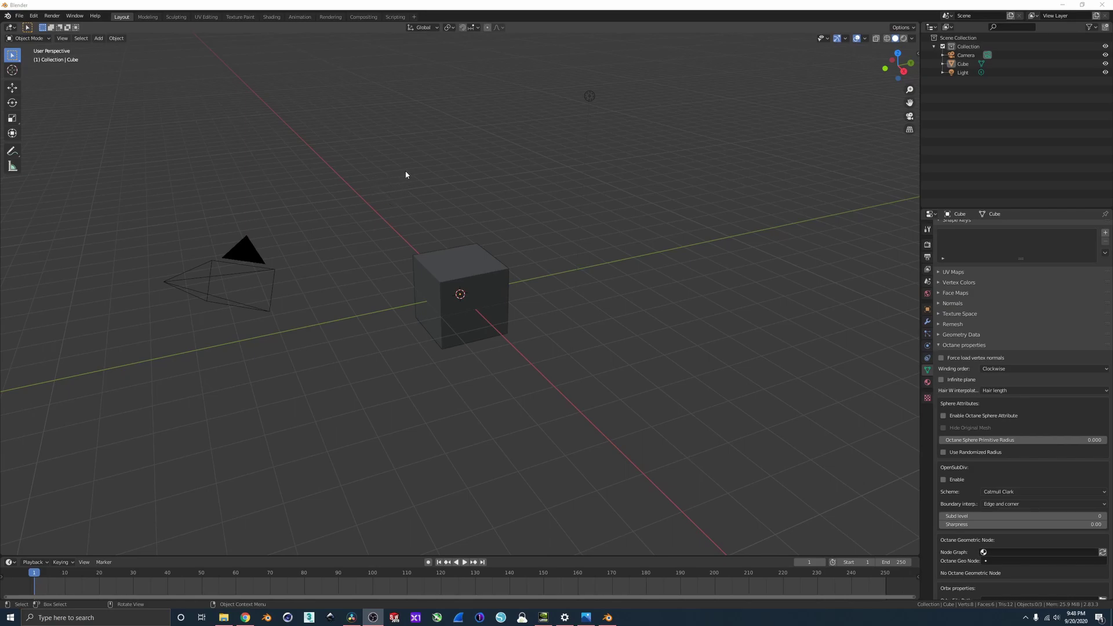
Step: Replace the default cube with a plane scaled up into a large floor
left_click(475, 252)
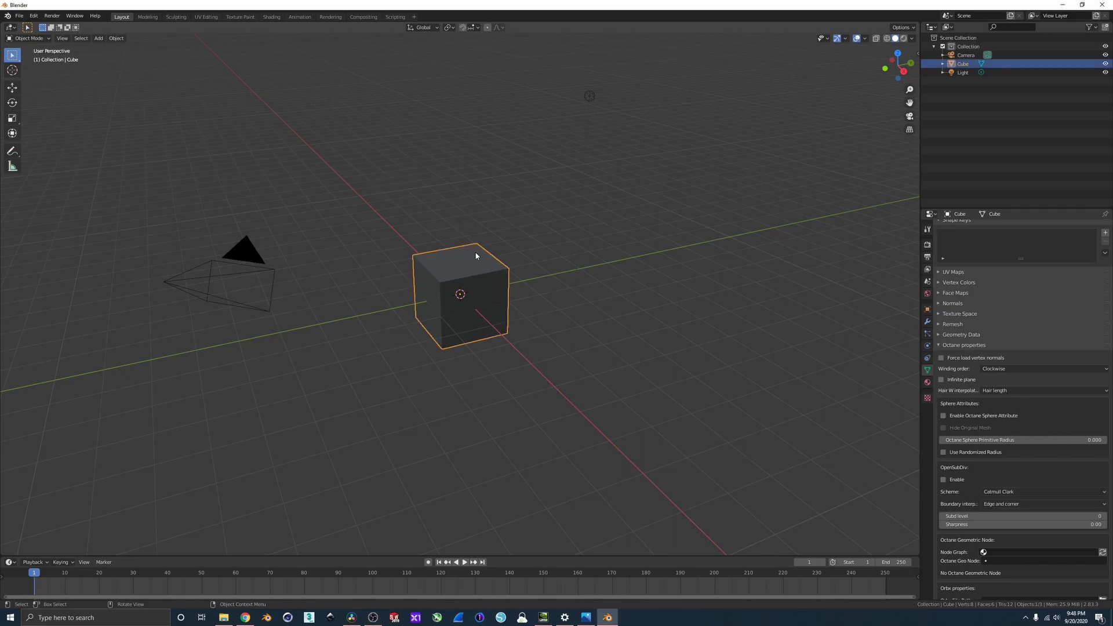
key("Delete")
key("shift+a")
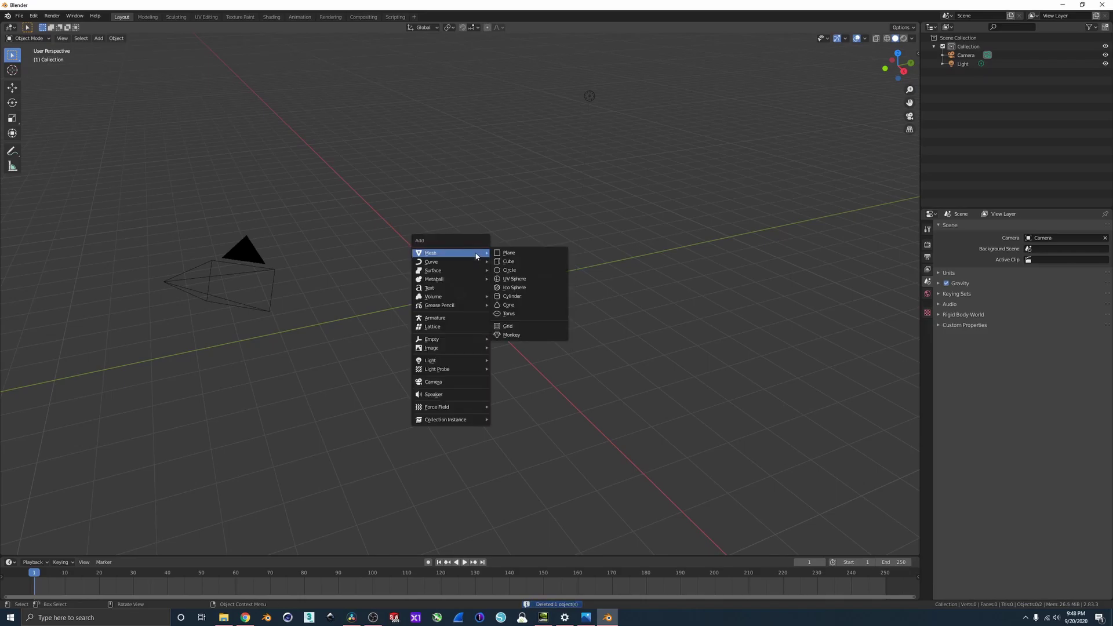
left_click(509, 252)
key("s")
left_click(649, 237)
Step: Add a second plane at the floor's centre and rotate it 90 degrees about the X axis
key("shift+a")
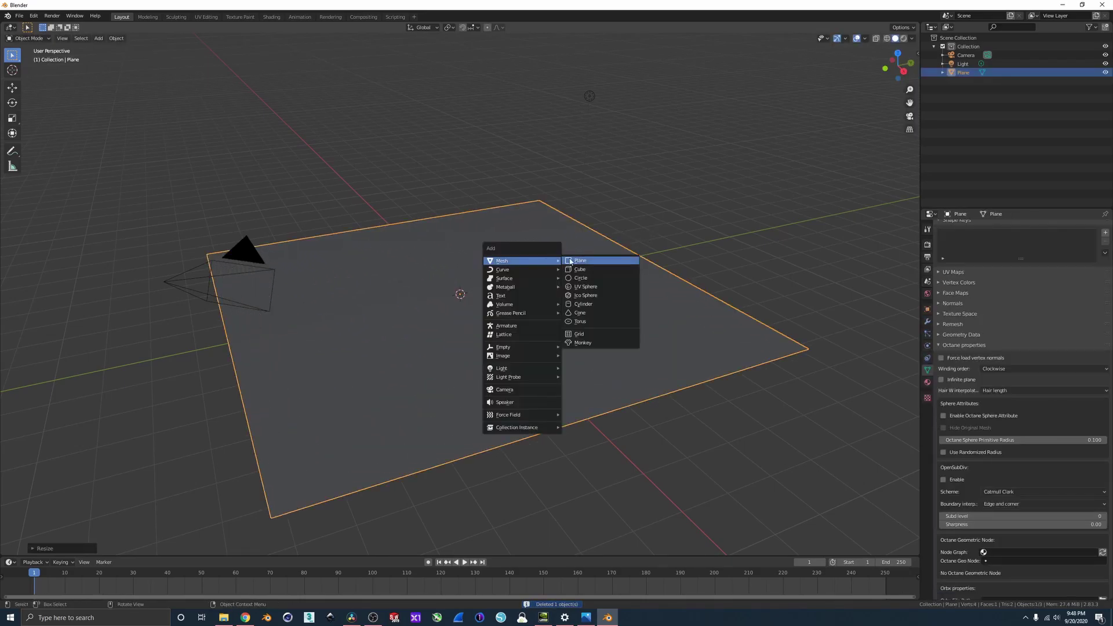
left_click(580, 261)
type("rx90")
key("Return")
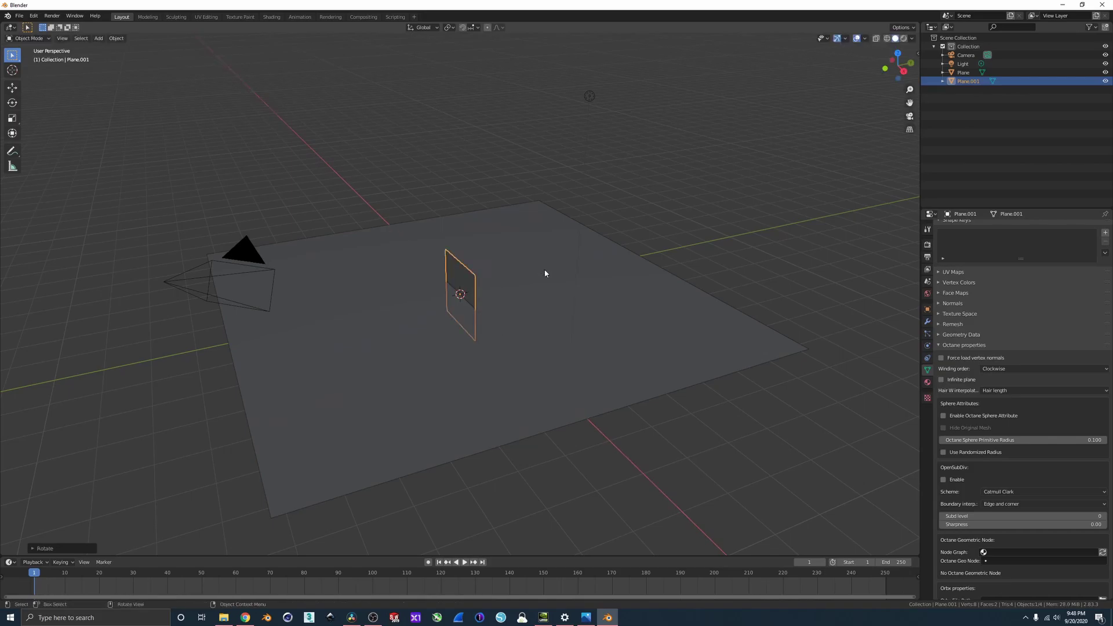
Step: Raise and enlarge the upright plane so it forms a large wall standing on the floor
key("g")
left_click(514, 218)
key("s")
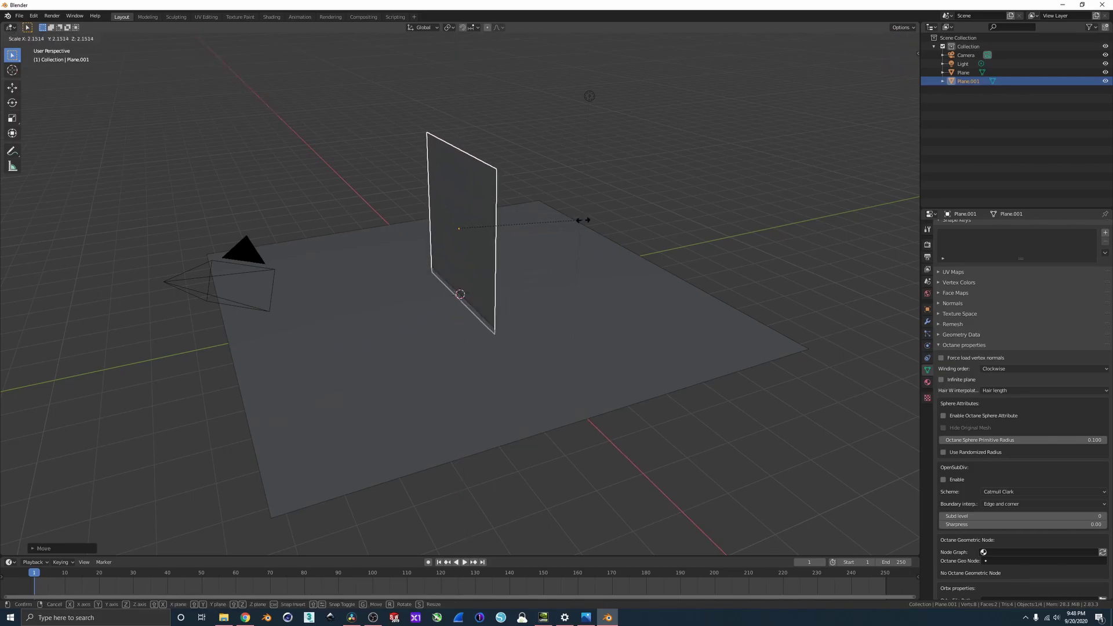
left_click(571, 242)
key("g")
key("z")
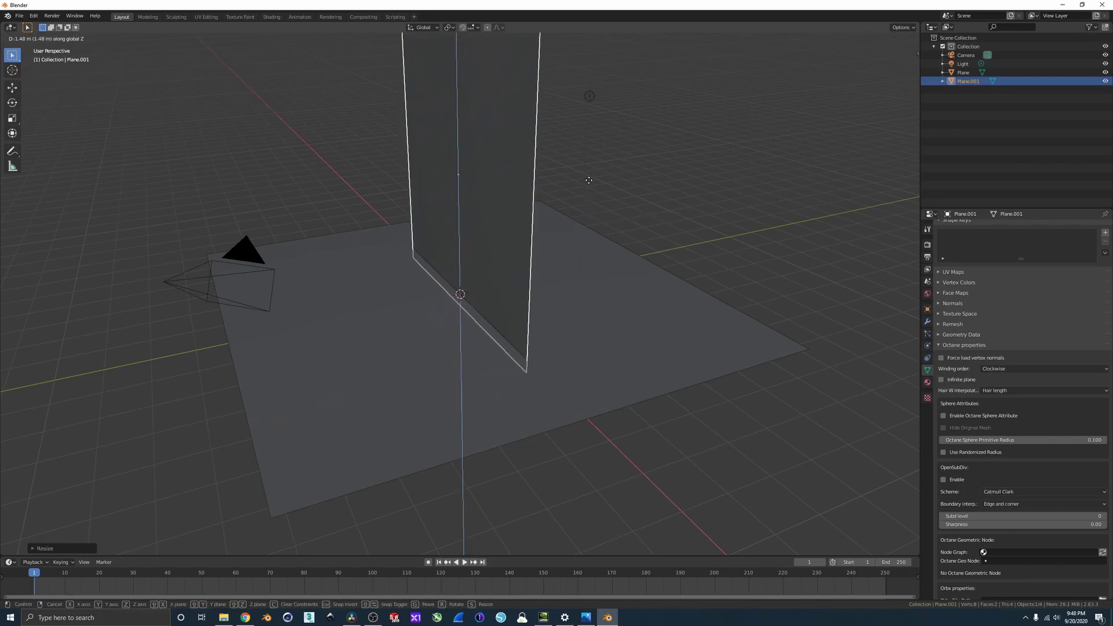
left_click(586, 174)
middle_click_drag(535, 262, 632, 261)
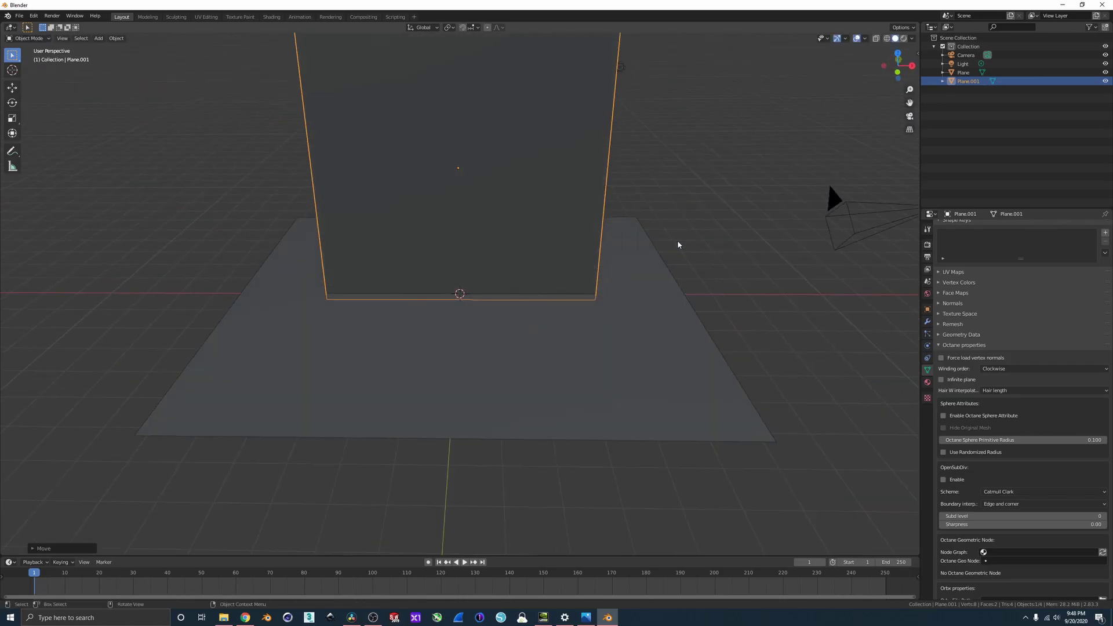
left_click(676, 240)
Step: Add a third plane, raise it to about the wall's mid-height and shift it slightly along X
scroll(593, 226, "down", 2)
middle_click_drag(593, 226, 537, 212)
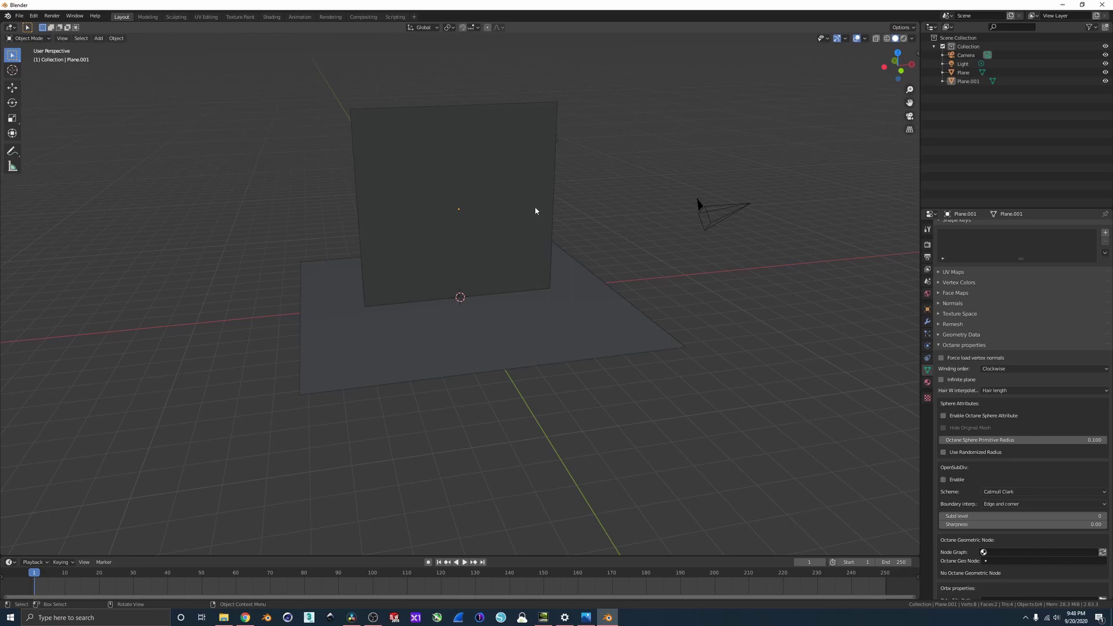
key("shift+a")
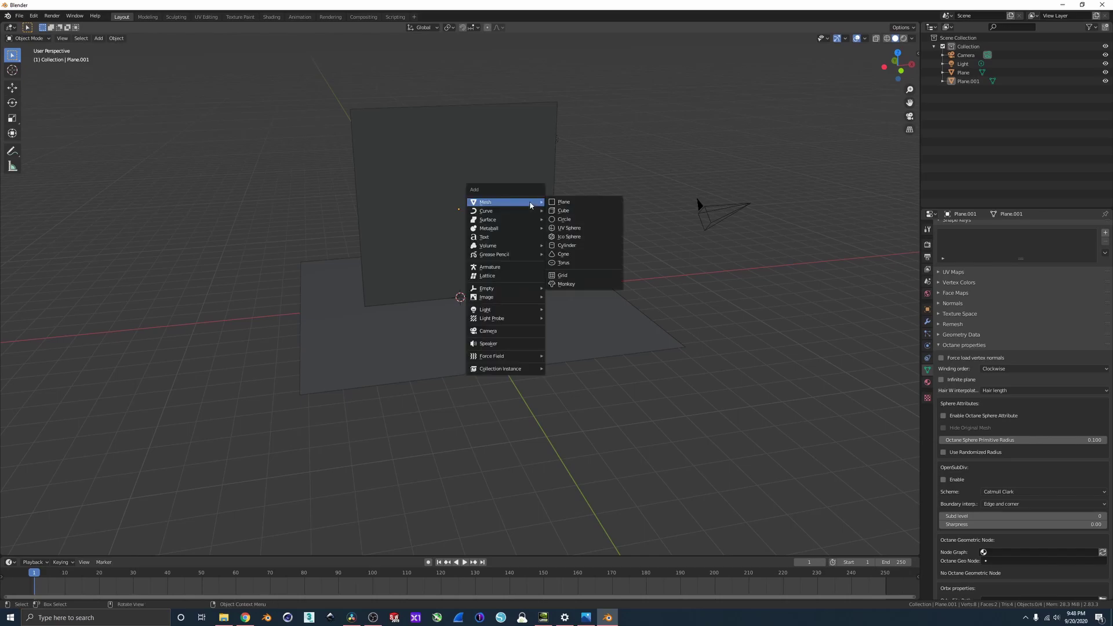
left_click(562, 202)
key("g")
key("z")
left_click(495, 203)
key("g")
key("x")
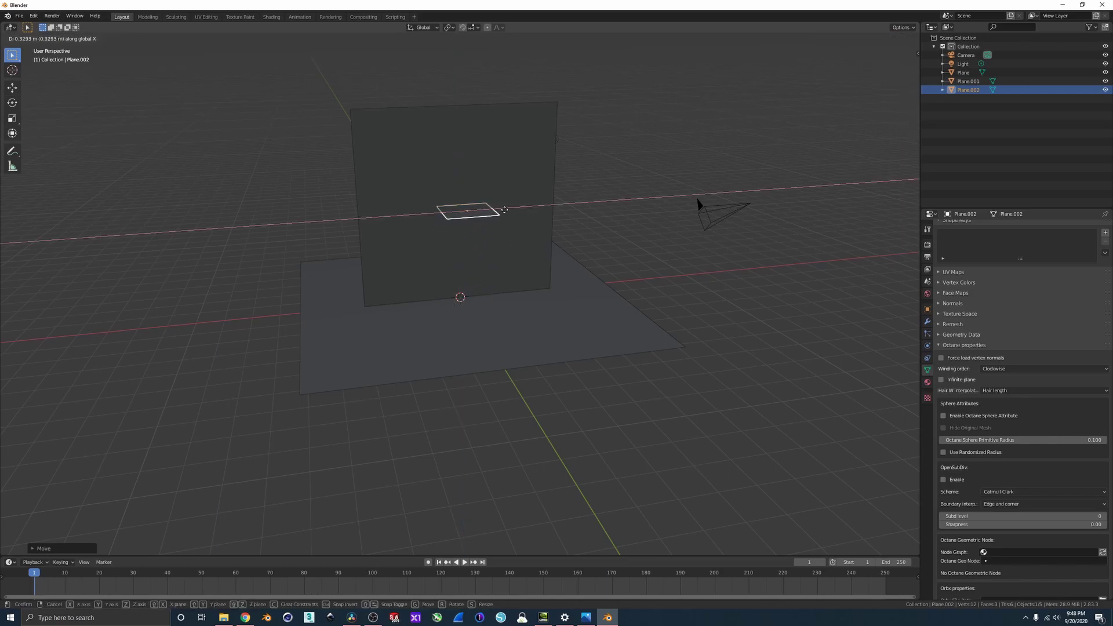
left_click(503, 213)
Step: Scale the raised horizontal plane down to a small patch and position it along Y beside the wall
middle_click_drag(503, 214, 530, 208)
key("g")
key("y")
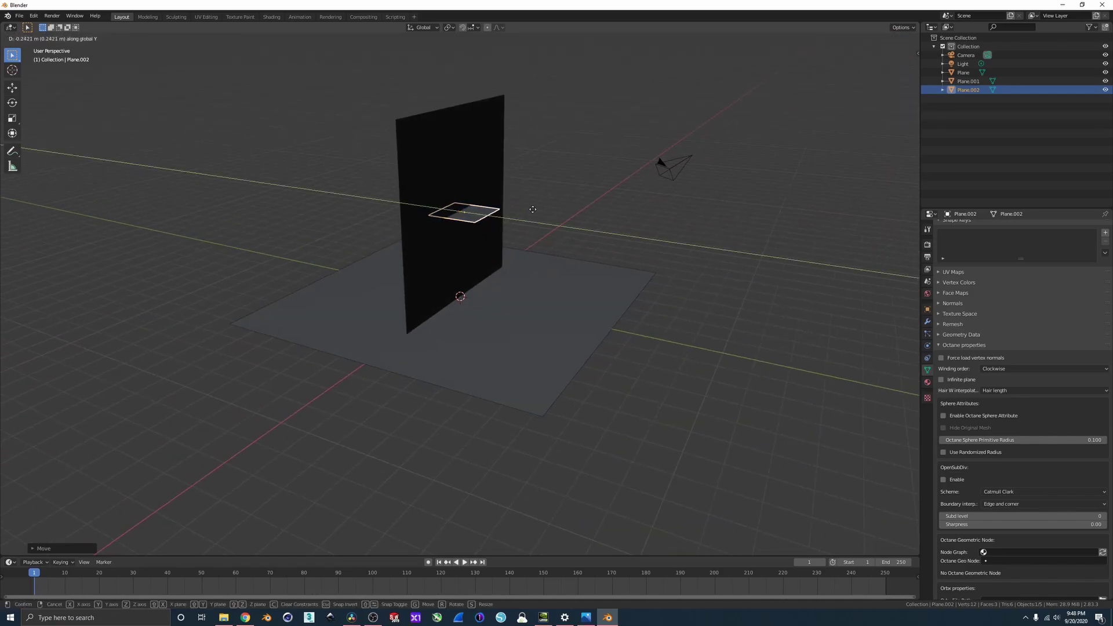
left_click(546, 211)
key("s")
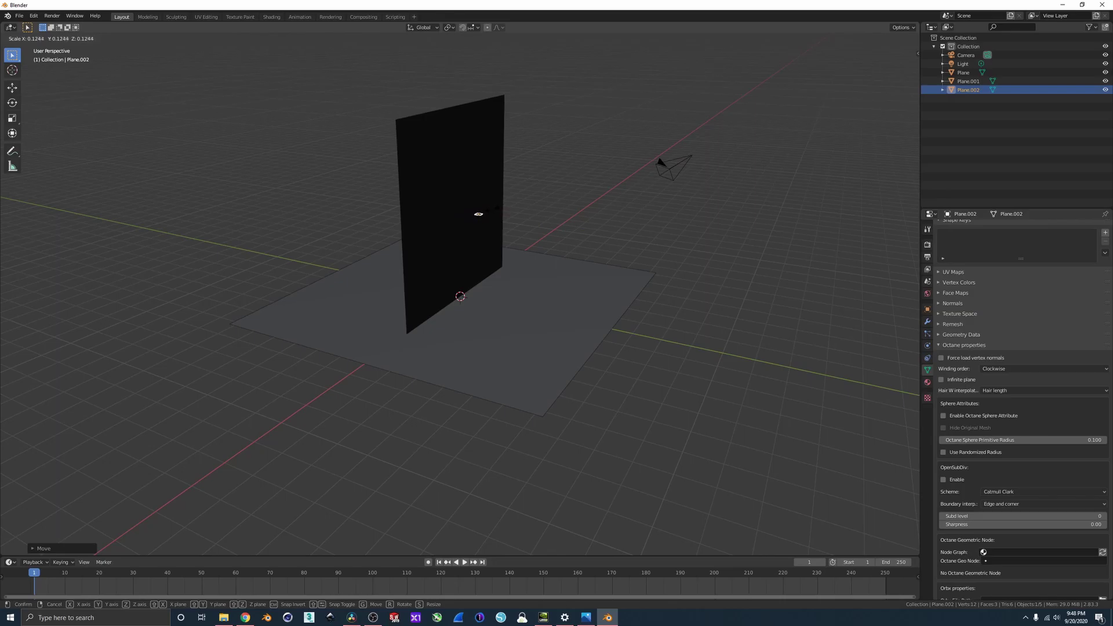
left_click(490, 213)
key("g")
key("y")
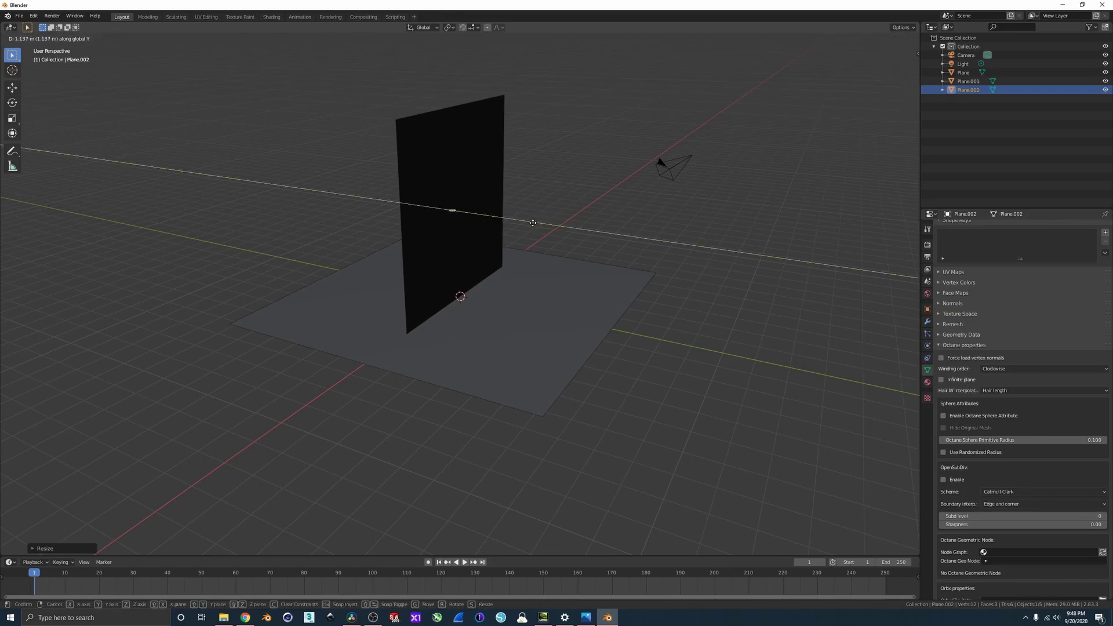
left_click(534, 221)
Step: Adjust the small plane's position along X and apply its scale
middle_click_drag(431, 228, 468, 213)
key("g")
key("x")
left_click(499, 205)
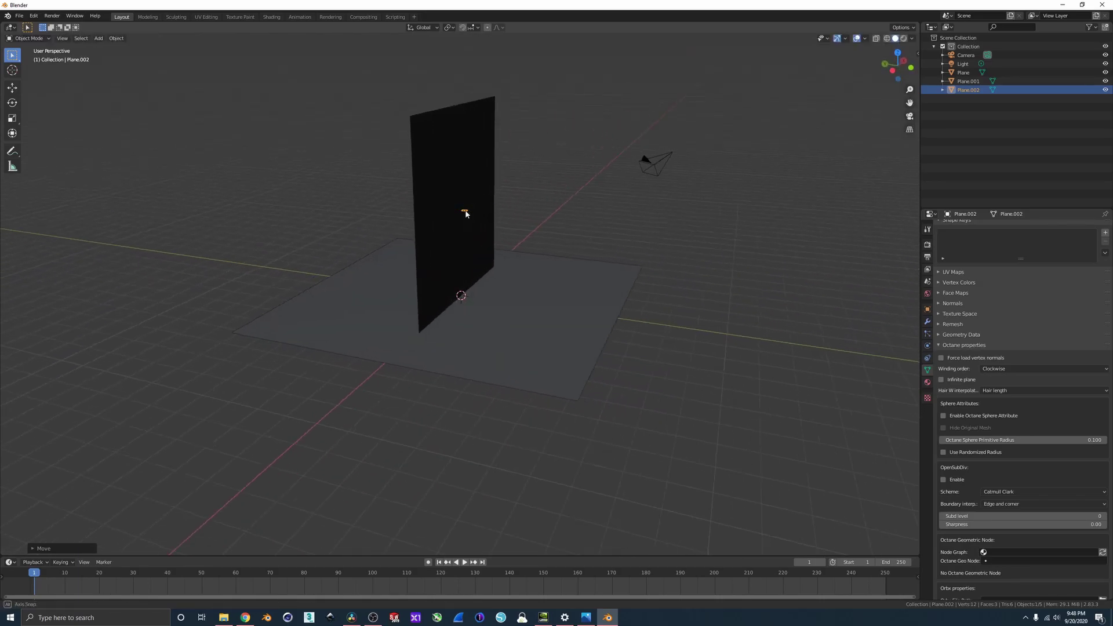
scroll(468, 214, "up", 5)
middle_click_drag(496, 179, 483, 211)
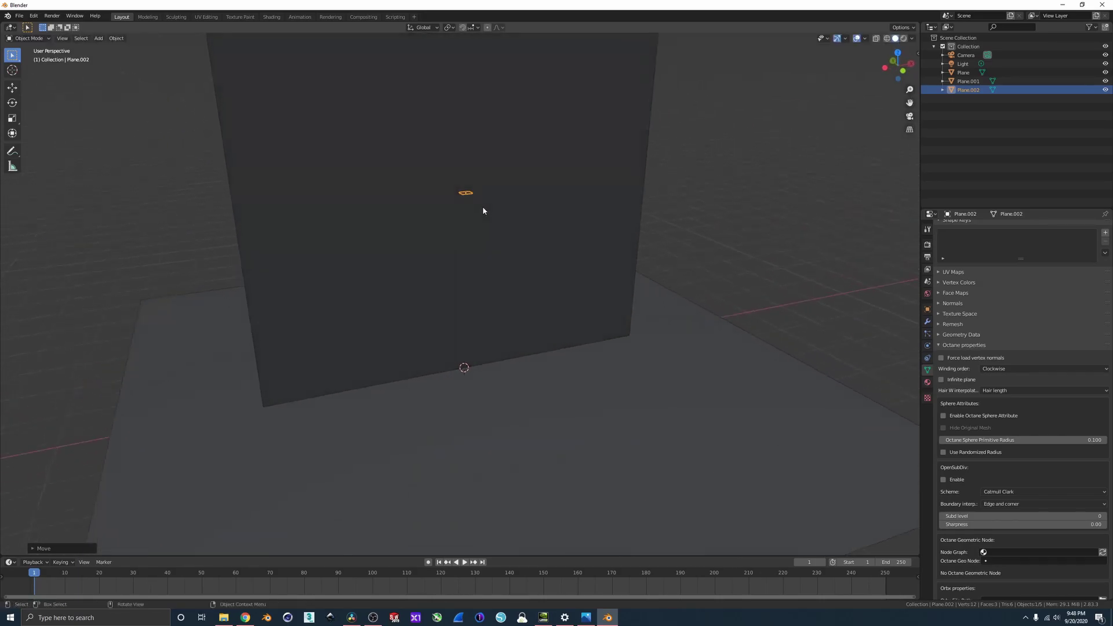
key("ctrl+a")
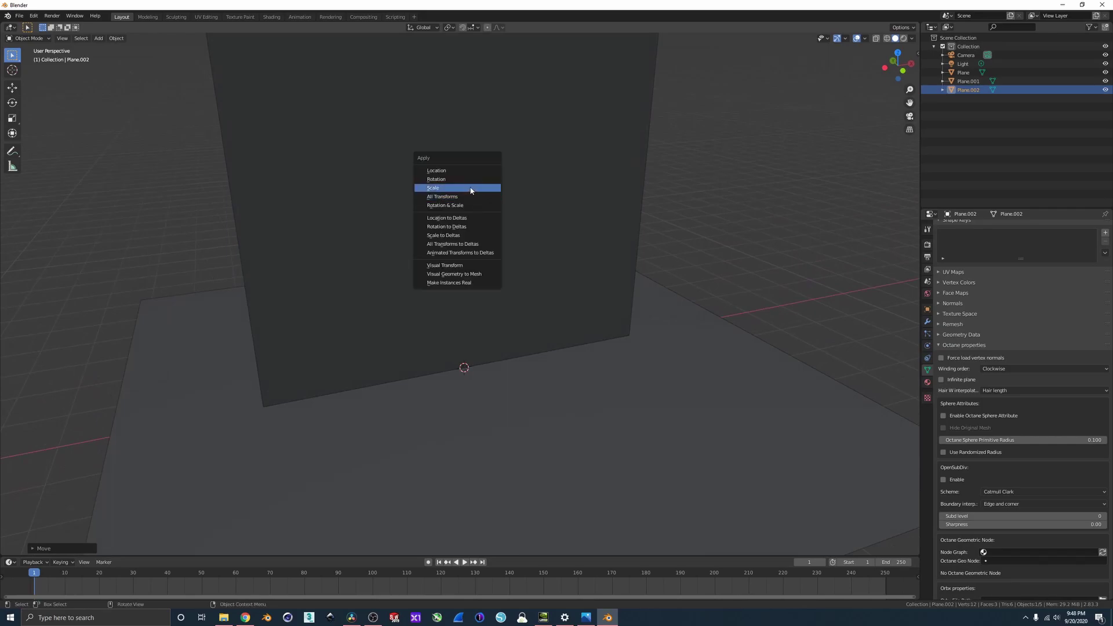
left_click(471, 189)
Step: Split the 3D viewport vertically and turn the new area into a Shader Editor
left_click_drag(917, 25, 502, 37)
left_click(513, 28)
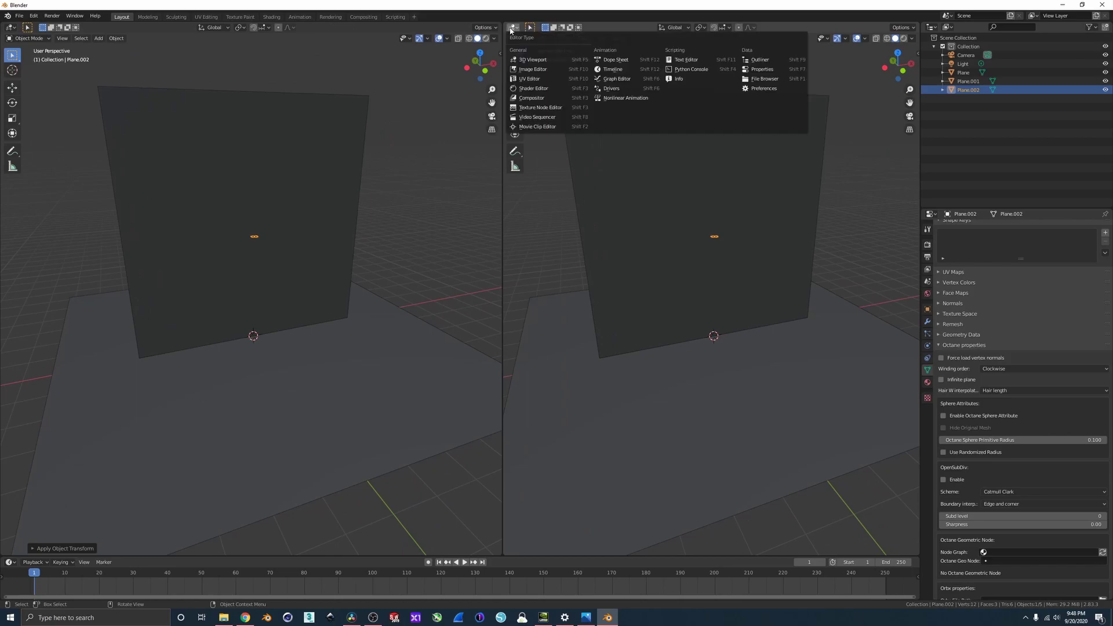
left_click(529, 79)
left_click(513, 28)
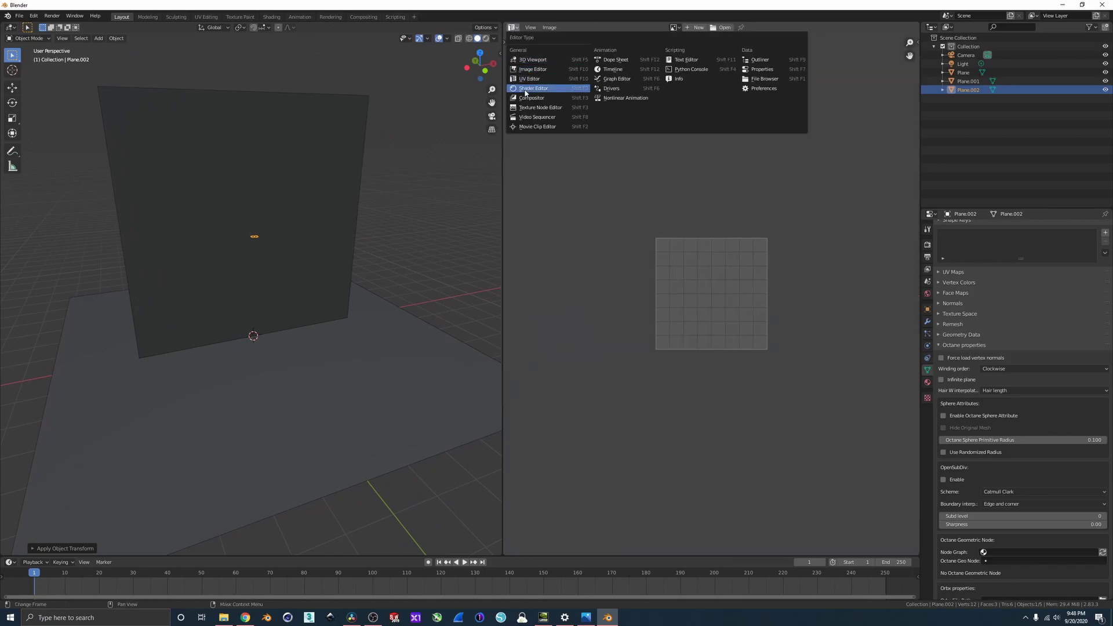
left_click(525, 89)
key("n")
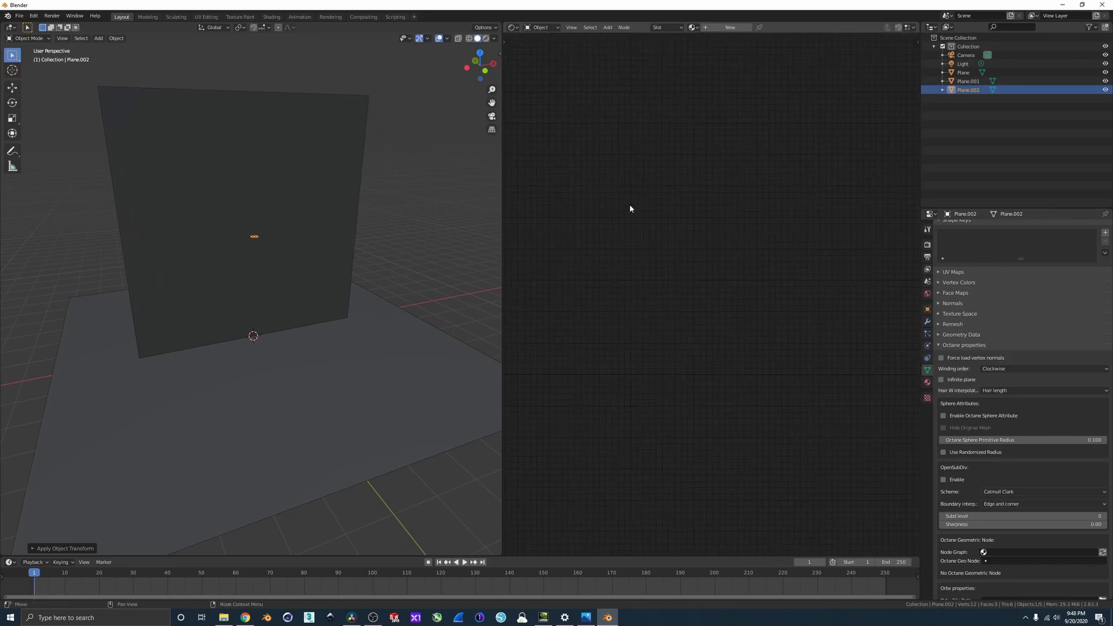
middle_click_drag(261, 219, 275, 230)
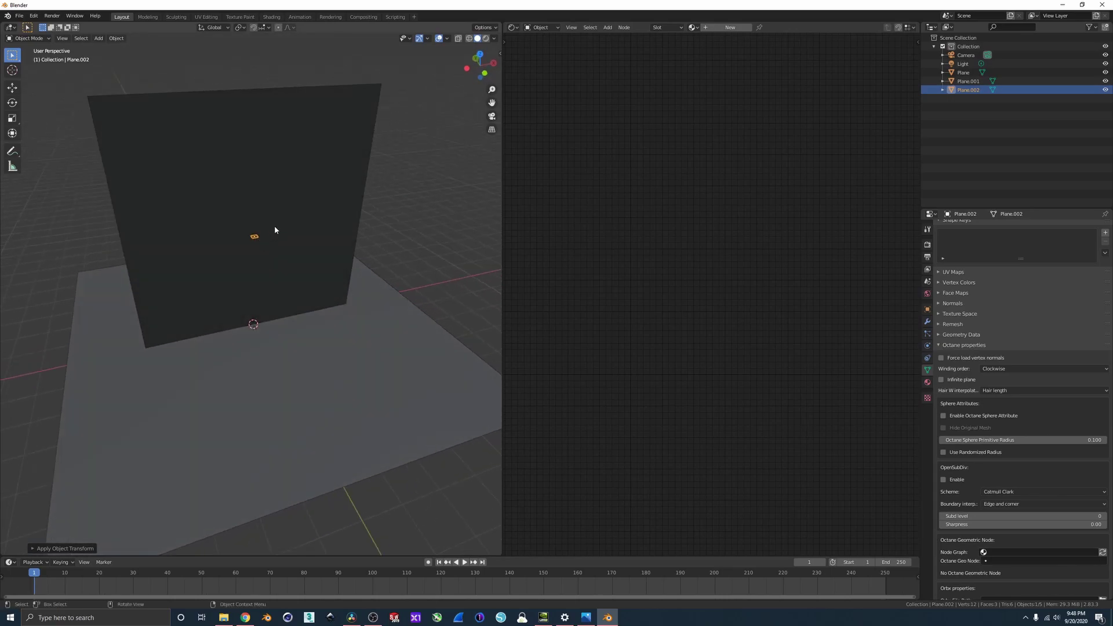
key("shift+a")
mouse_move(233, 336)
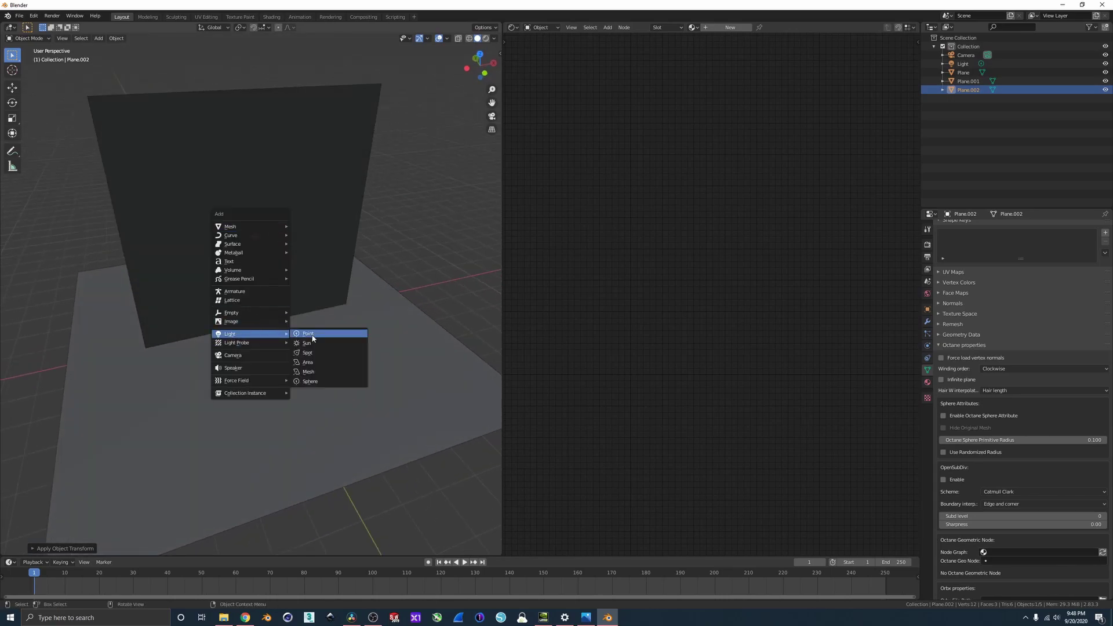
left_click(304, 363)
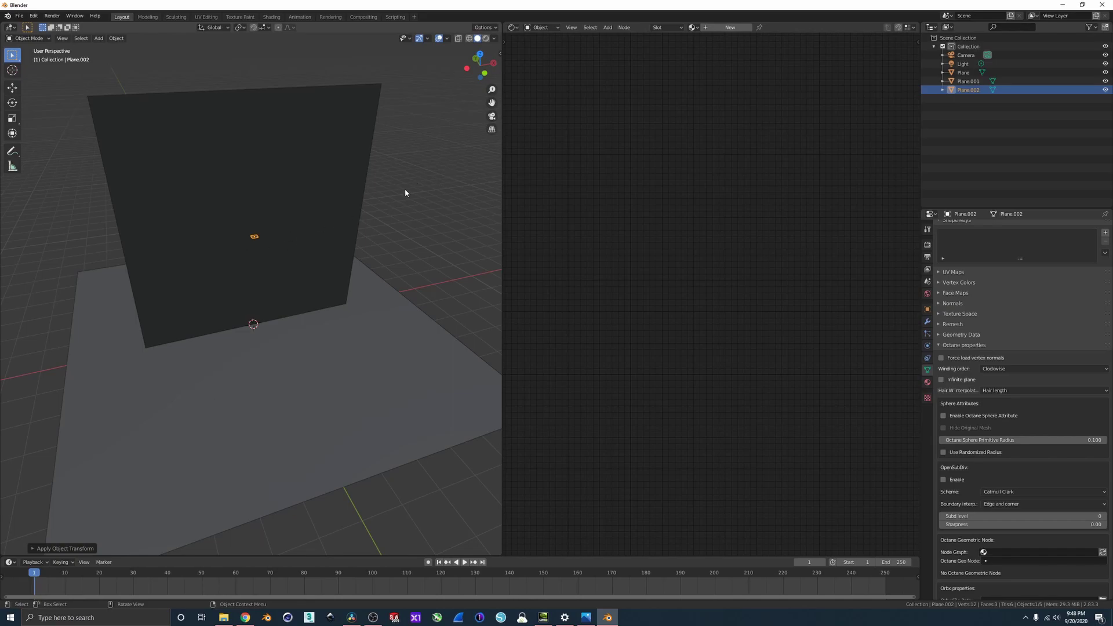
Step: Create a new material for the small plane and delete its default shader node, keeping the Material Output
left_click(710, 28)
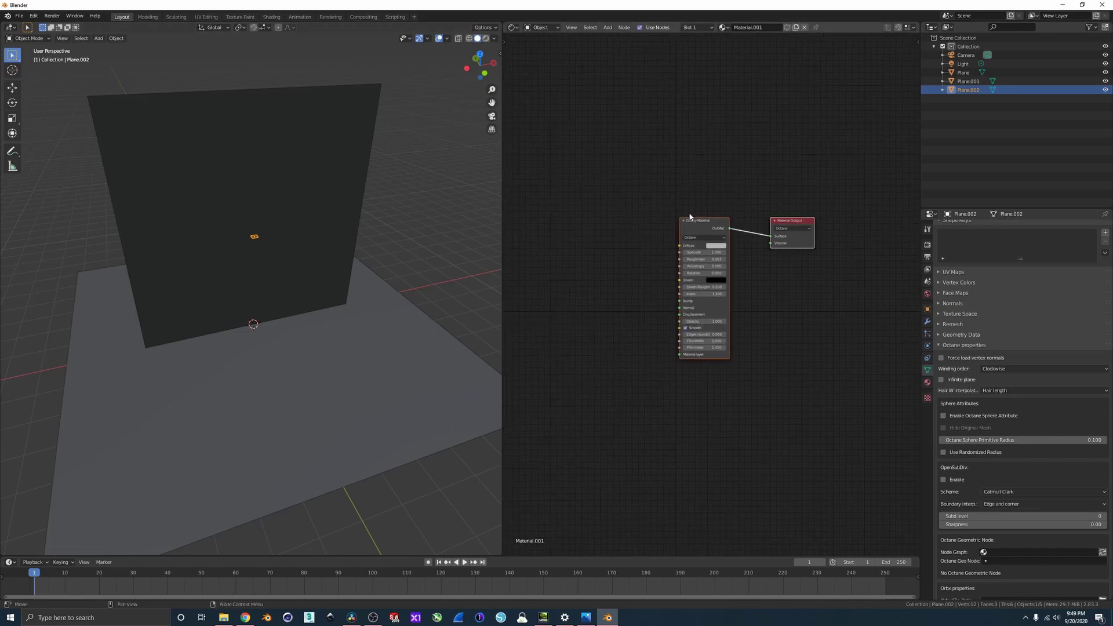
left_click(718, 173)
key("x")
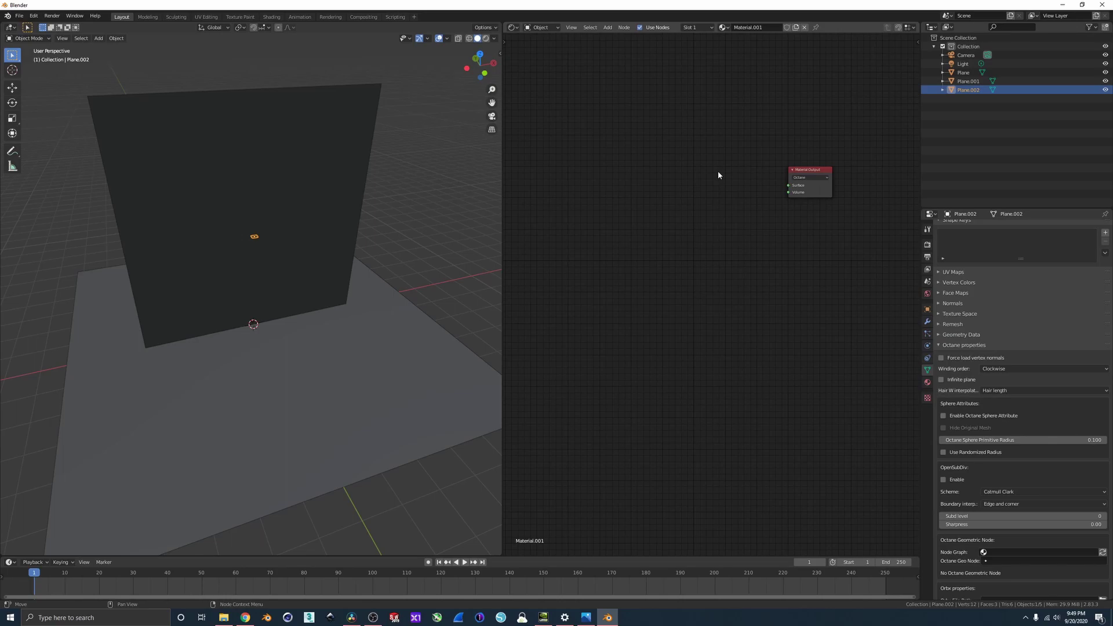
Step: Add a Diffuse Material node and connect it to the Surface input of the Material Output
key("shift+a")
left_click(718, 172)
type("d")
key("BackSpace")
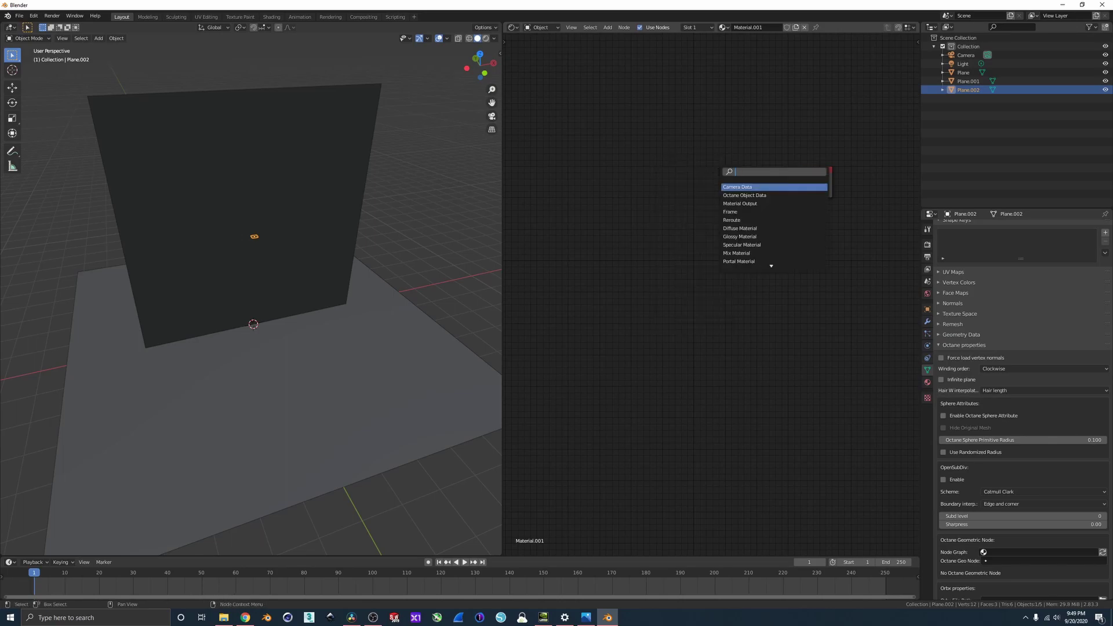
type("diffuse")
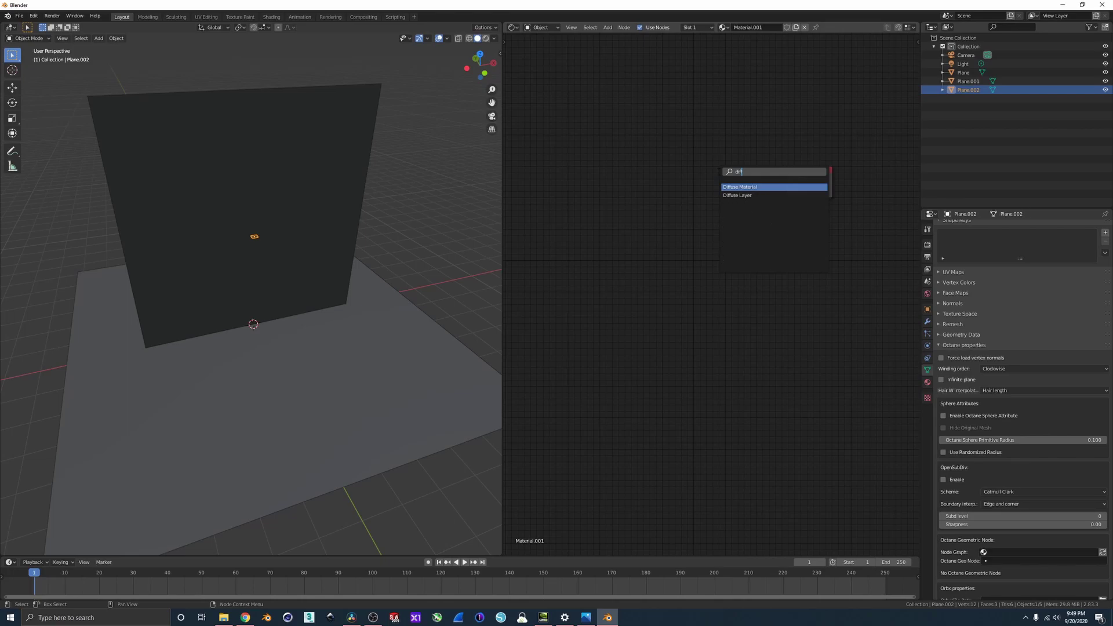
key("Return")
left_click(718, 172)
left_click_drag(768, 183, 789, 185)
key("shift+a")
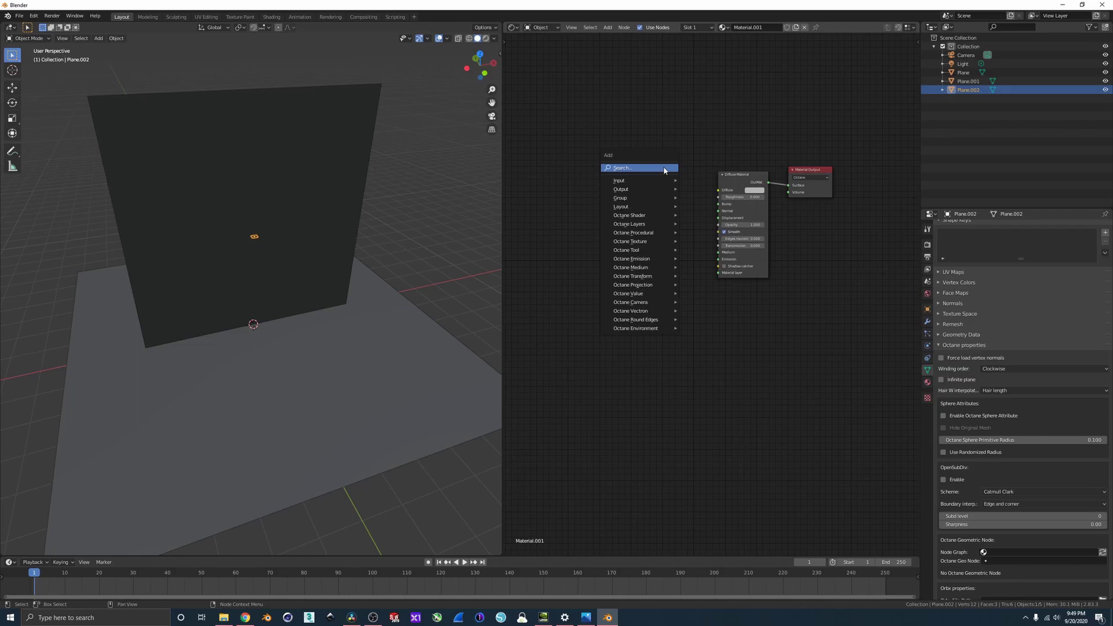
left_click(664, 168)
type("un")
key("Return")
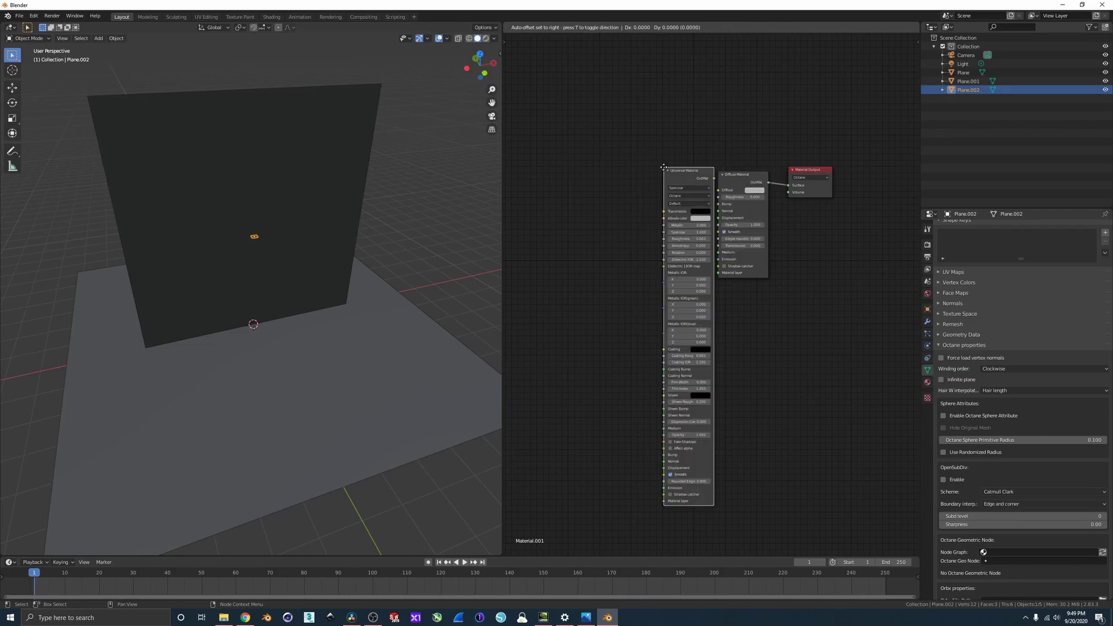
key("Escape")
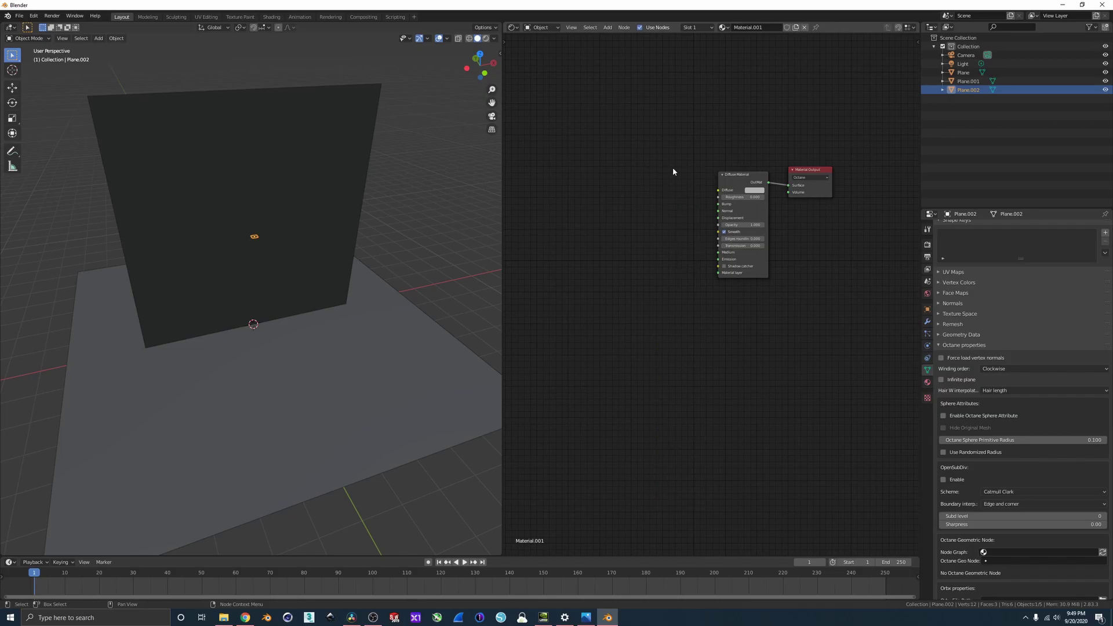
key("shift+a")
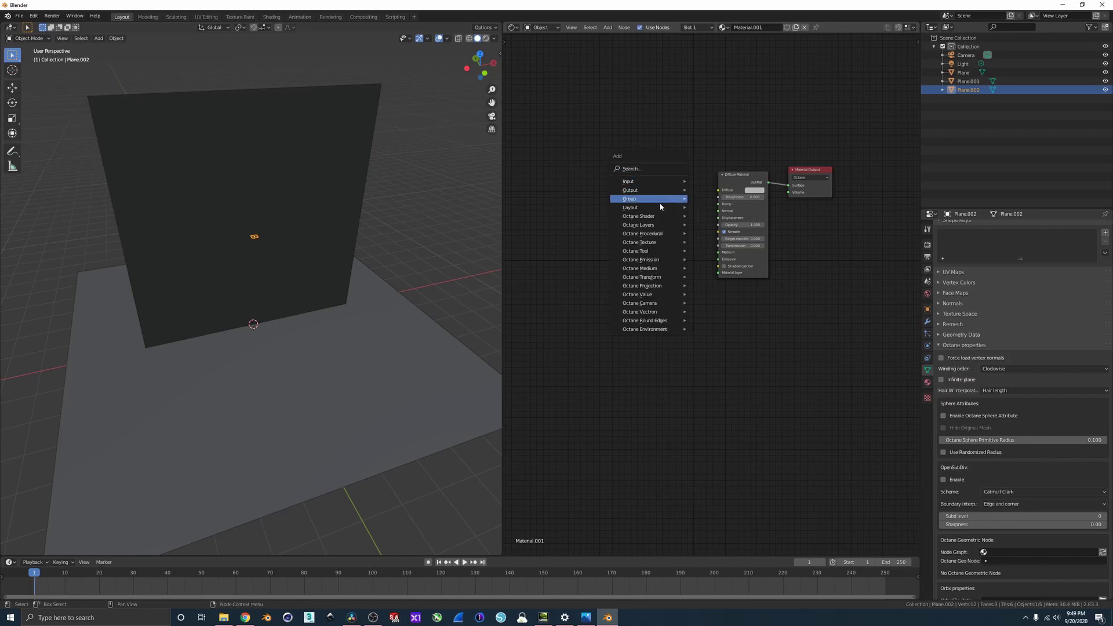
mouse_move(656, 220)
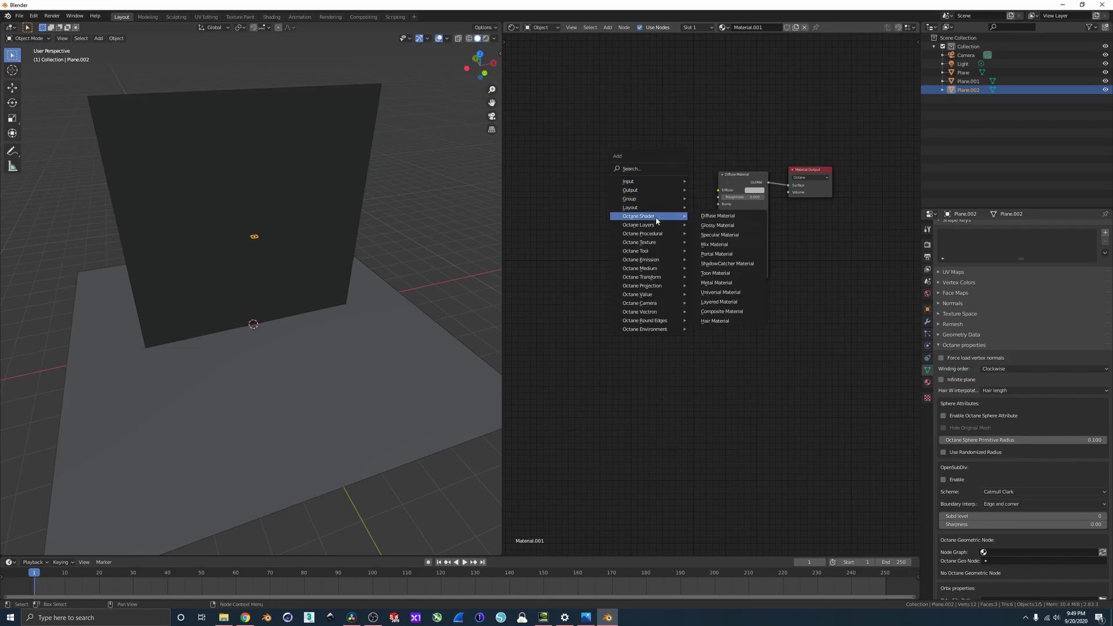
left_click(721, 216)
right_click(699, 257)
left_click_drag(739, 176, 685, 223)
right_click(685, 222)
key("shift+a")
mouse_move(669, 226)
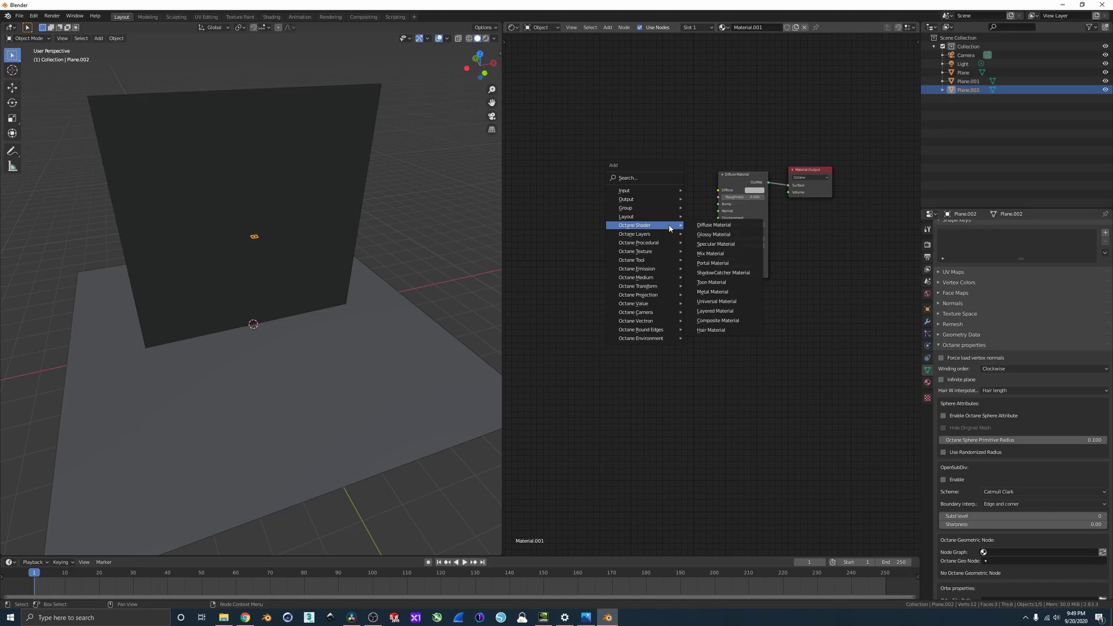
key("l")
key("Escape")
Step: Add a Black Body Emission node and connect it to the Diffuse Material's Emission input
key("shift+a")
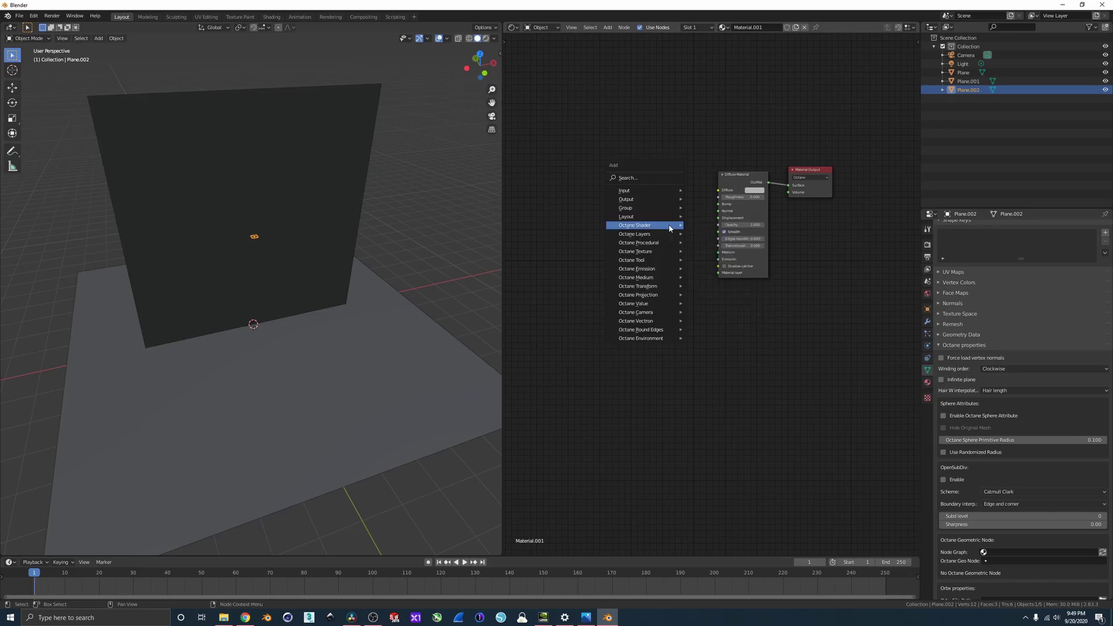
type("sblack")
key("Return")
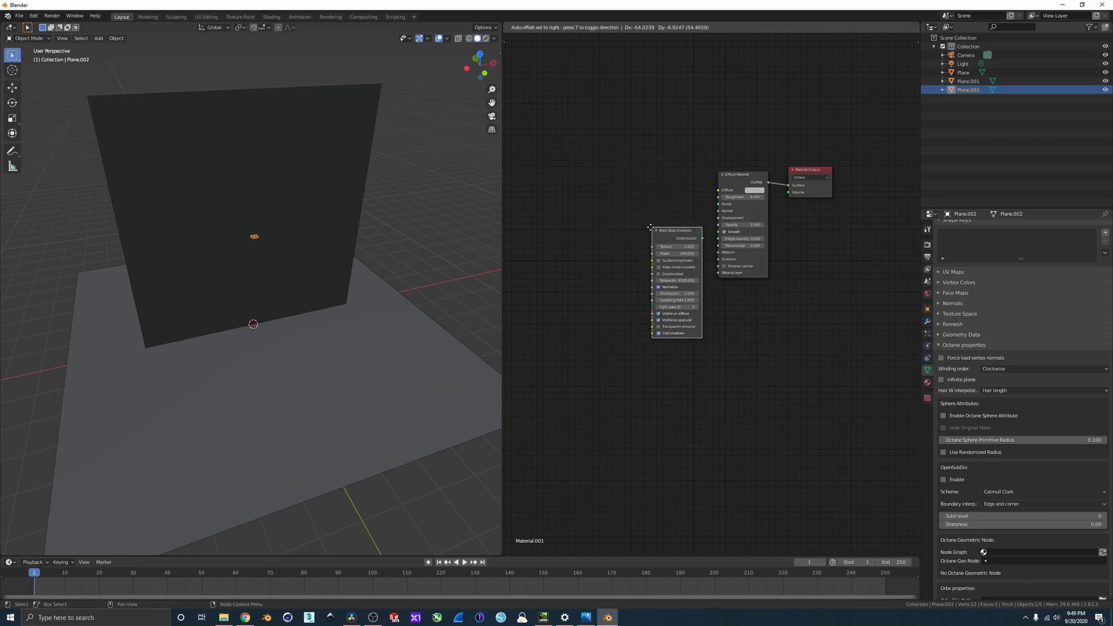
left_click_drag(700, 239, 718, 259)
middle_click_drag(610, 258, 631, 254)
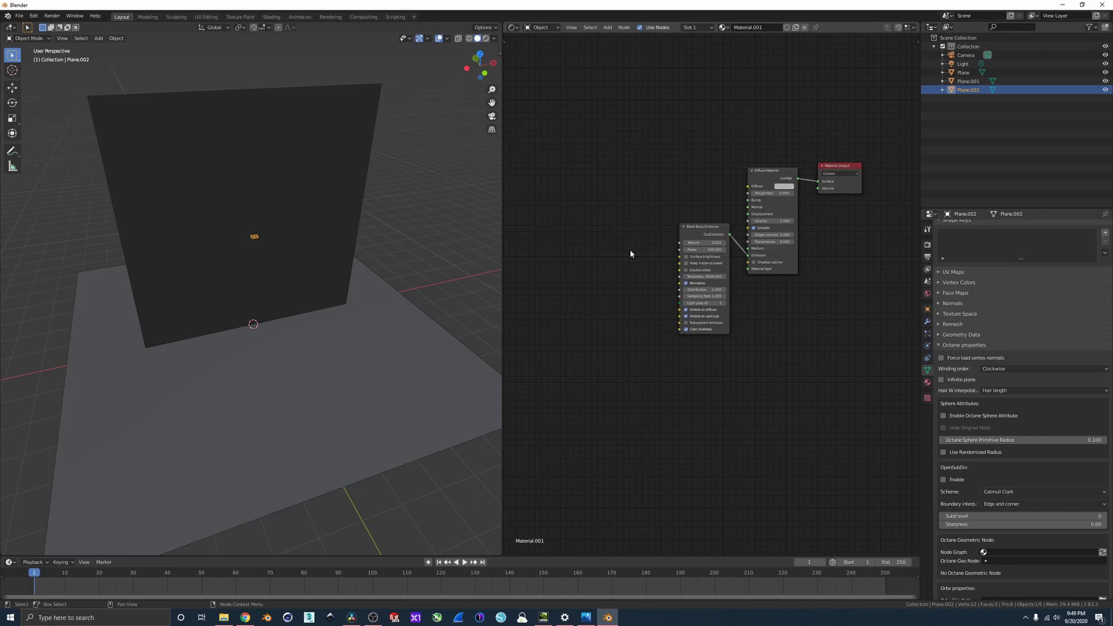
Step: Add an Image Tex node and connect its OutTex output to the Black Body Emission node's Distribution input
key("shift+a")
type("s")
type("image")
left_click(646, 282)
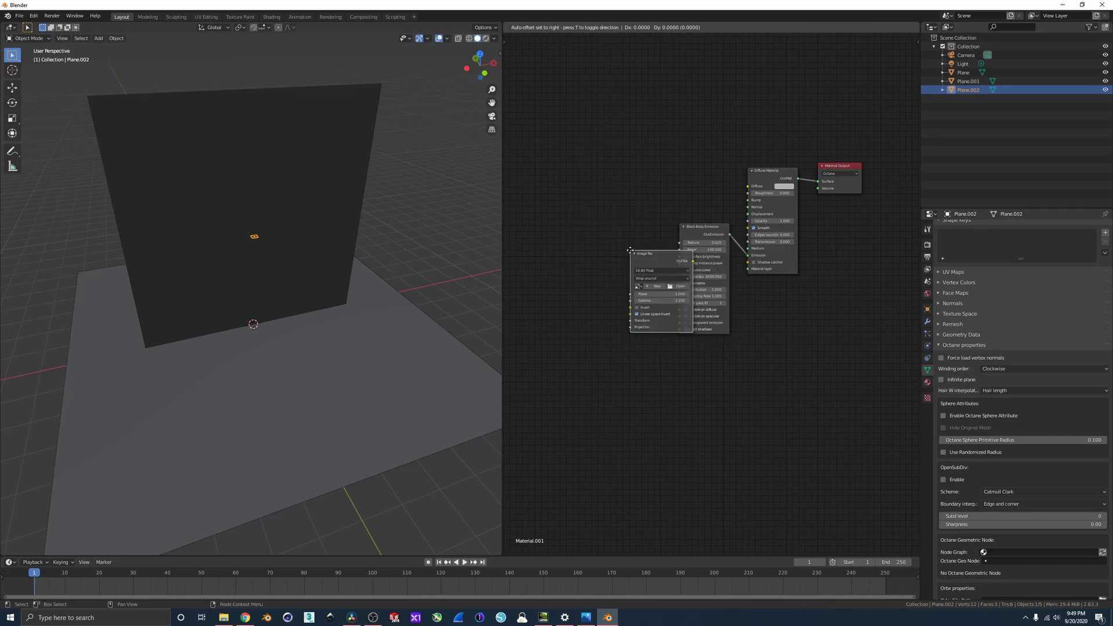
left_click_drag(636, 280, 680, 293)
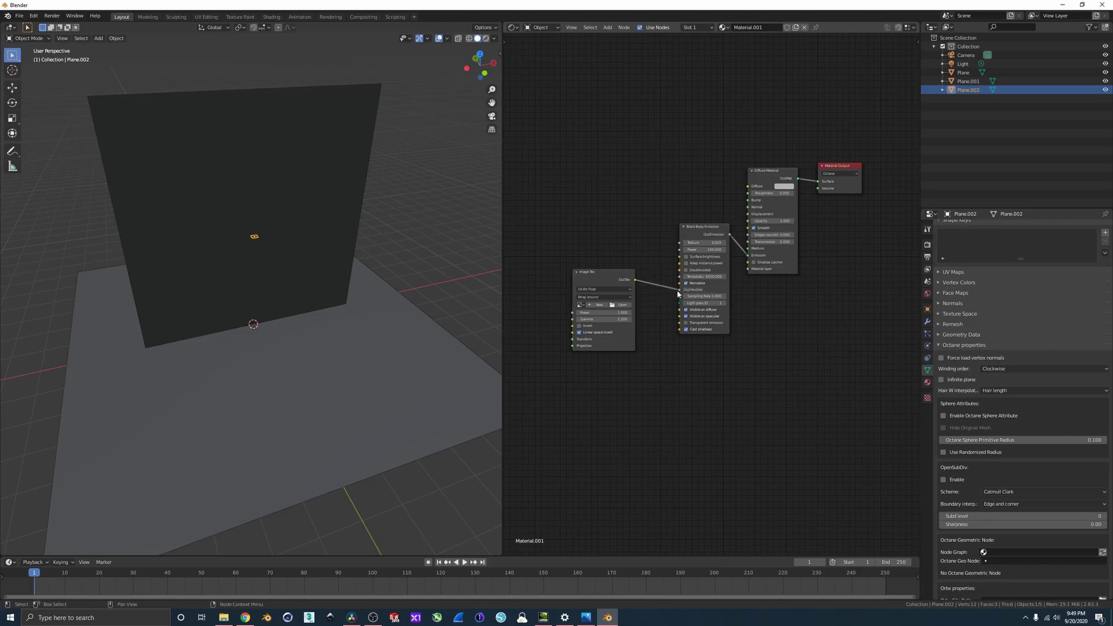
mouse_move(654, 322)
middle_mouse_down()
mouse_move(673, 316)
mouse_move(651, 340)
middle_mouse_up()
scroll(638, 341, "down", 1)
left_click(645, 313)
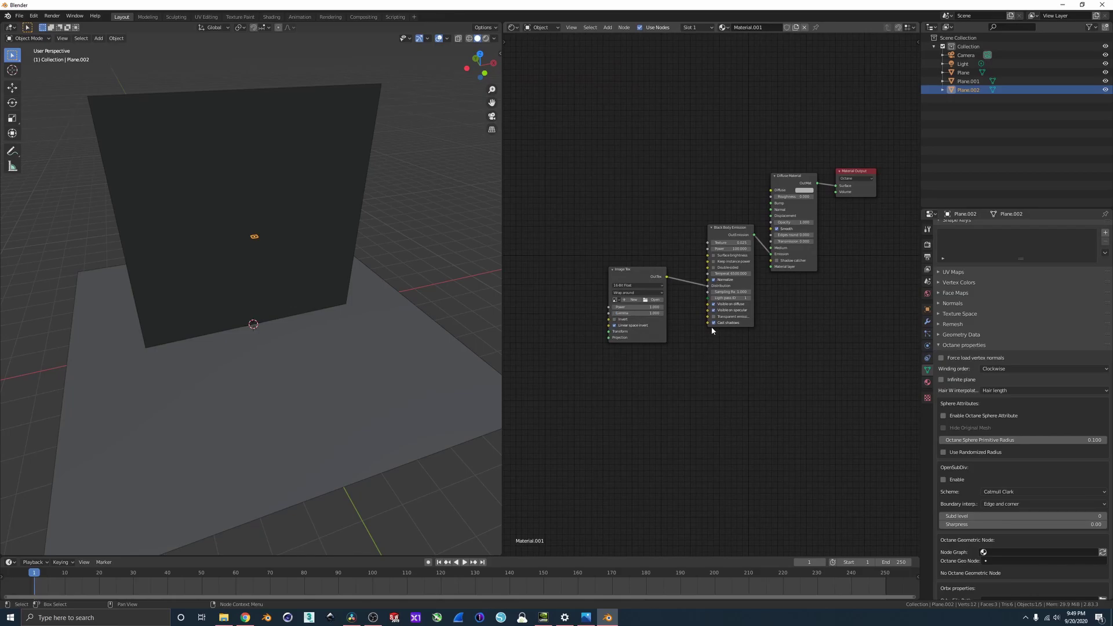
scroll(686, 335, "up", 2)
mouse_move(738, 206)
left_mouse_down()
mouse_move(726, 233)
mouse_move(721, 216)
left_mouse_up()
middle_click_drag(657, 352, 649, 349)
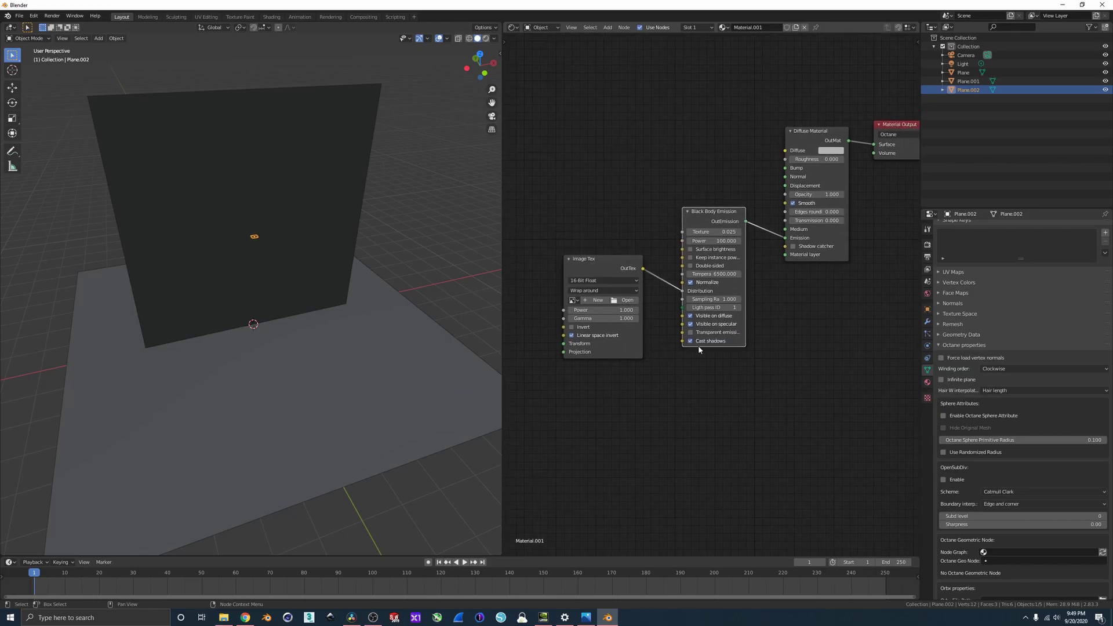
Step: Switch to Chrome, open the CG Channel article on free IES lighting files and follow its link to the IES Library
left_click(245, 617)
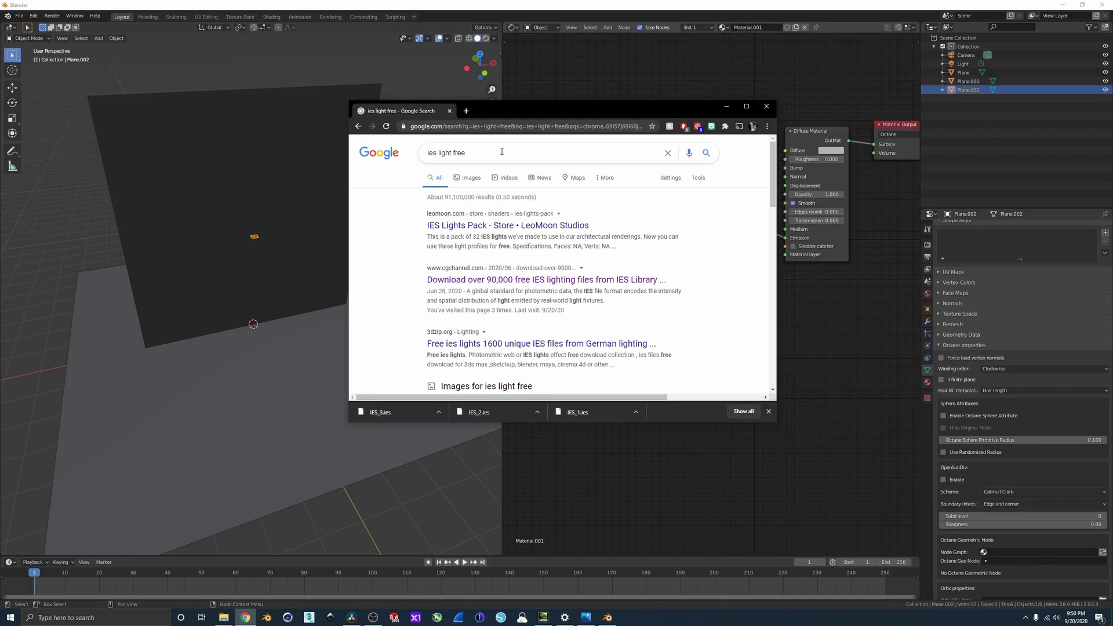
left_click(562, 282)
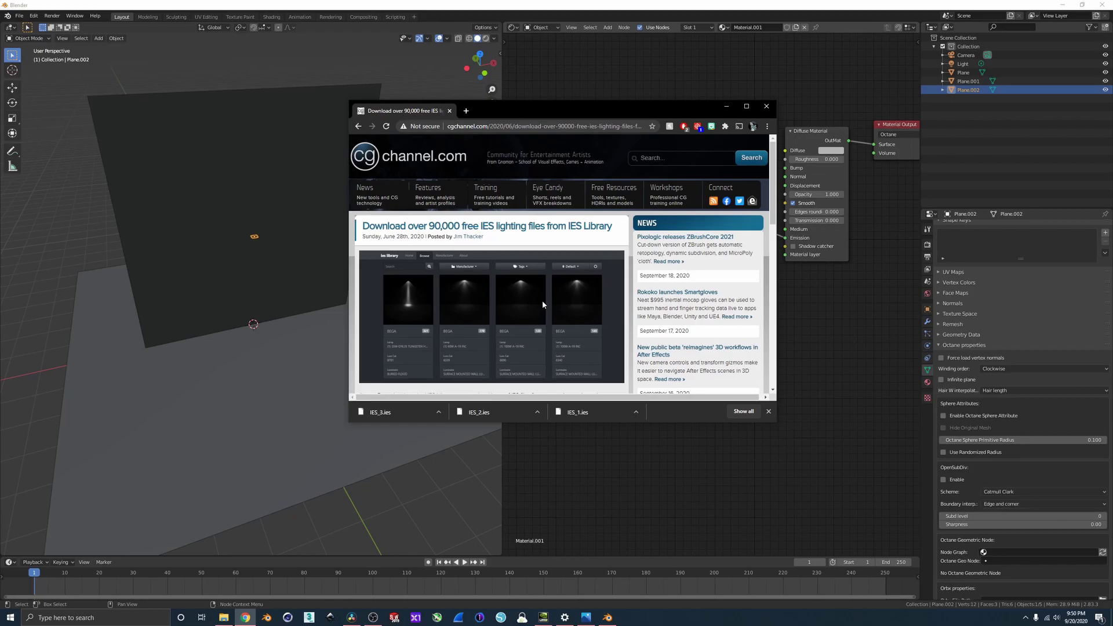
scroll(555, 306, "down", 3)
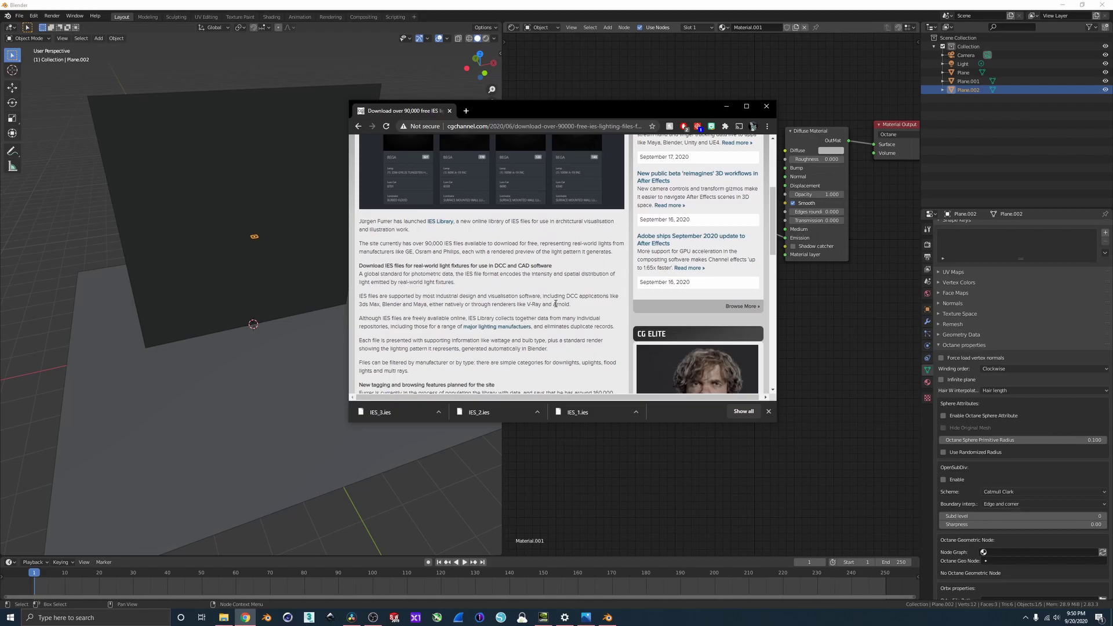
scroll(510, 280, "down", 3)
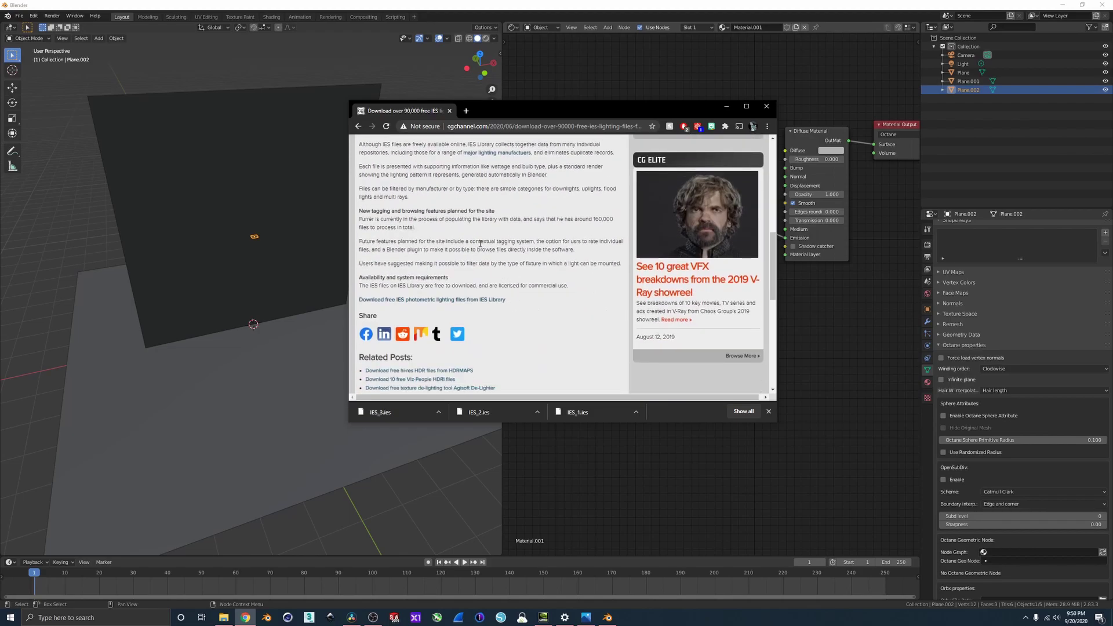
left_click(462, 300)
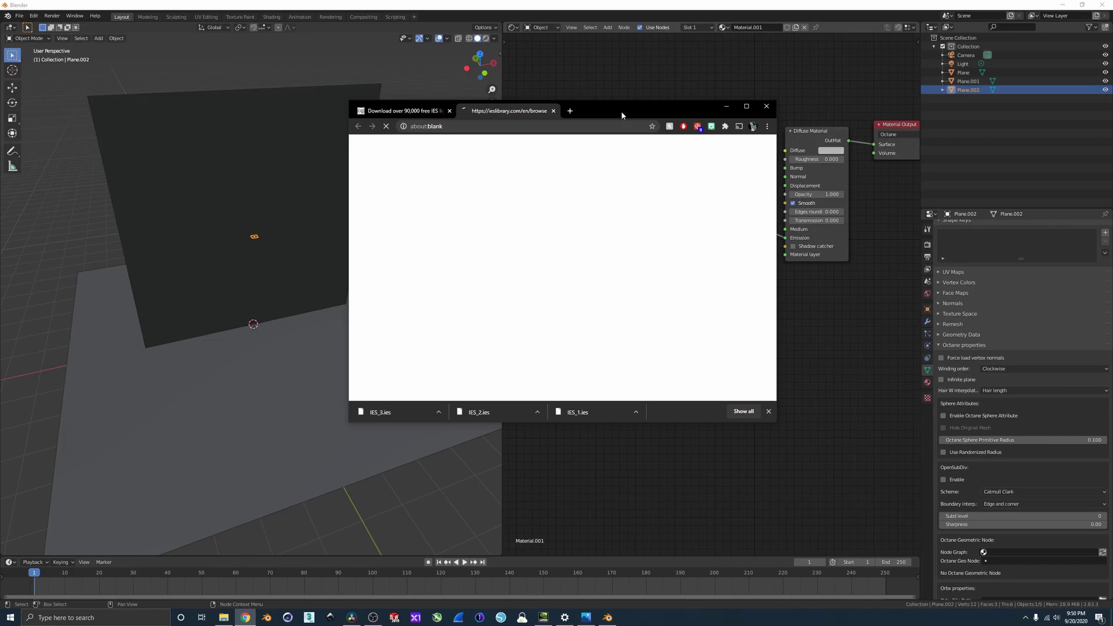
double_click(621, 111)
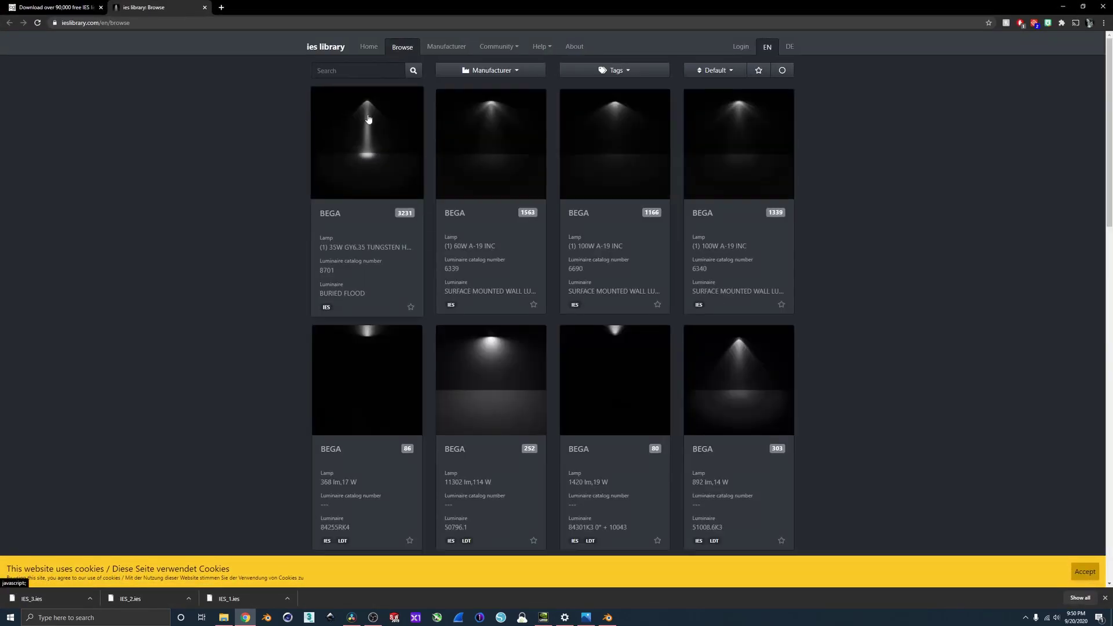
Step: Browse the IES Library's light profiles and view the download page of the BEGA 84658K4 luminaire, then put the browser away
scroll(576, 294, "down", 5)
scroll(576, 289, "down", 10)
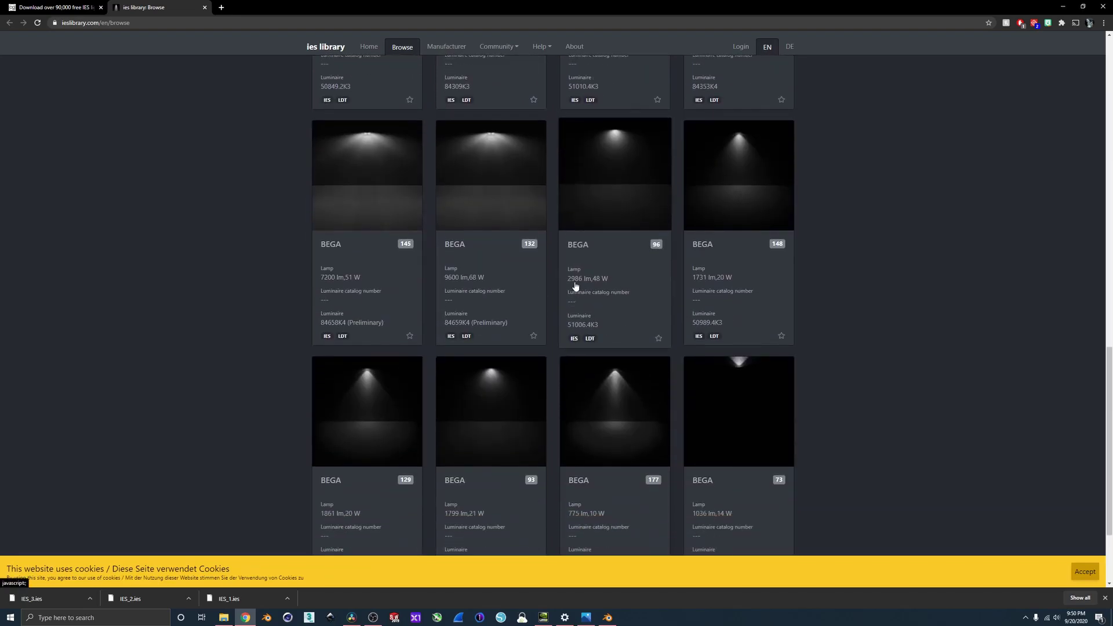
scroll(576, 287, "down", 10)
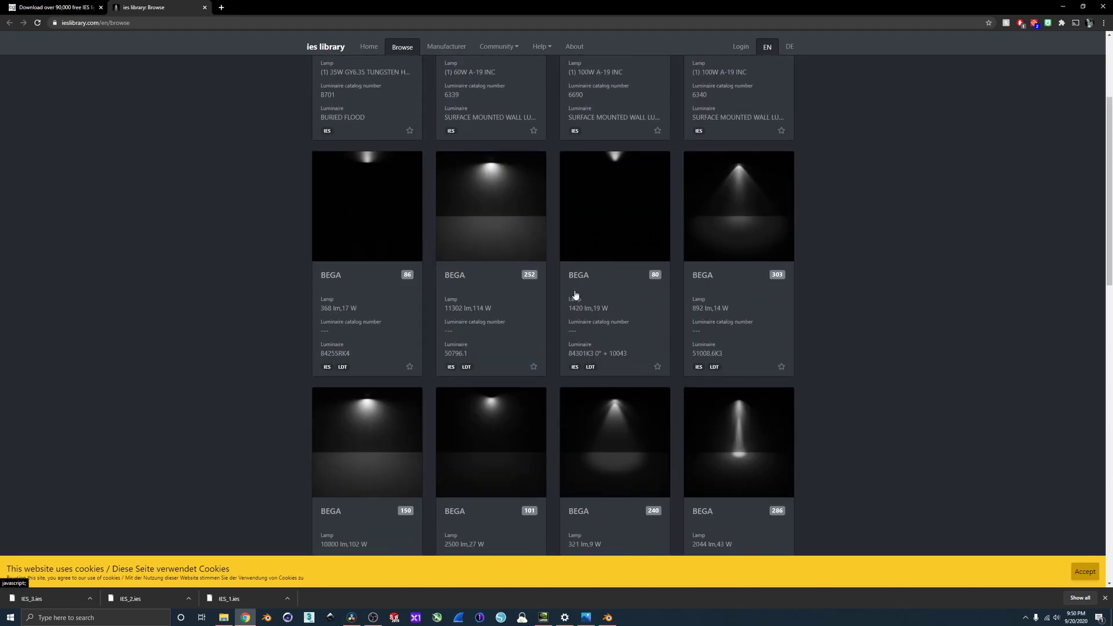
scroll(575, 295, "up", 3)
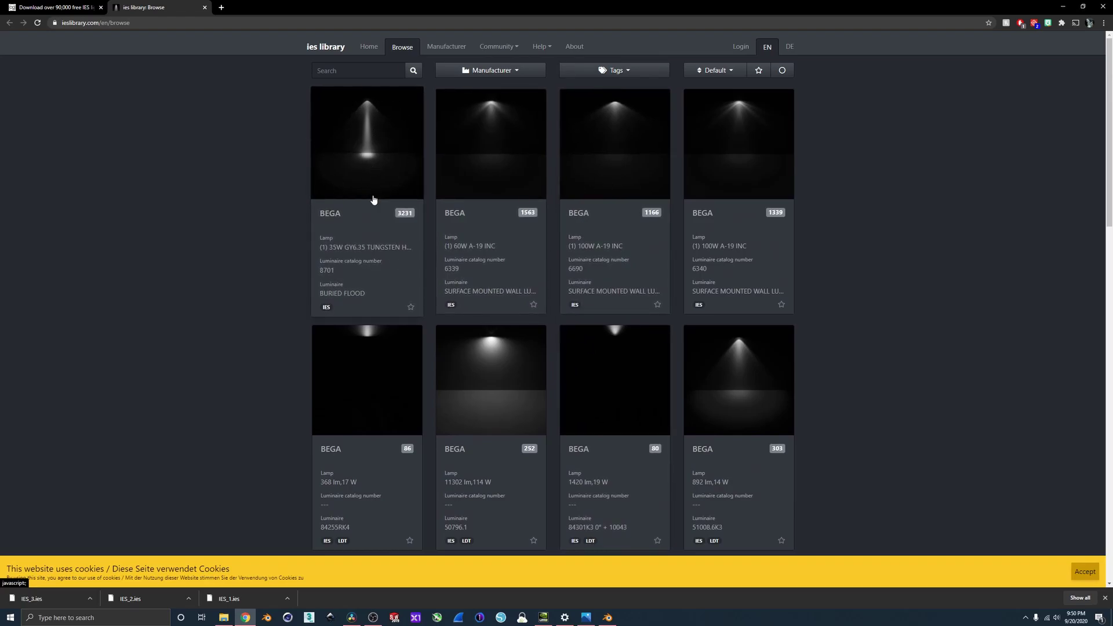
scroll(374, 200, "down", 15)
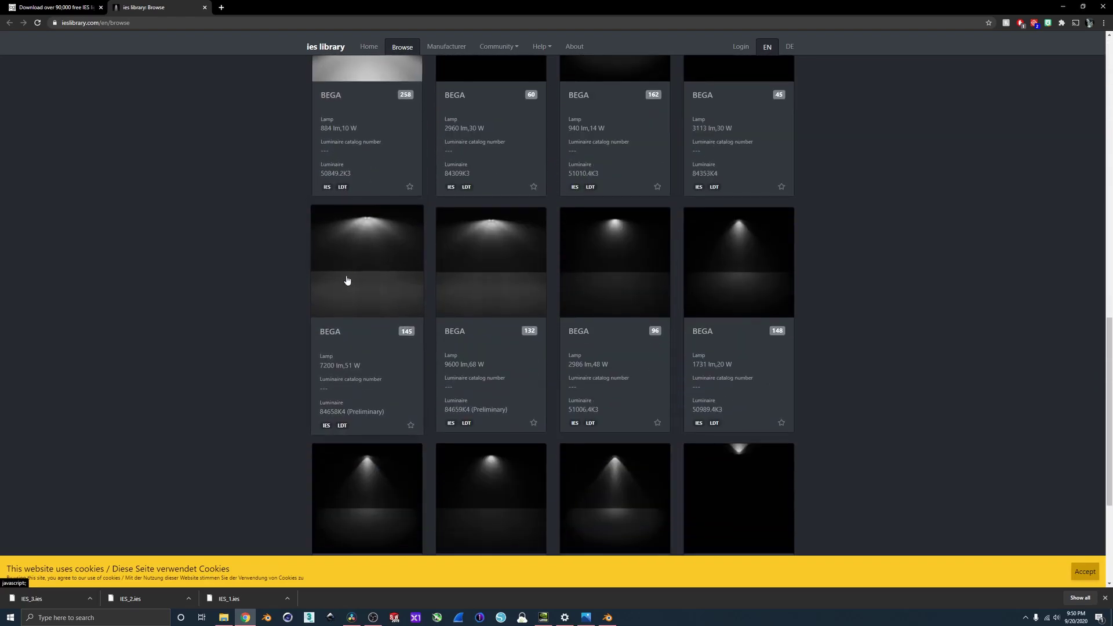
double_click(611, 4)
double_click(658, 40)
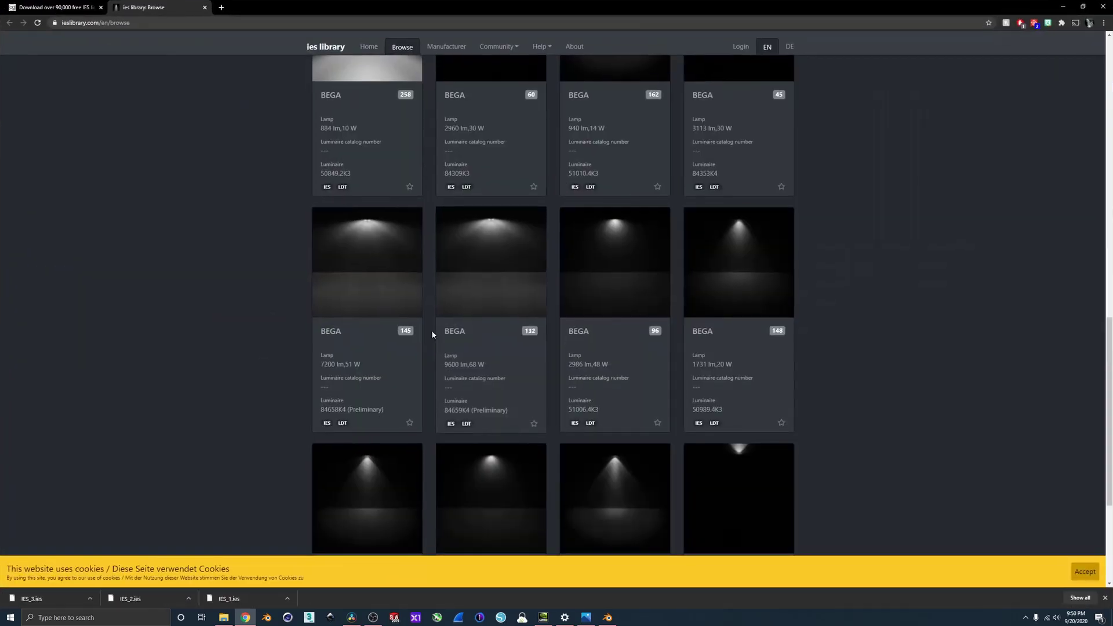
left_click(396, 281)
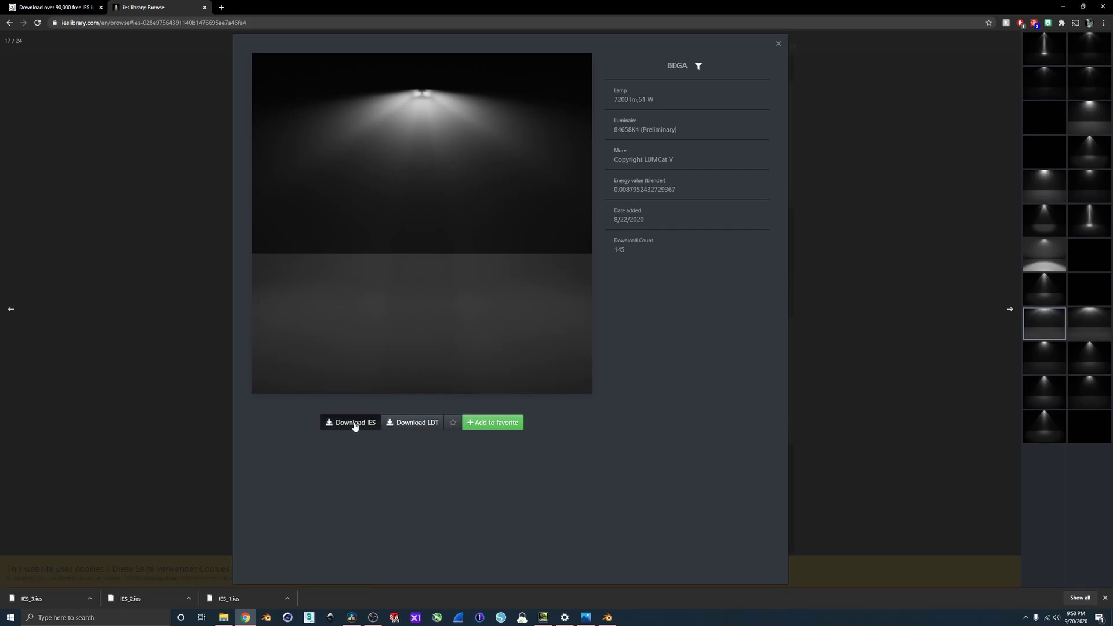
left_click(801, 63)
left_click_drag(808, 2, 745, 0)
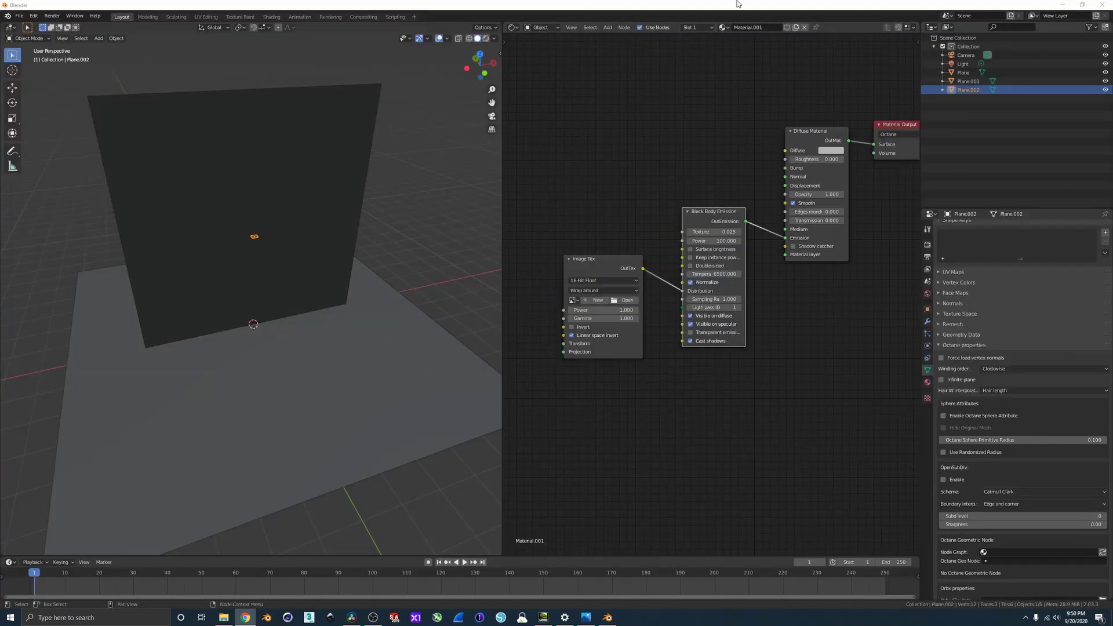
Step: Load IES_1.ies from the Desktop into the Image Tex node, turning off the file type filter to show IES files
scroll(678, 191, "left", 4, "ctrl")
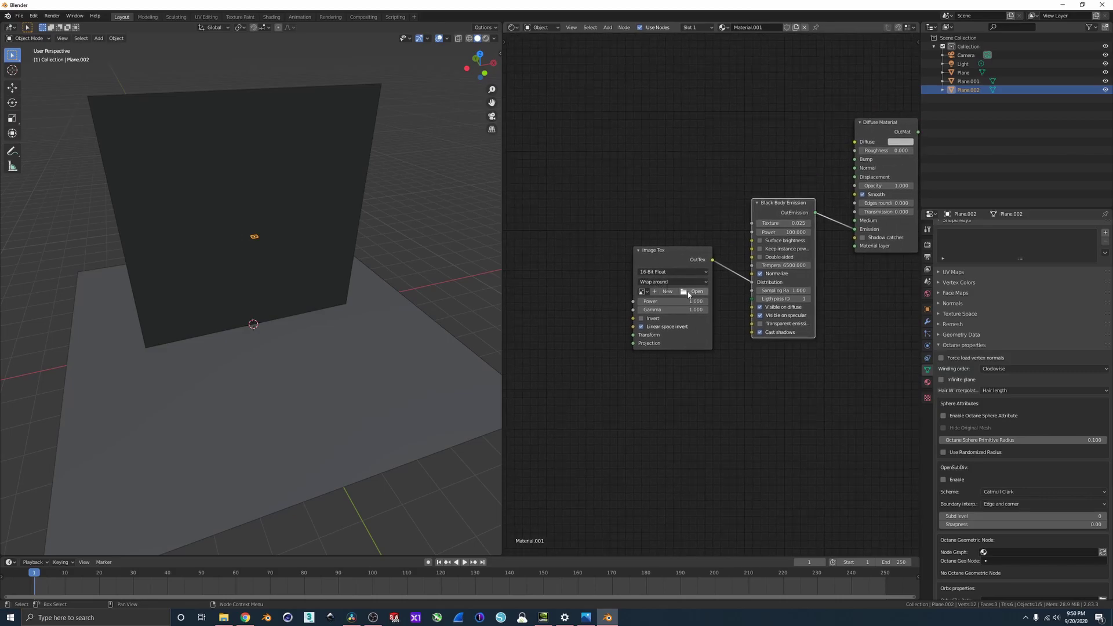
left_click(690, 291)
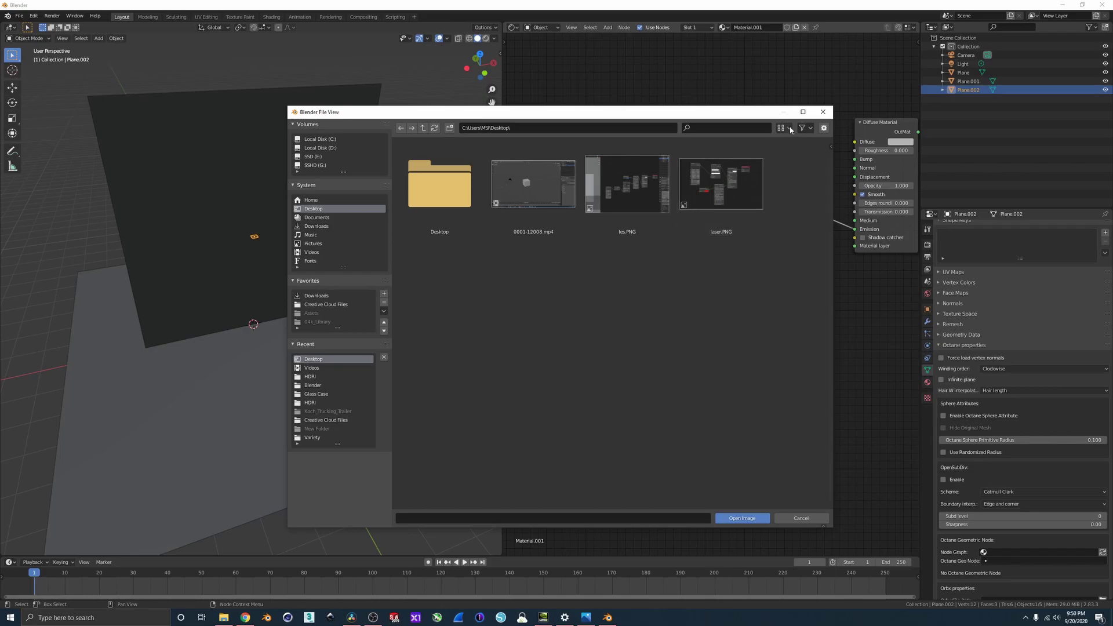
left_click(809, 128)
left_click(744, 147)
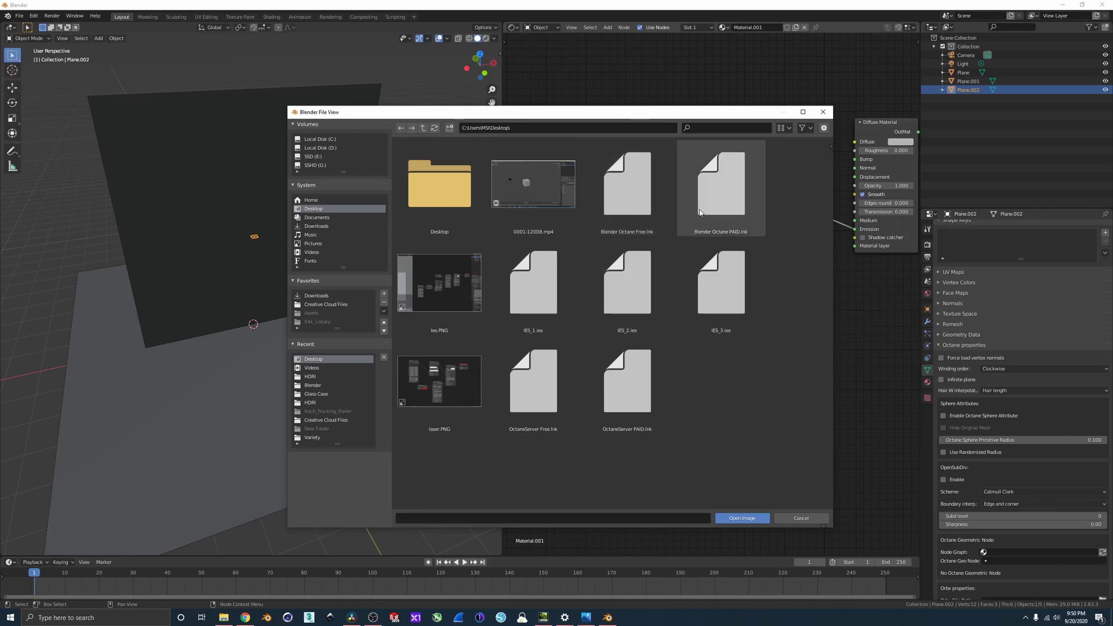
left_click_drag(676, 5, 577, 176)
double_click(894, 180)
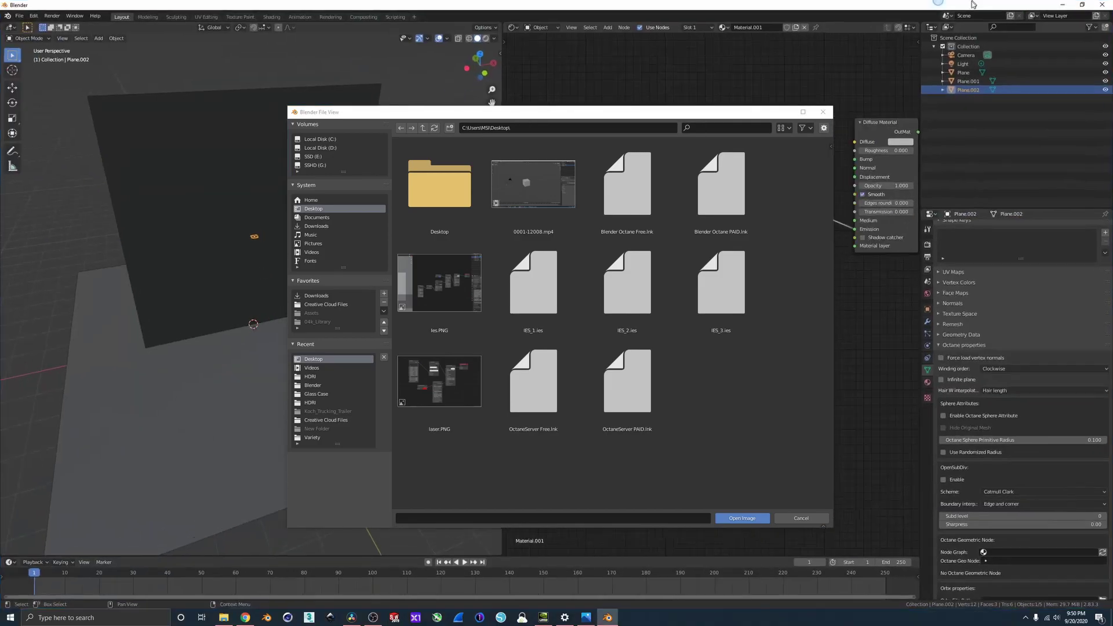
left_click_drag(690, 117, 703, 87)
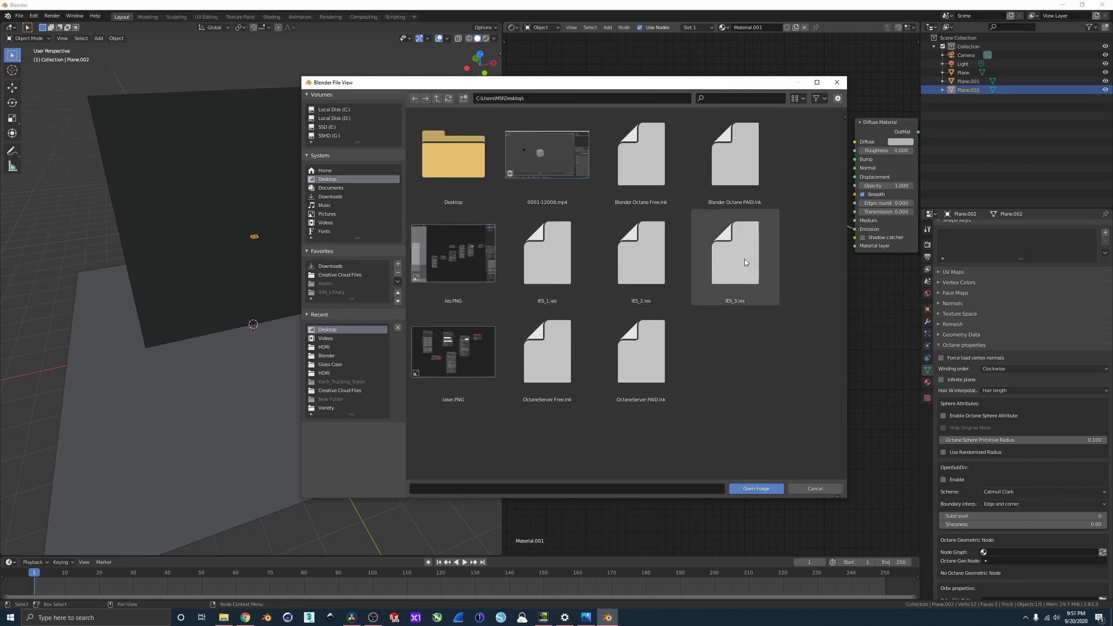
double_click(554, 250)
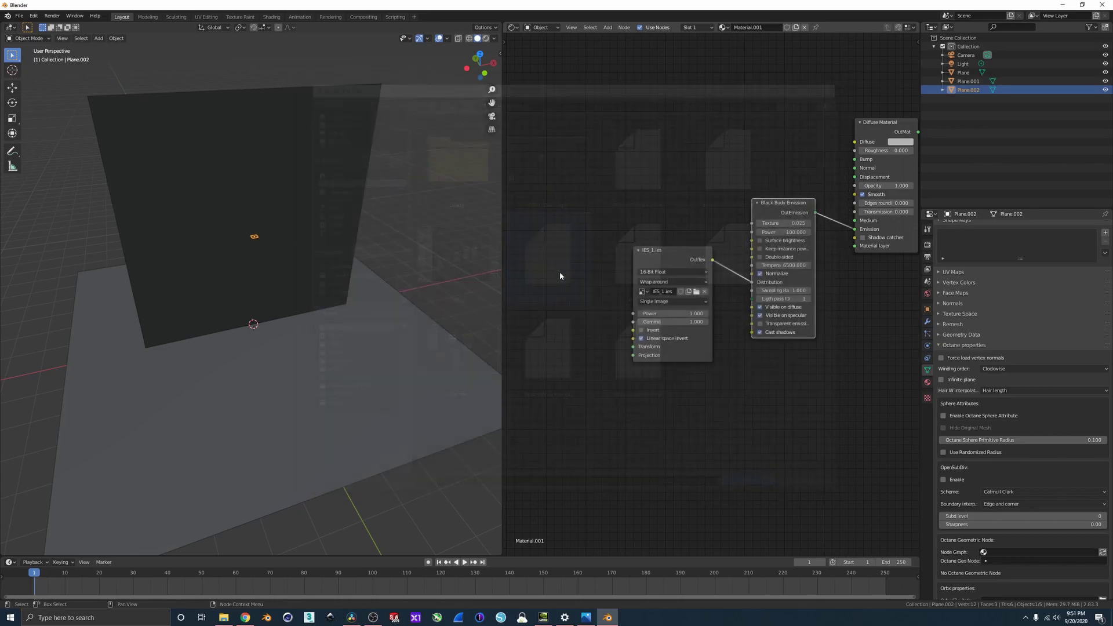
Step: Load IES_2.ies from the Desktop into the same image node with the file type filter turned off
left_click(642, 292)
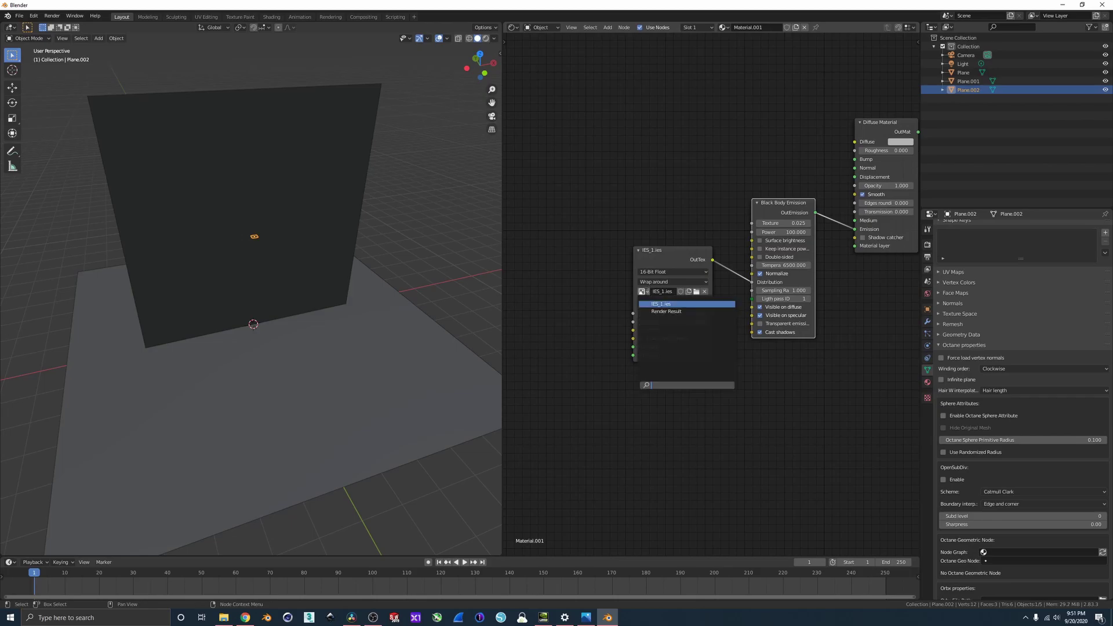
left_click(696, 292)
left_click(810, 129)
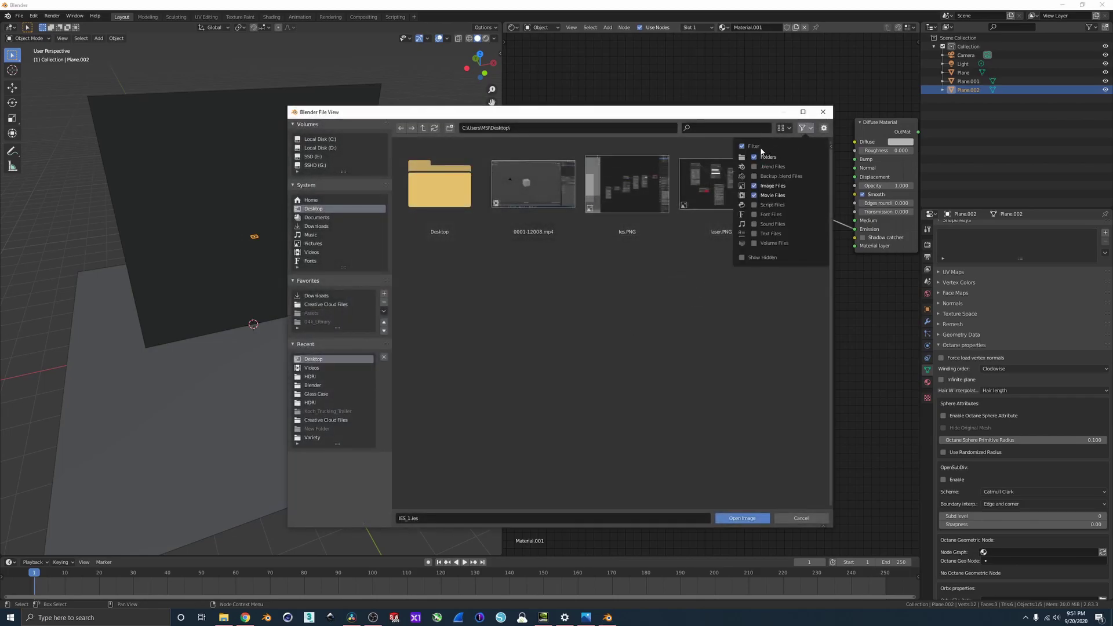
left_click(742, 147)
double_click(645, 276)
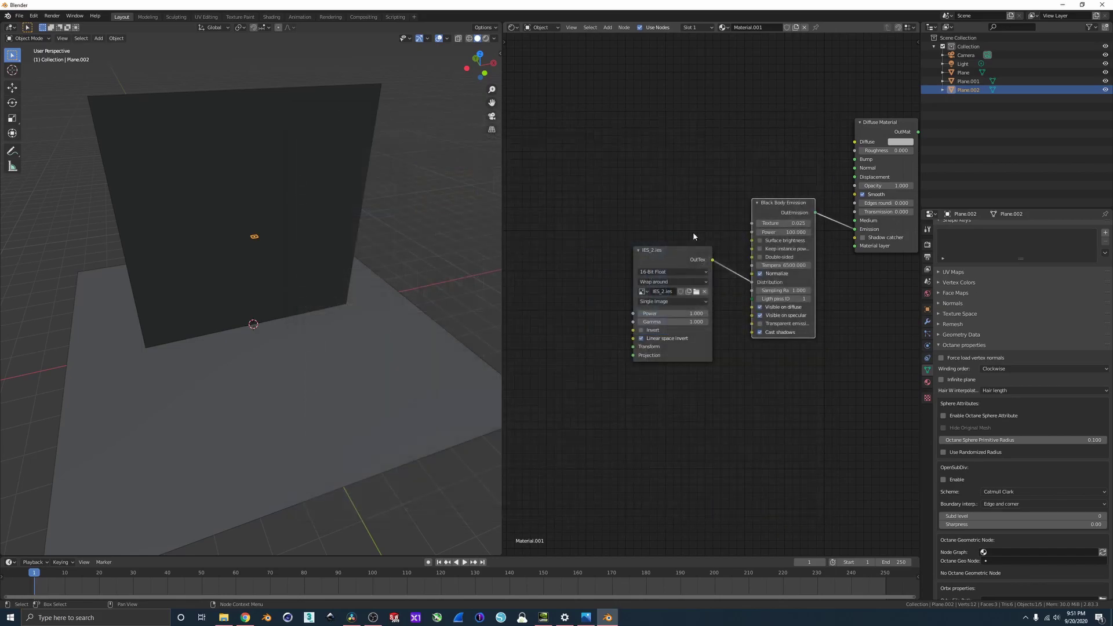
Step: Load IES_3.ies into the image node with file filtering off, and switch the node's image back to IES_1.ies
left_click(696, 292)
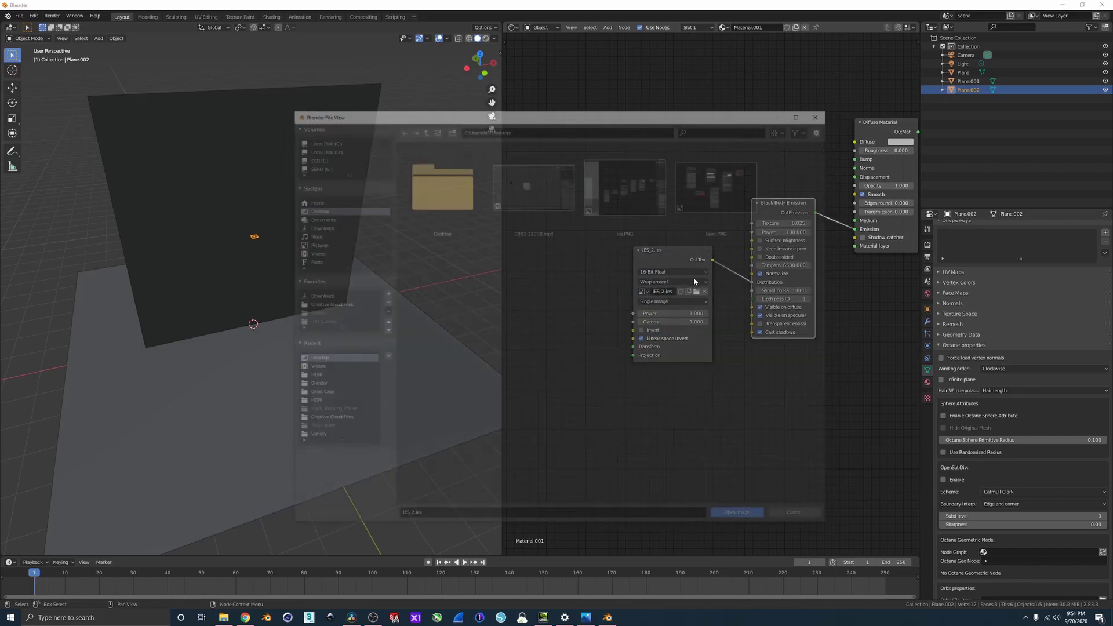
left_click(806, 129)
left_click(742, 147)
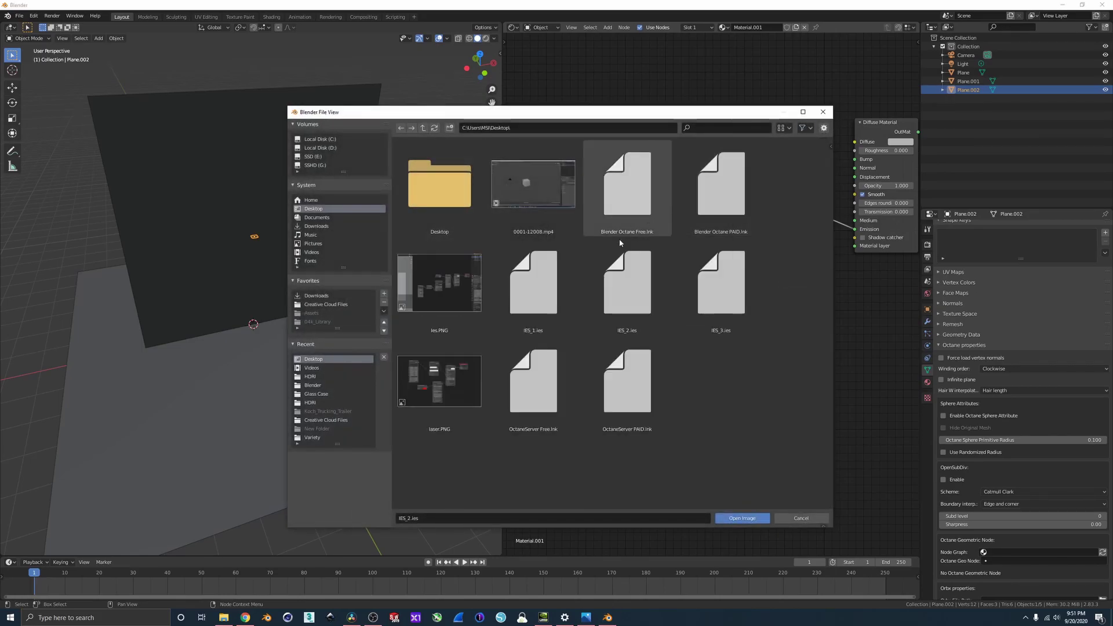
double_click(716, 276)
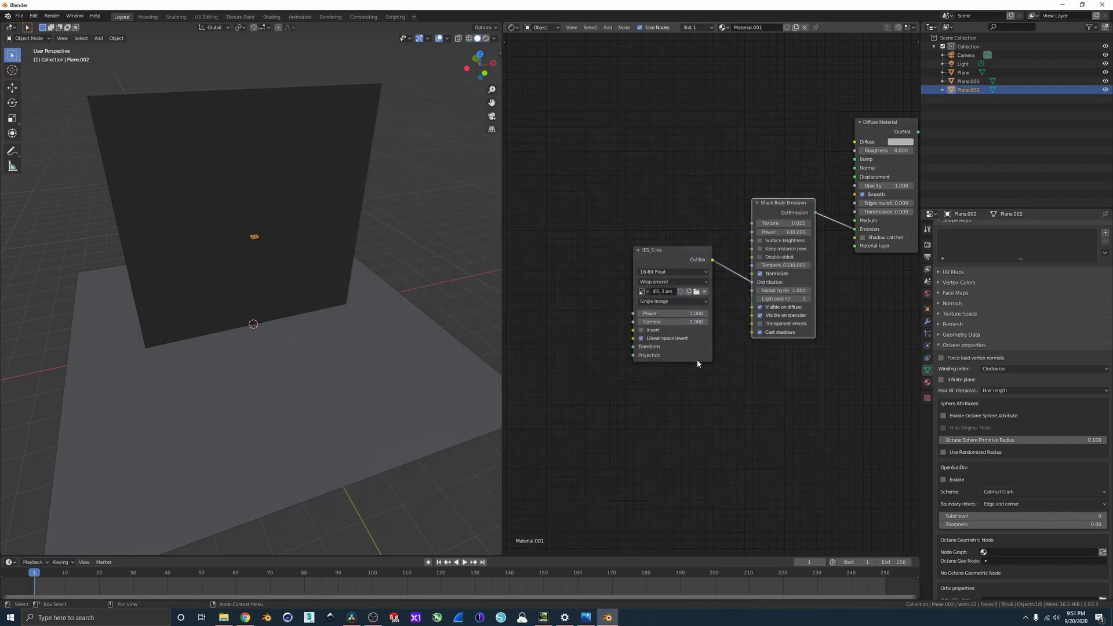
left_click(641, 292)
left_click(666, 302)
Step: Show the 3D viewport in rendered shading and remove the world from the scene
left_click(486, 38)
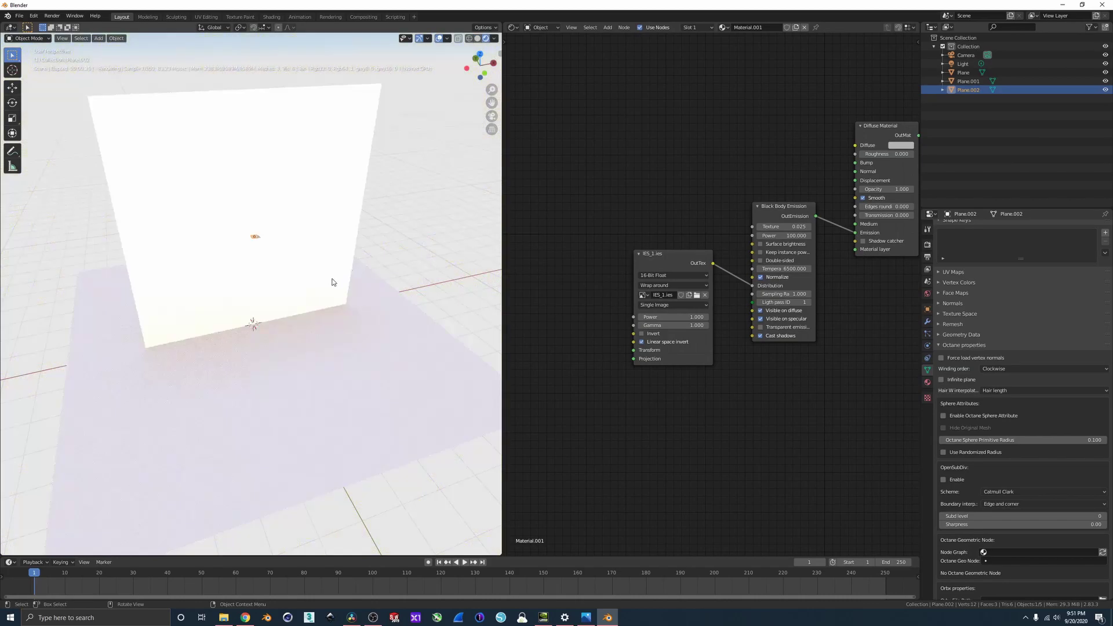
left_click(1105, 227)
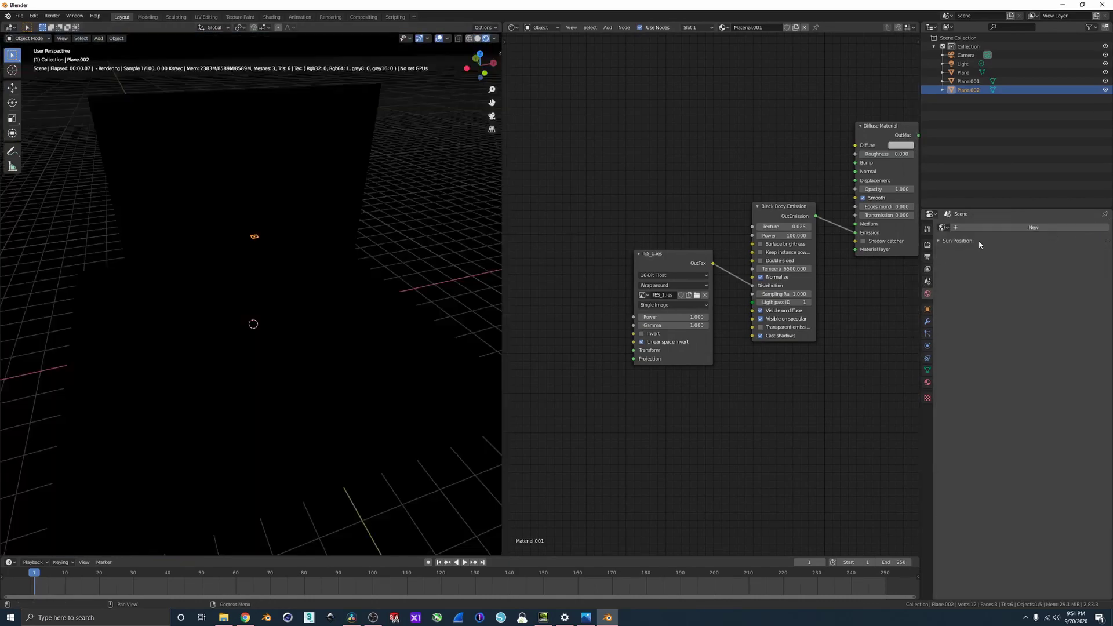
Step: Reset the Black Body Emission node's Texture value to its default of 1.000
middle_click_drag(415, 229, 325, 232)
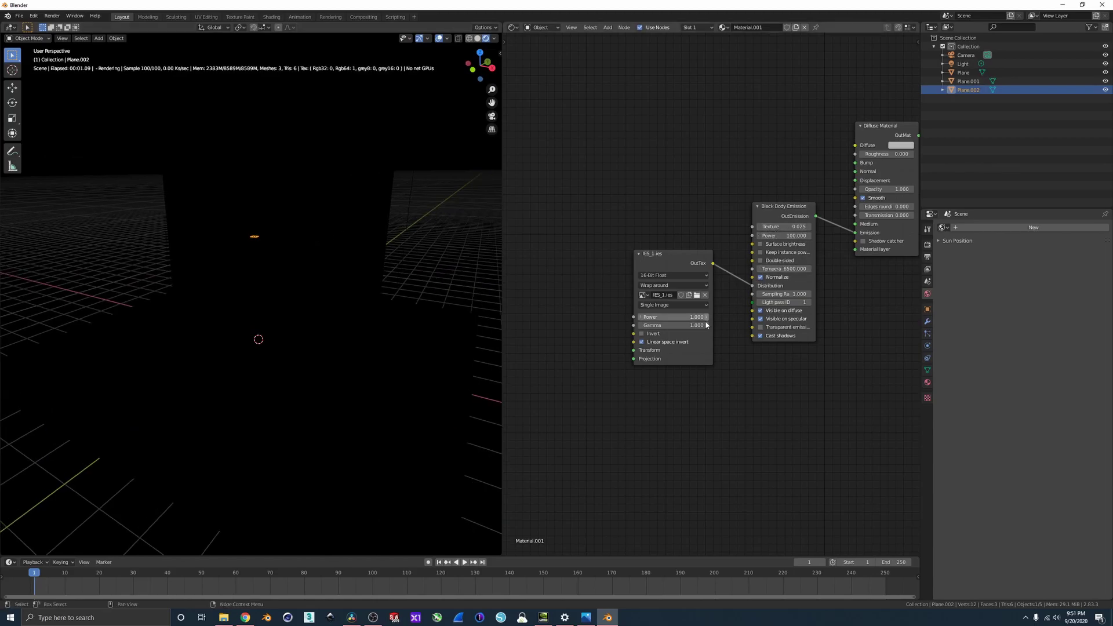
key("BackSpace")
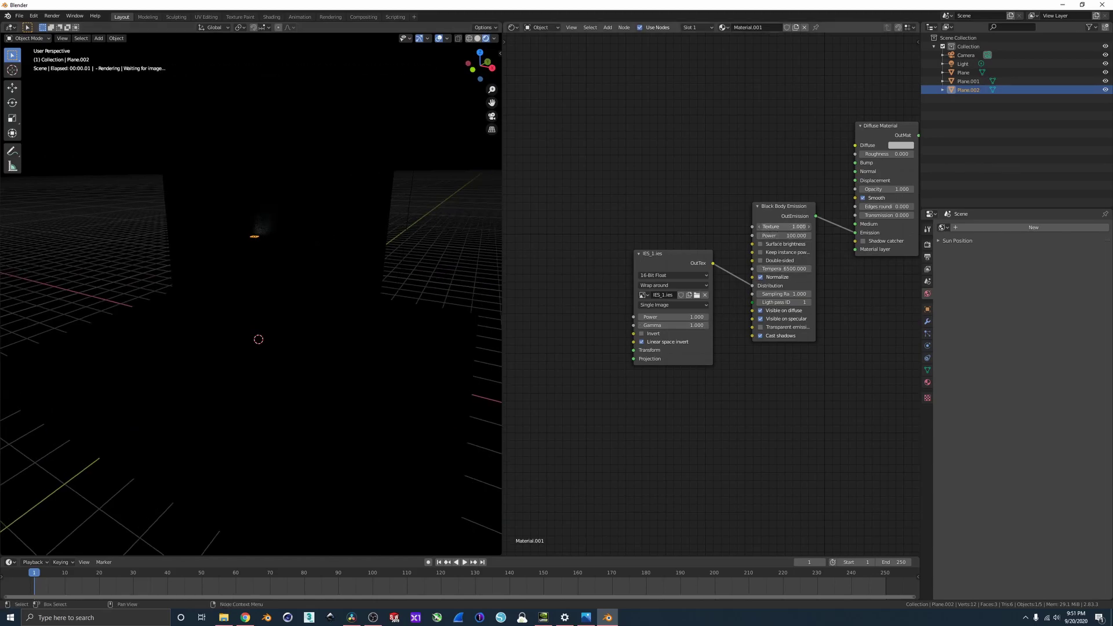
Step: Rotate the small light plane about the X axis so it emits down towards the floor
middle_click_drag(353, 255, 337, 225)
key("r")
key("x")
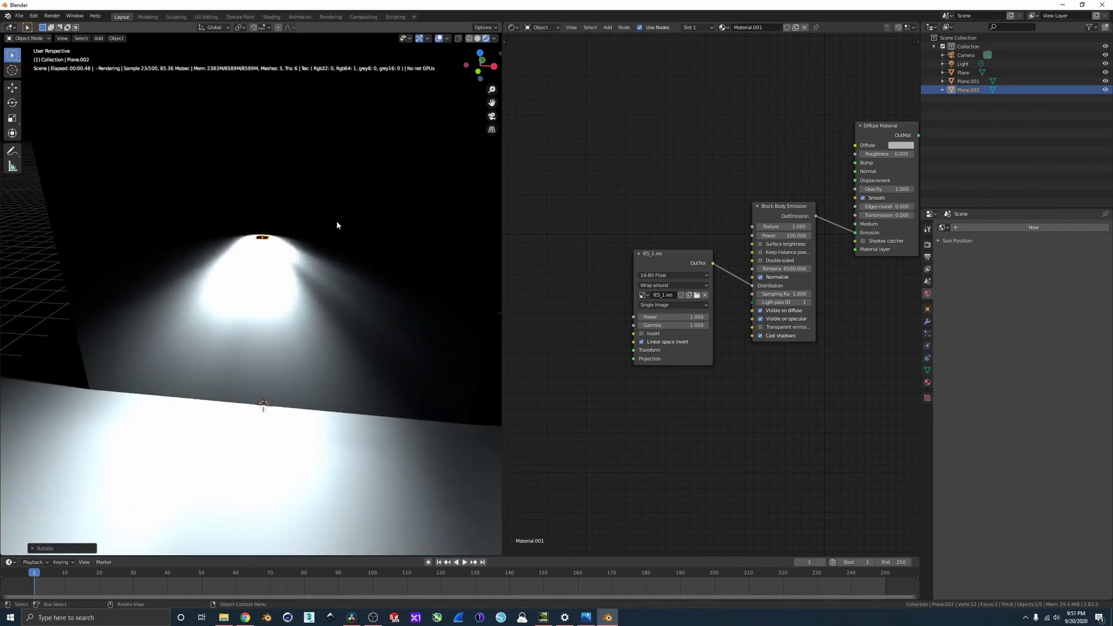
left_click(213, 237)
middle_click_drag(212, 237, 240, 227)
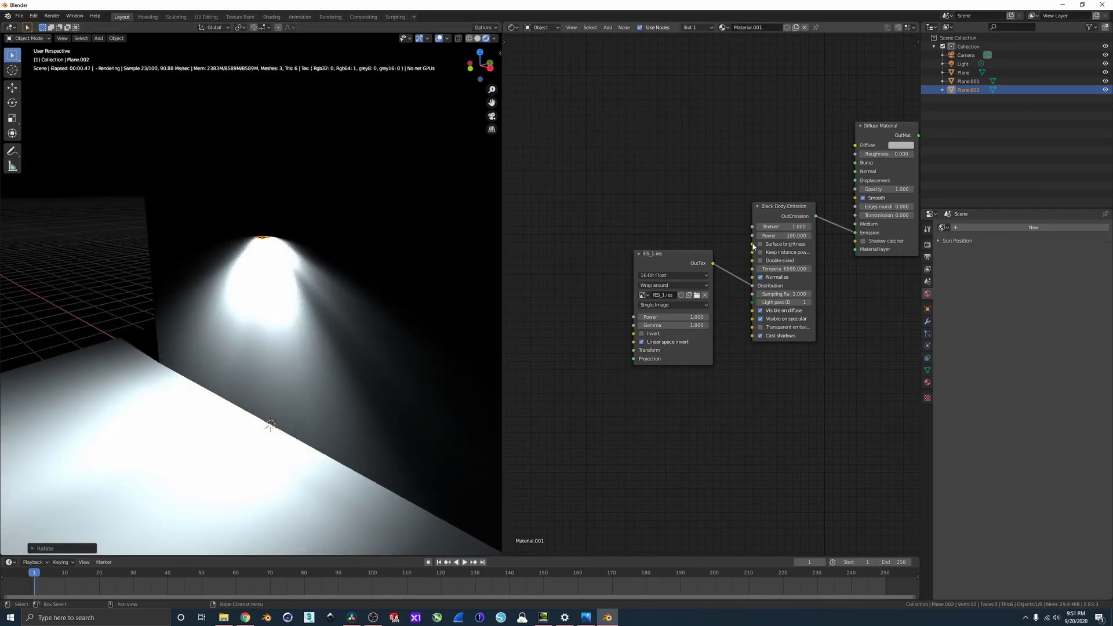
Step: Set the Black Body Emission node's Texture to 0.250 and its Power to 8.000
left_click_drag(801, 227, 780, 226)
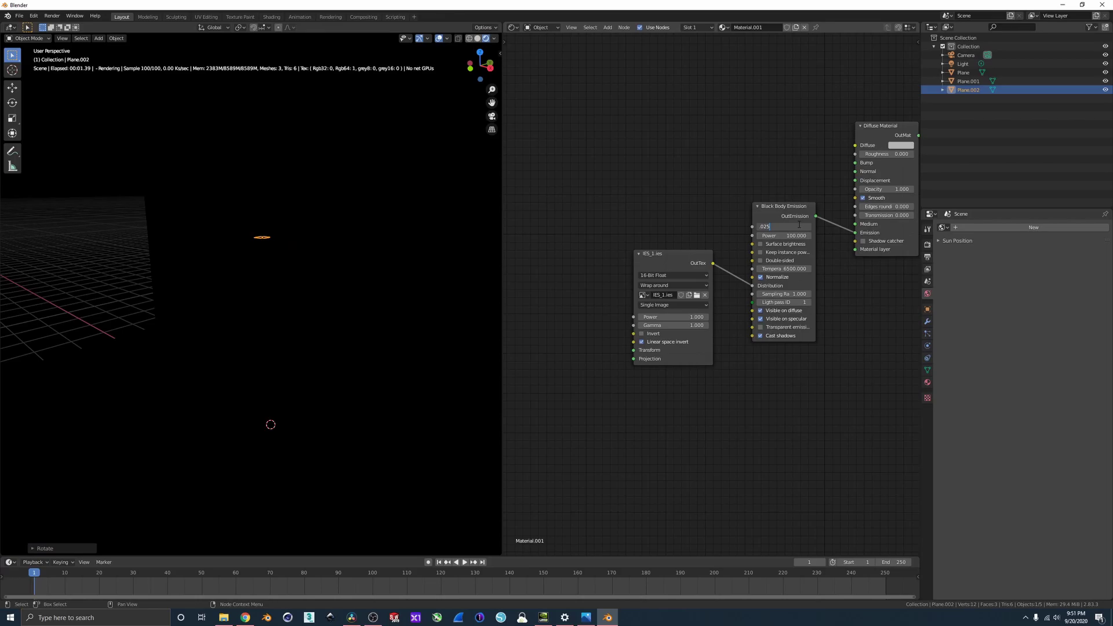
key("Return")
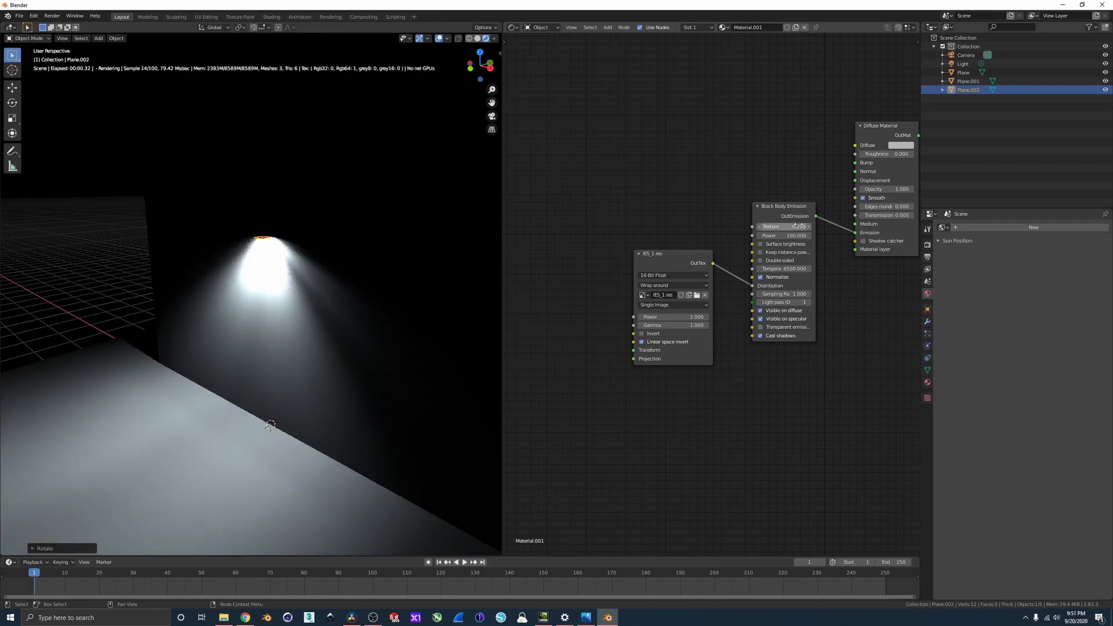
middle_click_drag(470, 301, 427, 301)
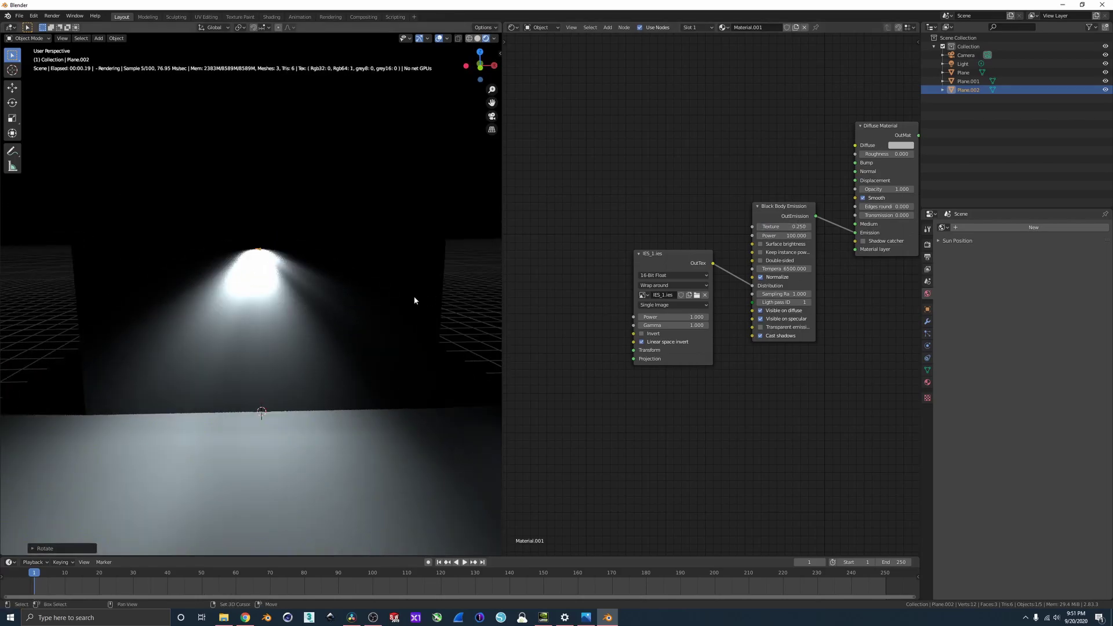
mouse_move(784, 236)
left_mouse_down()
mouse_move(757, 236)
mouse_move(767, 236)
left_mouse_up()
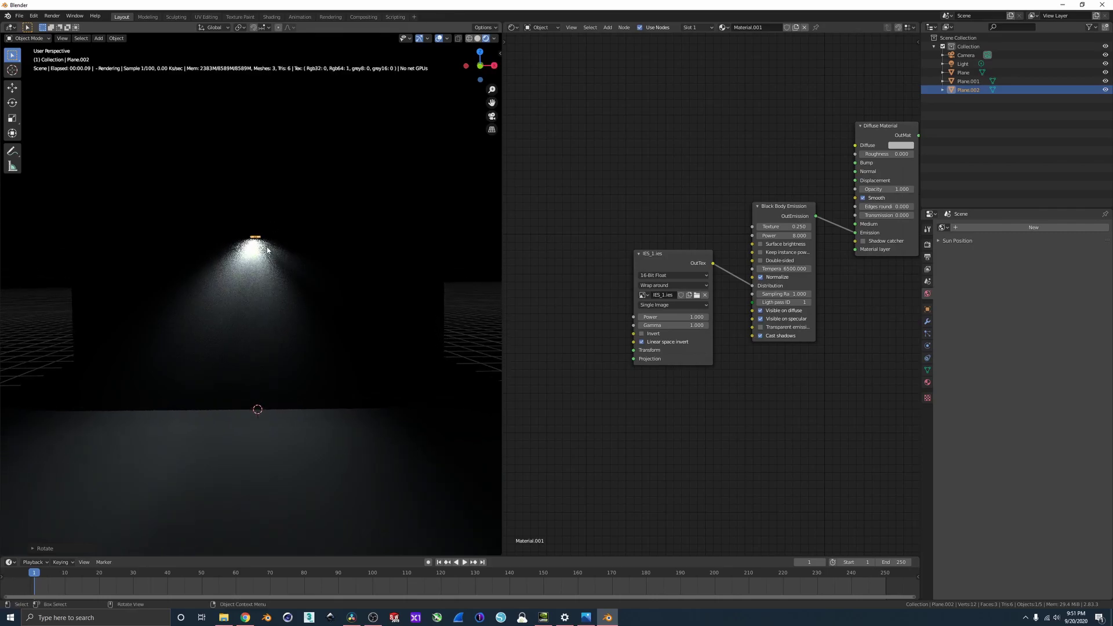
scroll(269, 232, "up", 3)
middle_click_drag(339, 335, 174, 277)
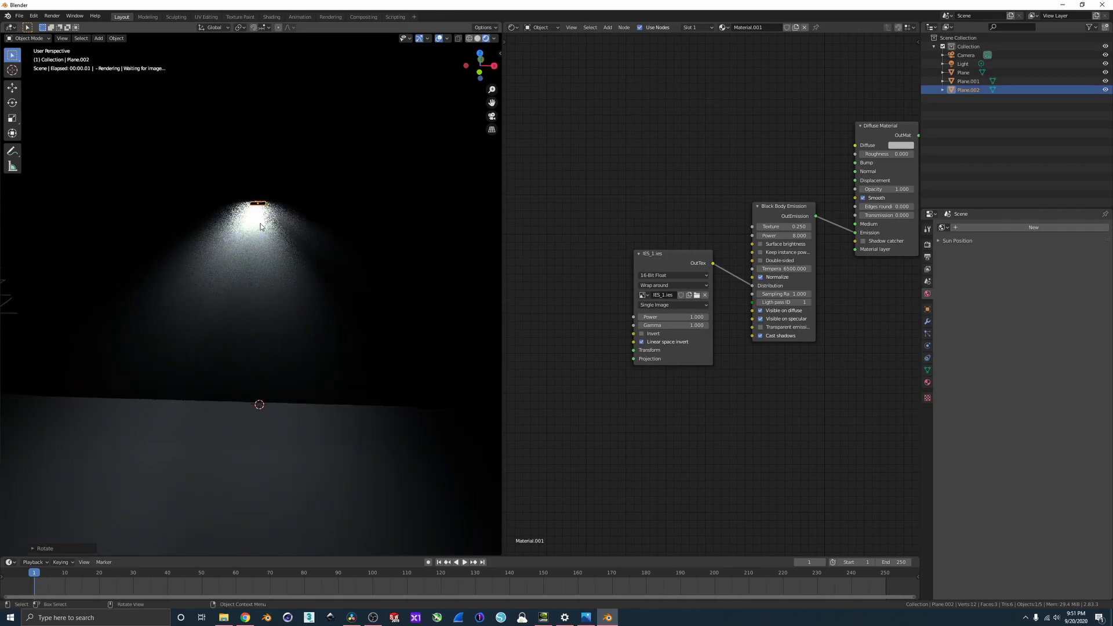
middle_click_drag(250, 226, 266, 235)
Step: Add a Spherical Projection node set to normal space for IES lights and connect it to the IES_1.ies image node's Projection input
left_click(573, 304)
middle_click_drag(794, 313, 745, 323)
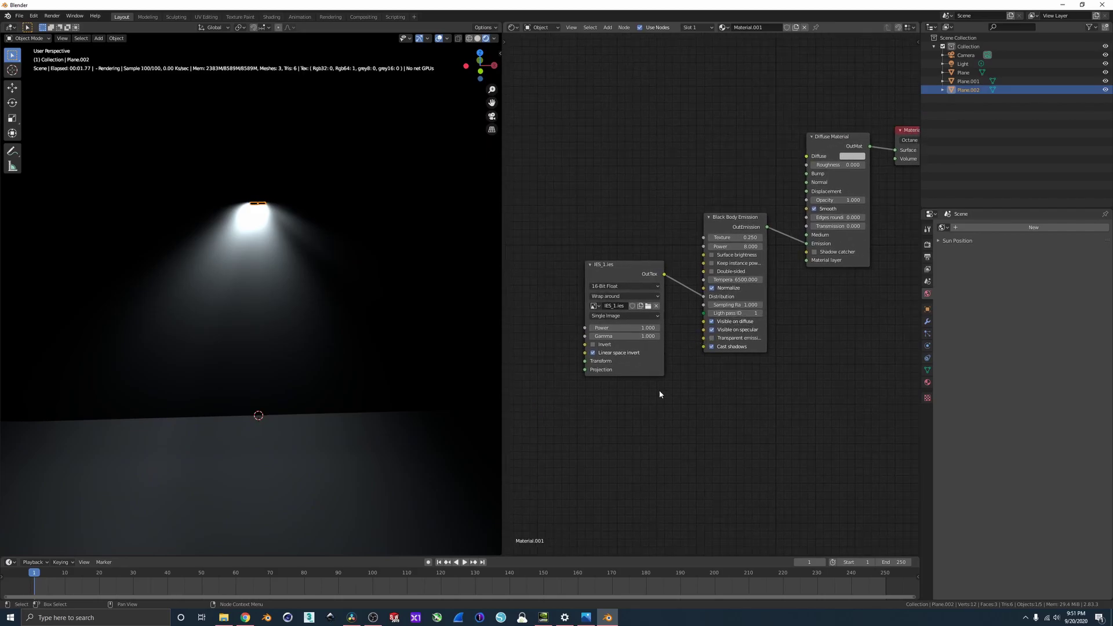
scroll(678, 387, "down", 3)
middle_click_drag(519, 357, 569, 360)
key("shift+a")
type("s")
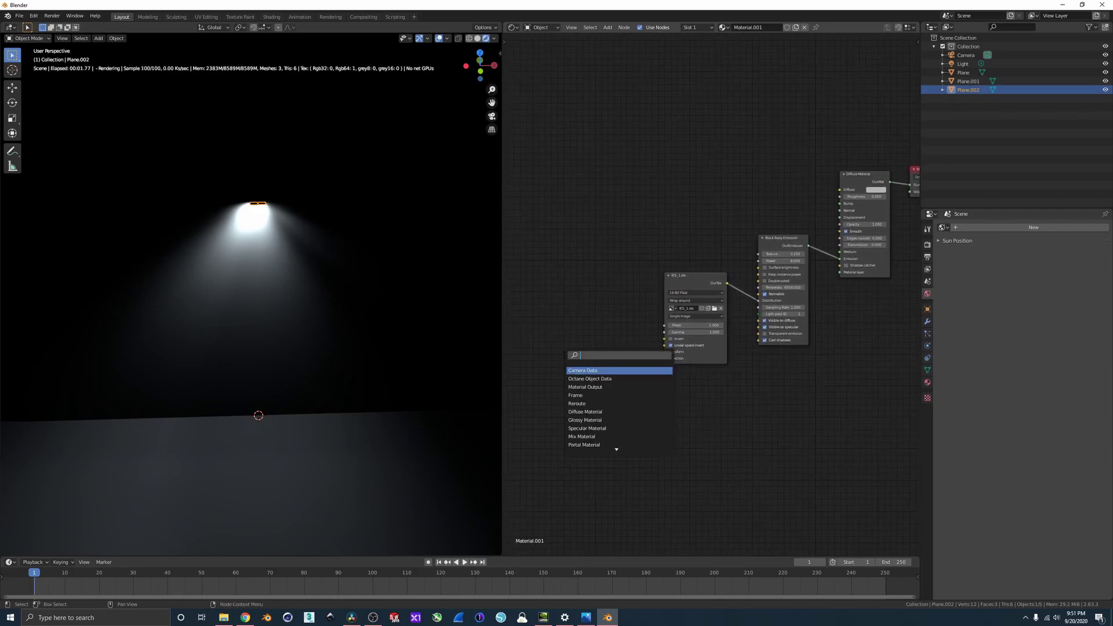
type("pr")
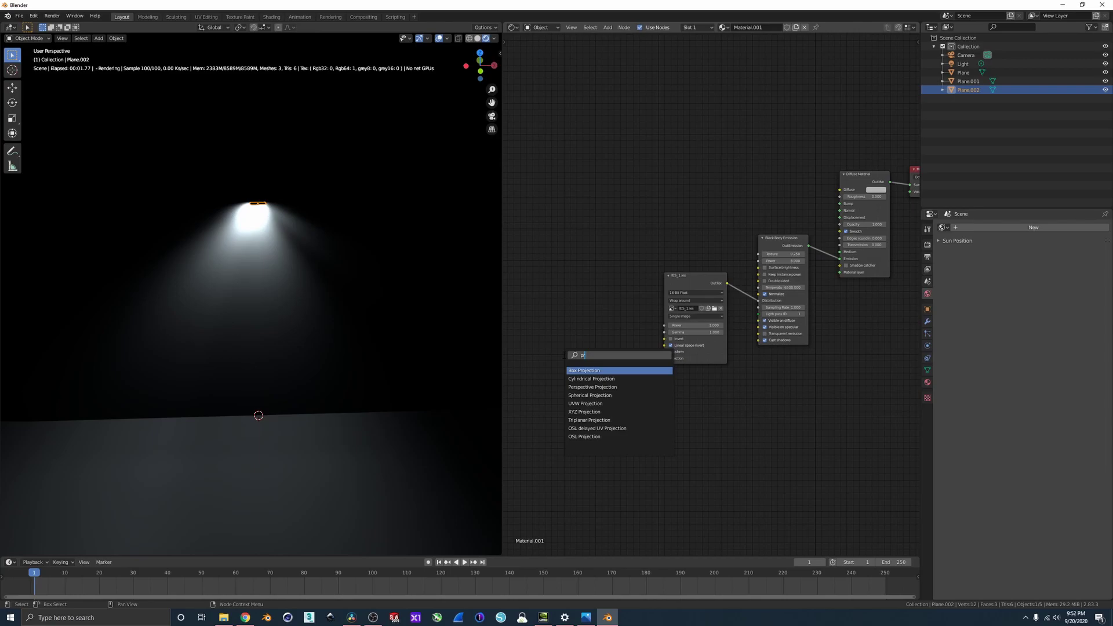
key("Down")
key("Down")
key("Down")
key("Return")
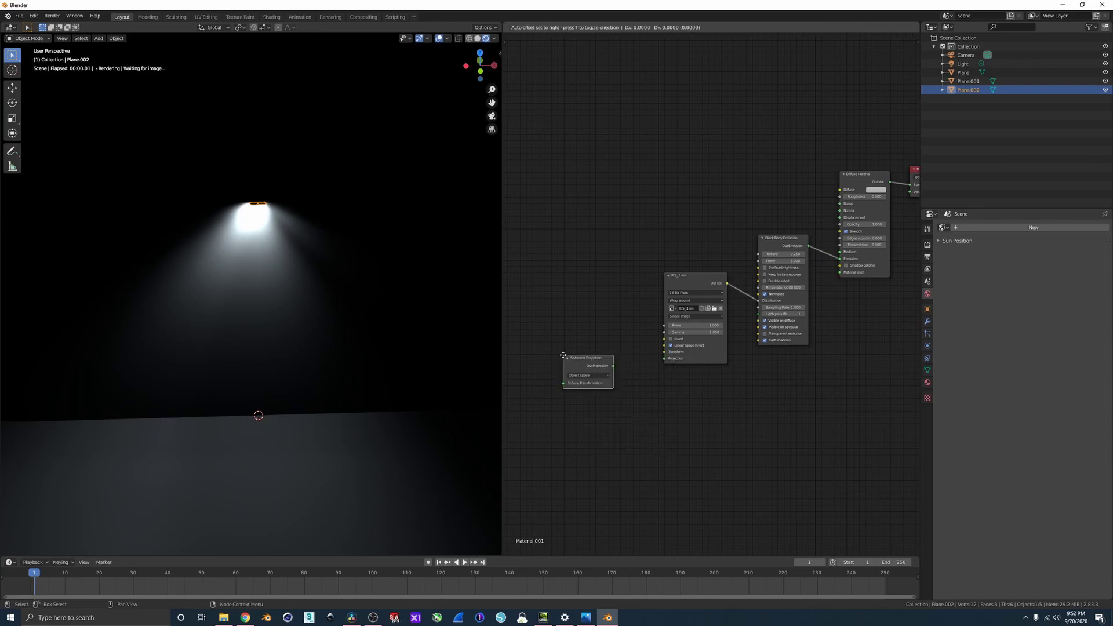
left_click(565, 312)
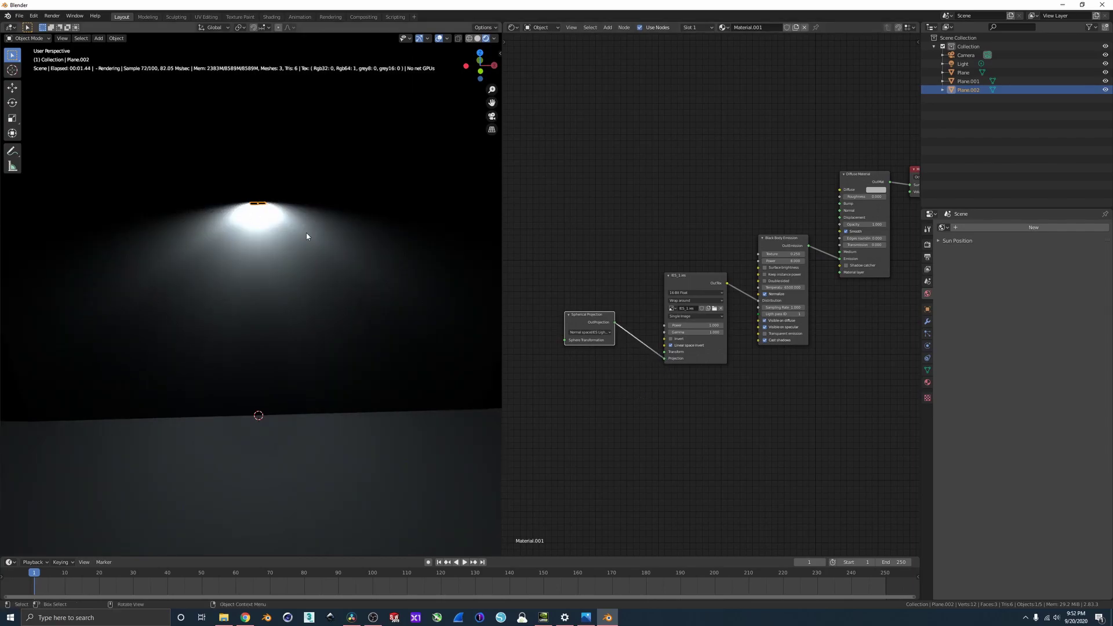
mouse_move(651, 358)
left_mouse_down()
mouse_move(641, 350)
mouse_move(665, 358)
left_mouse_up()
Step: Add a Full Transform node and connect it to the Spherical Projection node's Sphere Transformation input
middle_click_drag(609, 380, 661, 393)
key("shift+a")
left_click(632, 371)
type("full")
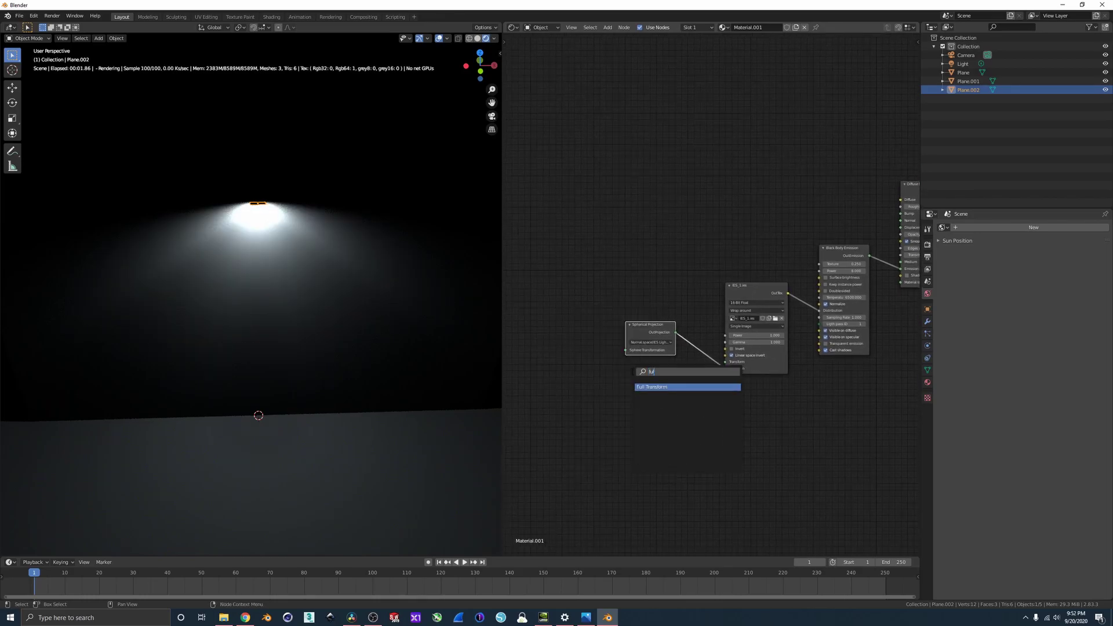
key("Return")
left_click(575, 287)
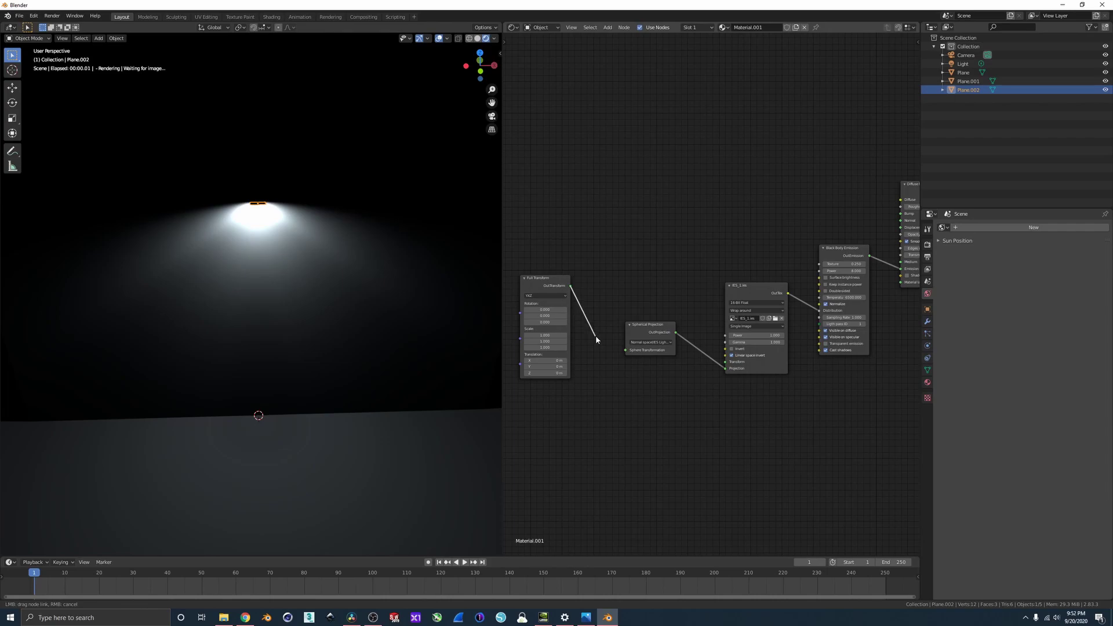
middle_click_drag(587, 364, 605, 385)
mouse_move(562, 381)
left_mouse_down()
mouse_move(554, 394)
mouse_move(564, 394)
left_mouse_up()
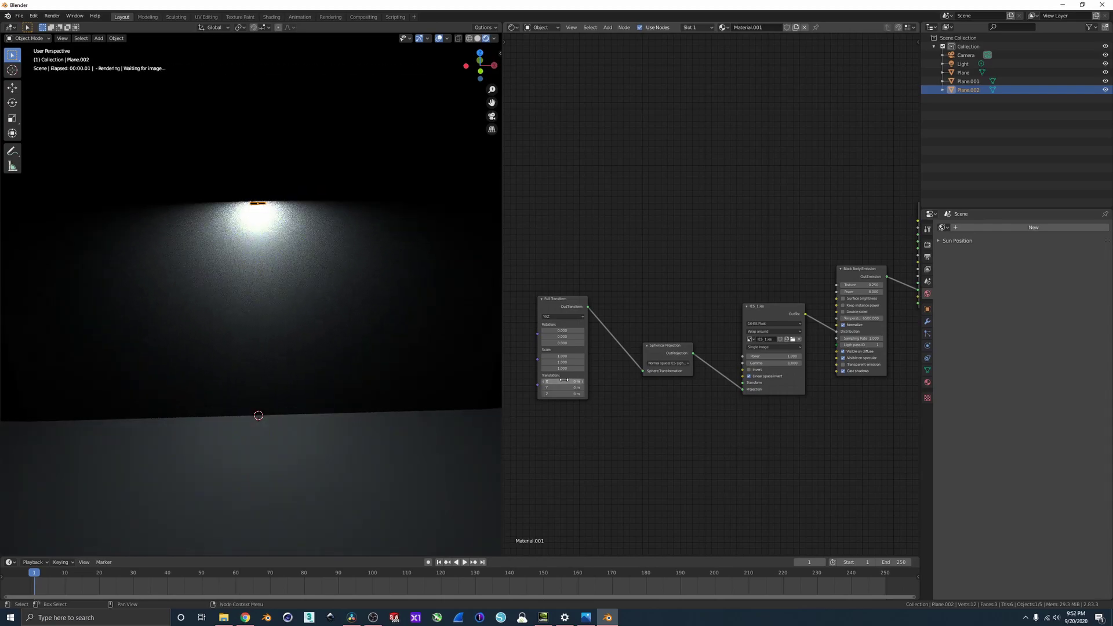
Step: Set the Black Body Emission node's Power to 7.990
scroll(557, 339, "up", 3)
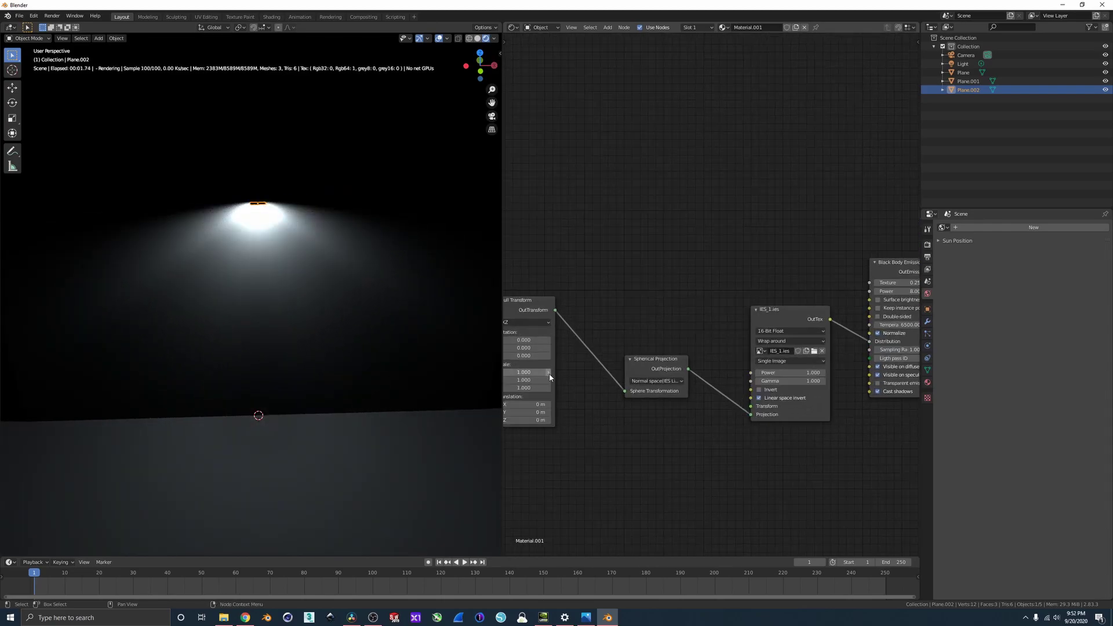
middle_click_drag(549, 375, 612, 354)
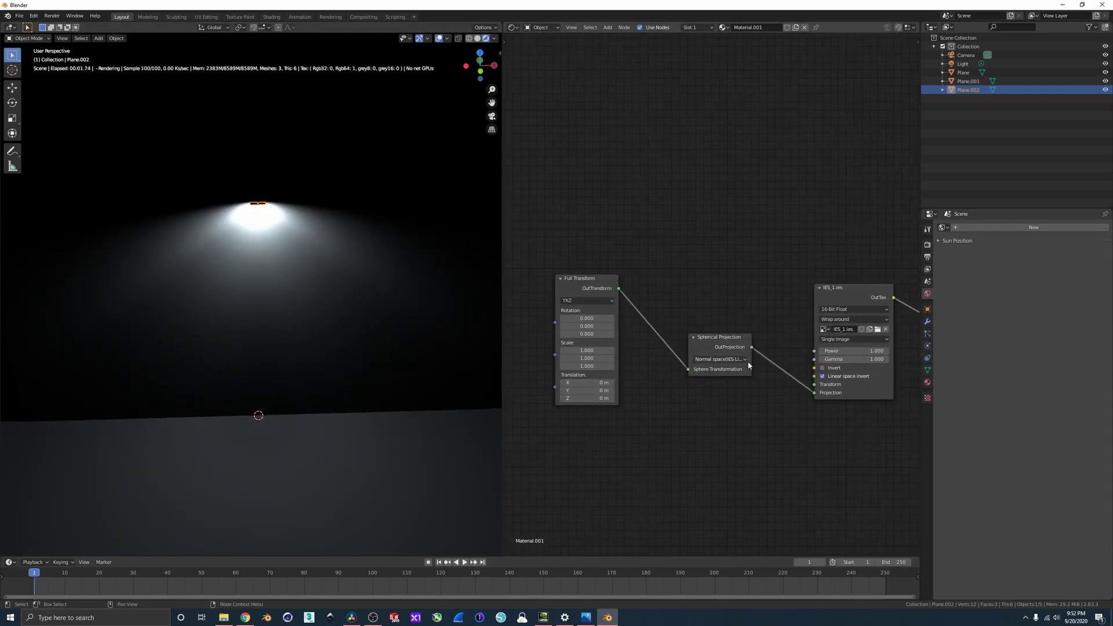
scroll(771, 398, "down", 2)
middle_click_drag(878, 400, 667, 414)
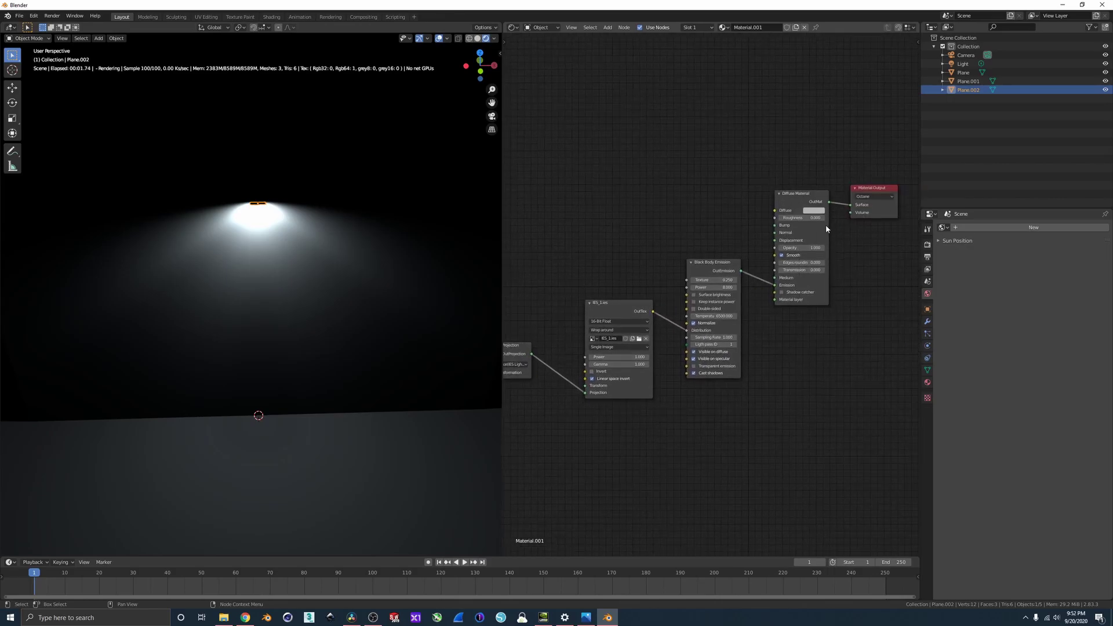
middle_click_drag(820, 222, 754, 319)
scroll(747, 322, "up", 1)
middle_click_drag(690, 367, 753, 294)
scroll(706, 340, "up", 2)
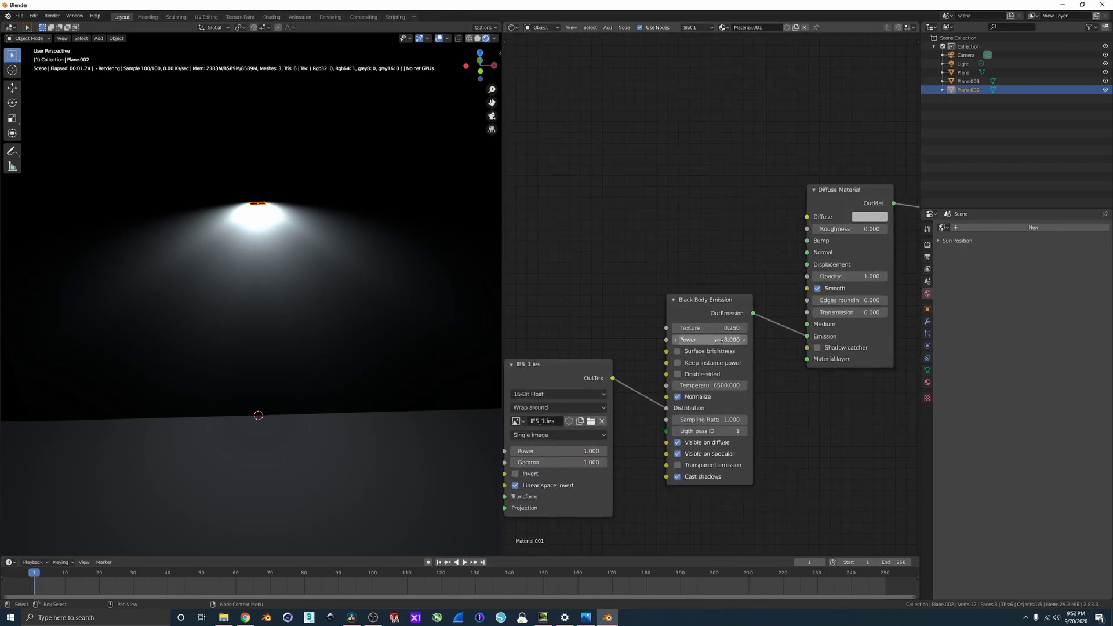
mouse_move(705, 340)
left_mouse_down()
mouse_move(679, 340)
mouse_move(710, 341)
mouse_move(690, 340)
left_mouse_up()
Step: Change the Octane kernel type to Path trace and set its GI clamp to 1
left_click(928, 245)
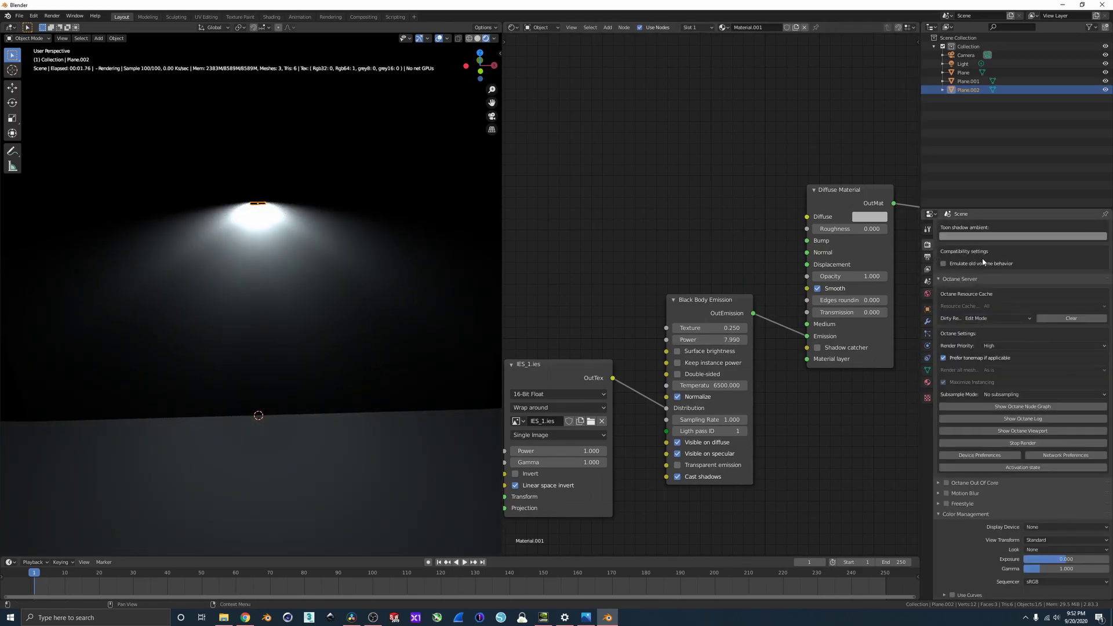
scroll(1007, 271, "up", 15)
left_click(1014, 285)
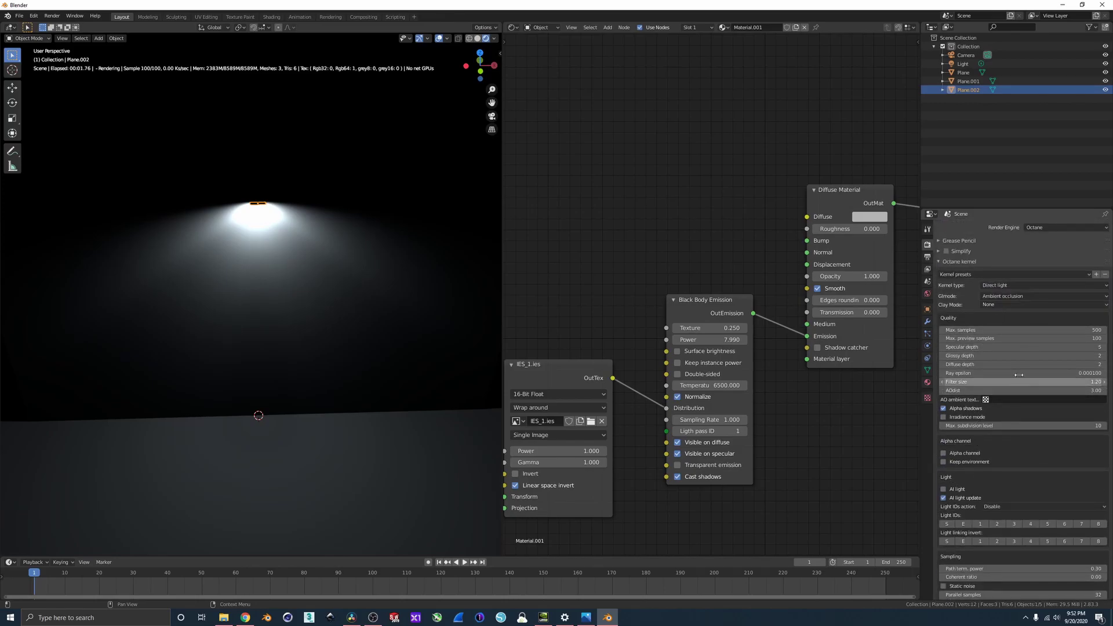
left_click(996, 285)
left_click(994, 325)
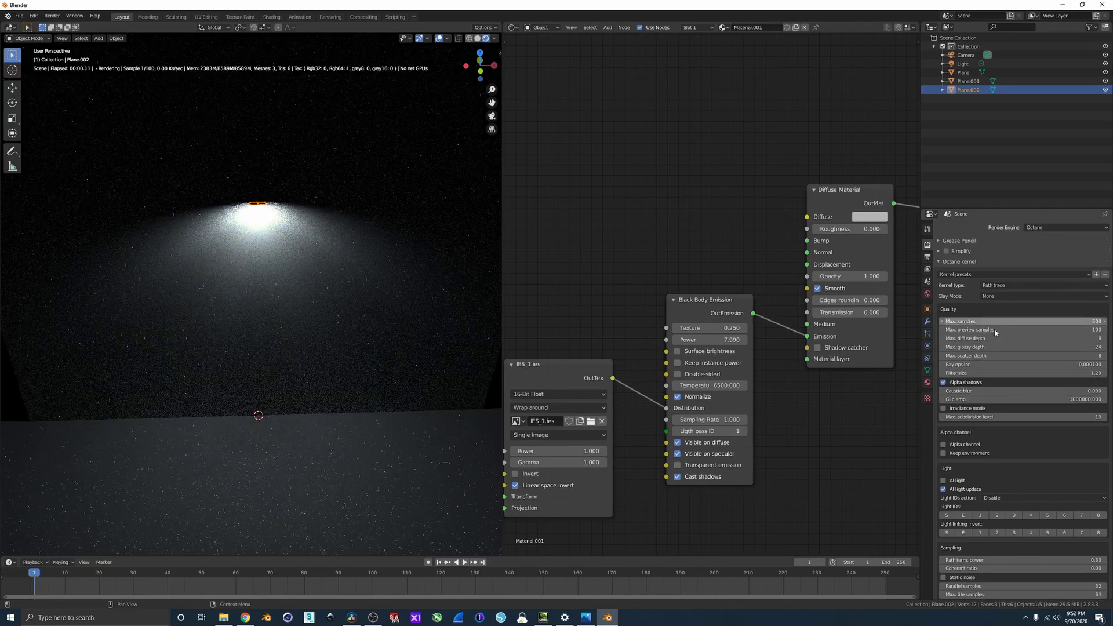
left_click(1005, 401)
type("1")
key("Return")
Step: Move the light plane slightly away from the wall along the Y axis
middle_click_drag(265, 190, 294, 212)
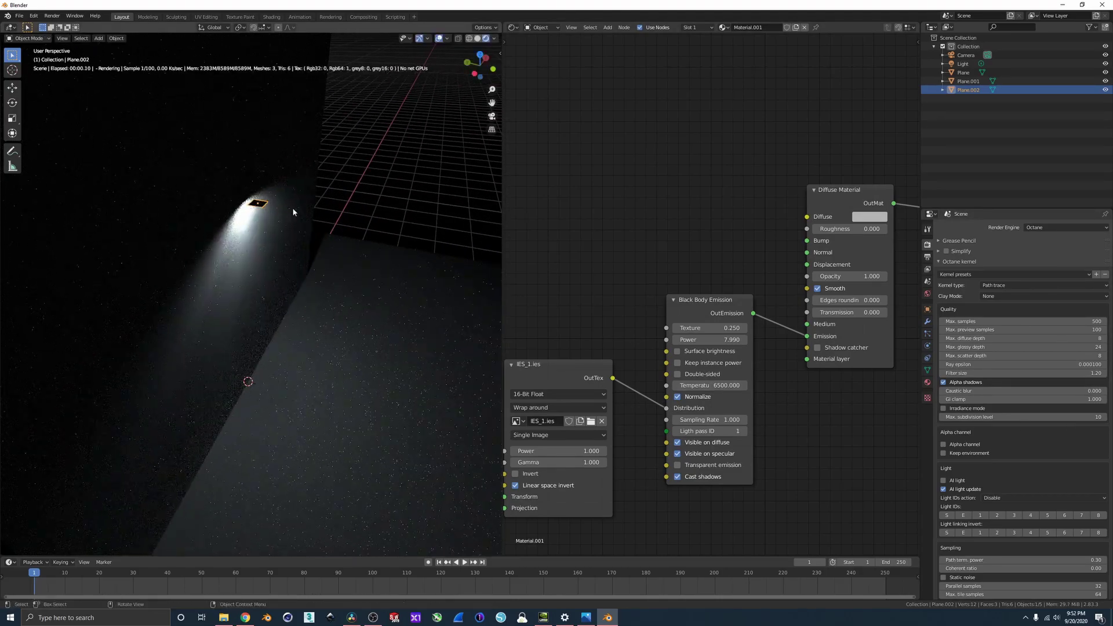
key("g")
key("y")
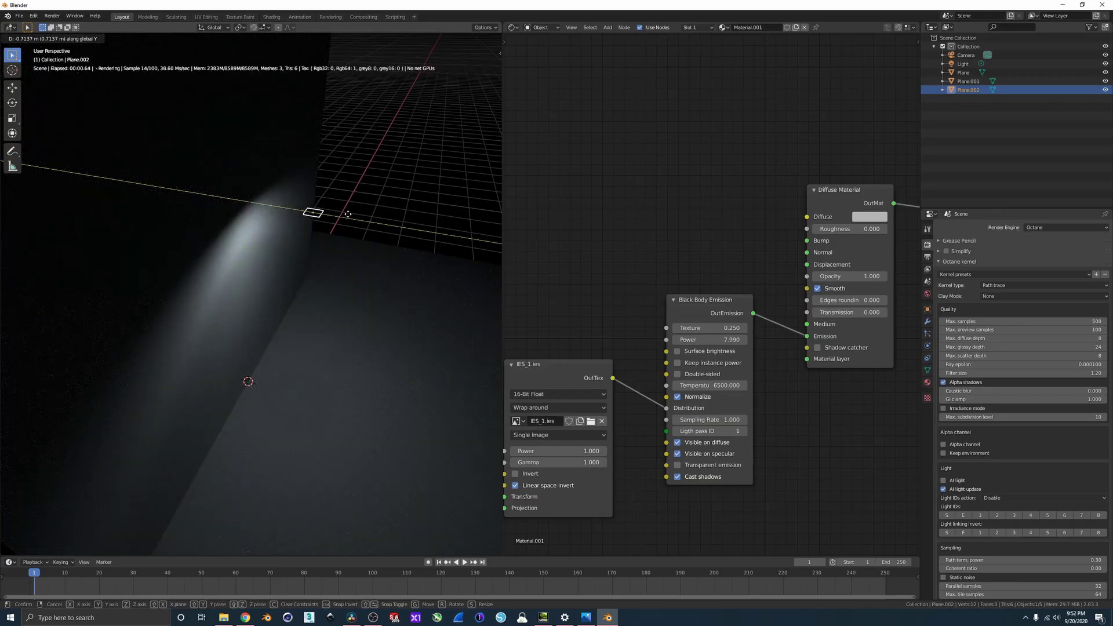
left_click(288, 208)
middle_click_drag(288, 210, 267, 188)
key("s")
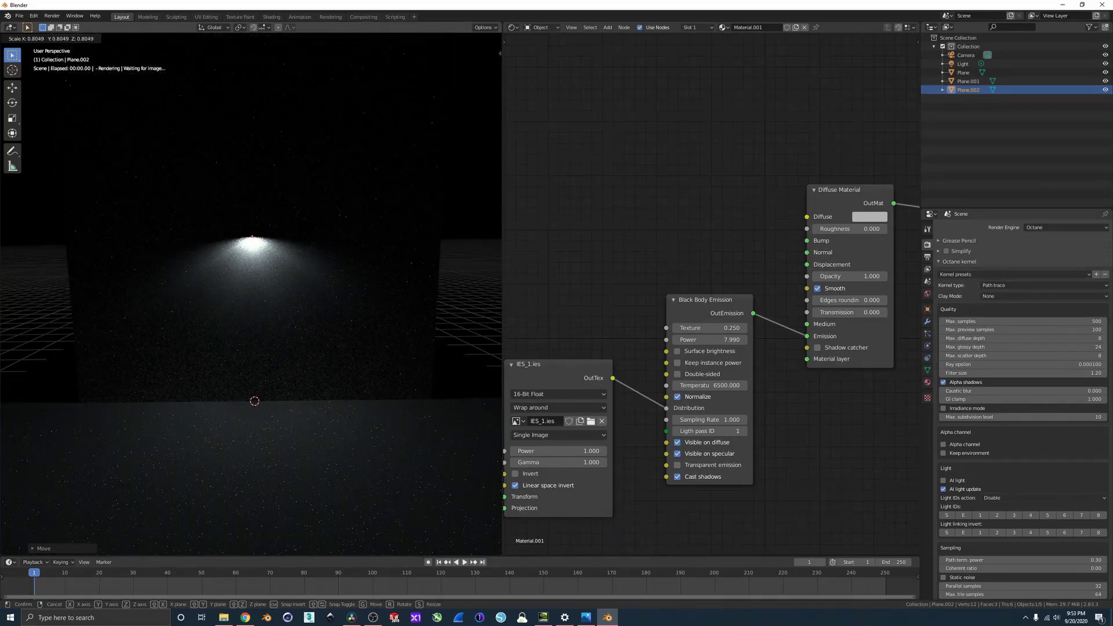
key("Escape")
Step: Lower the Black Body Emission node's Power to 3.620 and switch the image node to IES_2.ies
left_click_drag(725, 339, 666, 339, "shift")
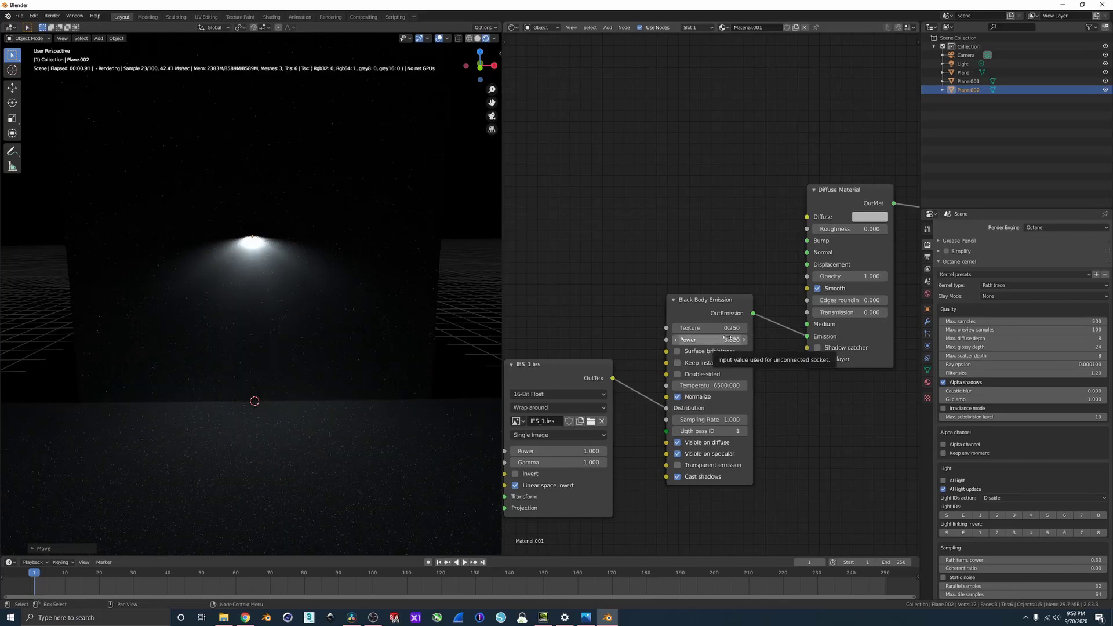
middle_click_drag(509, 413, 631, 356)
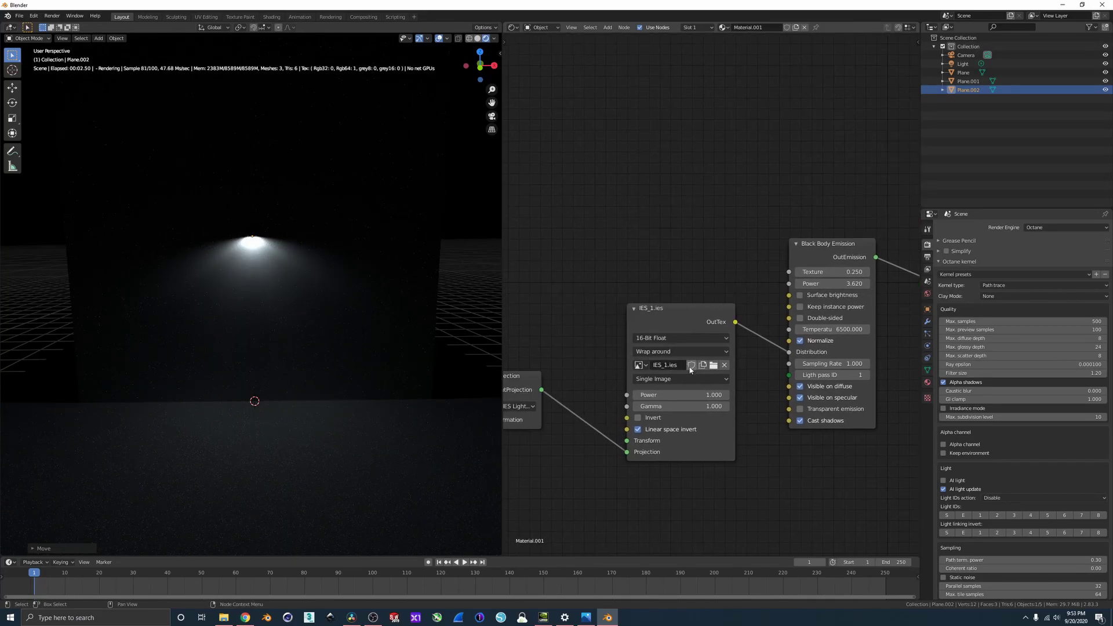
left_click(640, 364)
left_click(661, 392)
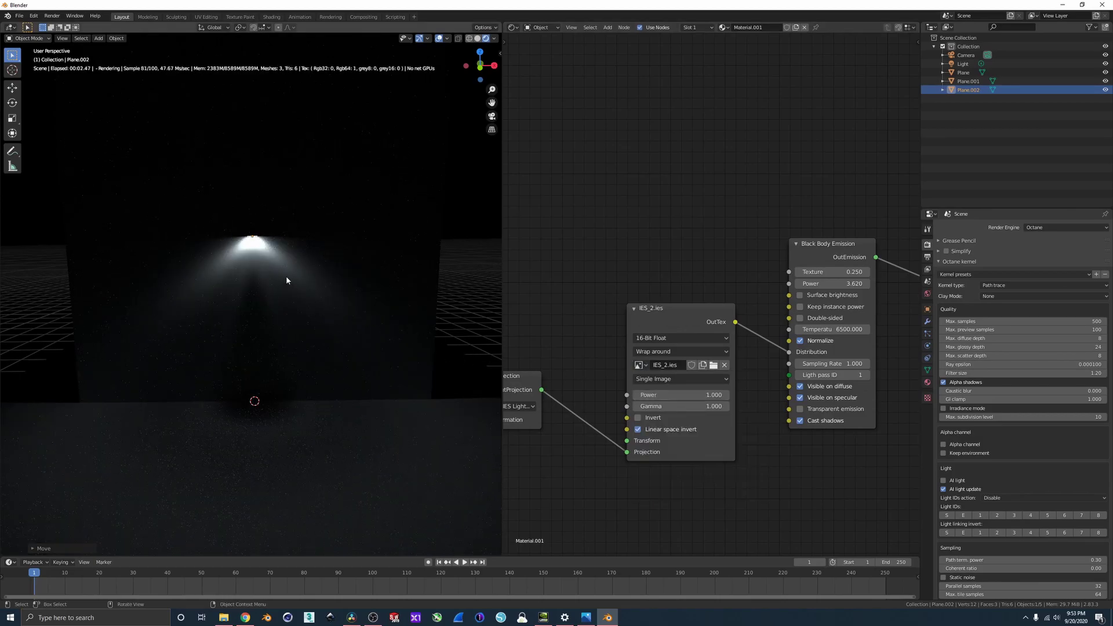
key("g")
key("x")
right_click(343, 275)
key("s")
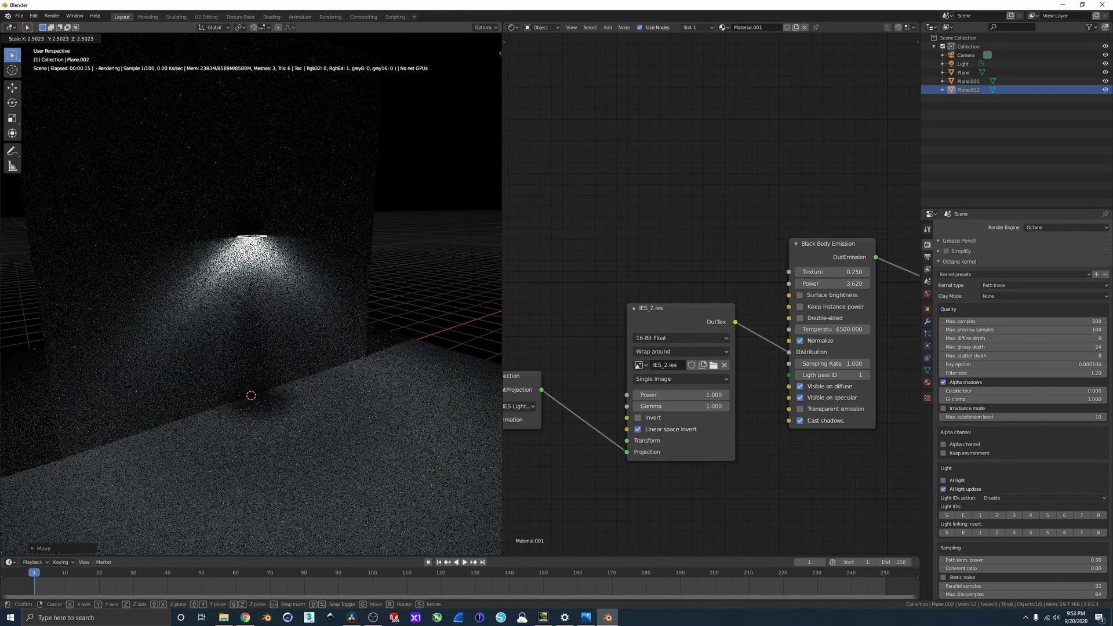
right_click(99, 188)
Step: Switch the image node to IES_3.ies and raise the Black Body Emission node's Power to 59.120
left_click(640, 365)
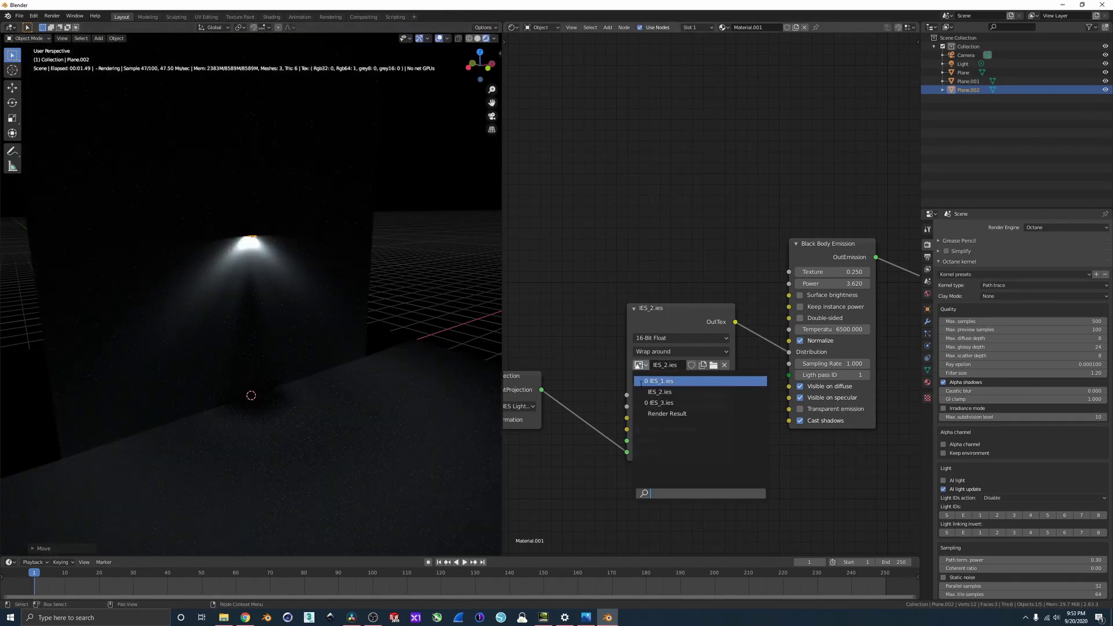
left_click(651, 402)
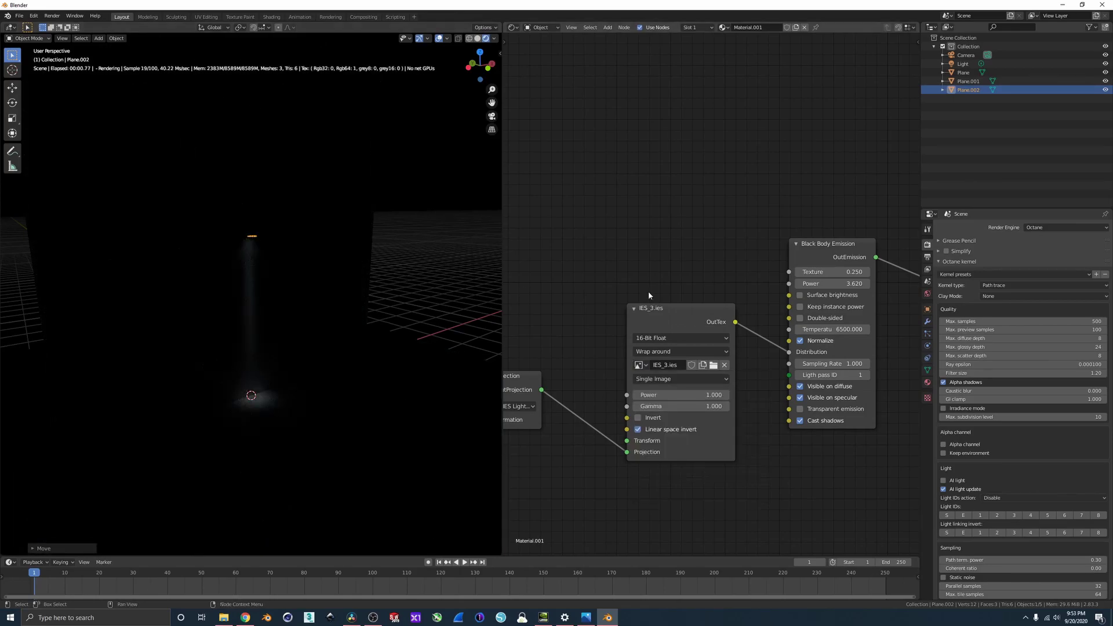
left_click_drag(838, 284, 864, 283)
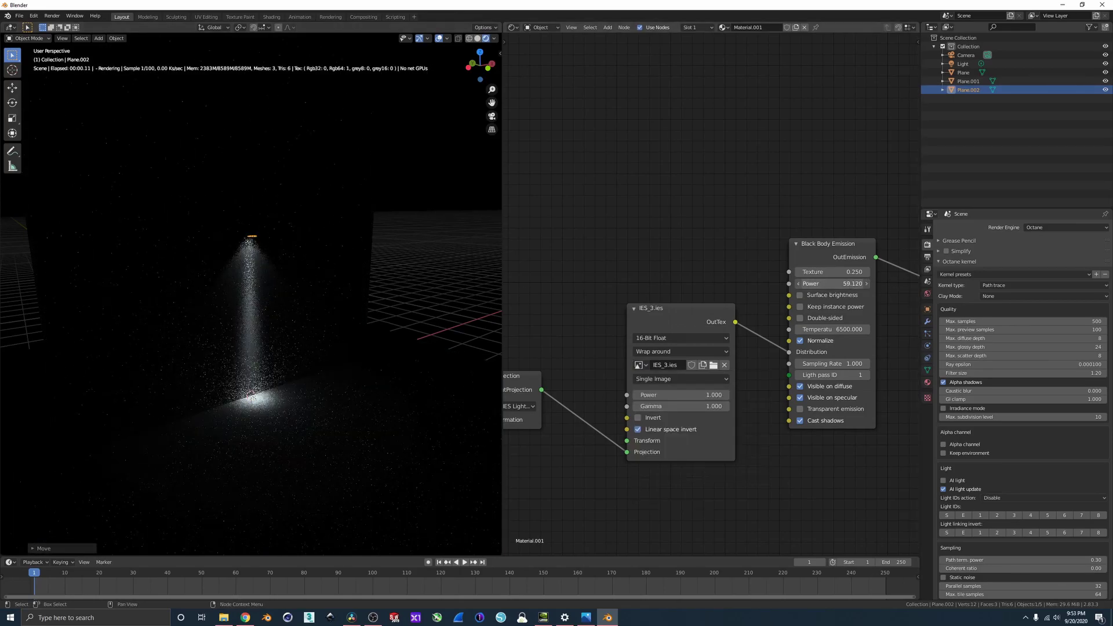
middle_click_drag(367, 293, 318, 279)
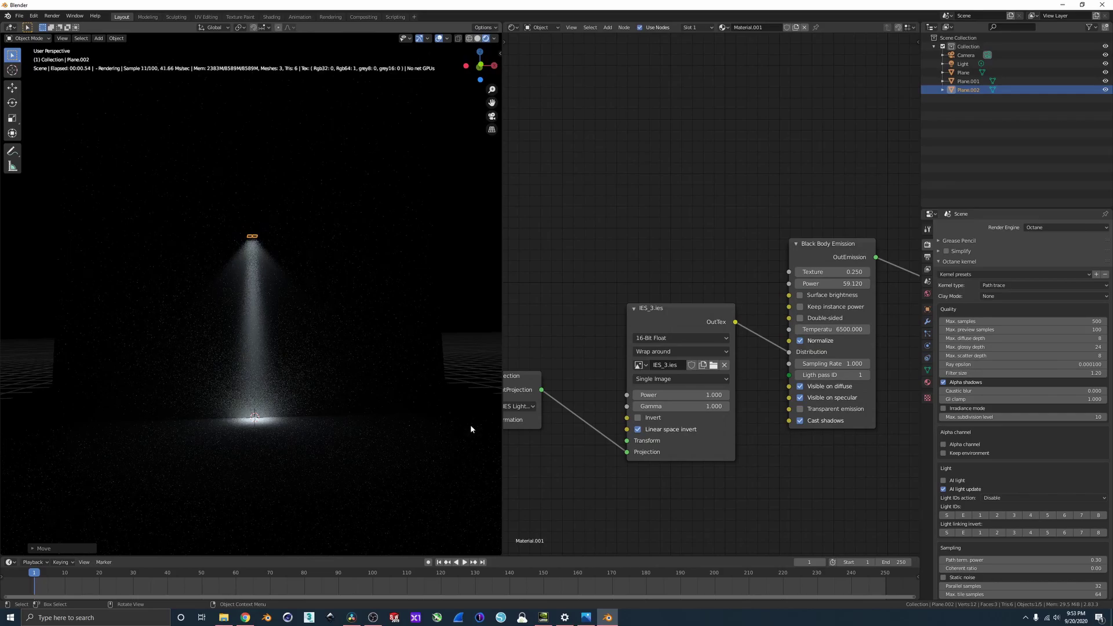
Step: Disconnect the Spherical Projection node from the image node's Projection input and switch the image to IES_2.ies
scroll(664, 381, "down", 2)
middle_click_drag(662, 380, 642, 421)
middle_click_drag(625, 473, 666, 457)
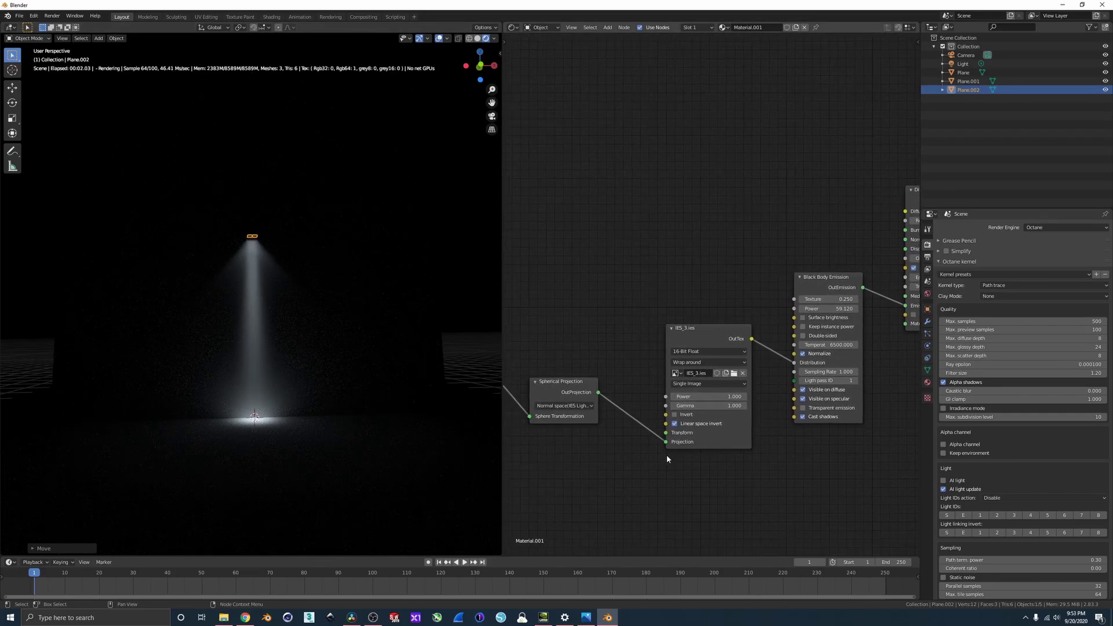
left_click_drag(665, 442, 628, 453)
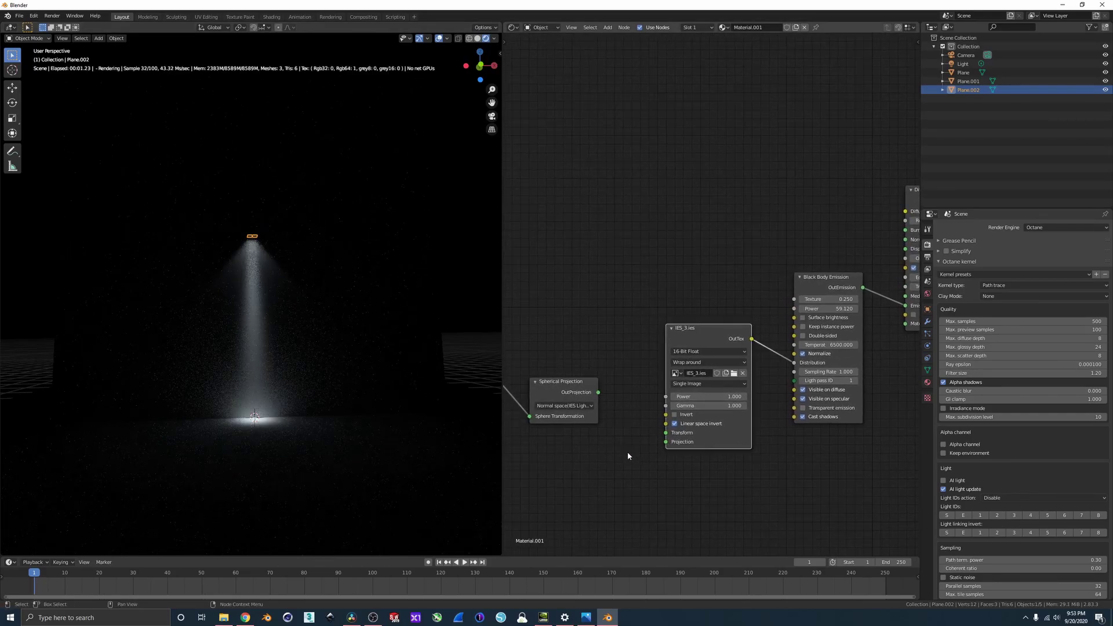
left_click(676, 373)
left_click(685, 396)
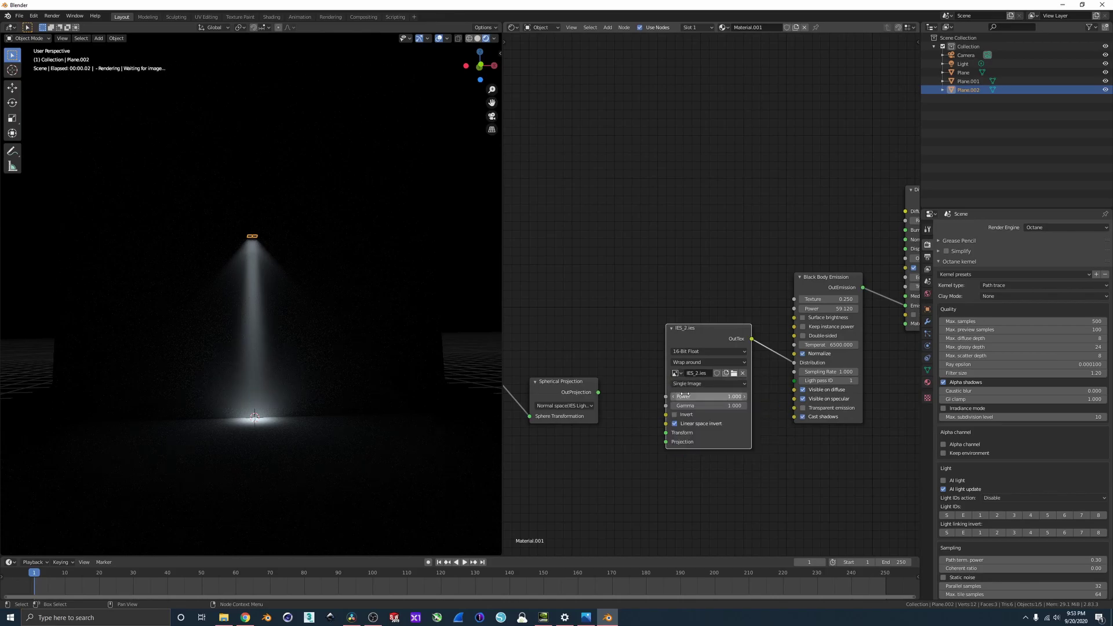
middle_click_drag(368, 246, 363, 263)
Step: Reconnect and detach the Spherical Projection node at the image node, and raise the Black Body Emission Power to 221.920
left_click_drag(600, 393, 611, 407)
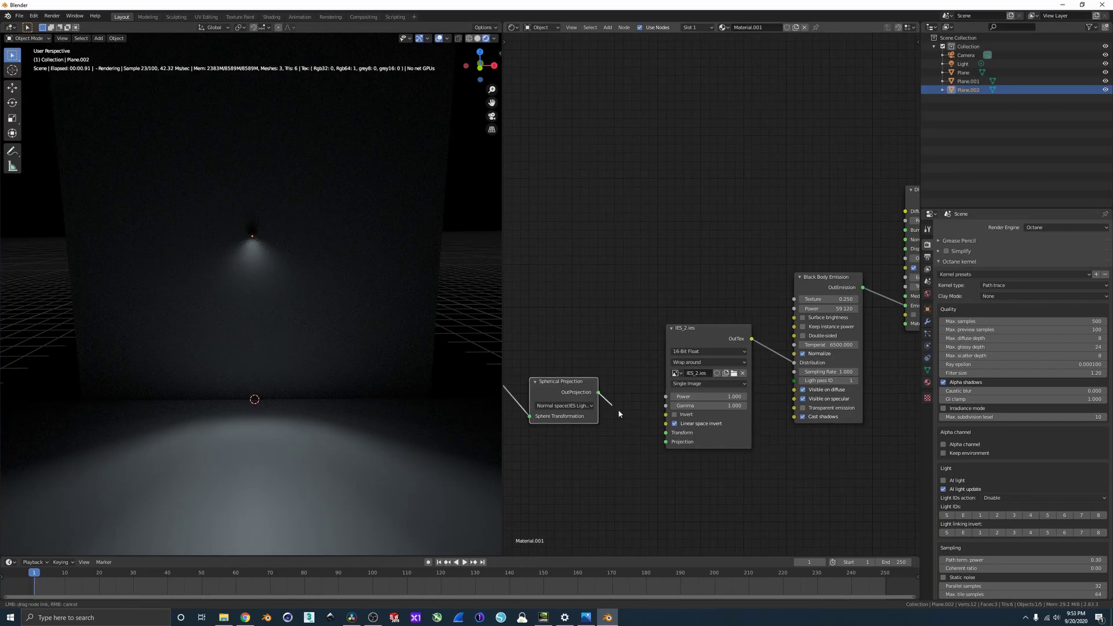
left_click_drag(662, 443, 633, 440)
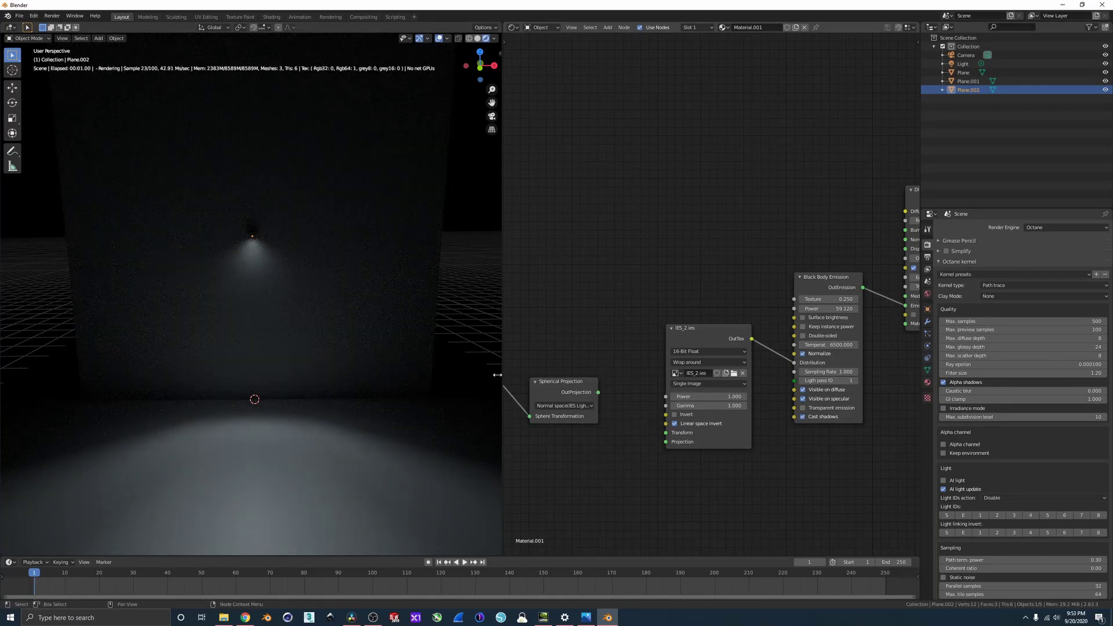
scroll(276, 253, "up", 3)
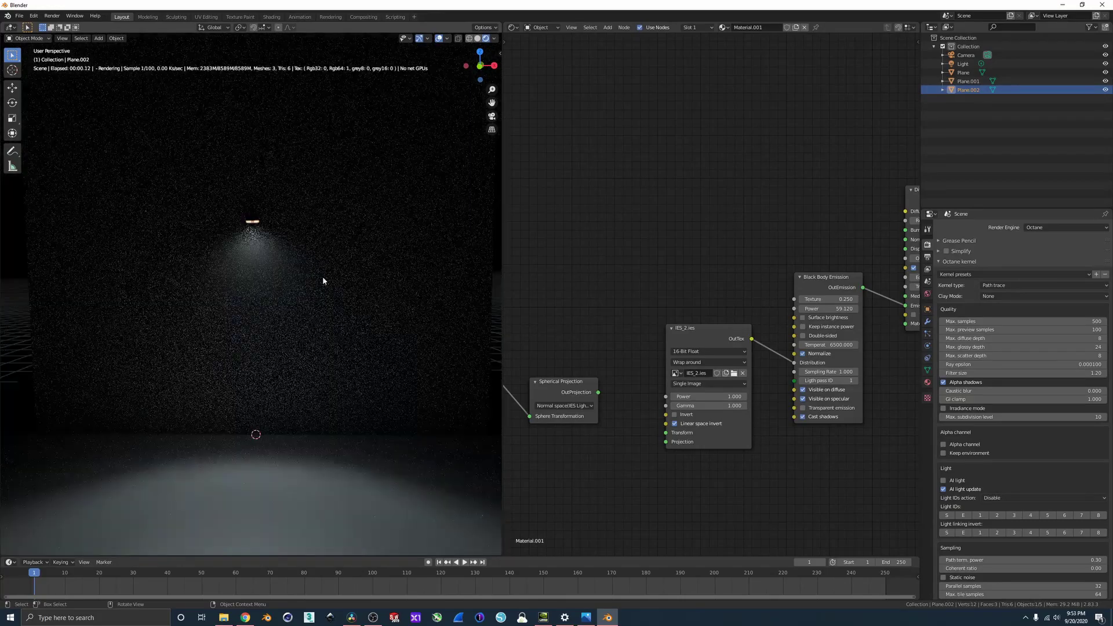
middle_click_drag(607, 353, 613, 353)
left_click_drag(834, 308, 921, 308)
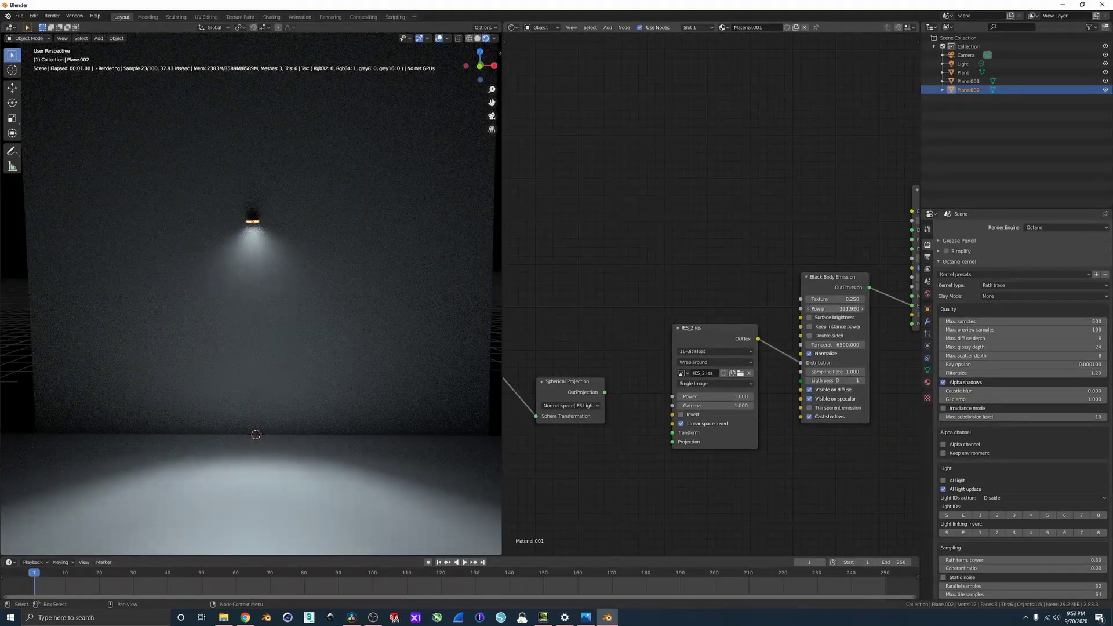
mouse_move(257, 290)
middle_mouse_down()
mouse_move(243, 265)
mouse_move(246, 293)
middle_mouse_up()
scroll(593, 309, "down", 1)
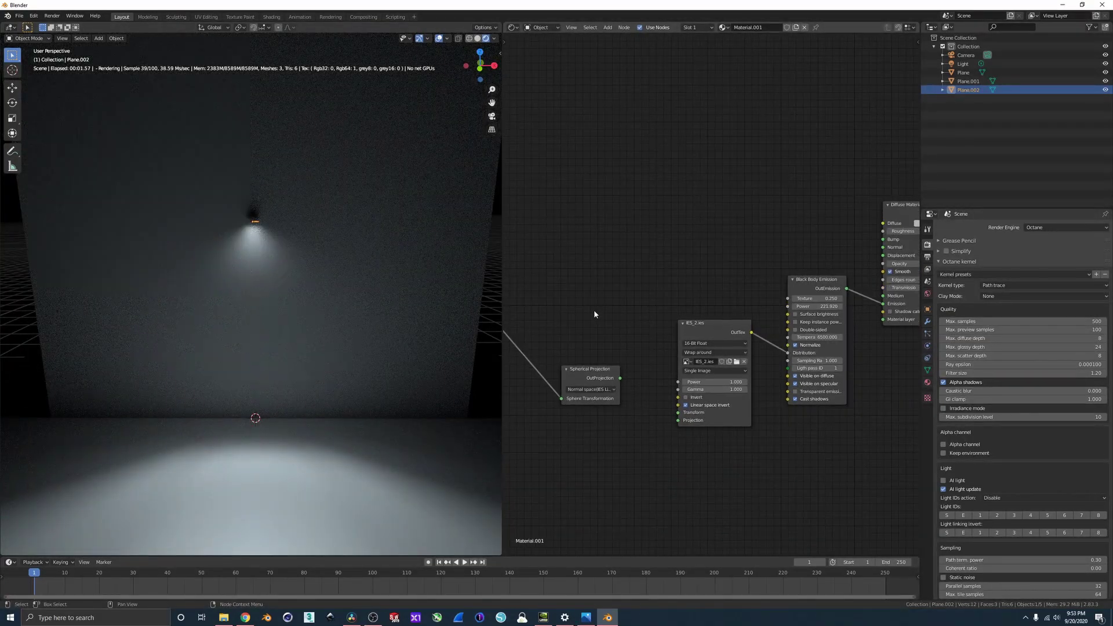
Step: Add a Perspective Projection node below the Spherical Projection node
scroll(610, 307, "down", 1)
key("shift+a")
type("pr")
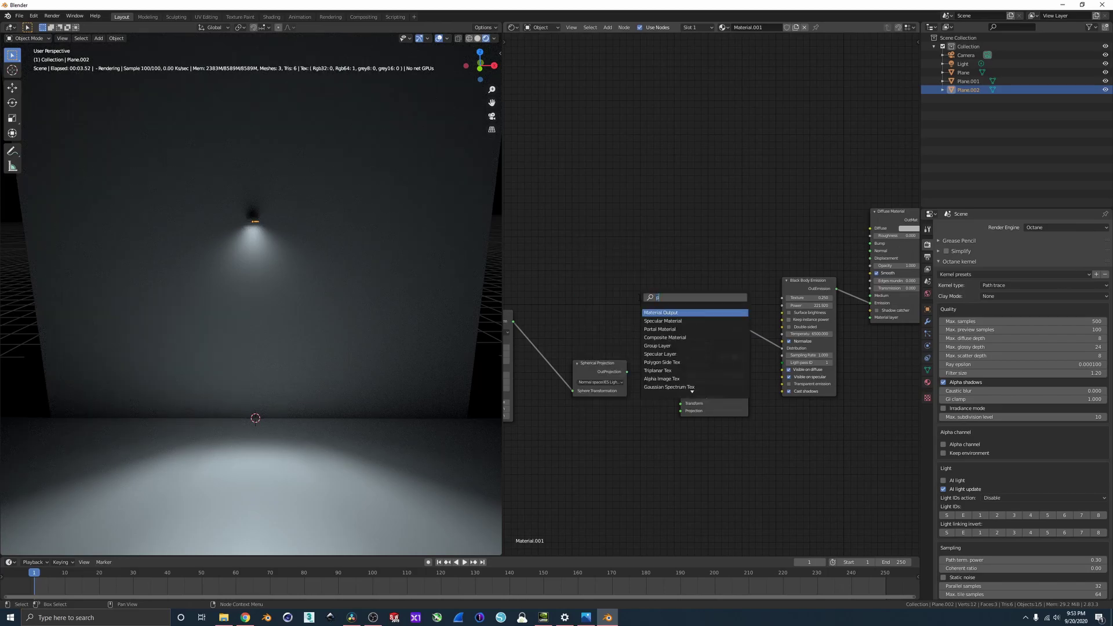
key("BackSpace")
type("er")
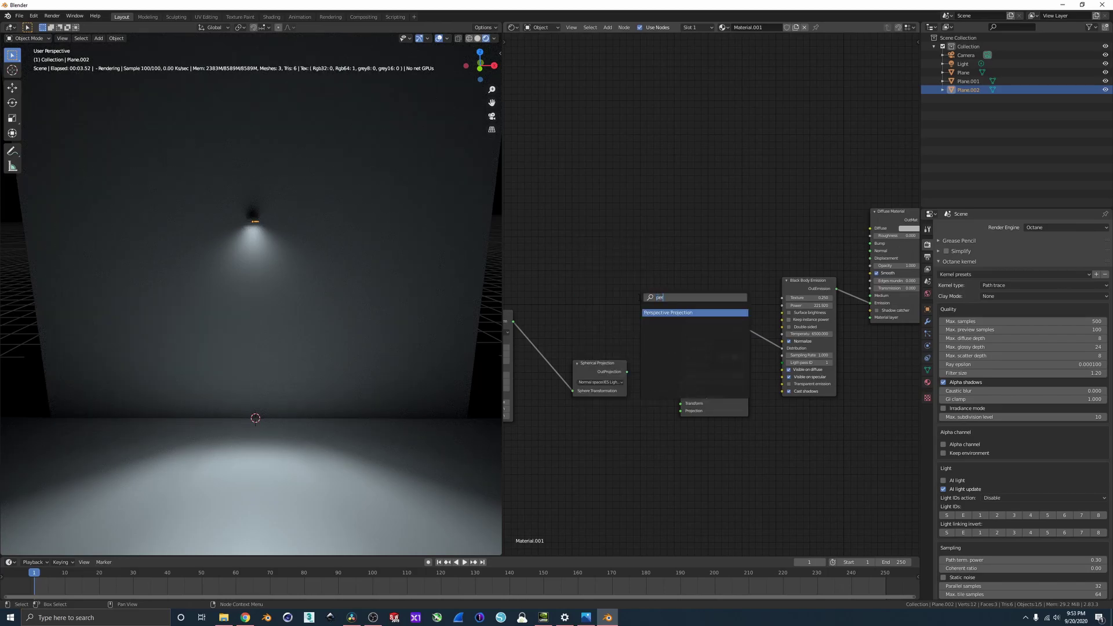
key("Return")
left_click(620, 439)
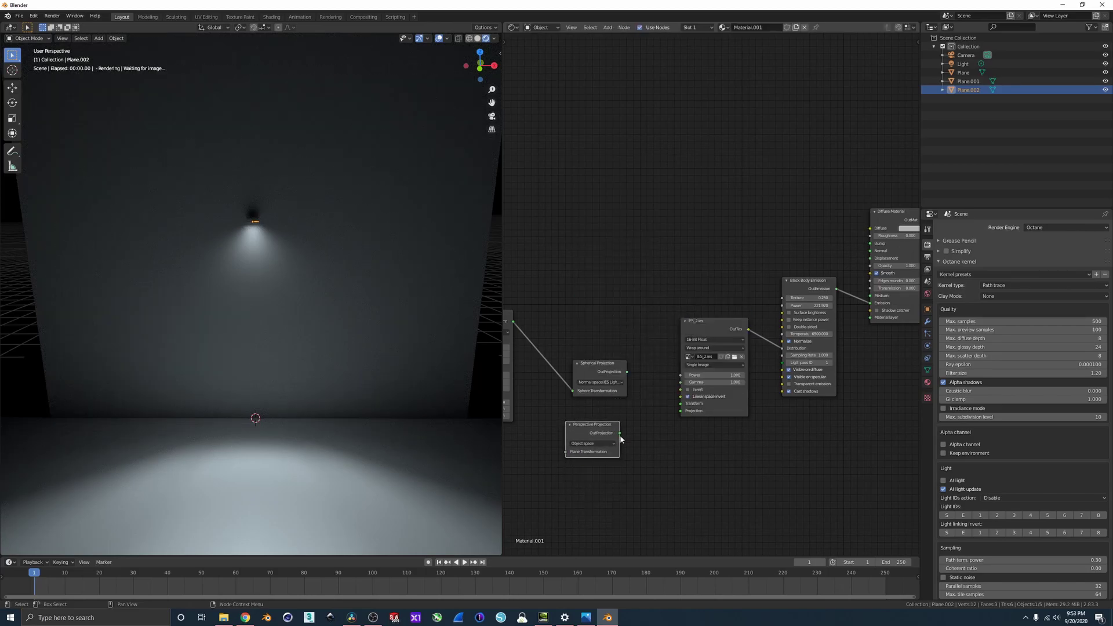
Step: Wire the Perspective Projection node between Full Transform and the image's Projection input, and set it to Normal space (IES Lights)
middle_click_drag(639, 470, 698, 436)
left_click_drag(576, 293, 624, 419)
left_click(649, 409)
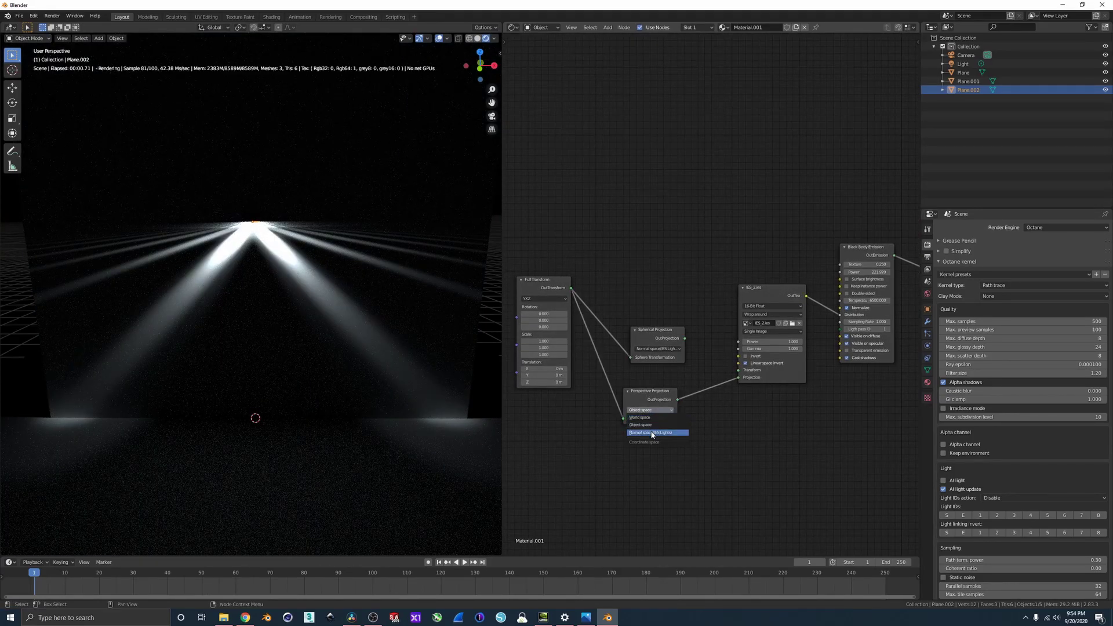
left_click(646, 430)
Step: Disconnect the Perspective Projection node from the image and connect the Spherical Projection node to its Projection input instead
left_click_drag(738, 378, 718, 385)
middle_click_drag(465, 323, 461, 296)
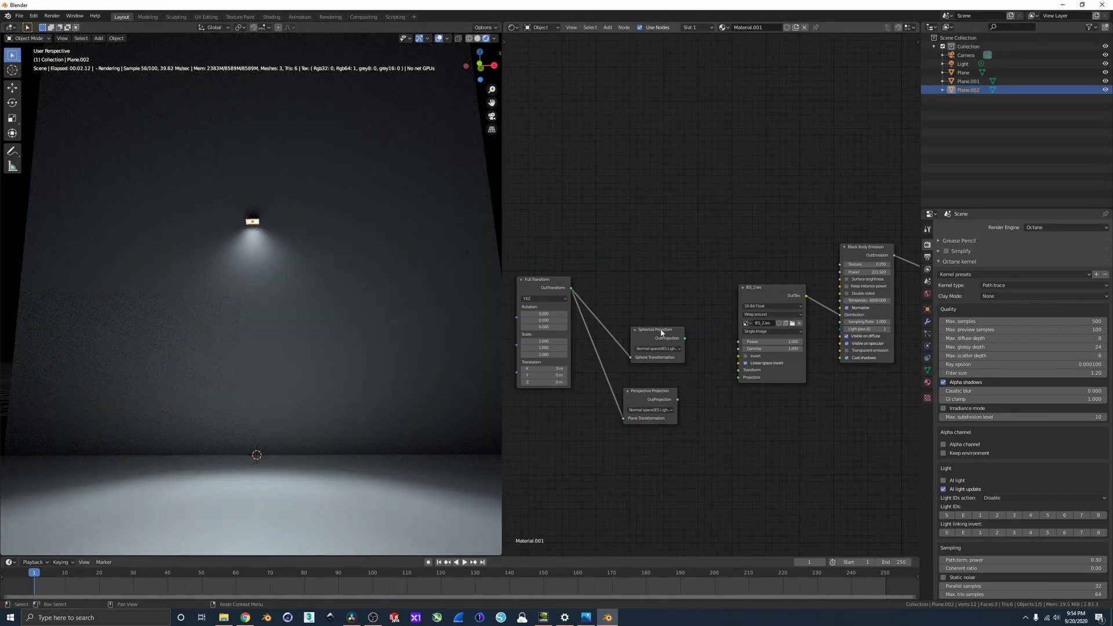
left_click_drag(685, 339, 737, 377)
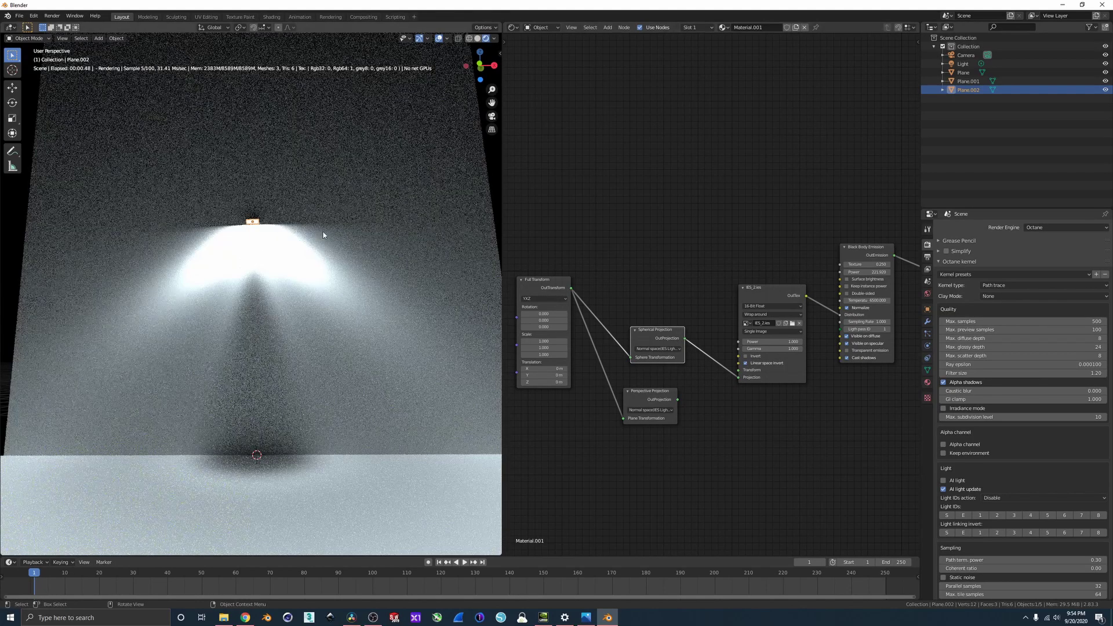
middle_click_drag(322, 238, 336, 249)
Step: Detach the Spherical Projection node from the image, and set the Black Body Emission Texture to 1.000 with a reduced Power
mouse_move(877, 271)
left_mouse_down()
mouse_move(771, 271)
mouse_move(899, 272)
left_mouse_up()
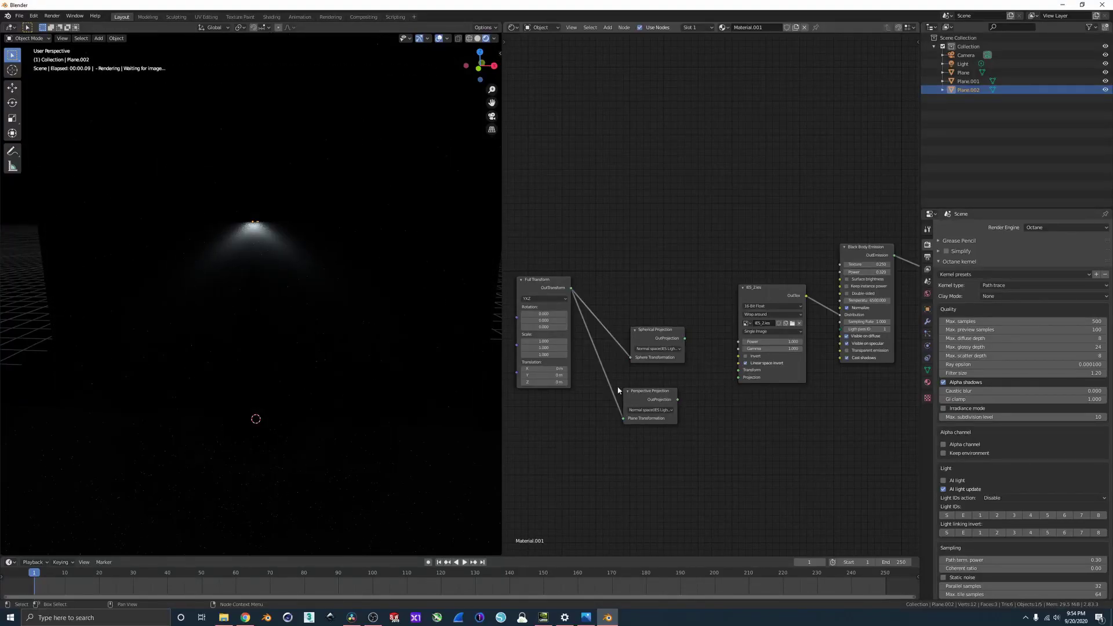
middle_click_drag(874, 261, 831, 277)
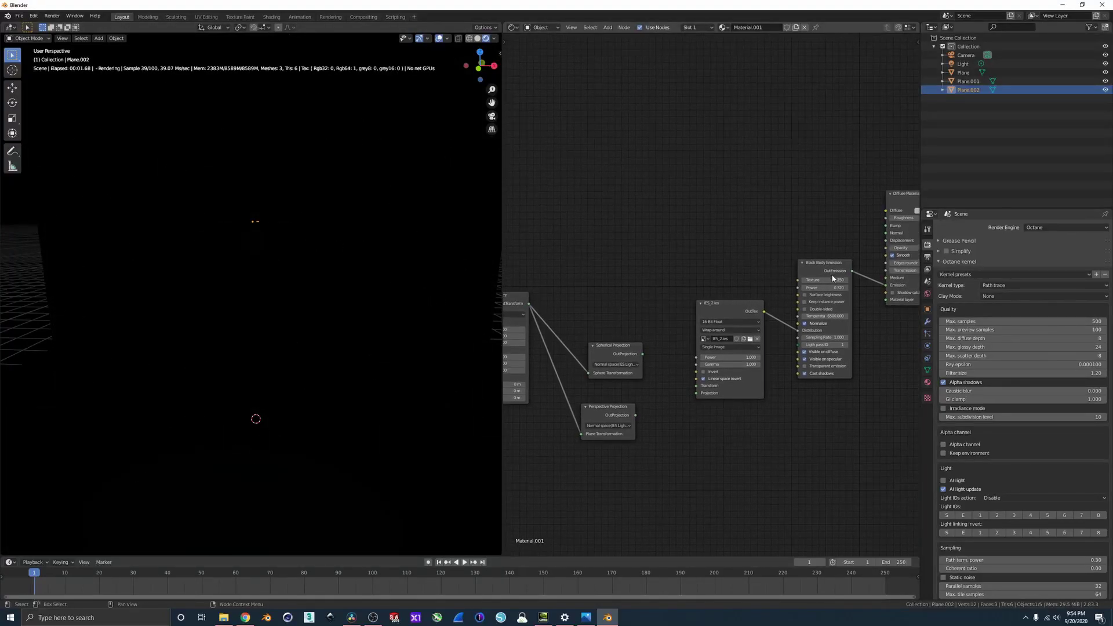
left_click_drag(825, 287, 779, 287)
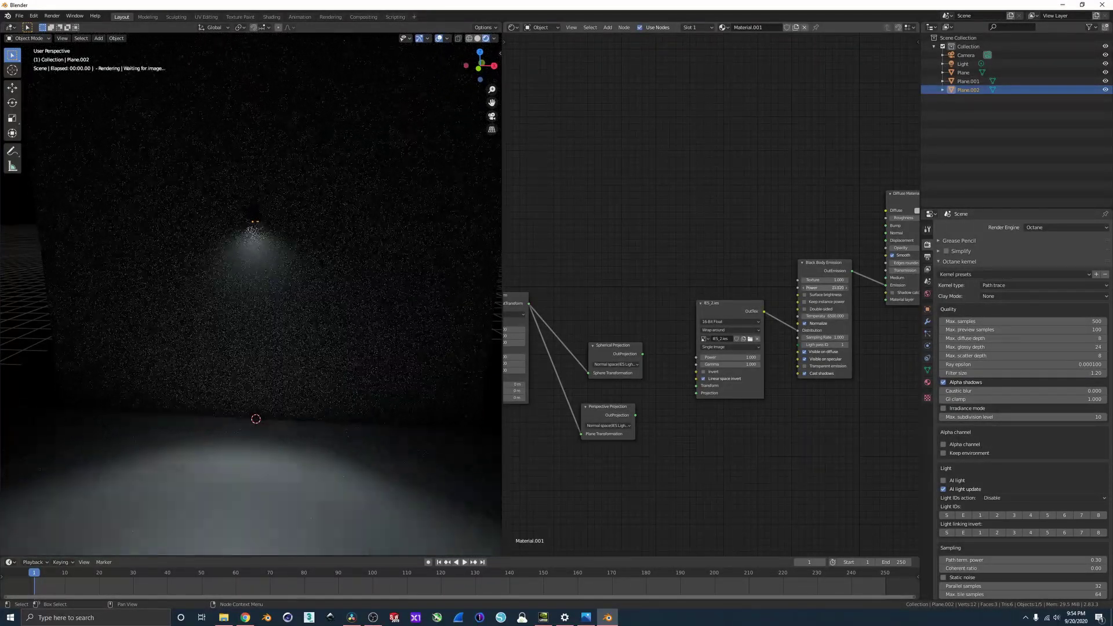
scroll(572, 287, "down", 1)
middle_click_drag(572, 287, 683, 227)
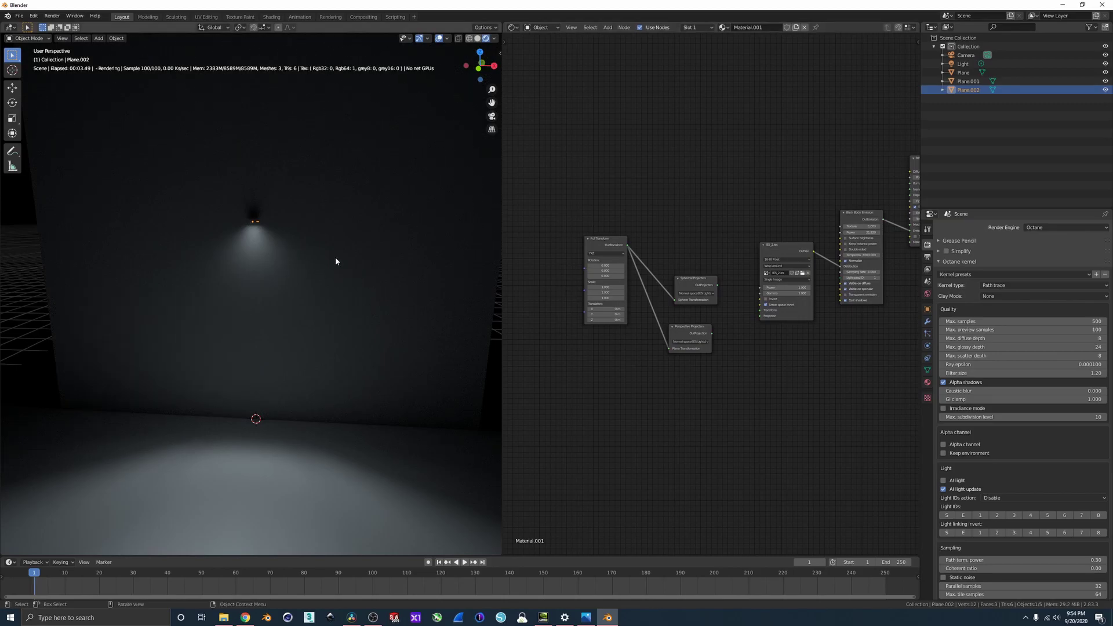
Step: Switch the image node's file to IES_1.ies
middle_click_drag(702, 318, 696, 347)
left_click(699, 294)
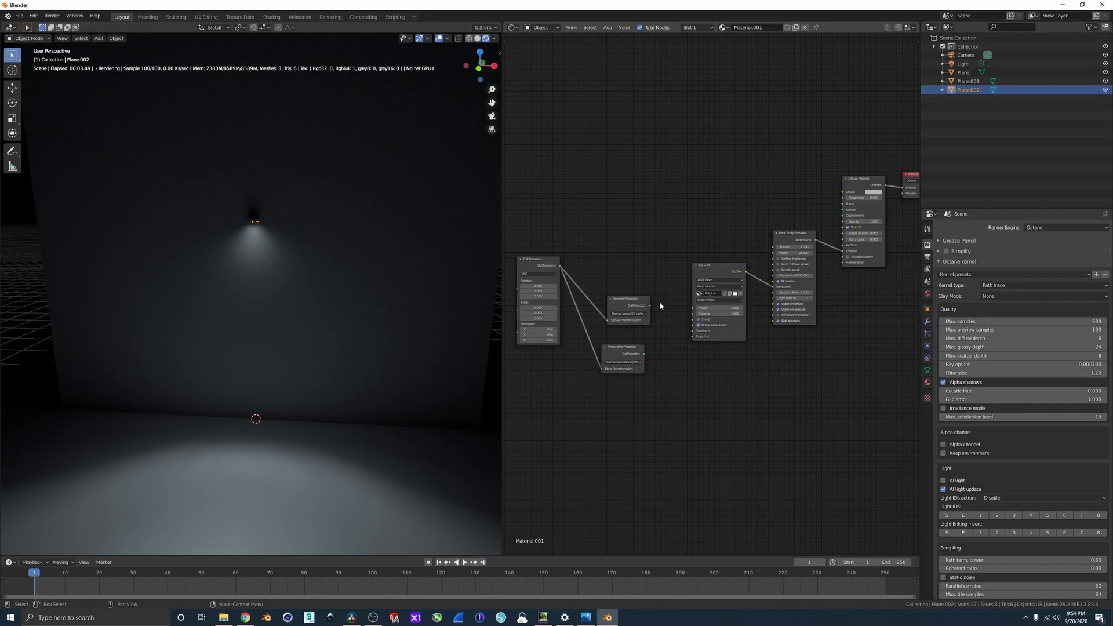
left_click(699, 293)
left_click(730, 310)
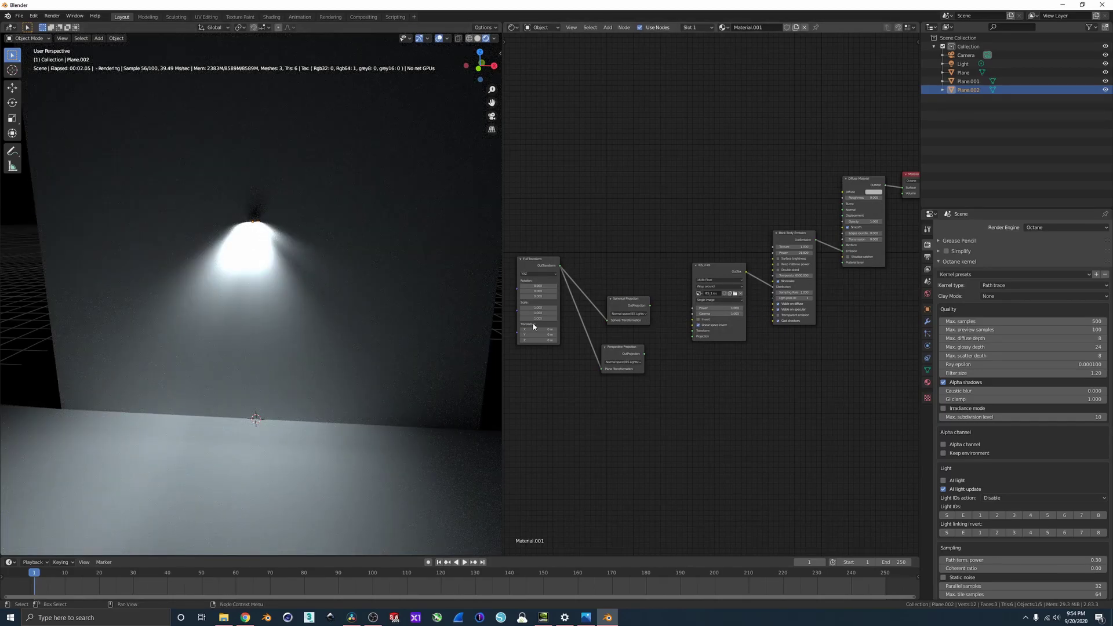
Step: Connect the Perspective Projection node to the image's Projection input, and replace that link with the Spherical Projection node
left_click_drag(692, 341, 693, 336)
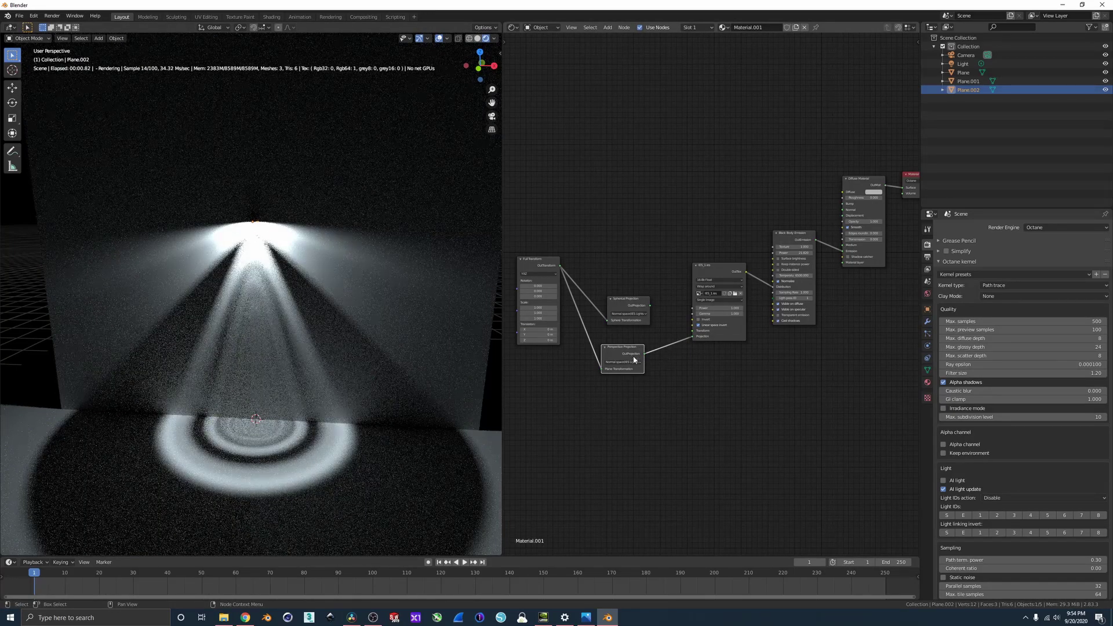
scroll(643, 304, "up", 1)
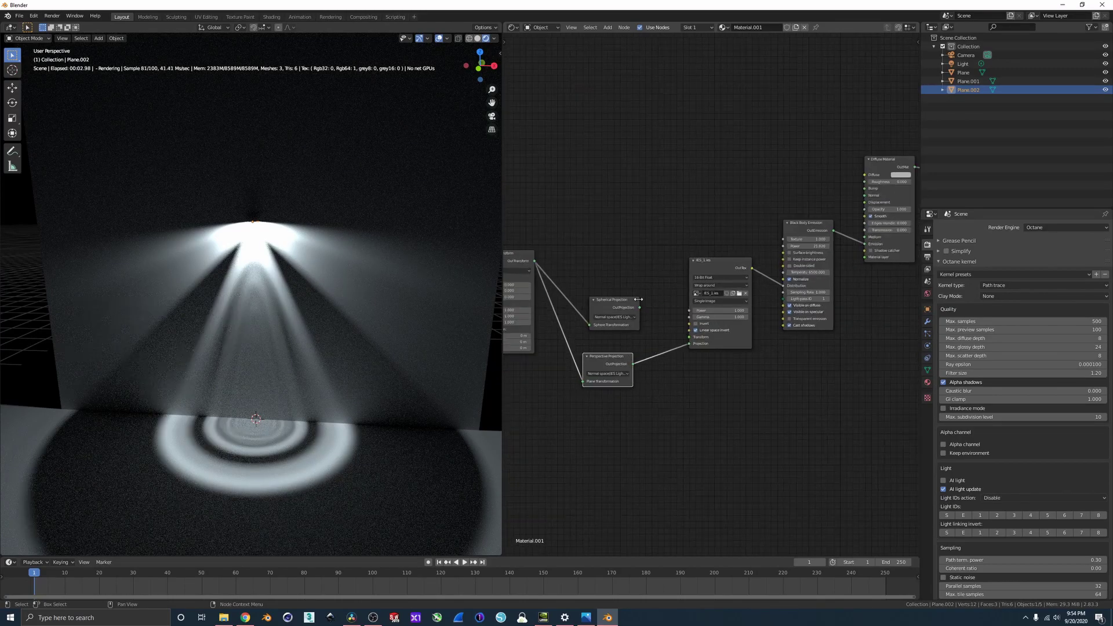
left_click_drag(640, 310, 647, 314)
left_click_drag(688, 346, 689, 344)
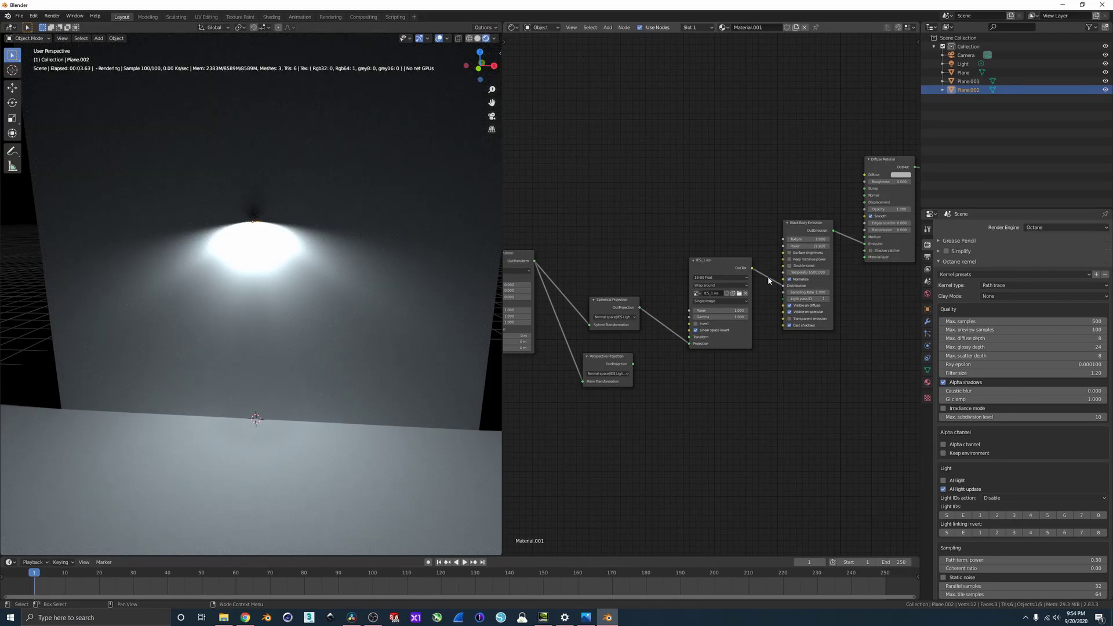
Step: Lower the Black Body Emission node's Texture value to just above zero to dim the light
middle_click_drag(780, 280, 758, 288)
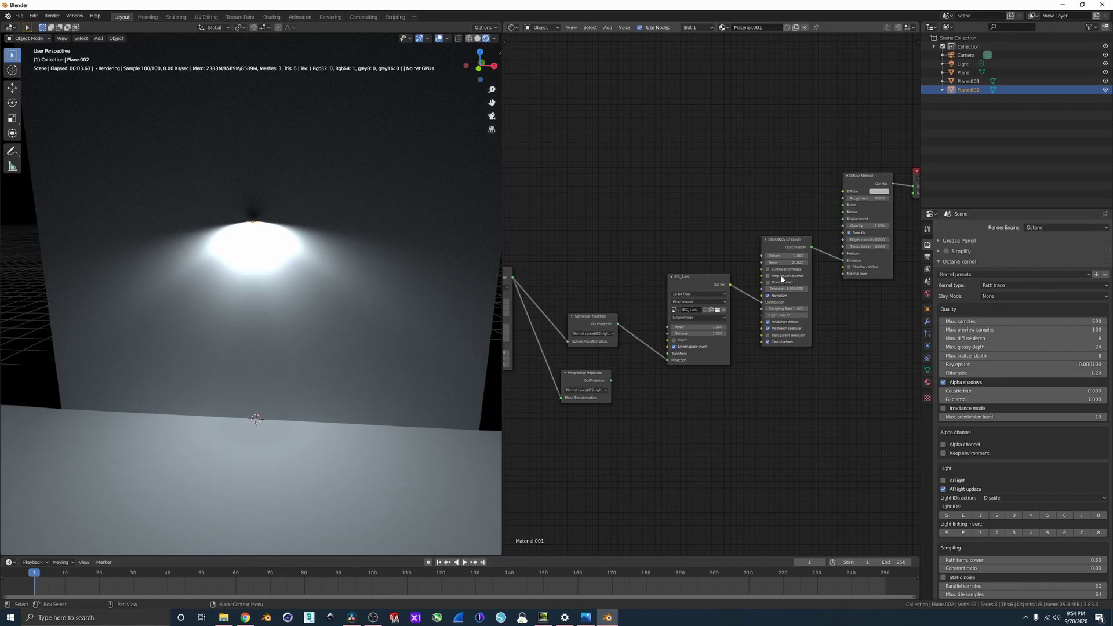
left_click_drag(794, 257, 768, 257)
left_click(801, 257)
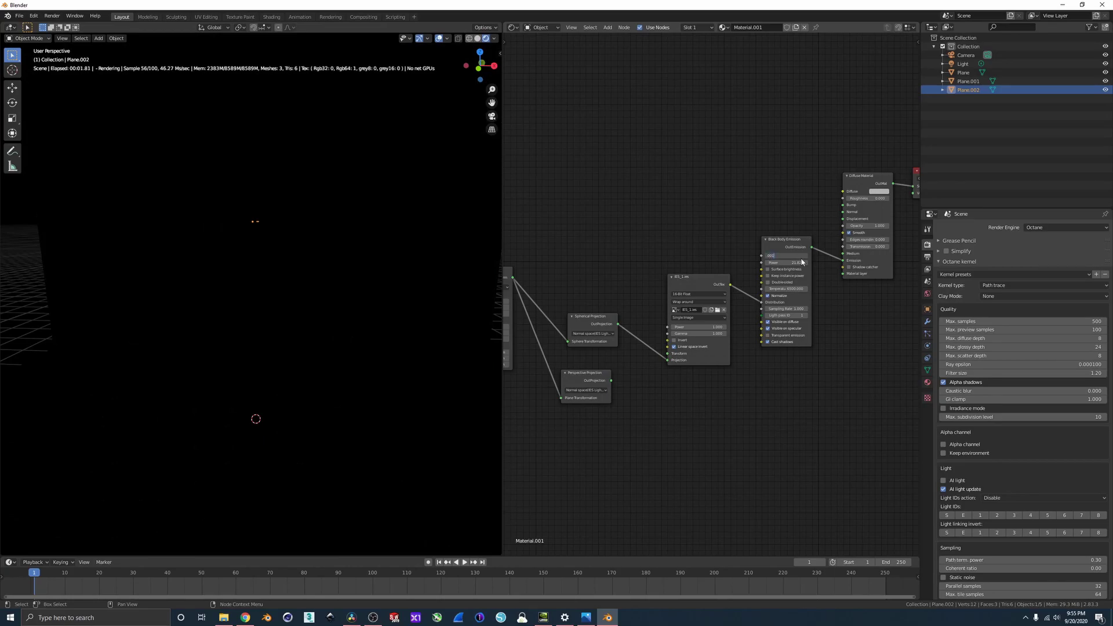
key("Return")
left_click_drag(786, 256, 787, 255)
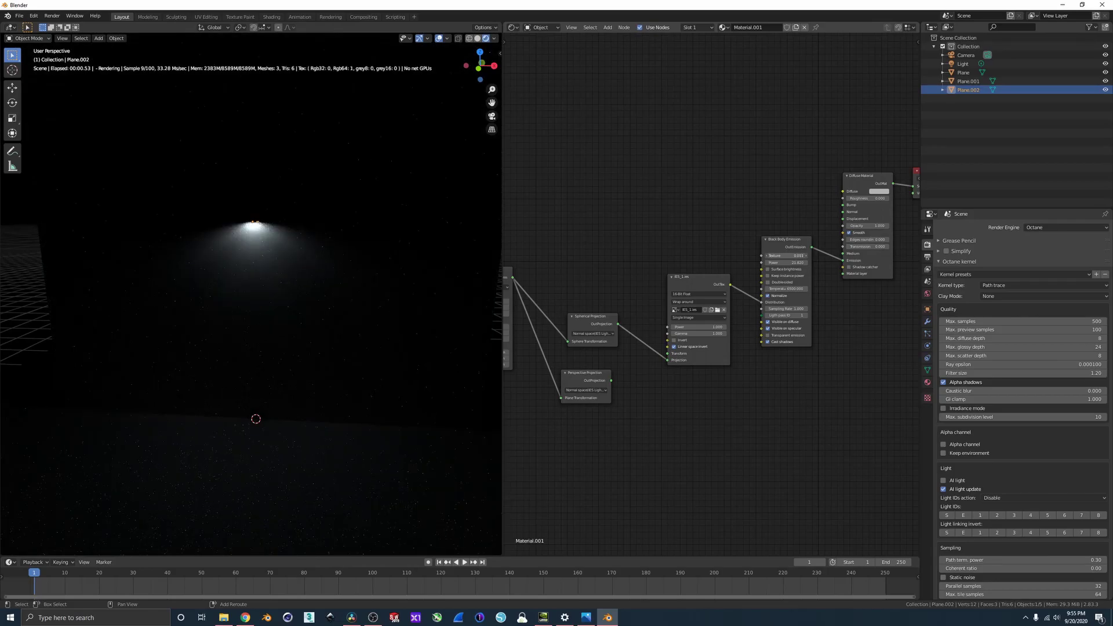
Step: Move the light plane down about 2.8 m along Z, and fine-tune the Black Body Emission Texture value
scroll(291, 215, "down", 3)
key("g")
key("z")
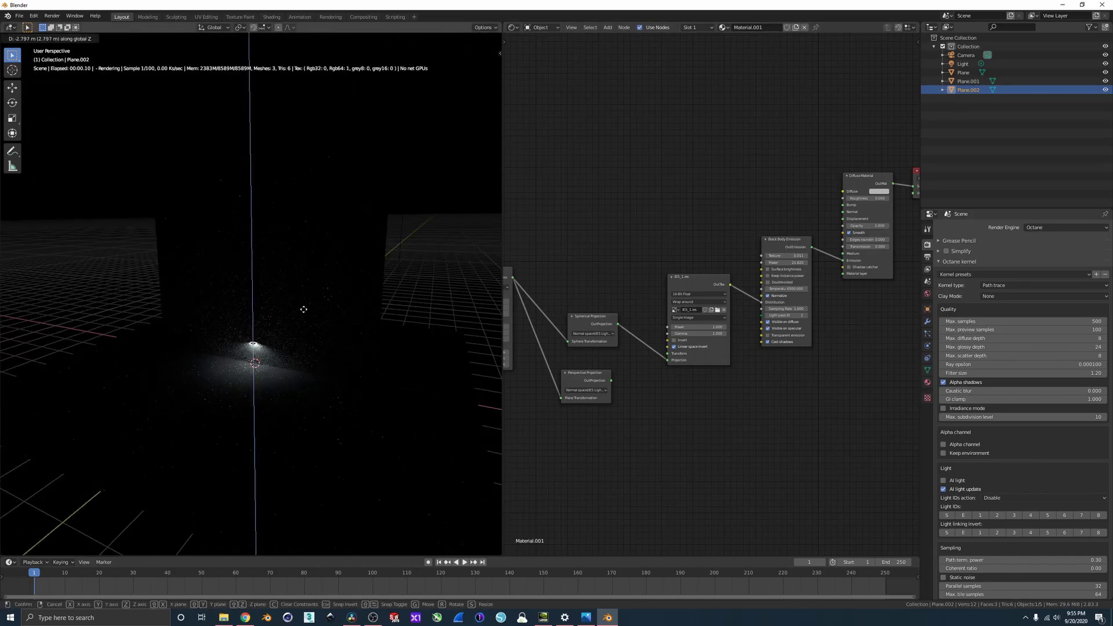
left_click(302, 312)
middle_click_drag(302, 313, 324, 243)
scroll(325, 230, "up", 4)
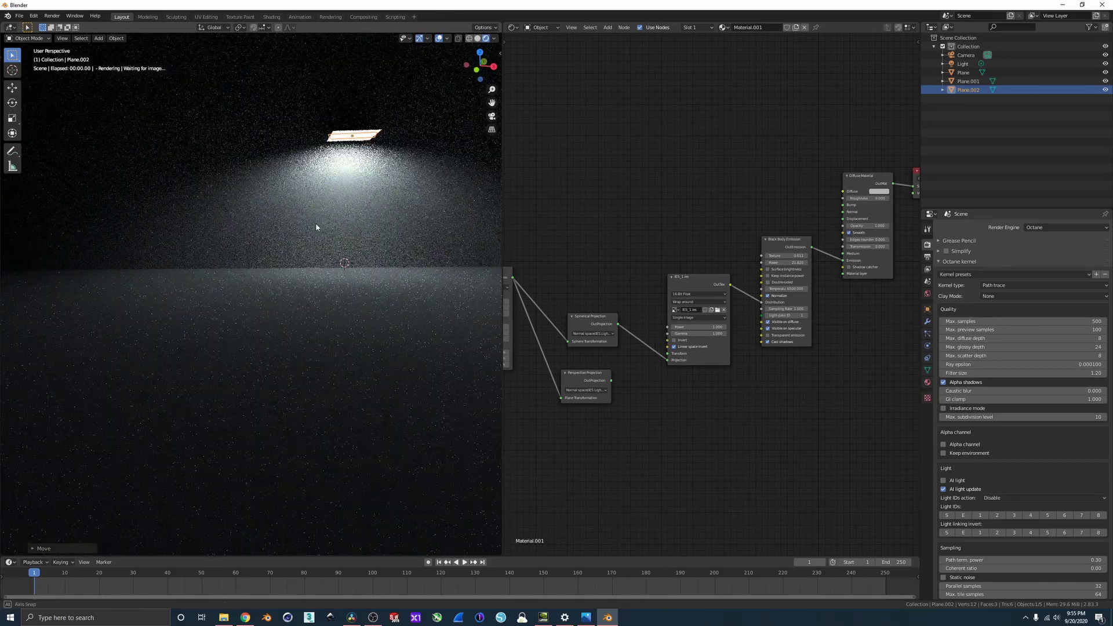
left_click_drag(786, 256, 790, 255)
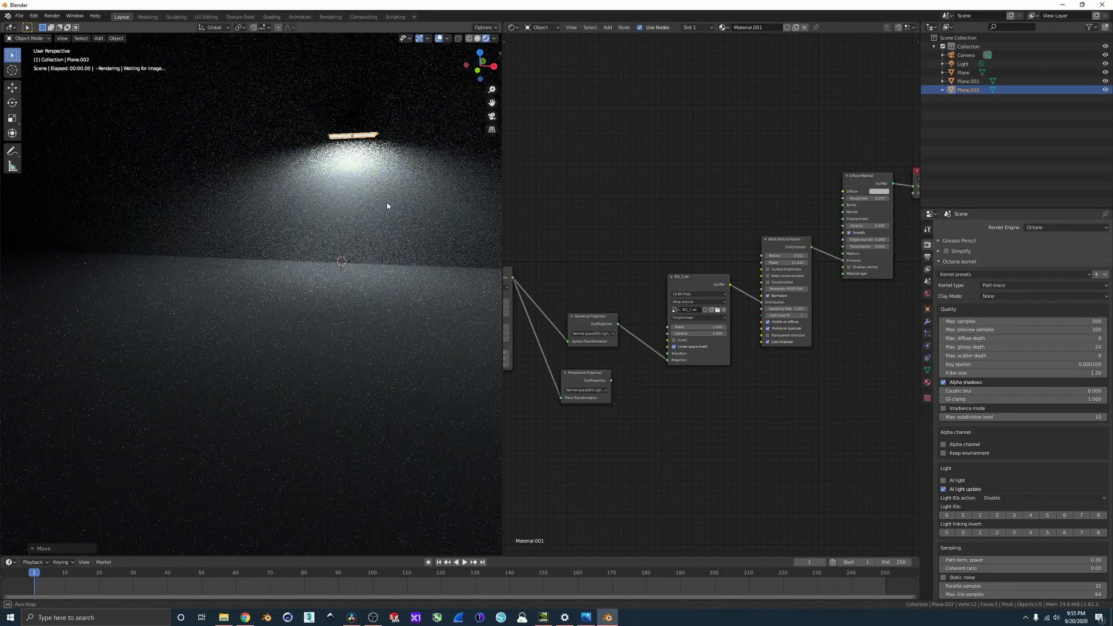
Step: Try IES_2.ies in the image node, and switch it to IES_3.ies with the Spherical Projection node linked
scroll(385, 206, "down", 4)
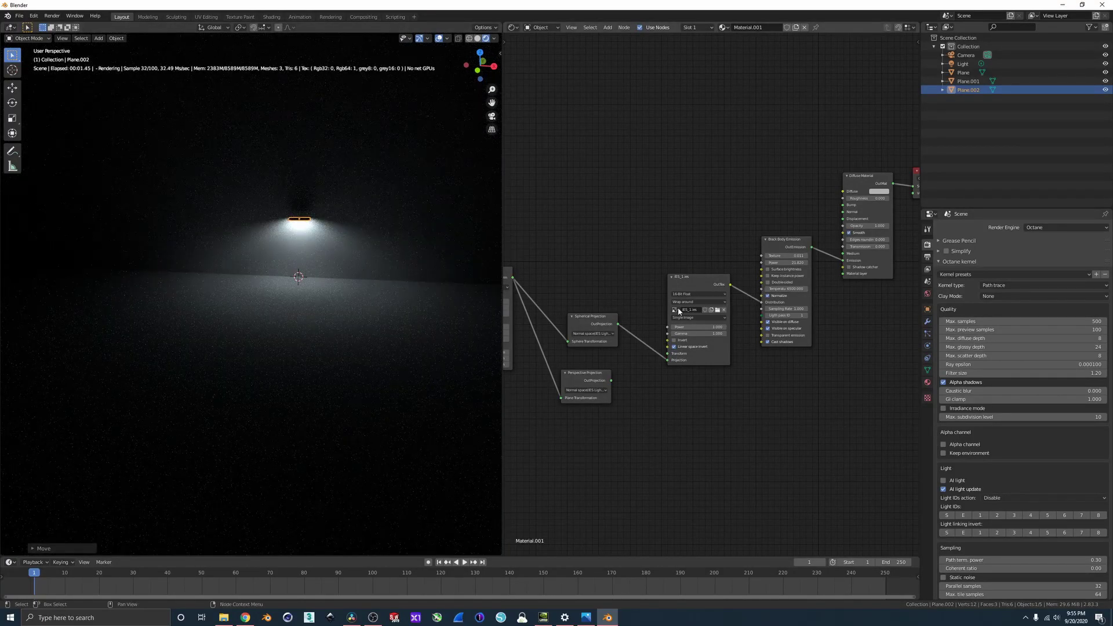
left_click(680, 311)
left_click(707, 327)
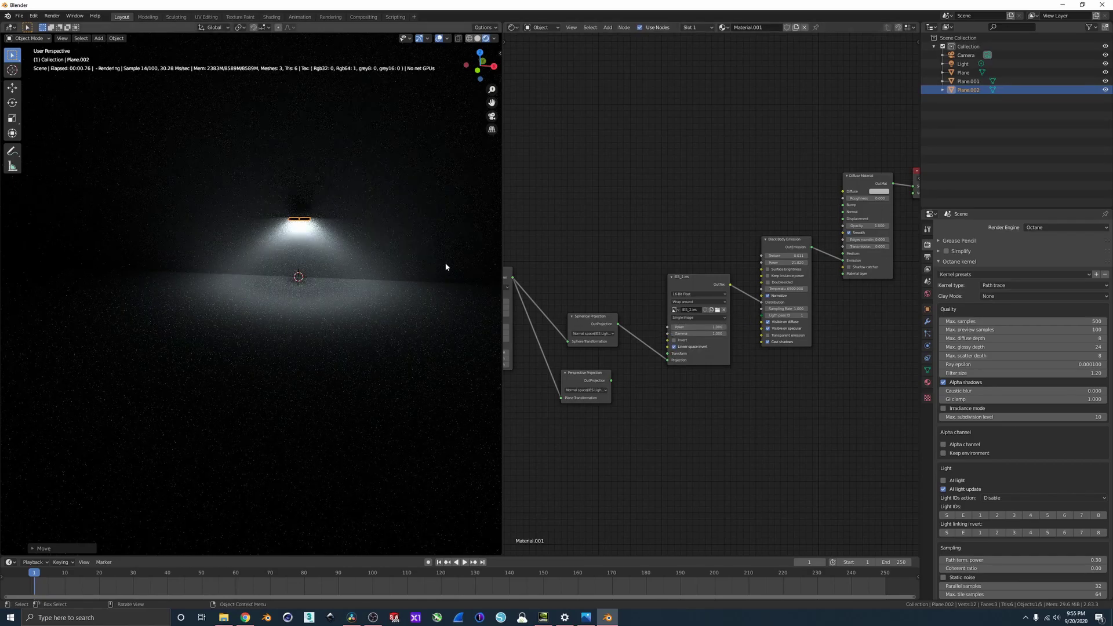
left_click(676, 310)
left_click(698, 332)
scroll(301, 238, "up", 4)
middle_click_drag(387, 183, 338, 234, "shift")
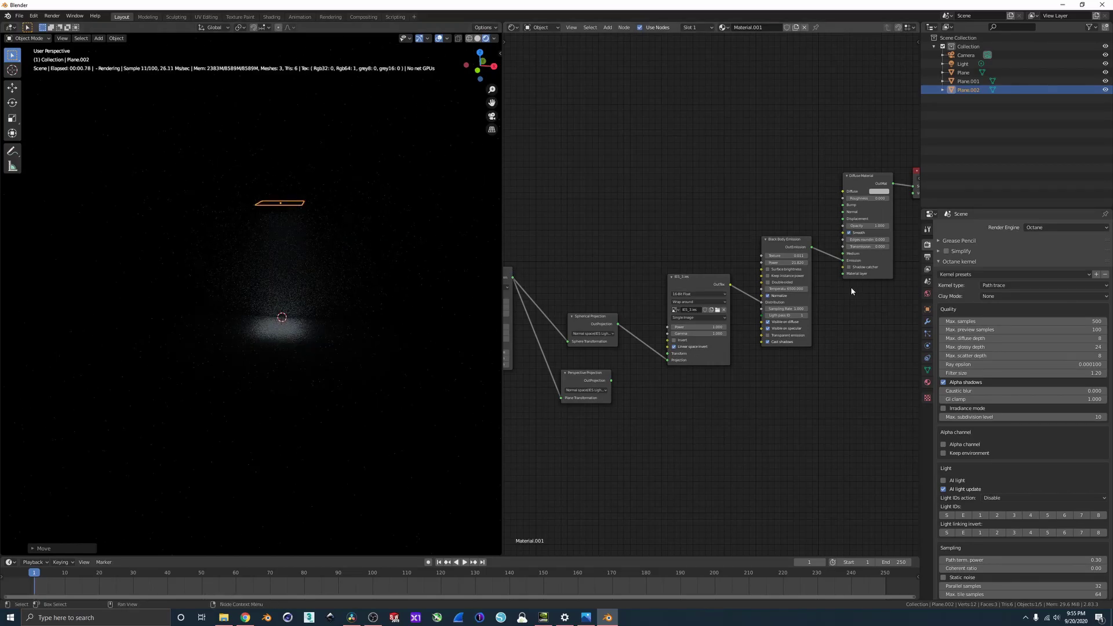
mouse_move(667, 360)
left_mouse_down()
mouse_move(652, 357)
mouse_move(667, 360)
left_mouse_up()
middle_click_drag(616, 327, 658, 312)
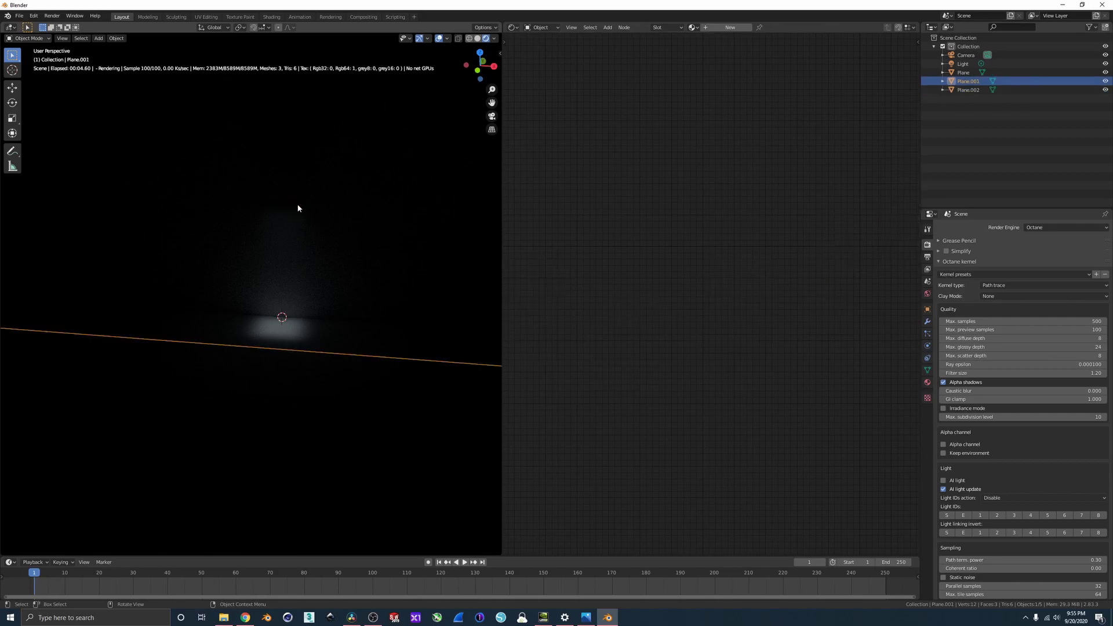
Step: Scale the light plane up to about 3.8 times its size
key("s")
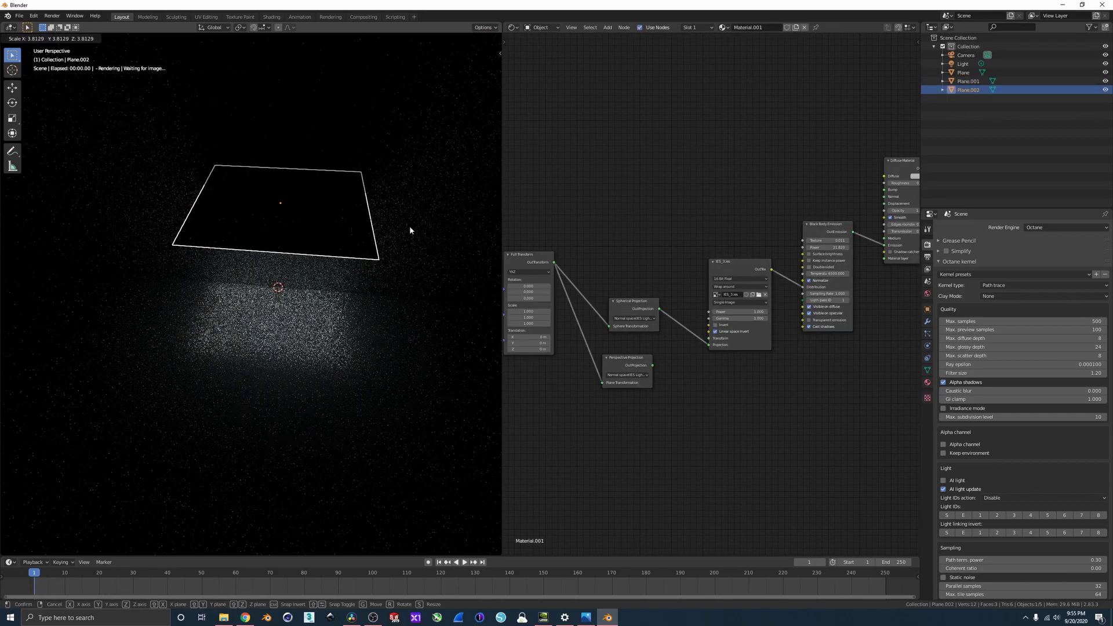
left_click(402, 261)
scroll(402, 261, "down", 6)
middle_click_drag(402, 261, 326, 220)
scroll(326, 221, "down", 2)
Step: Raise the light plane along Z, reposition it in front of the wall, and scale it down to about half
key("g")
key("z")
left_click(344, 152)
middle_click_drag(345, 152, 318, 230)
key("g")
left_click(370, 168)
key("s")
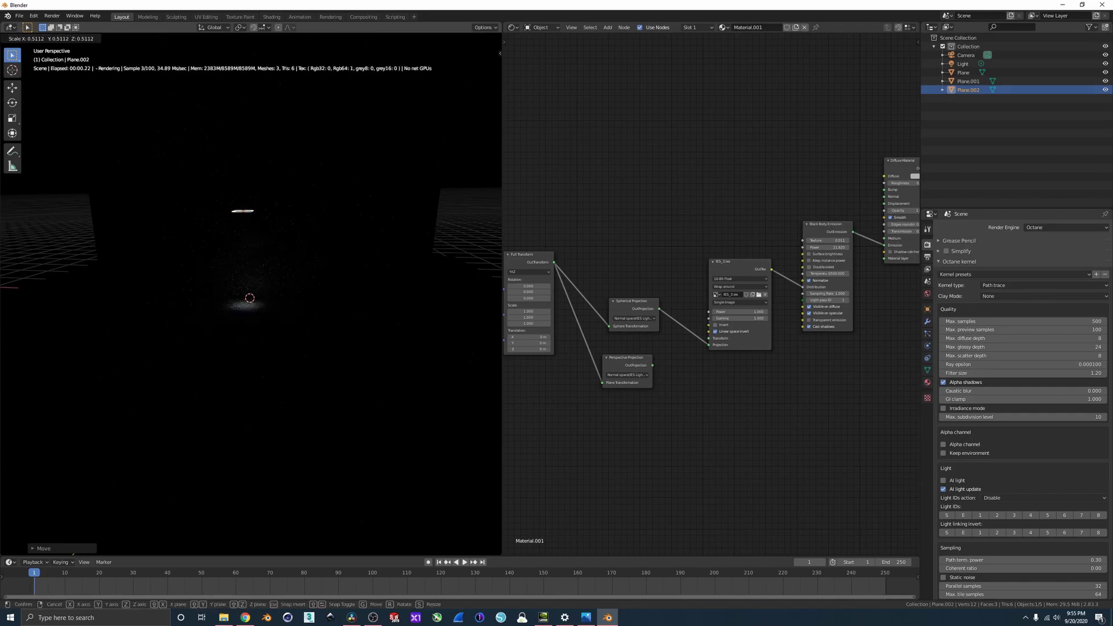
left_click(281, 221)
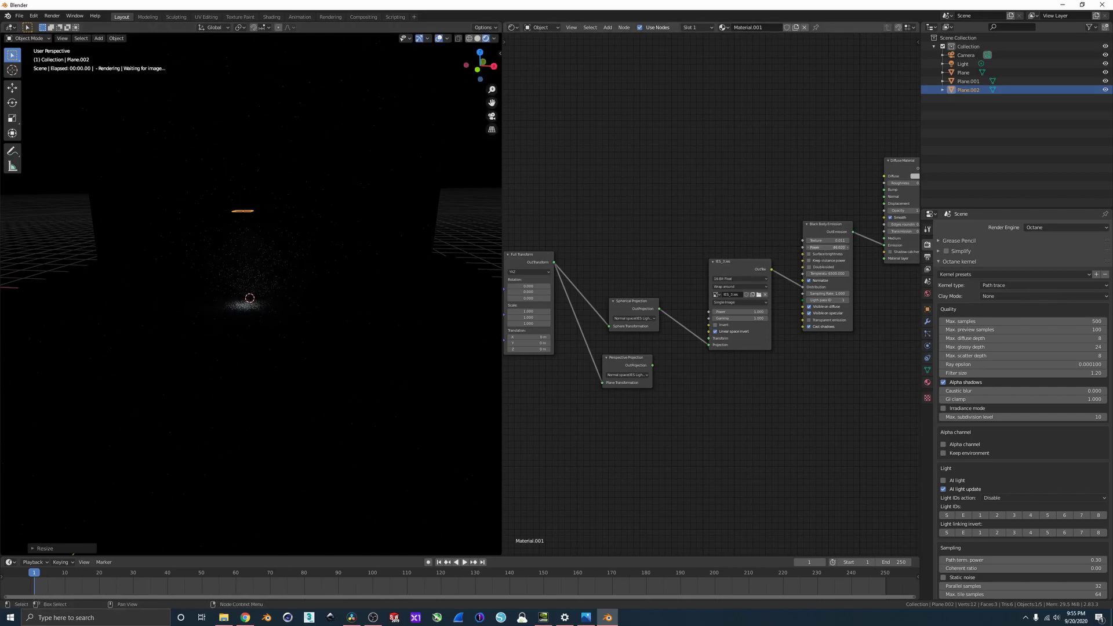
Step: Increase the Black Body Emission Texture and Power, and move the light plane about 0.17 m along X
mouse_move(828, 240)
left_mouse_down()
mouse_move(800, 241)
mouse_move(811, 240)
left_mouse_up()
middle_click_drag(331, 189, 284, 207)
key("g")
key("x")
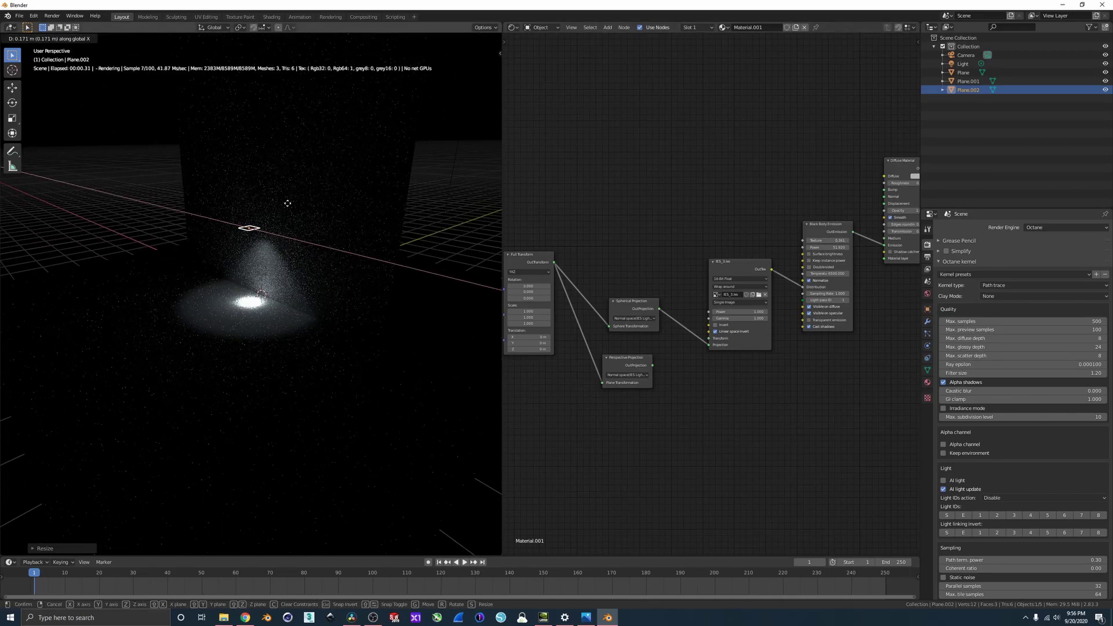
left_click(288, 201)
middle_click_drag(251, 241, 239, 209)
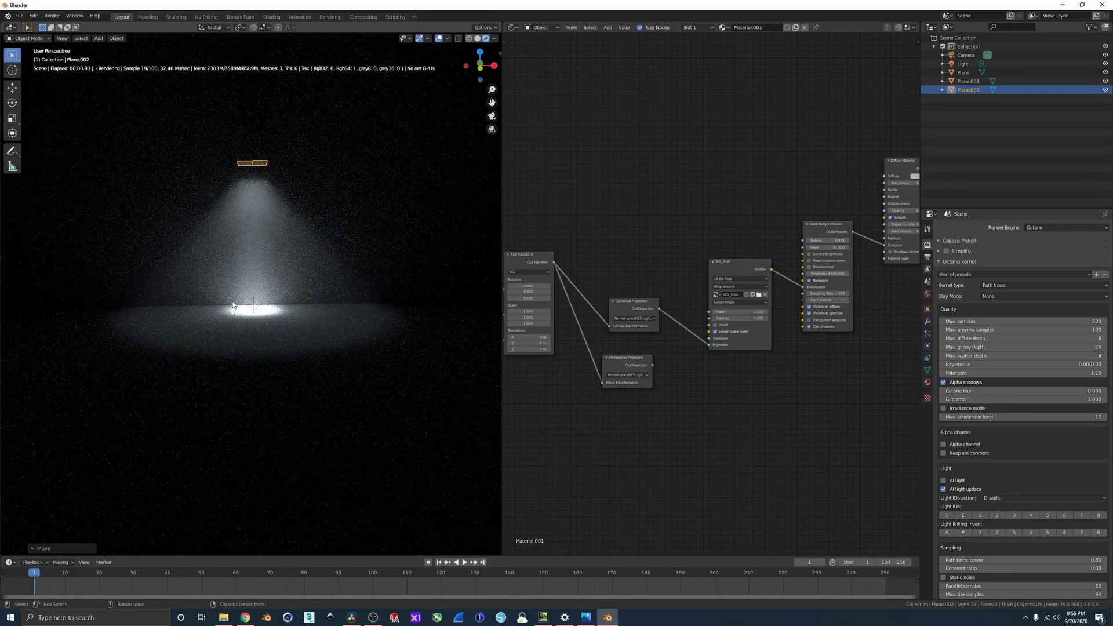
Step: Switch the image node to IES_1.ies and lower the Black Body Emission Texture and Power
left_click(716, 295)
left_click(733, 306)
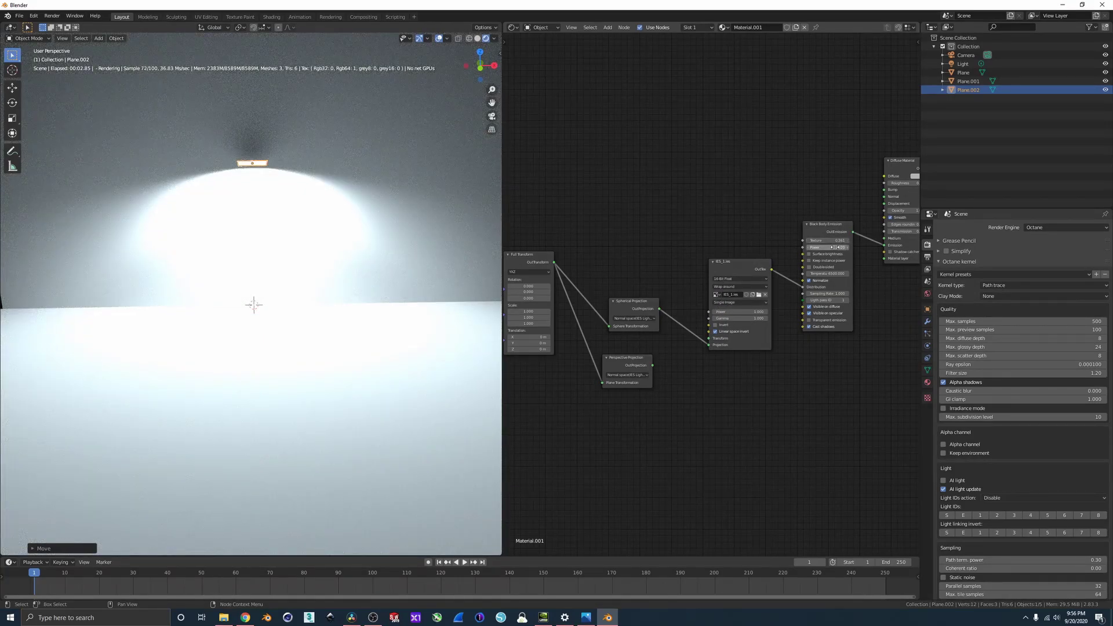
mouse_move(834, 241)
left_mouse_down()
mouse_move(809, 241)
mouse_move(823, 248)
left_mouse_up()
middle_click_drag(398, 204, 363, 202)
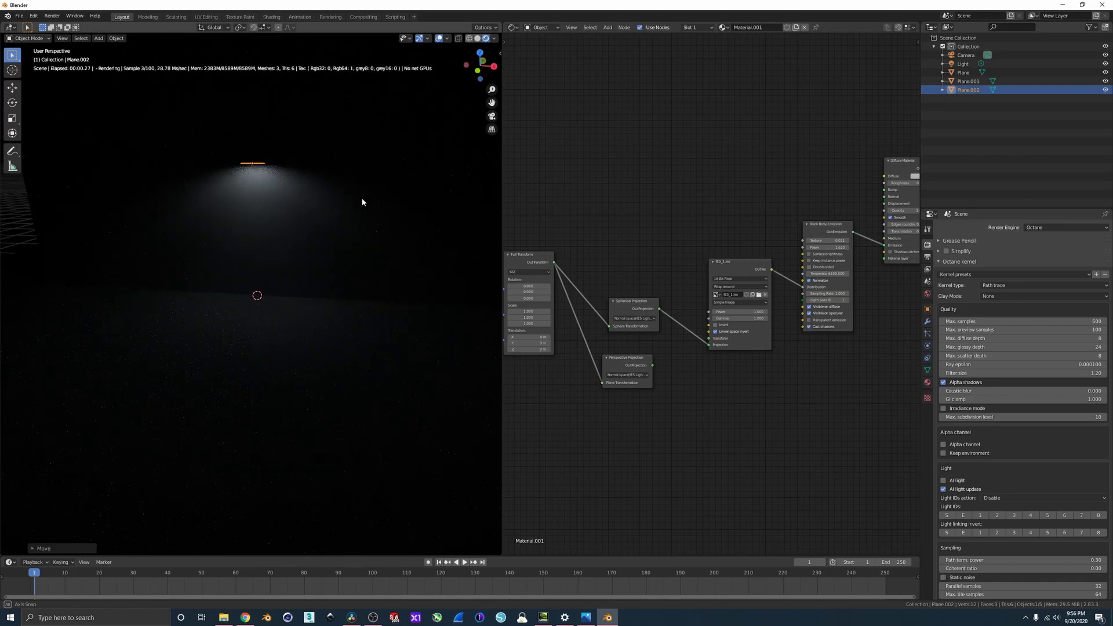
Step: Scale the light plane up slightly and apply its object transform, checking it outside the rendered view first
left_click(477, 38)
middle_click_drag(417, 114, 261, 166)
left_click(486, 38)
key("s")
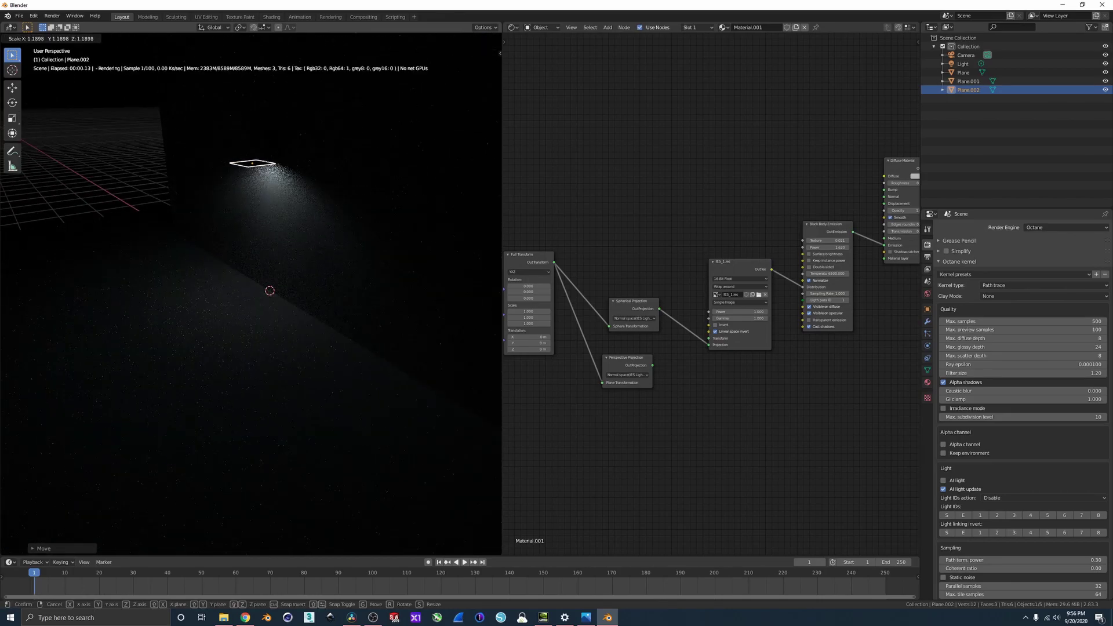
left_click(359, 155)
key("ctrl+a")
left_click(362, 154)
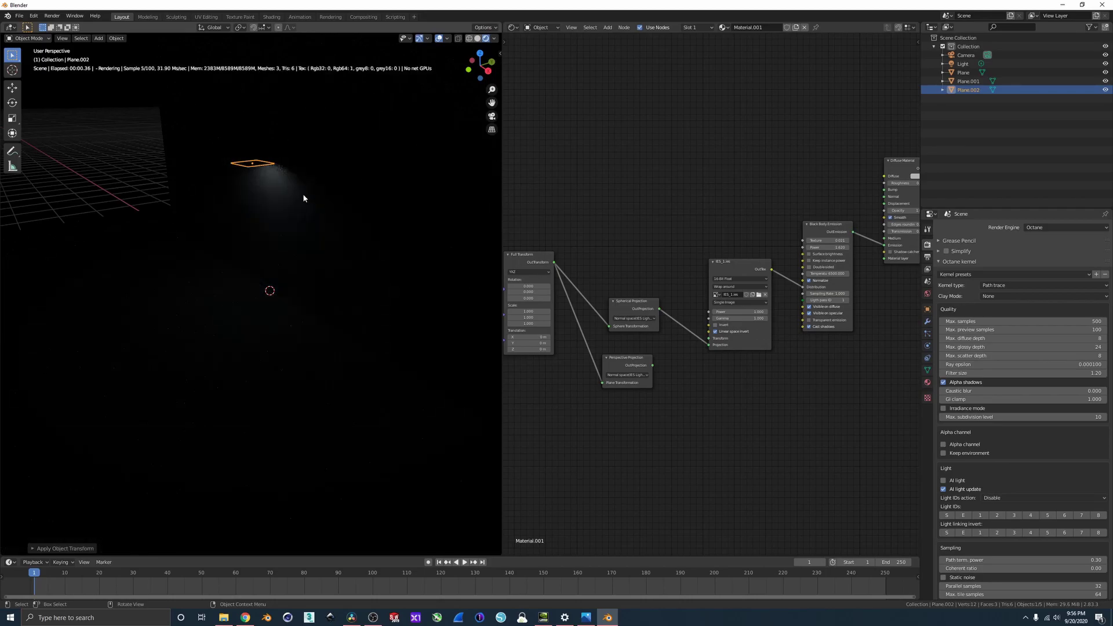
Step: Raise the Black Body Emission Power to 13.750 and Texture to 0.031
middle_click_drag(302, 194, 363, 194)
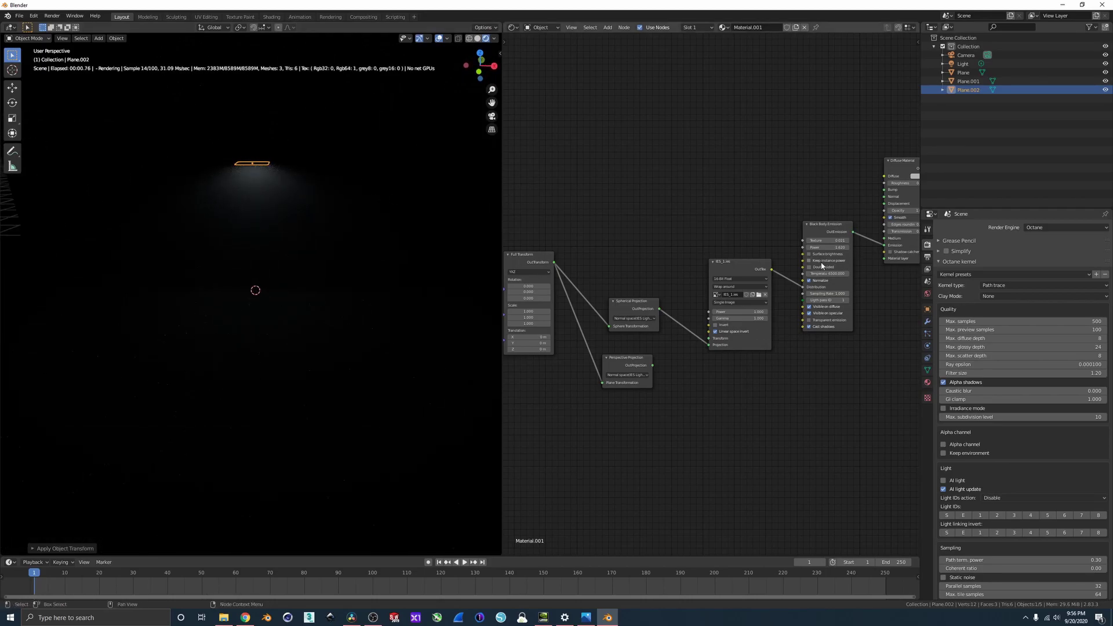
left_click_drag(828, 248, 889, 247)
middle_click_drag(398, 208, 260, 215)
left_click_drag(831, 240, 838, 240)
middle_click_drag(406, 263, 412, 248)
key("g")
key("z")
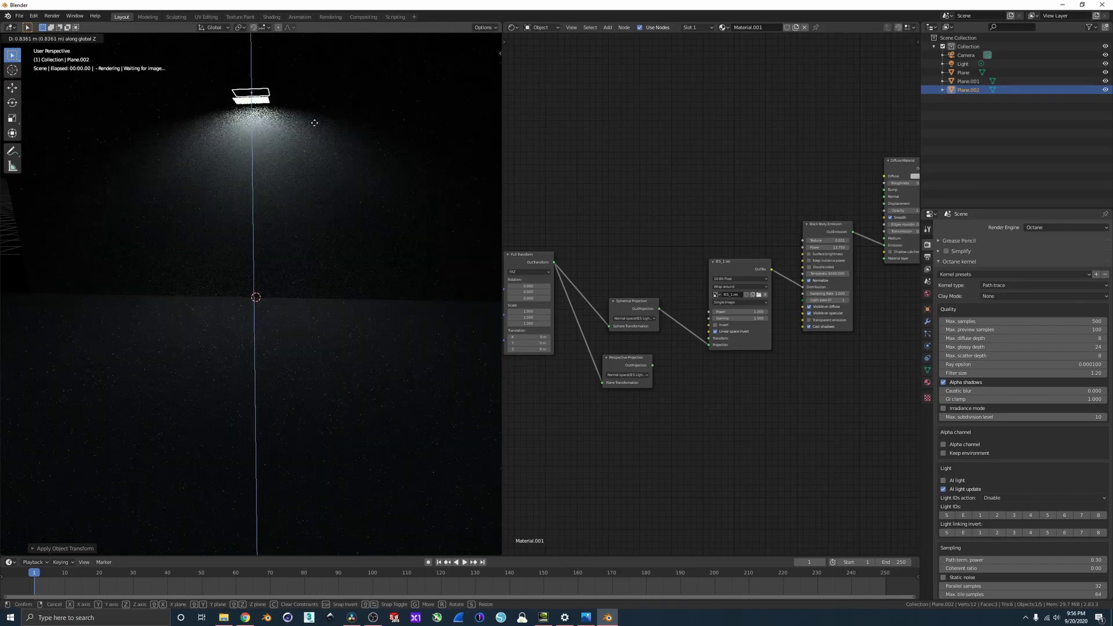
right_click(314, 123)
middle_click_drag(314, 124, 323, 144)
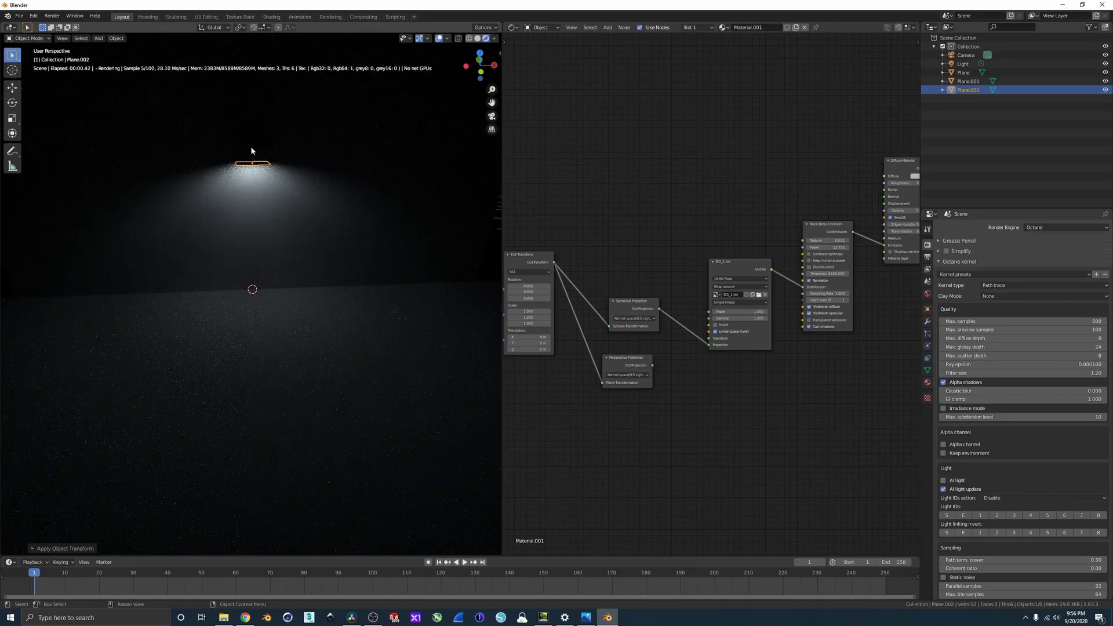
Step: Switch to the browser's IES library page, look through the lights, and place the window beside the Blender viewport
left_click_drag(1112, 154, 580, 1)
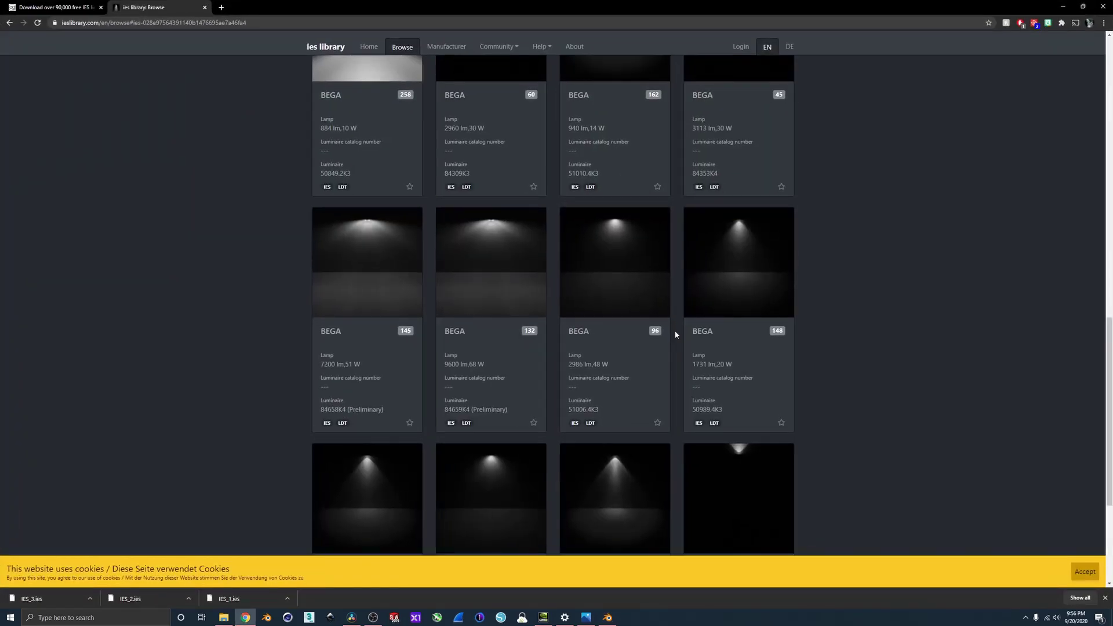
scroll(603, 278, "up", 1)
scroll(619, 286, "down", 1)
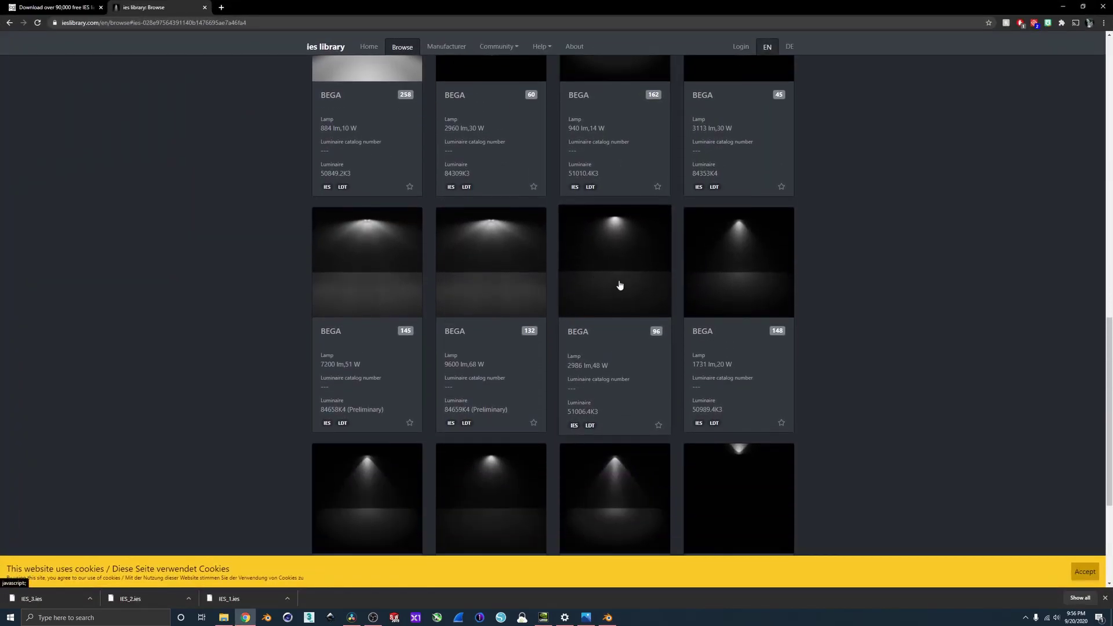
scroll(621, 284, "up", 3)
scroll(620, 284, "up", 7)
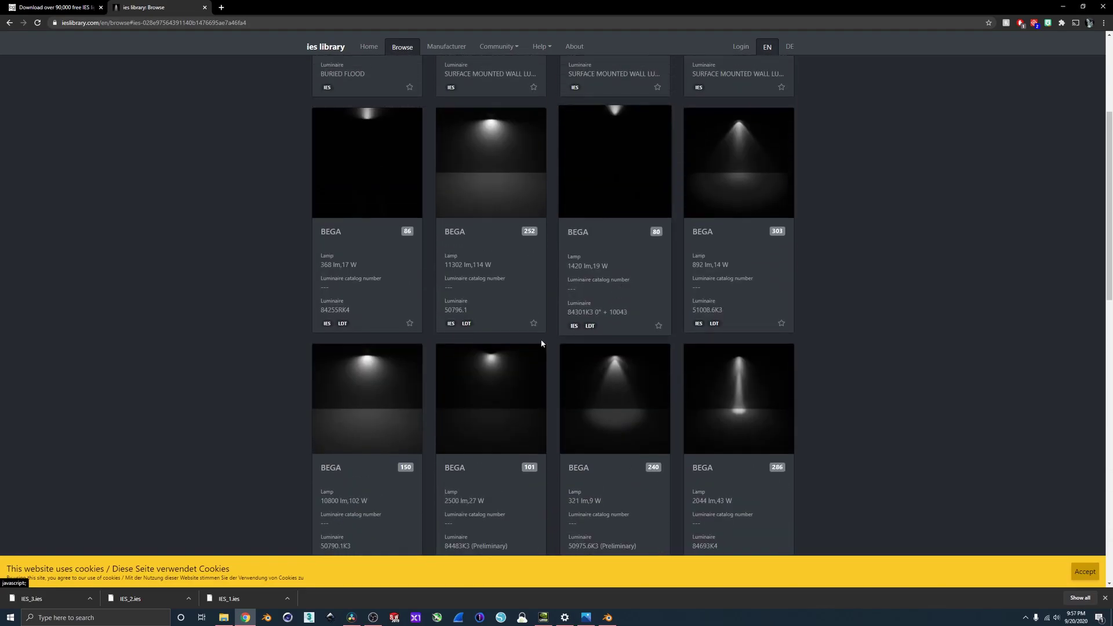
left_click_drag(556, 6, 747, 43)
left_click_drag(959, 359, 1056, 559)
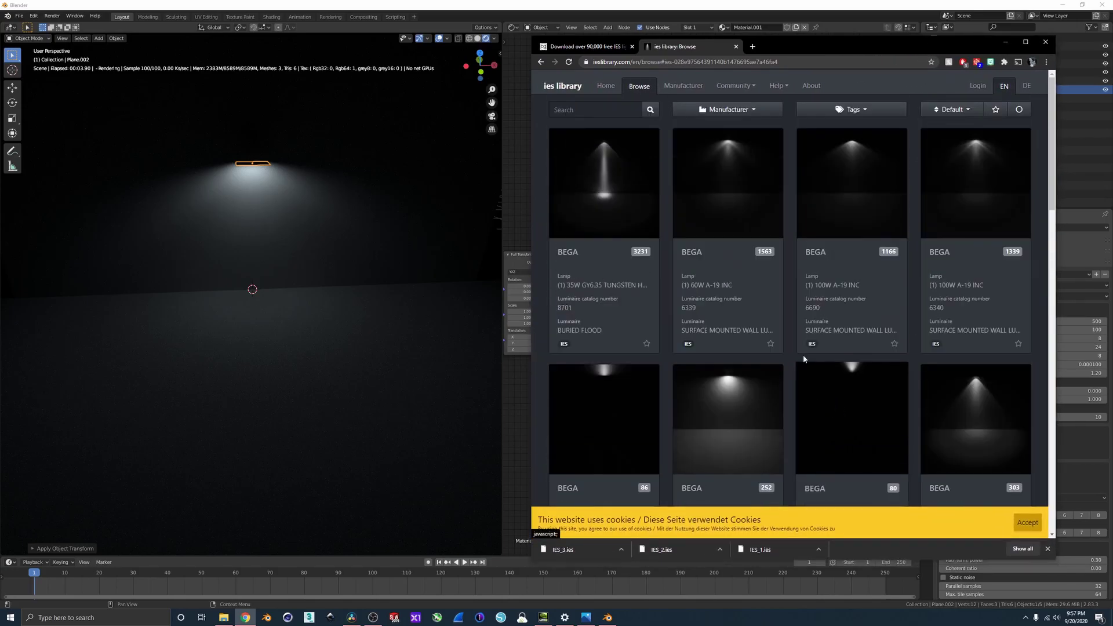
Step: Examine the BEGA light thumbnails in the IES library for a distribution pattern to compare with the Blender render
scroll(854, 246, "down", 3)
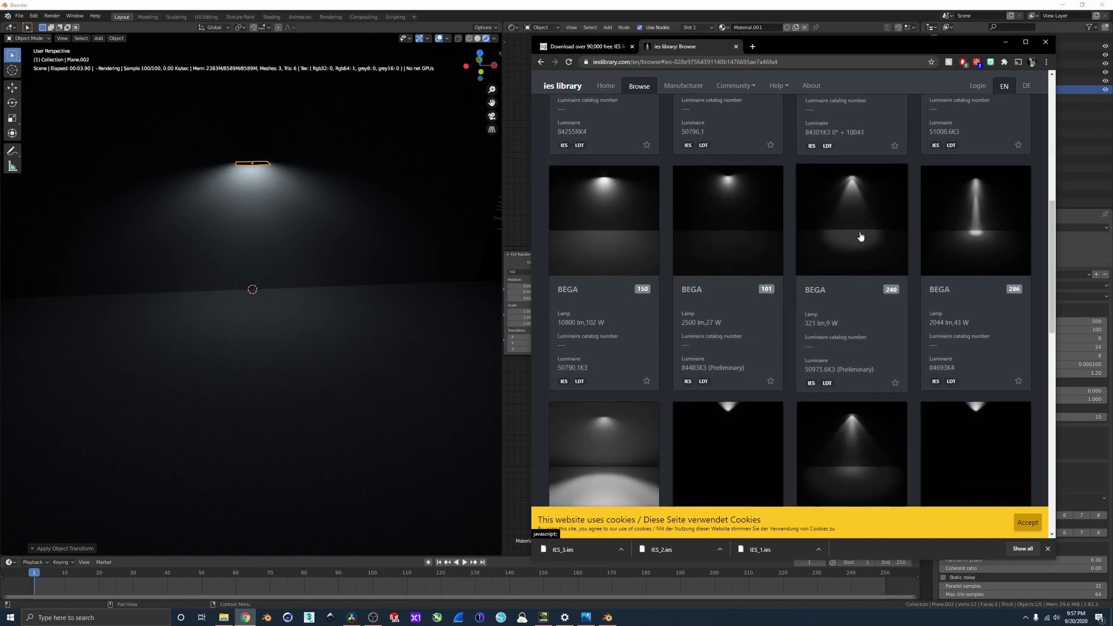
scroll(860, 236, "down", 5)
scroll(861, 236, "down", 1)
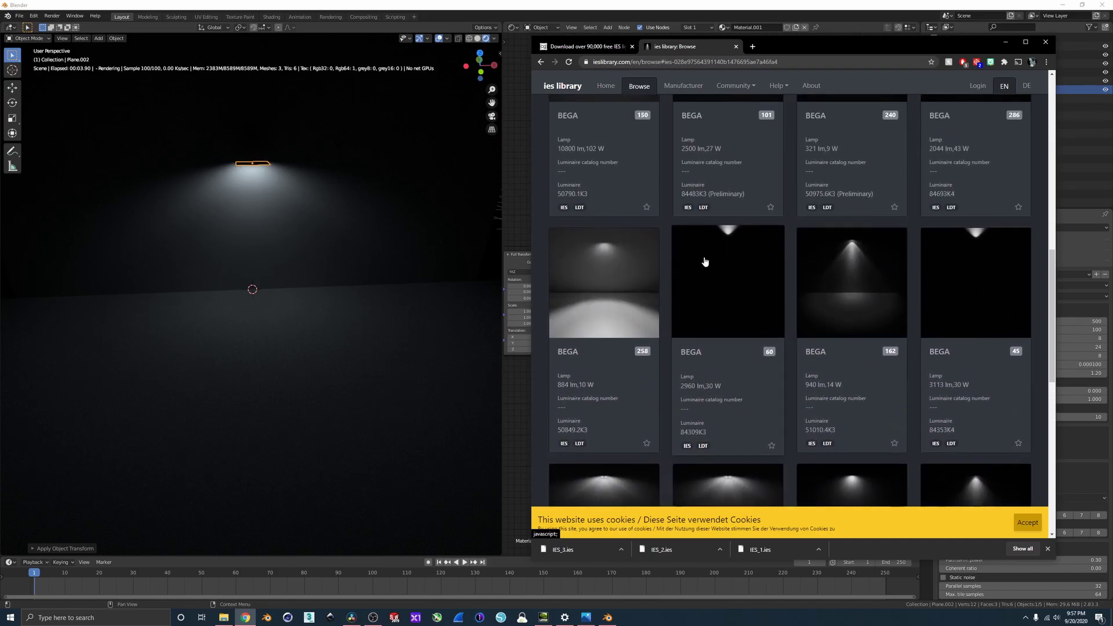
scroll(744, 273, "down", 3)
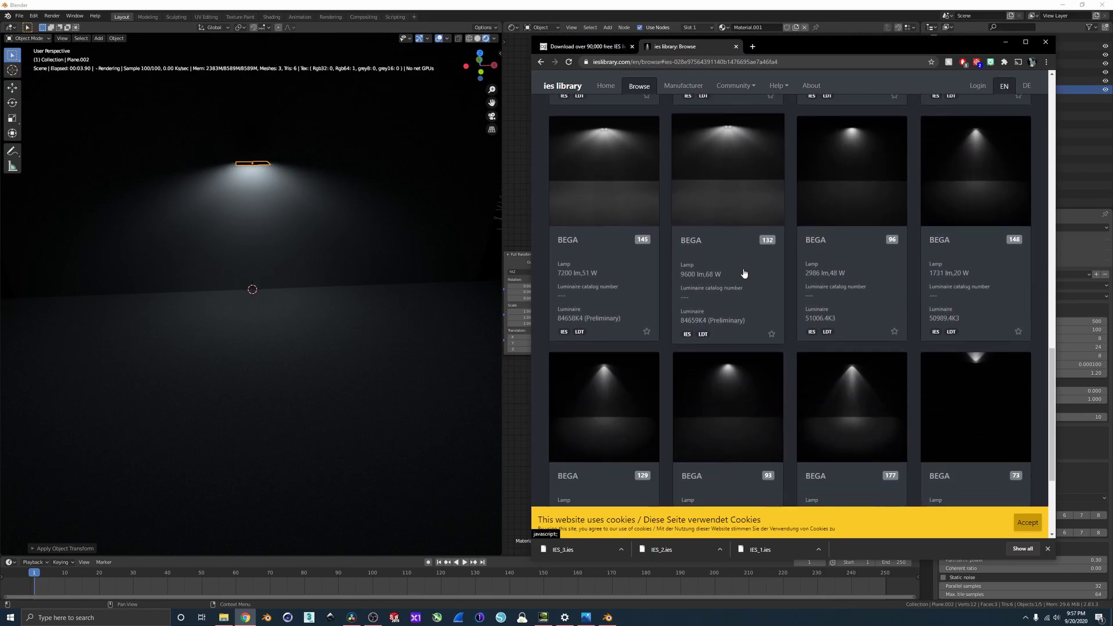
scroll(745, 273, "down", 4)
scroll(744, 274, "up", 3)
scroll(745, 274, "up", 10)
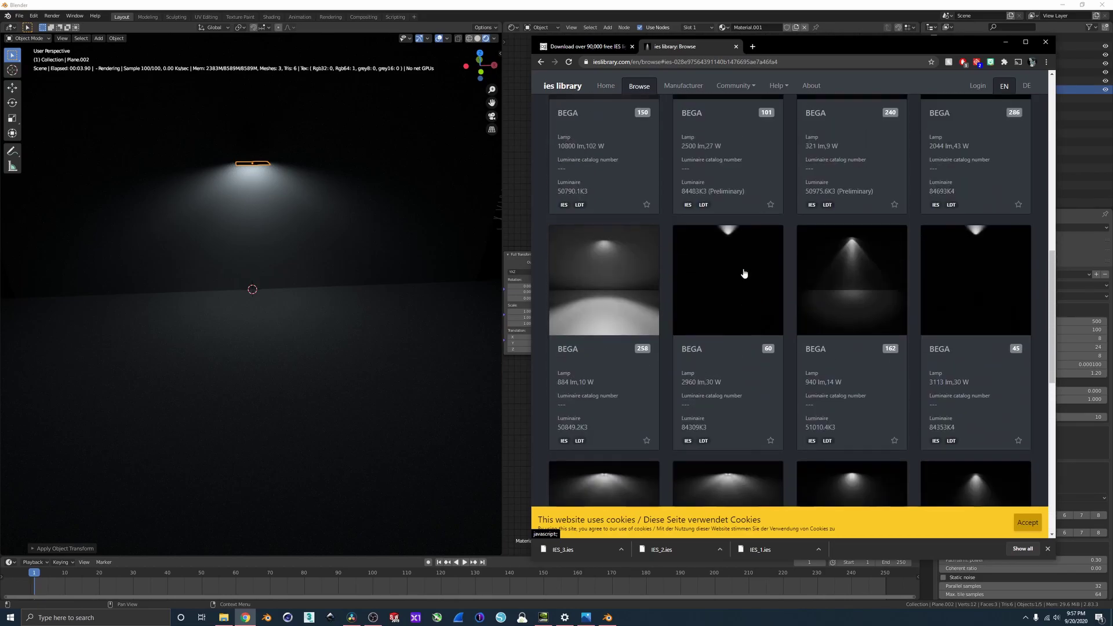
scroll(745, 274, "down", 3)
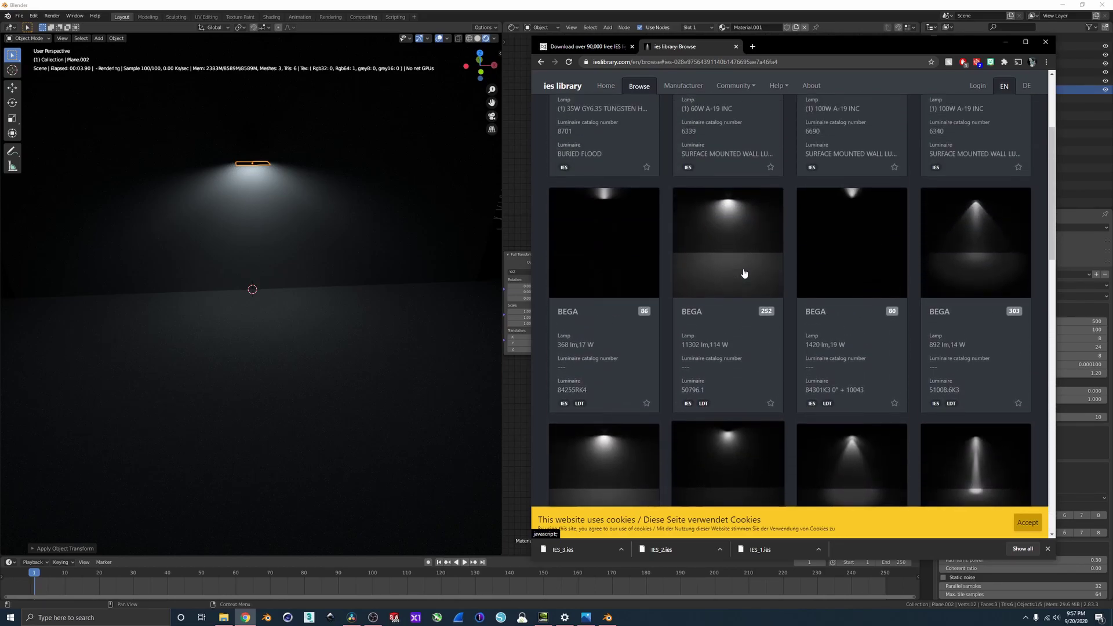
scroll(744, 274, "up", 7)
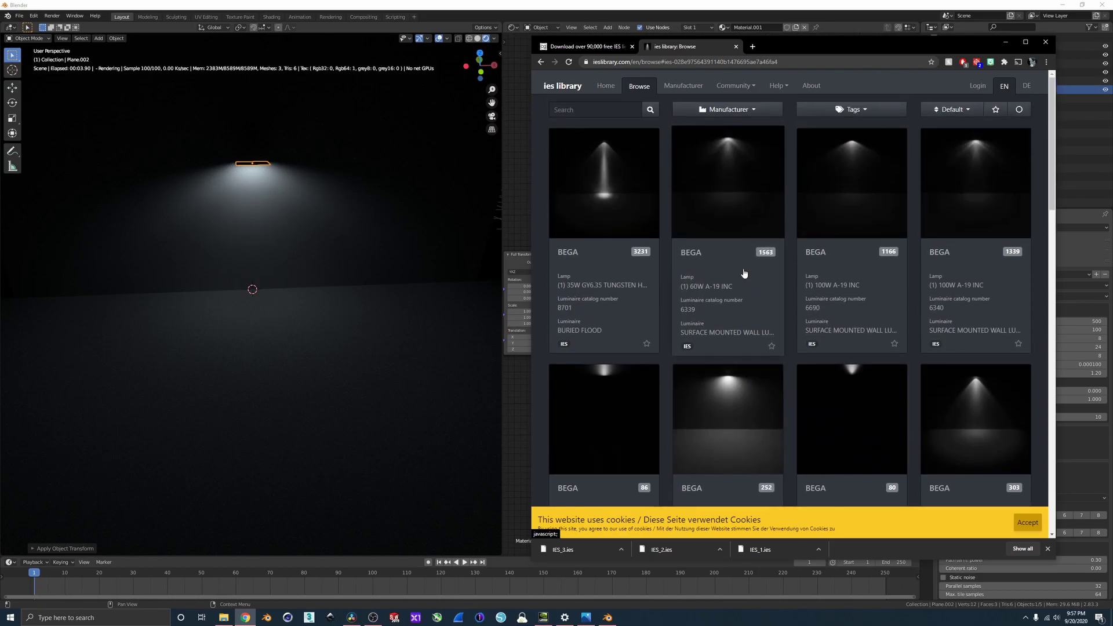
Step: Download the IES file of the BEGA 6340 surface mounted wall luminaire to the Desktop as IES_4.ies
left_click(976, 179)
left_click(643, 376)
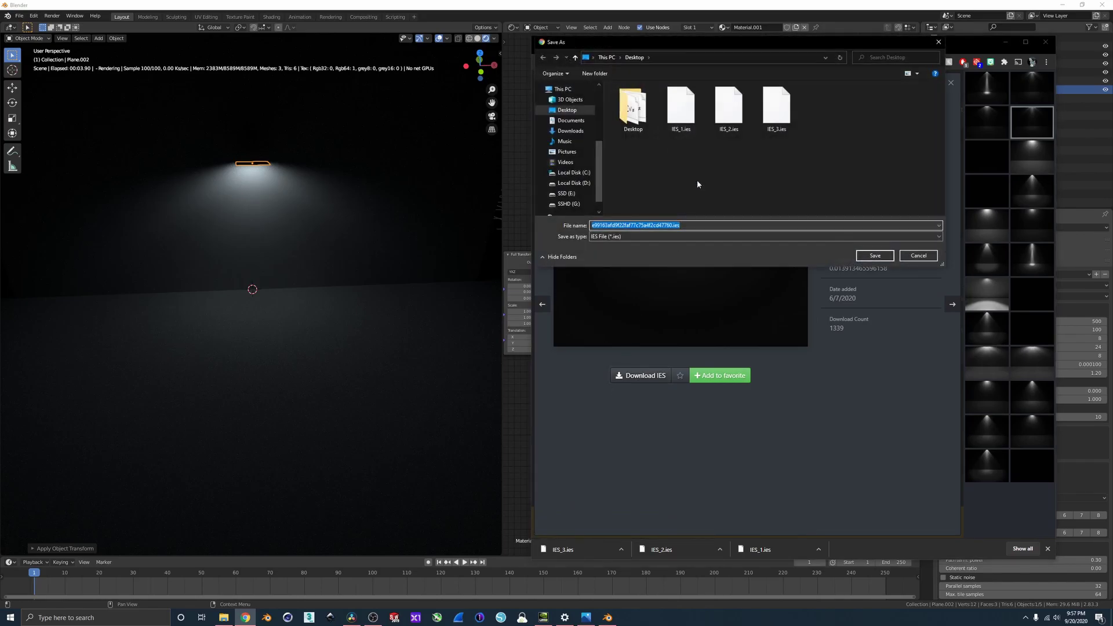
left_click(776, 107)
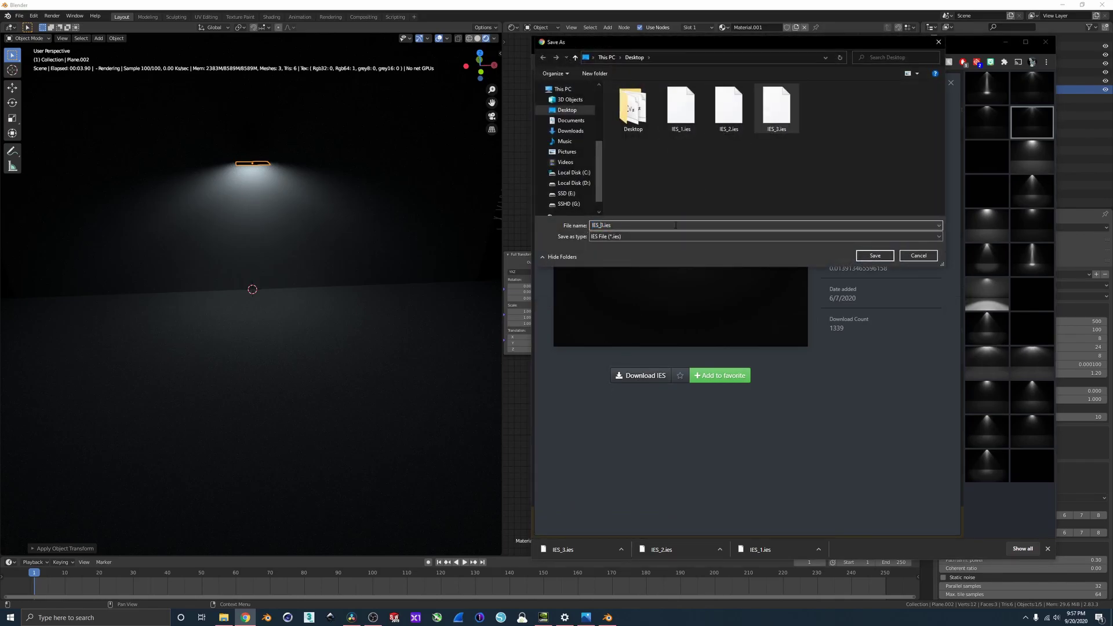
left_click(601, 225)
key("BackSpace")
type("4")
key("Return")
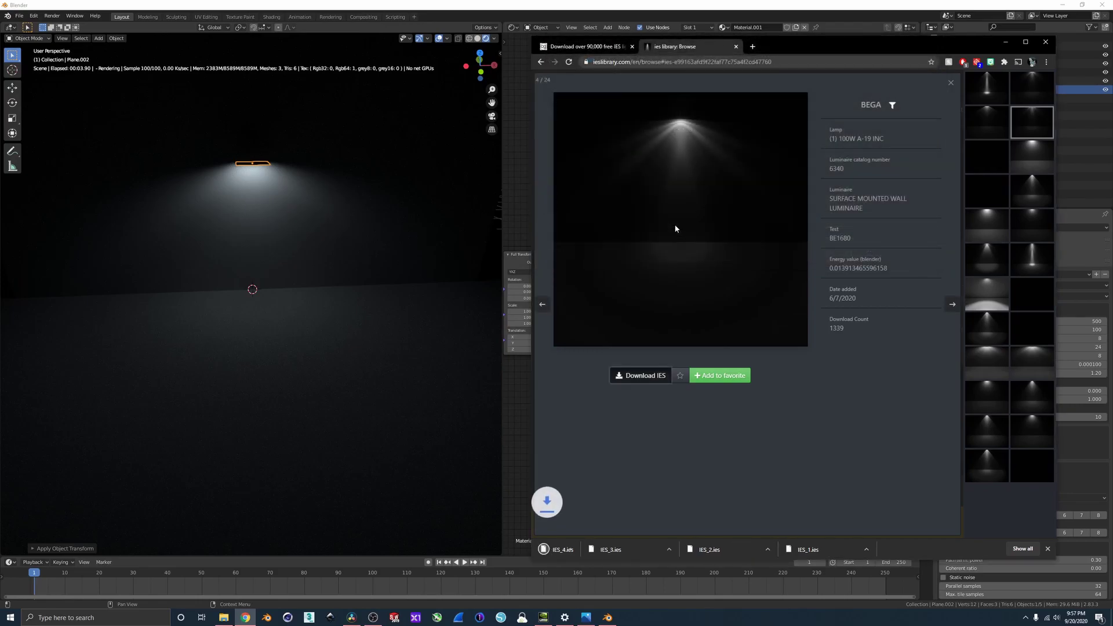
Step: Return to Blender and load IES_4.ies from the Desktop into the image node, with the file type filter turned off
left_click(721, 25)
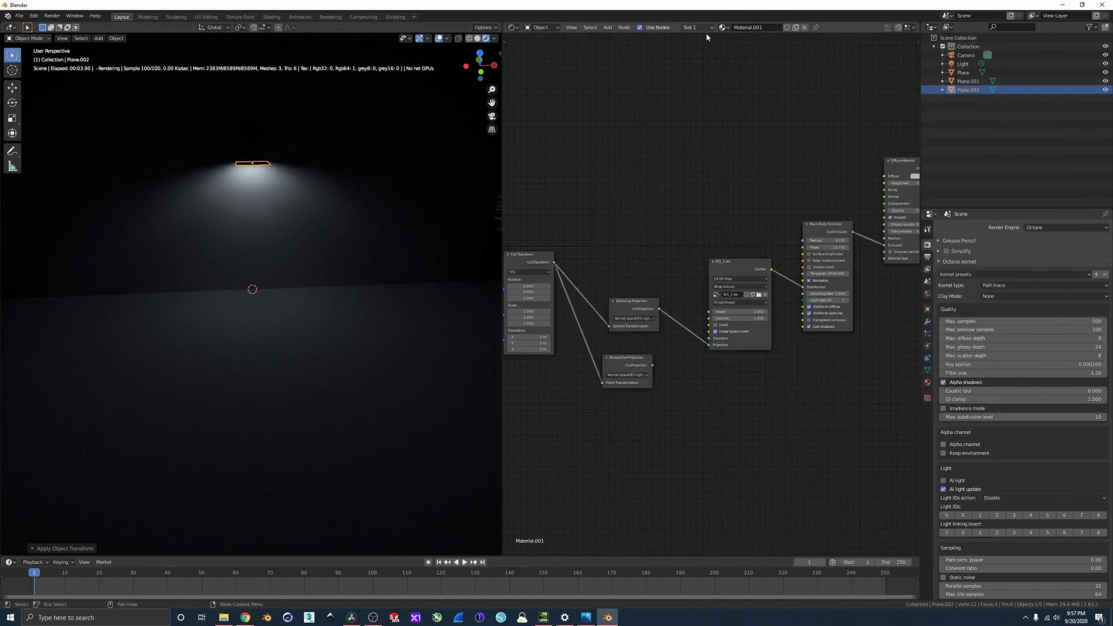
scroll(724, 162, "down", 2)
middle_click_drag(644, 195, 590, 177)
scroll(703, 284, "up", 4)
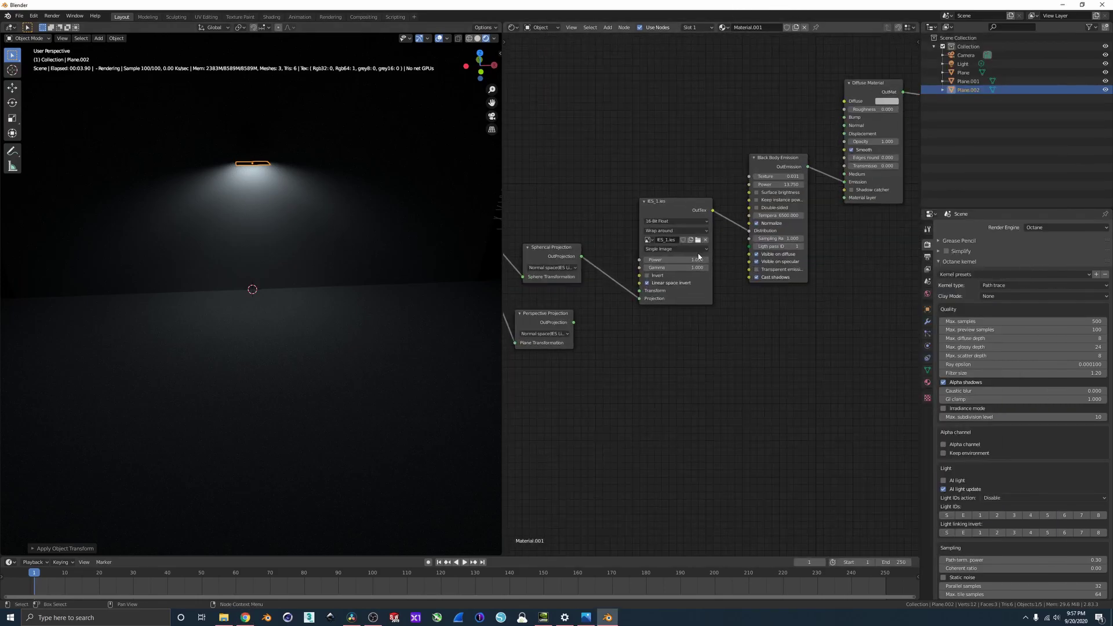
left_click(699, 240)
left_click(805, 127)
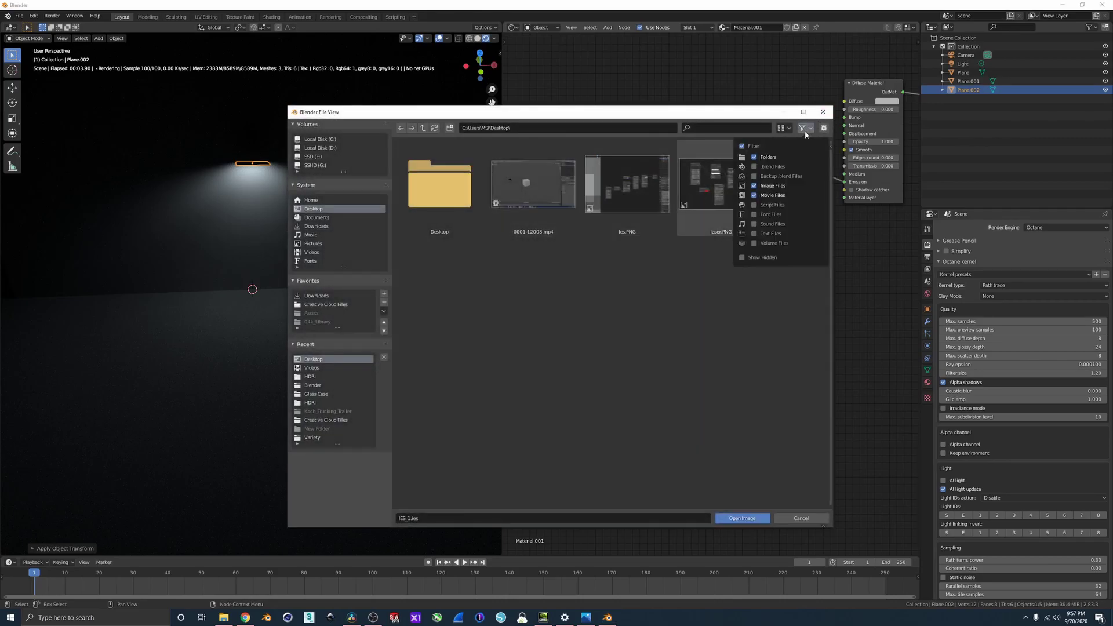
left_click(743, 147)
left_click(440, 383)
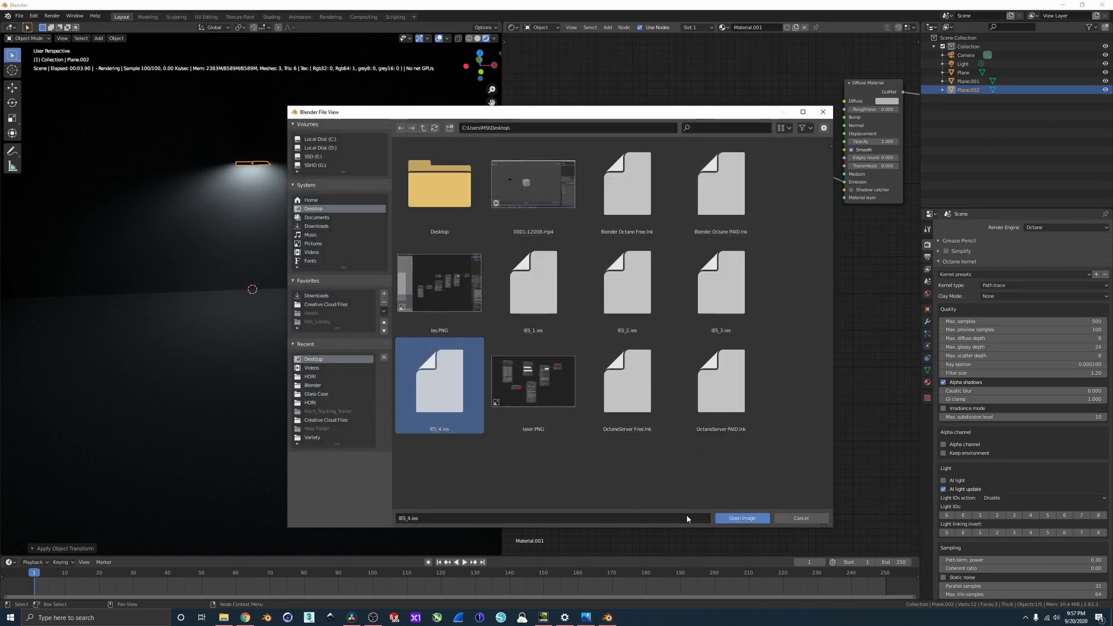
left_click(734, 520)
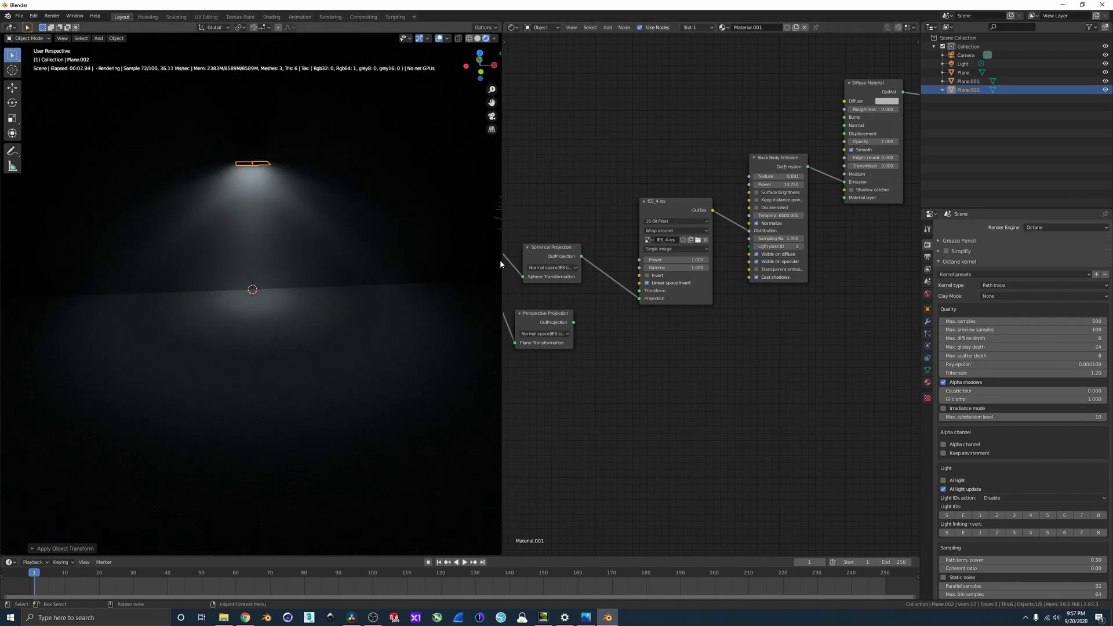
middle_click_drag(498, 262, 487, 252)
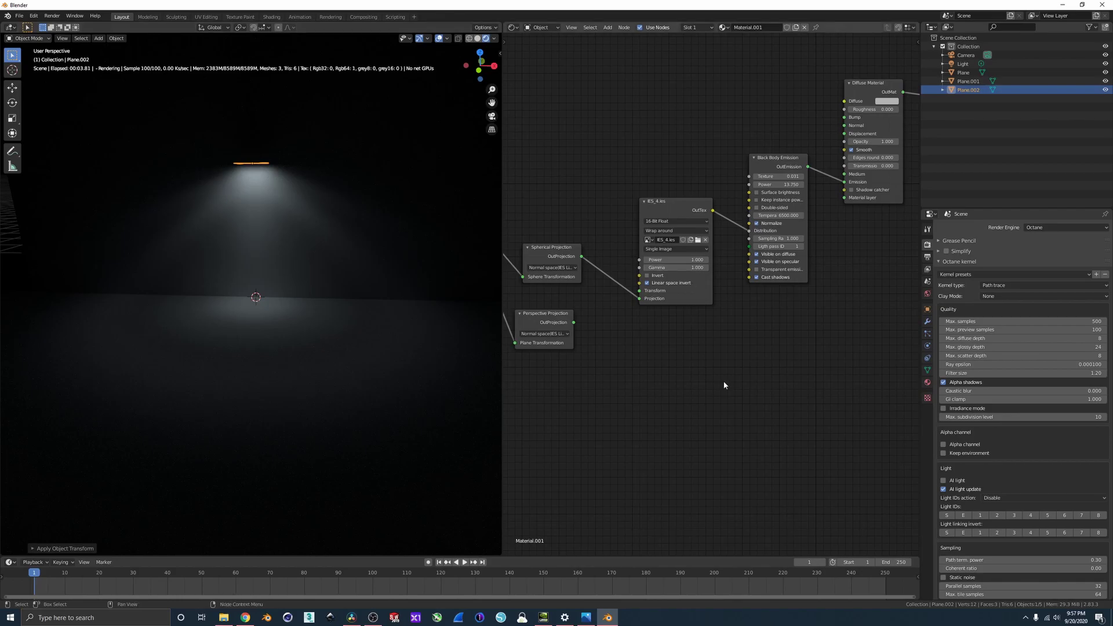
Step: Try the Perspective Projection node as the image node's projection, and link the Spherical Projection node back in
scroll(721, 382, "down", 3)
scroll(682, 300, "up", 2)
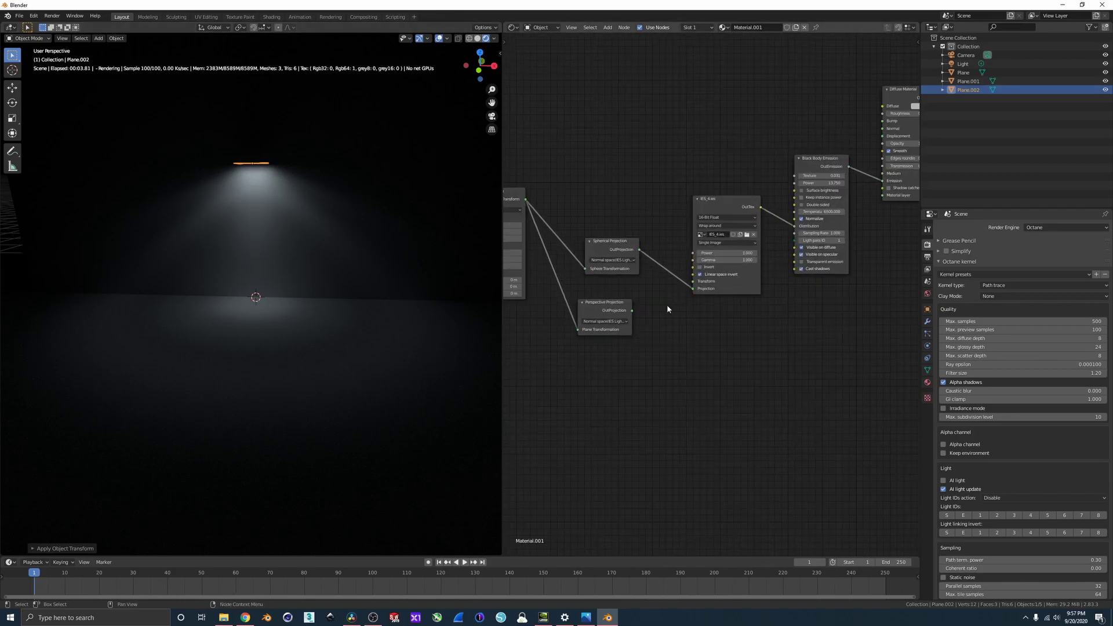
left_click_drag(631, 311, 693, 289)
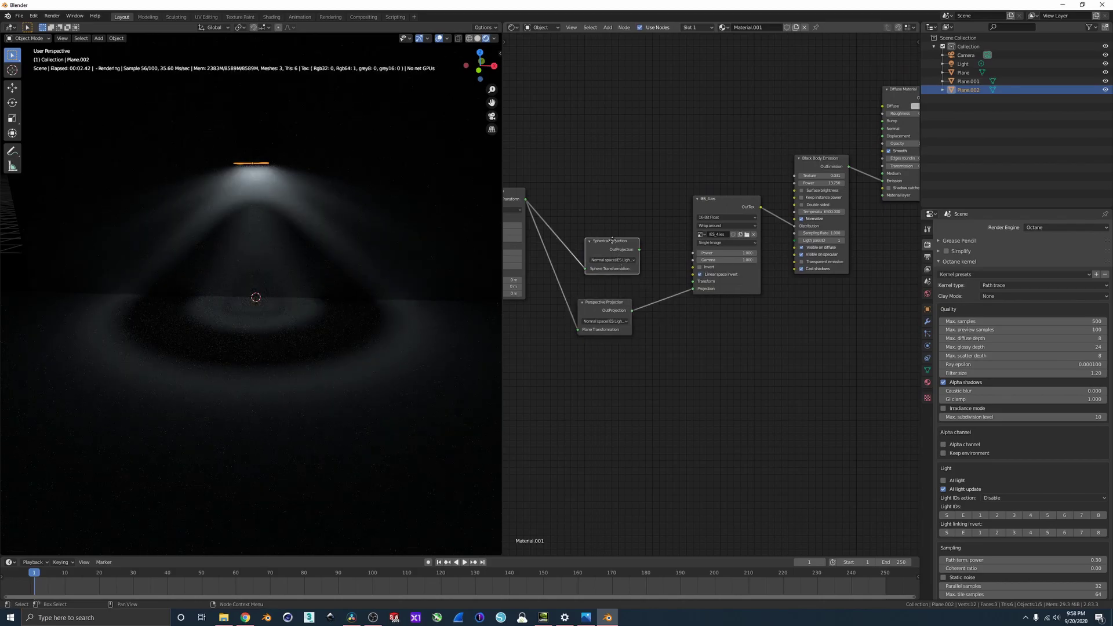
left_click_drag(616, 243, 603, 242)
left_click_drag(681, 286, 693, 288)
Step: Set the image node's border mode to Black color, comparing it with Clamp value
left_click(726, 225)
left_click(723, 246)
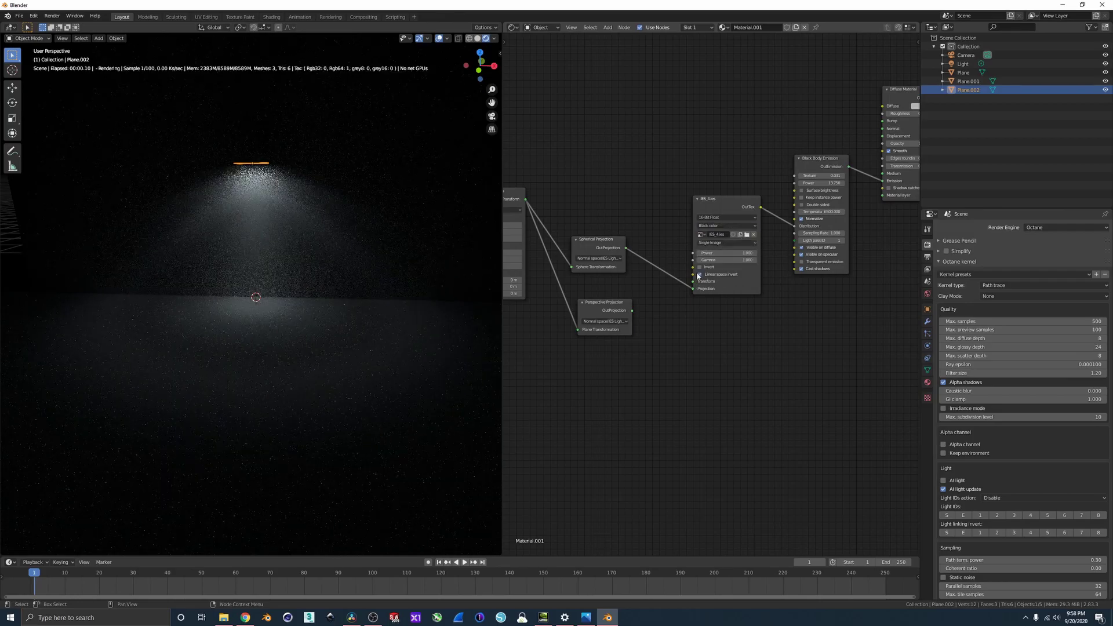
left_click(731, 226)
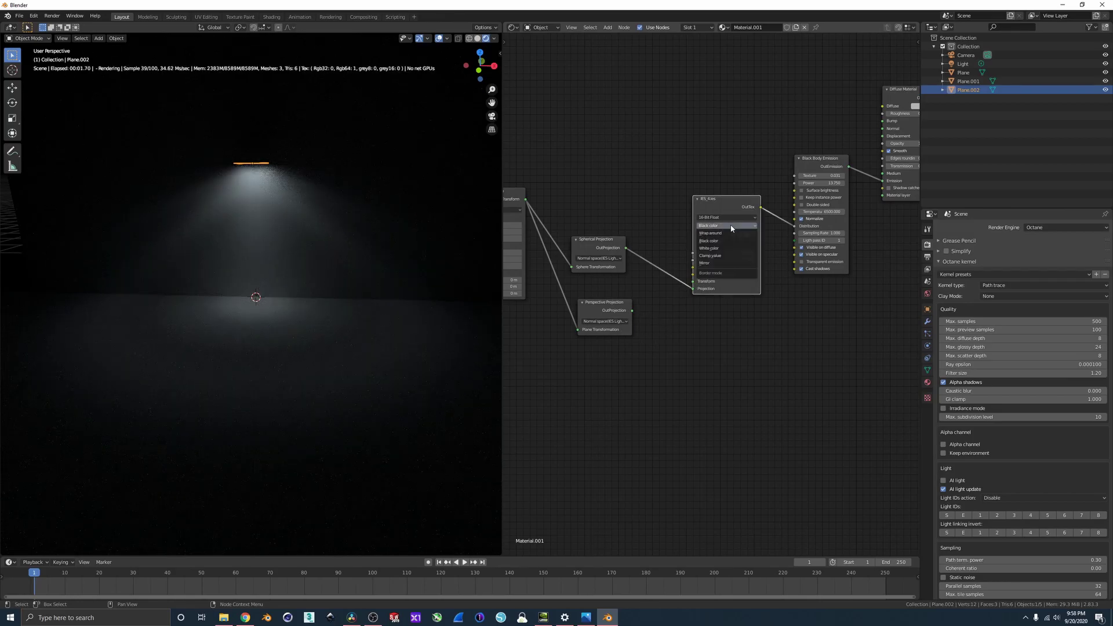
left_click(720, 257)
left_click(713, 225)
left_click(713, 242)
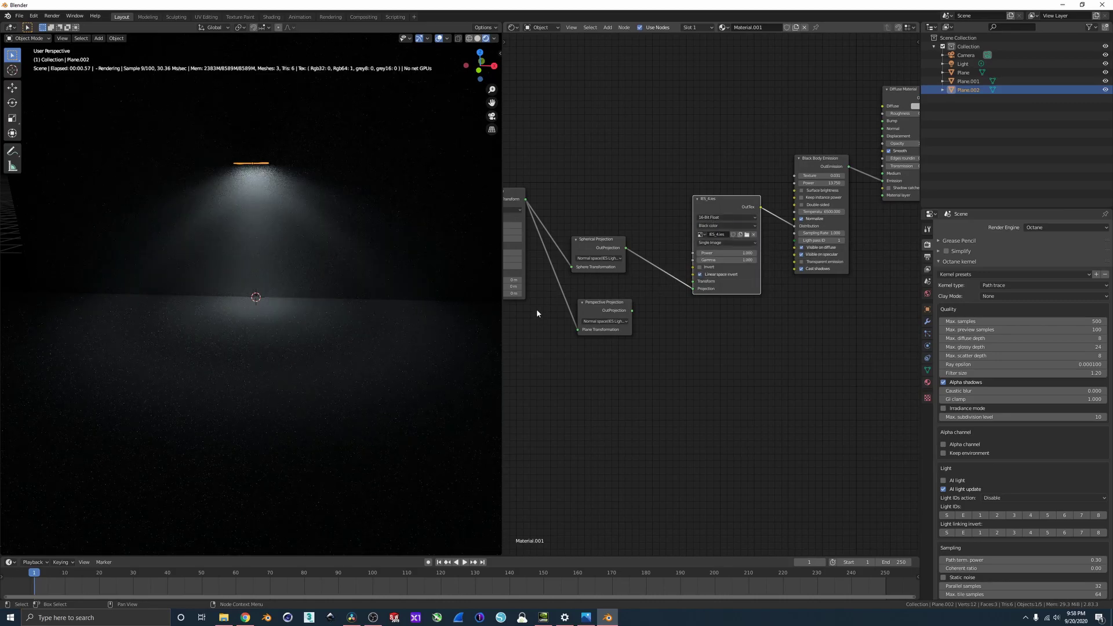
Step: Swap the image node's file through IES_1.ies and IES_2.ies to compare the light patterns, ending on IES_3.ies
left_click(701, 234)
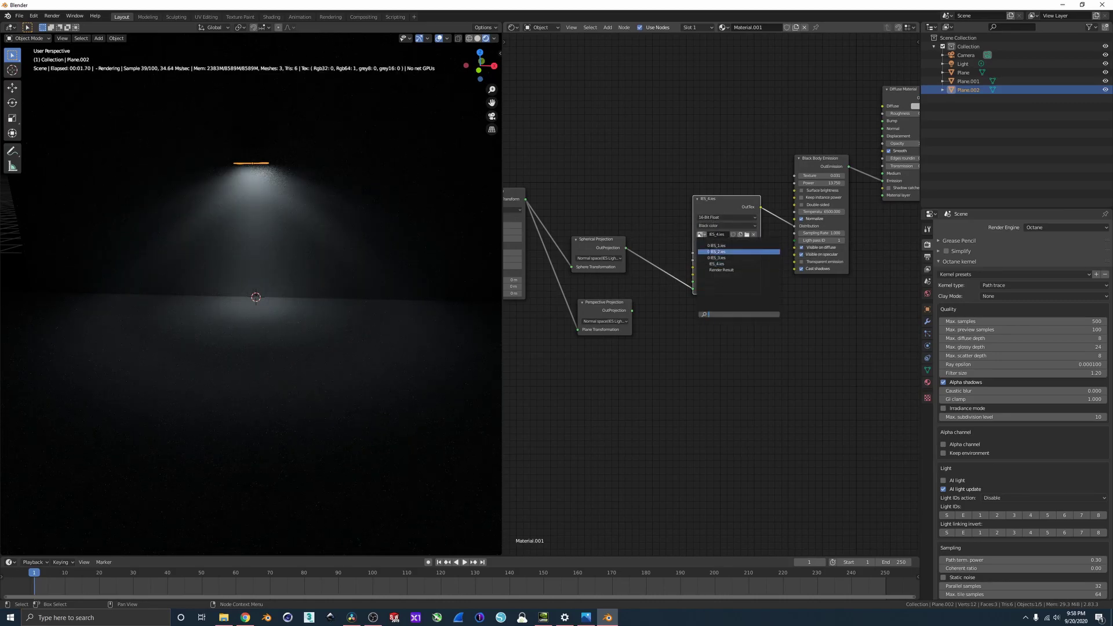
left_click(716, 246)
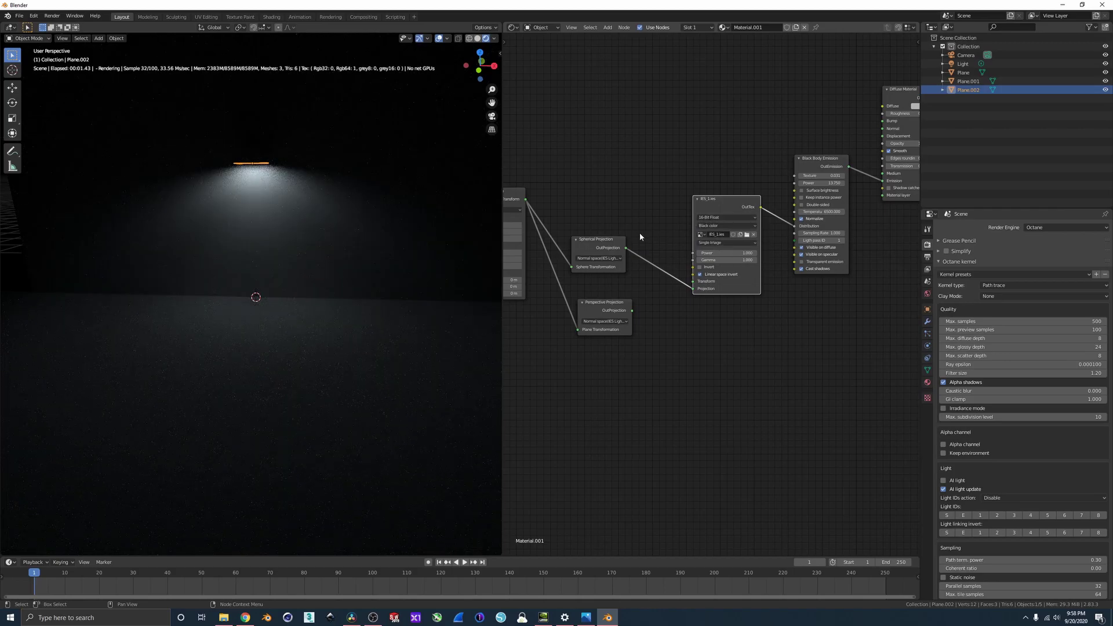
left_click(701, 234)
left_click(715, 252)
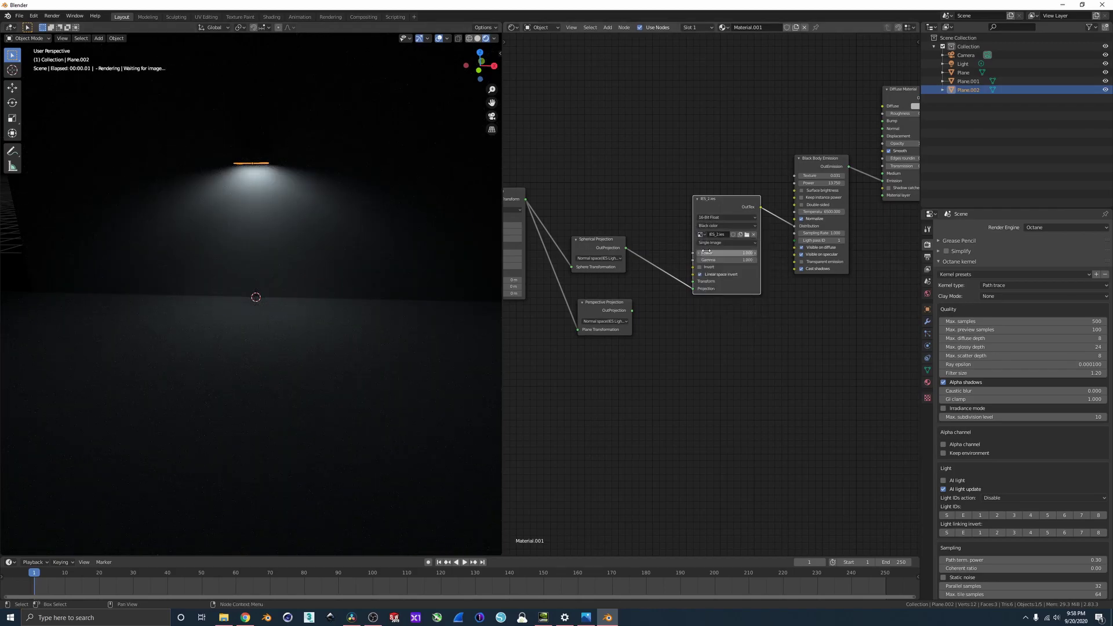
left_click(700, 234)
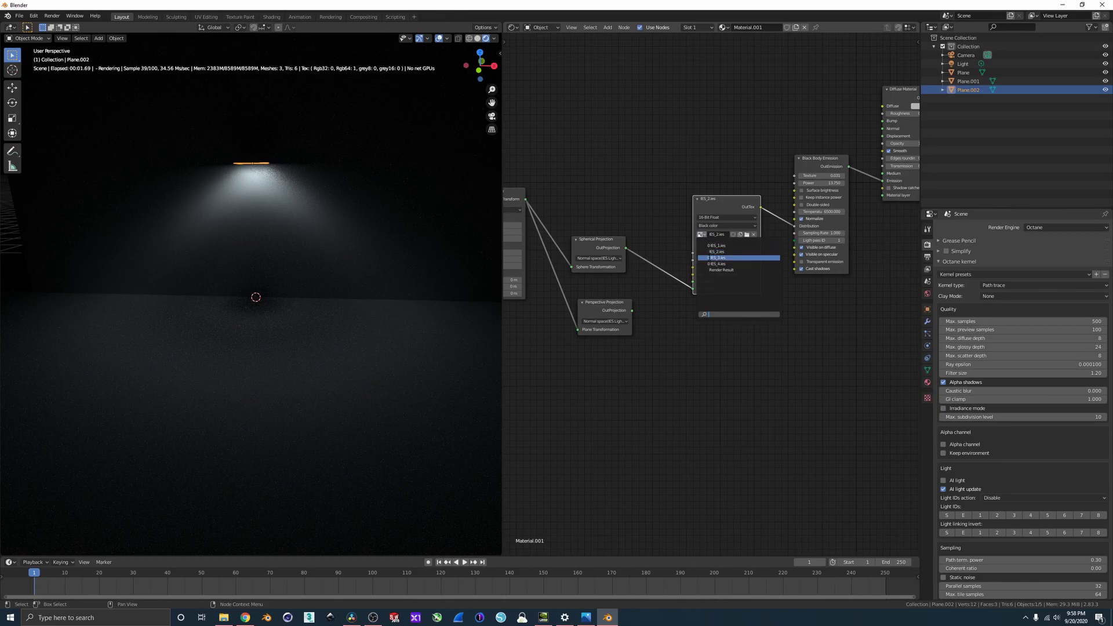
left_click(717, 258)
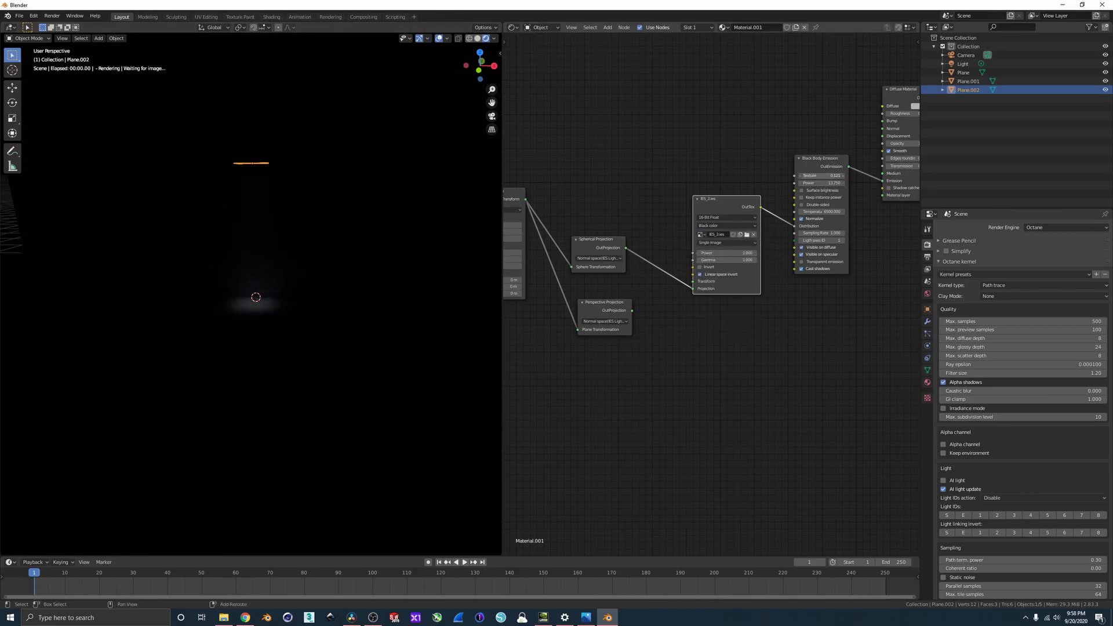
Step: Raise the Black Body Emission node's texture value to about 0.94 and shift the emitting plane slightly along Y
left_click_drag(821, 175, 870, 176)
middle_click_drag(369, 177, 333, 172)
key("g")
key("x")
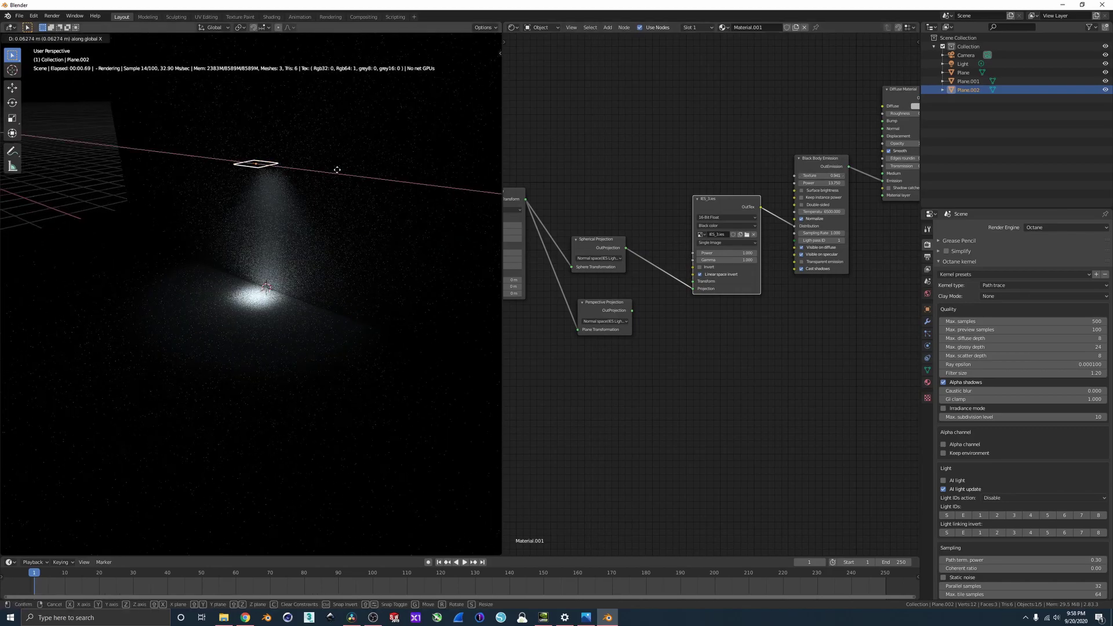
key("y")
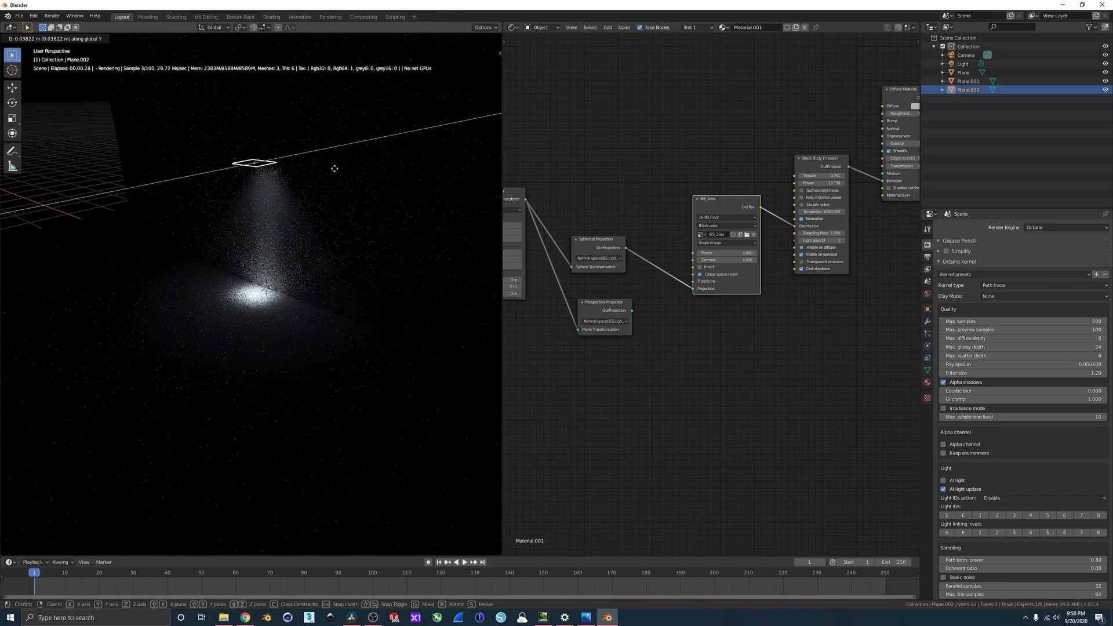
left_click(327, 176)
middle_click_drag(324, 179, 360, 171)
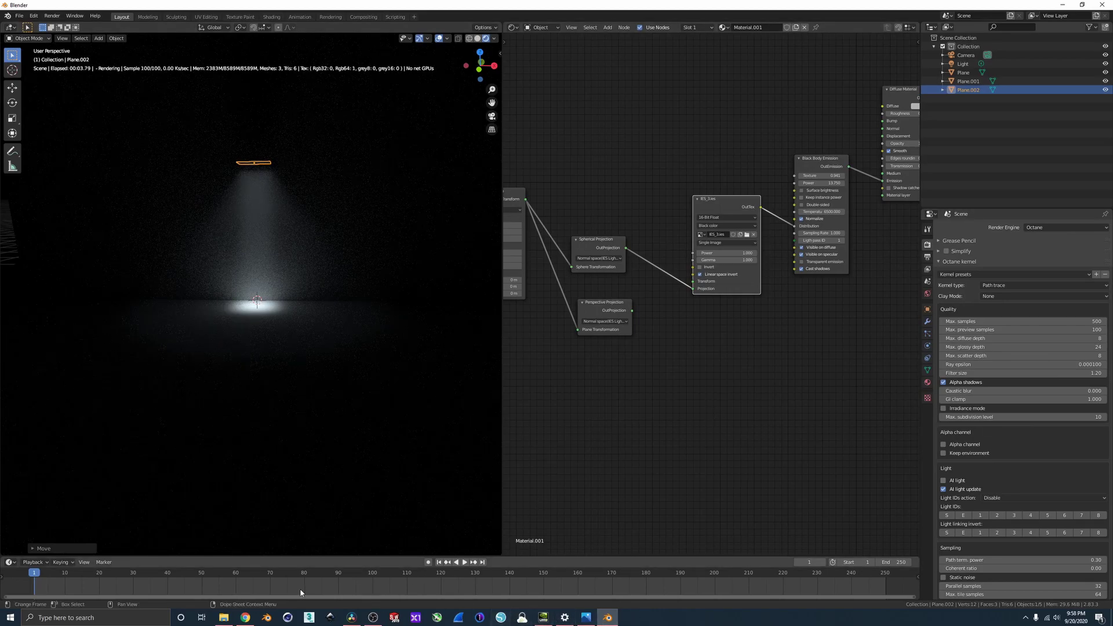
Step: Switch to Chrome and browse the BEGA luminaire previews in the IES library, comparing their light patterns, and return to Blender
left_click(246, 617)
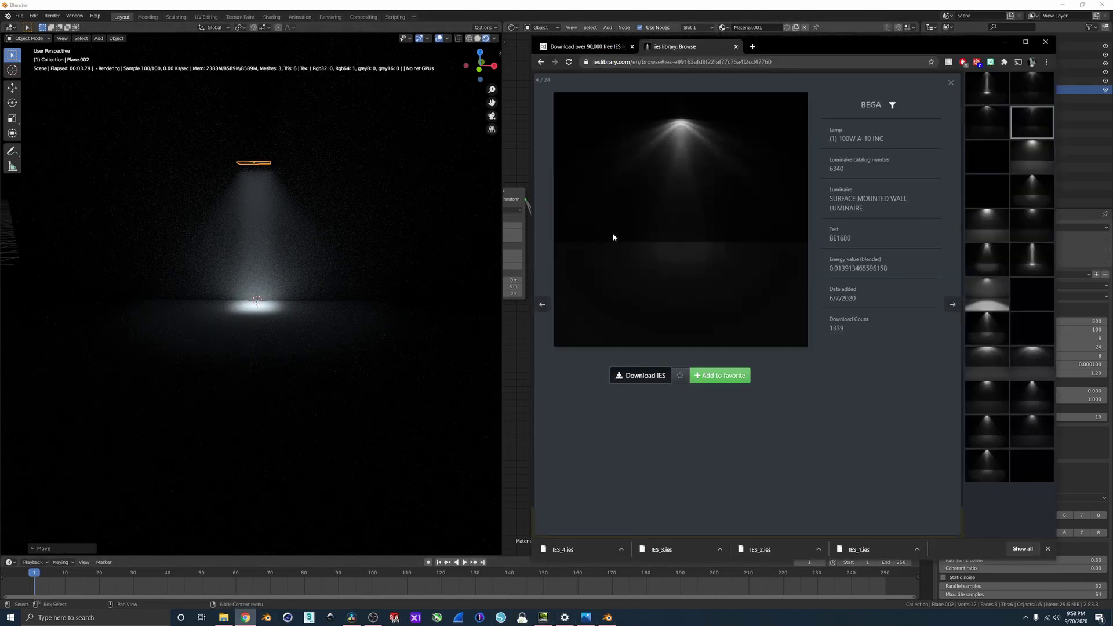
left_click(997, 200)
double_click(914, 47)
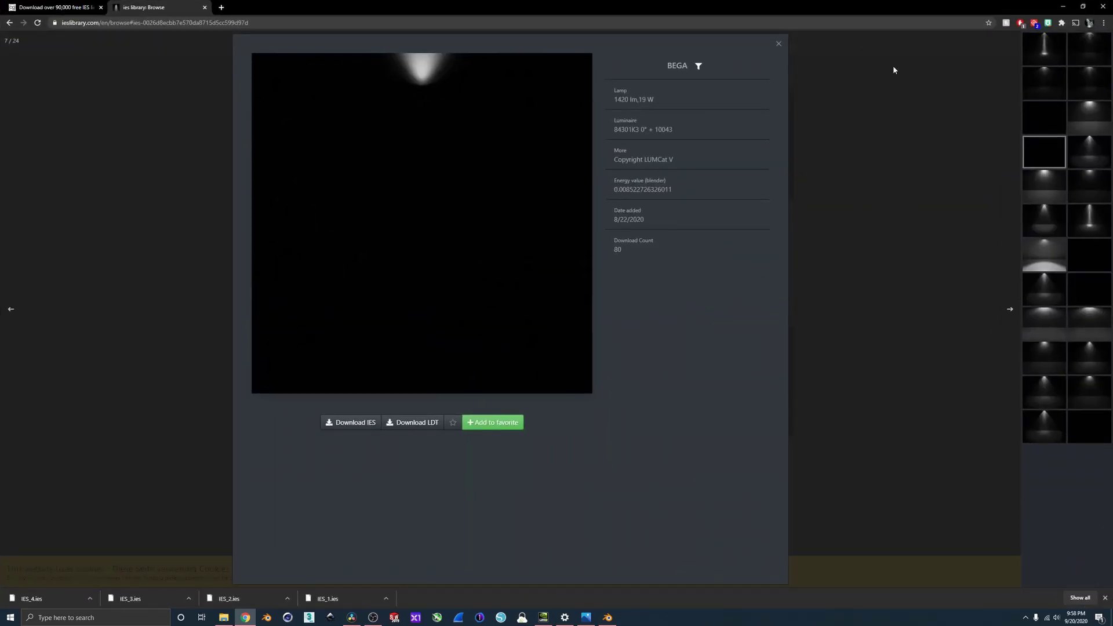
left_click(778, 43)
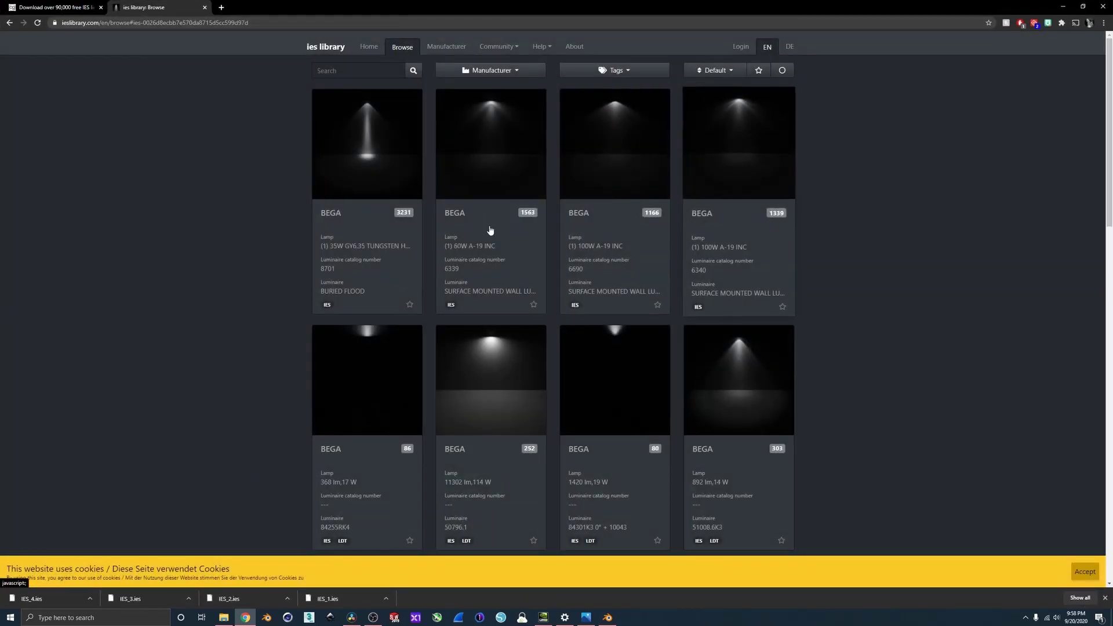
scroll(382, 150, "down", 2)
scroll(382, 150, "down", 6)
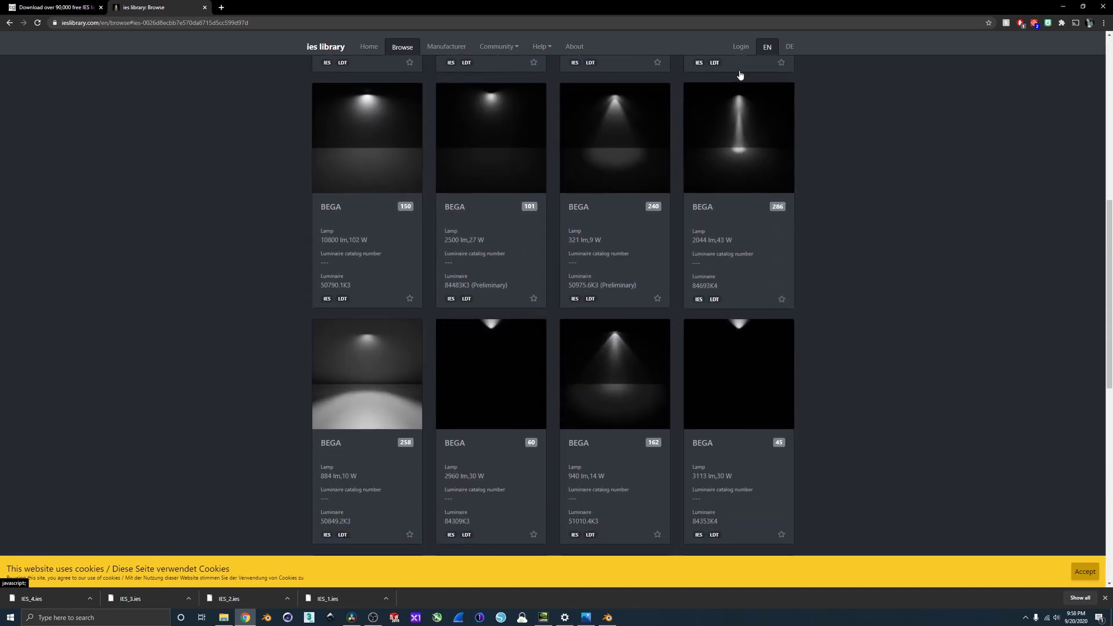
scroll(742, 116, "down", 12)
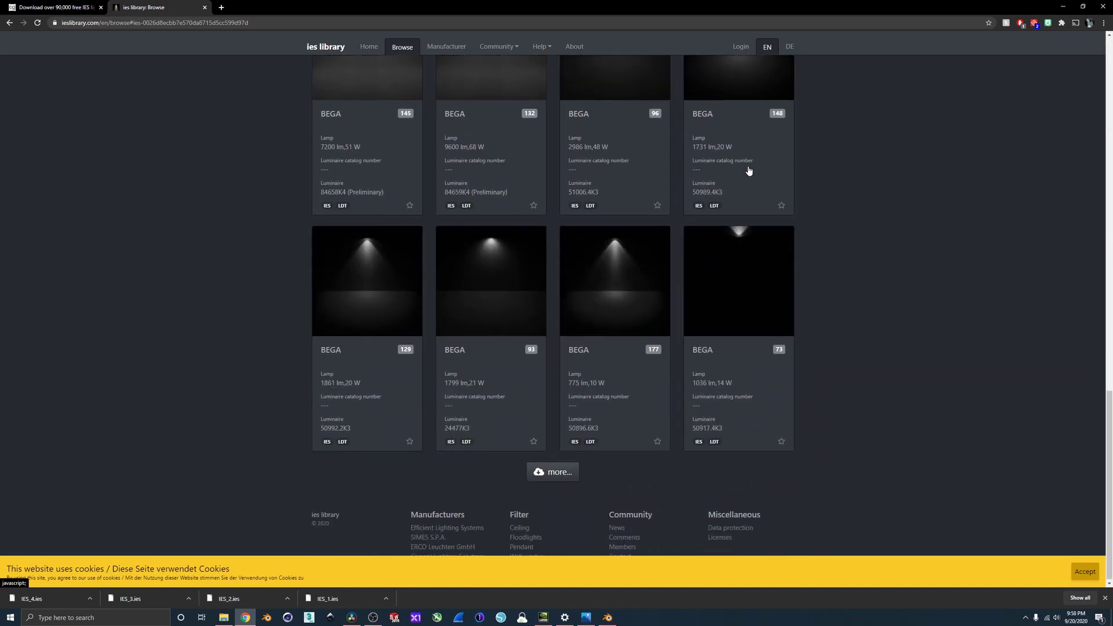
scroll(627, 316, "up", 3)
scroll(615, 413, "up", 10)
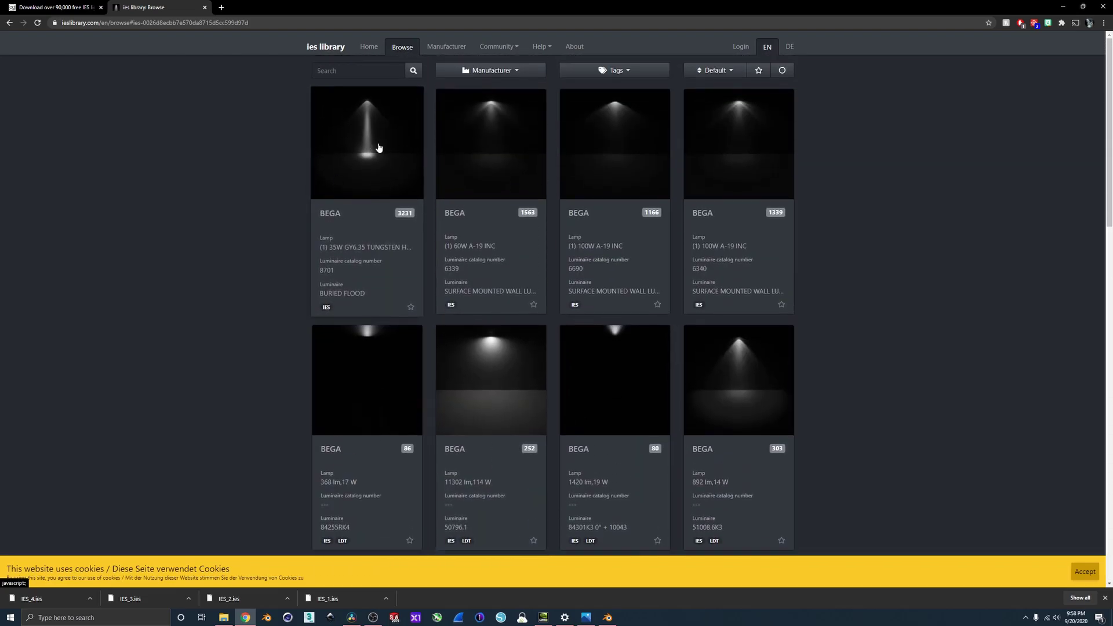
left_click_drag(417, 5, 548, 40)
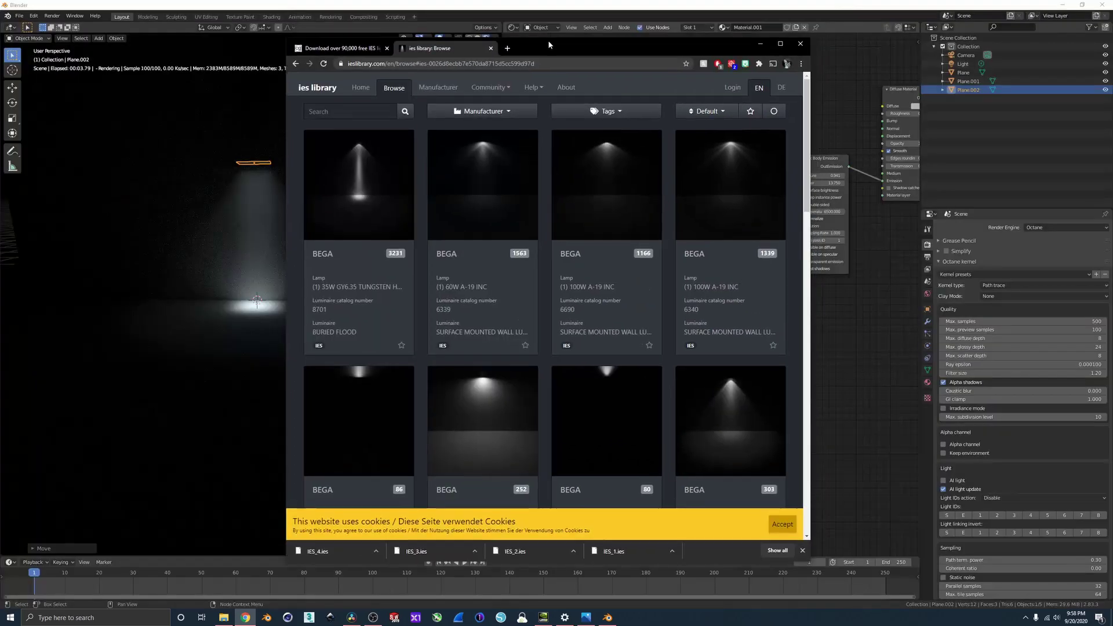
left_click(758, 42)
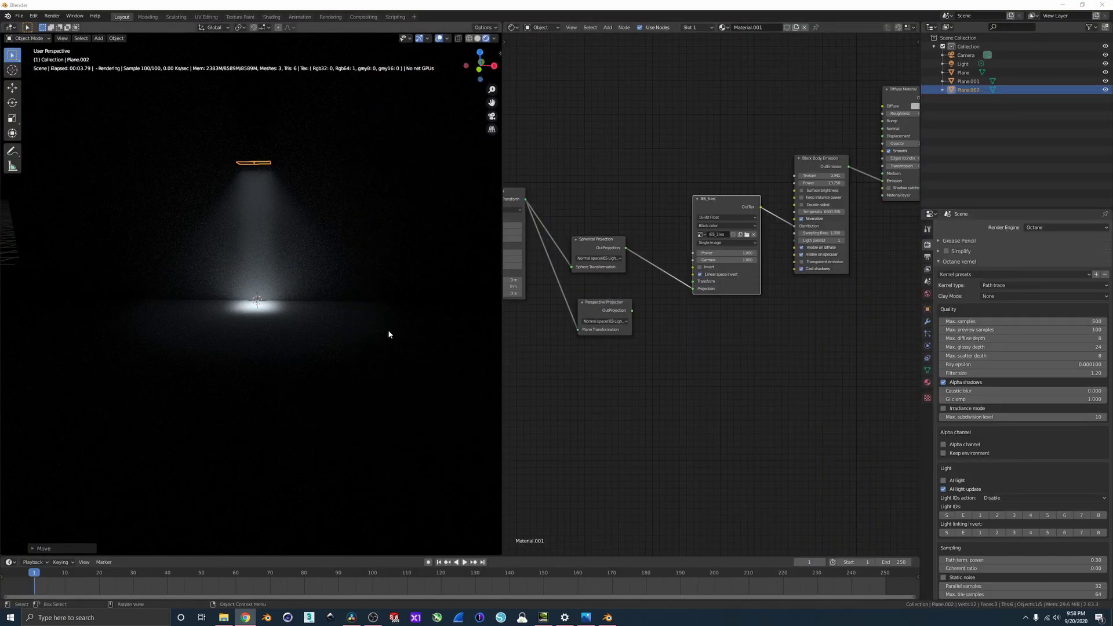
Step: Relink the Spherical Projection node to the image node's projection input and scale the emitting plane down
left_click_drag(693, 289, 625, 333)
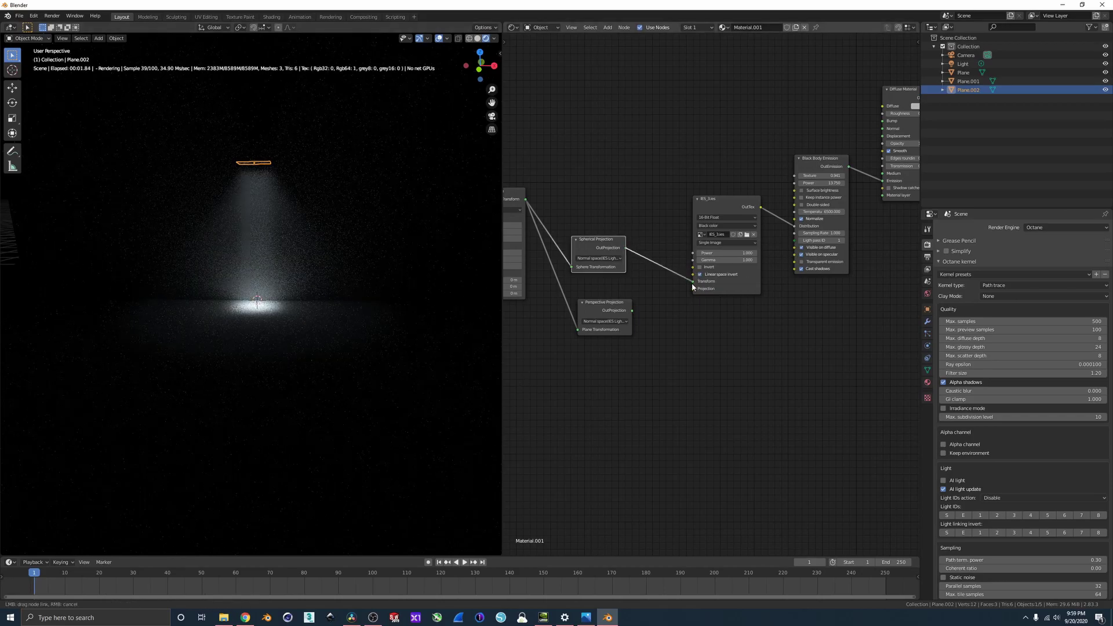
left_click_drag(697, 290, 693, 288)
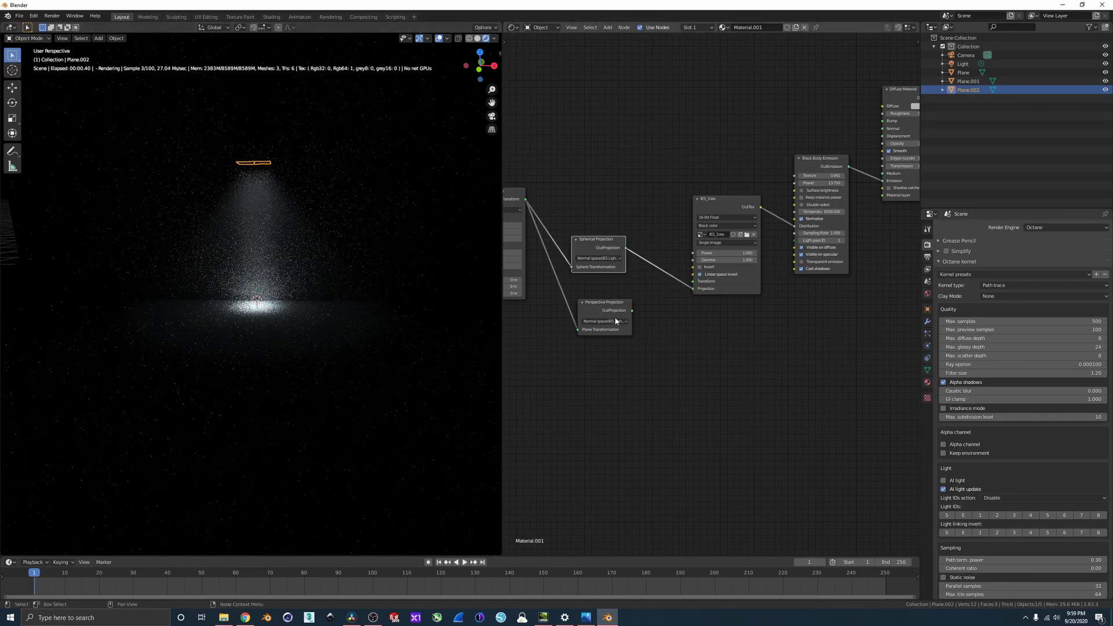
mouse_move(289, 186)
middle_mouse_down()
mouse_move(271, 176)
mouse_move(306, 174)
mouse_move(291, 168)
middle_mouse_up()
key("s")
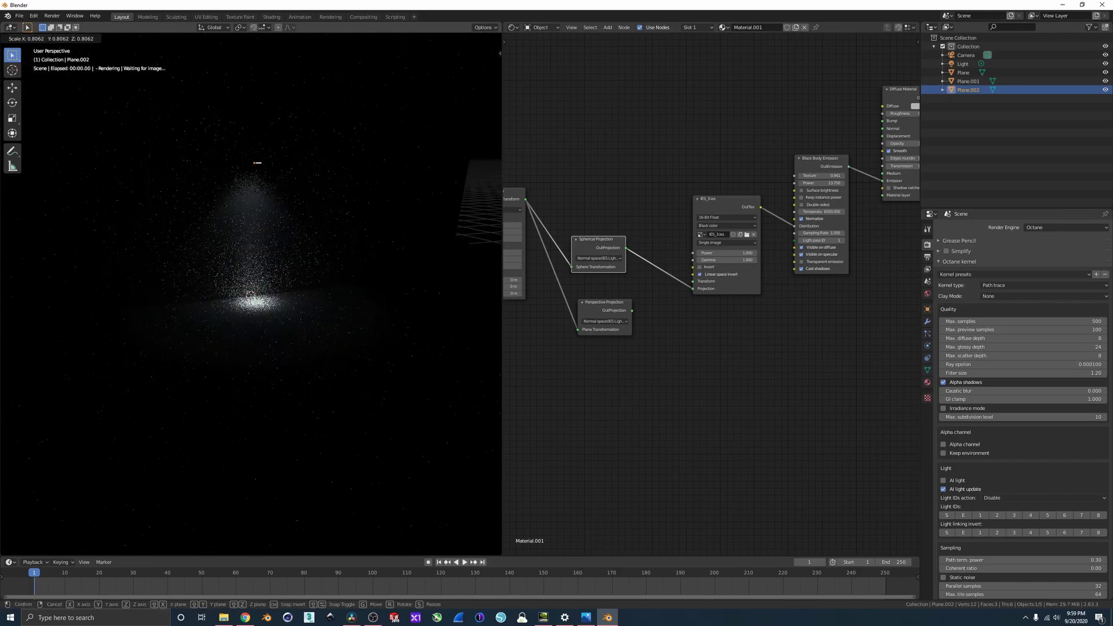
key("Return")
Step: Delete the unused Perspective Projection node and move the Full Transform node lower beside the Spherical Projection node
middle_click_drag(841, 298, 824, 332)
scroll(754, 331, "down", 2)
left_click_drag(619, 332, 612, 323)
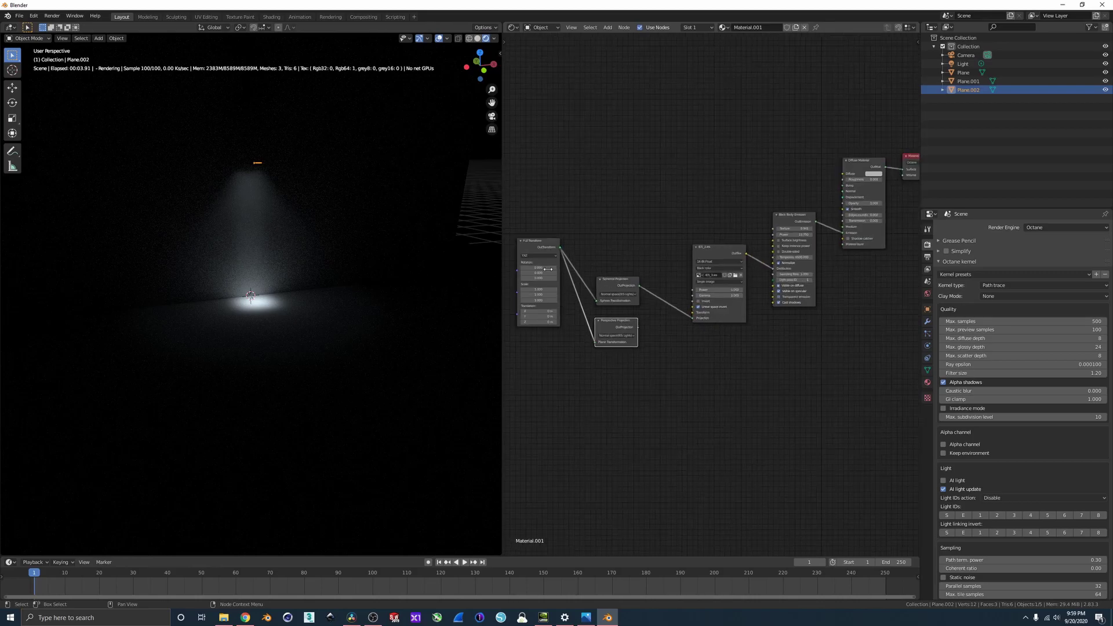
left_click_drag(538, 241, 517, 292)
left_click(606, 322)
key("x")
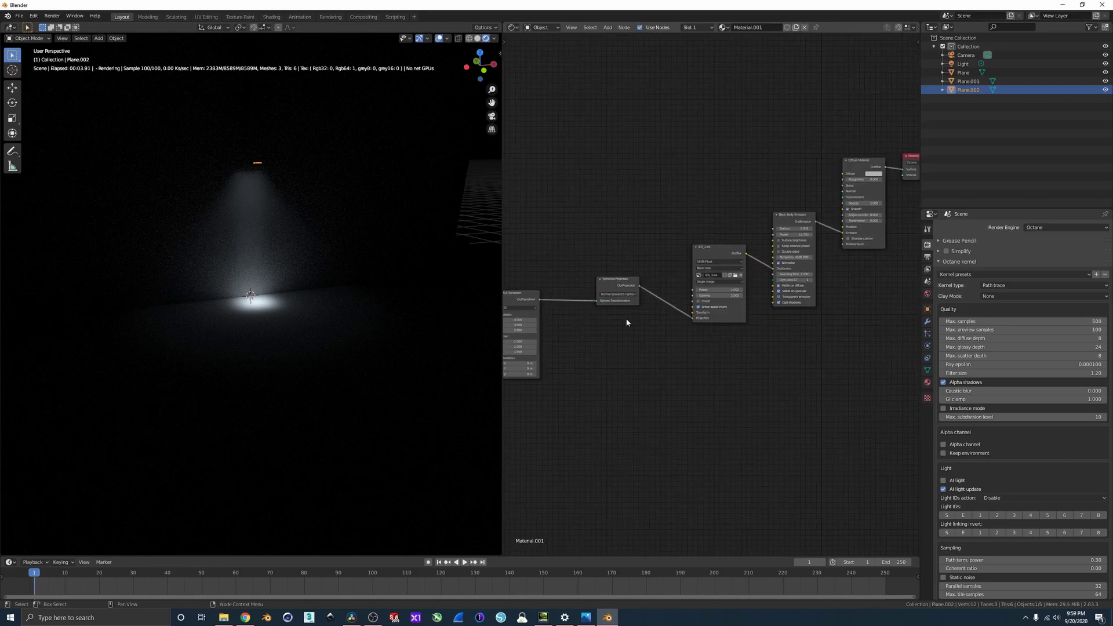
Step: Try Object space as the Spherical Projection node's coordinate space, and set it back to Normal space(IES Lights)
scroll(627, 294, "up", 5)
scroll(650, 296, "up", 2)
left_click(610, 308)
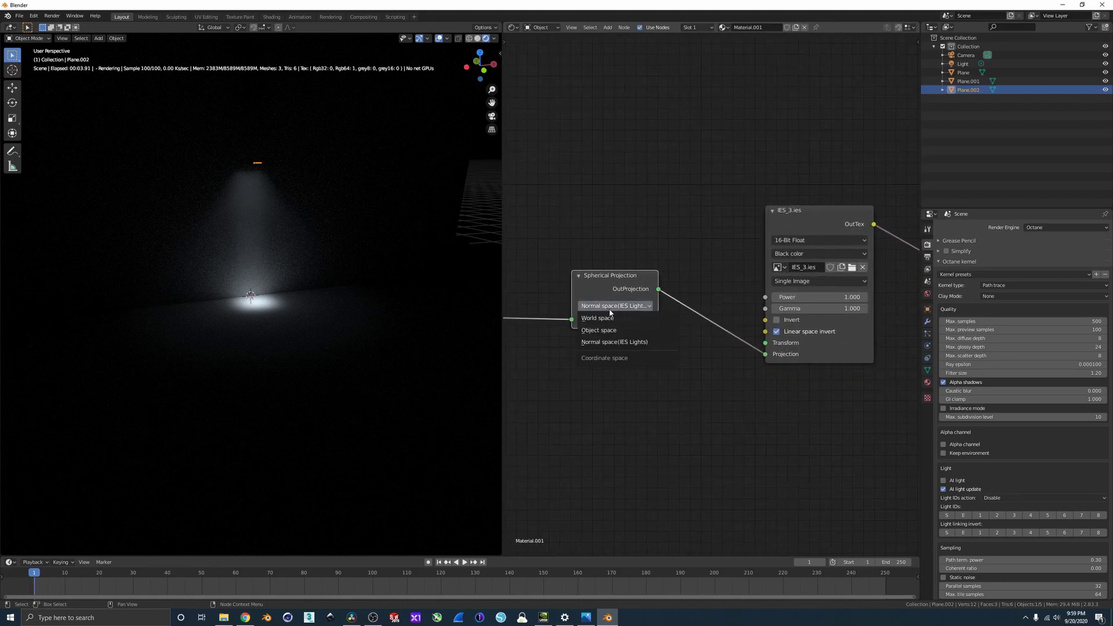
left_click(597, 294)
left_click(603, 308)
left_click(599, 330)
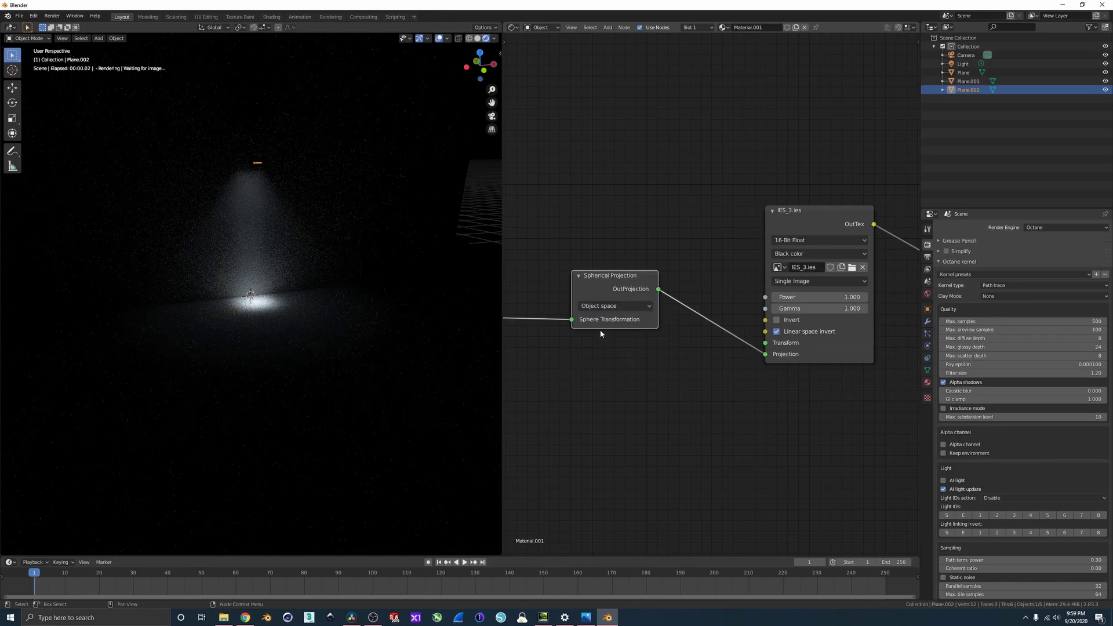
left_click(603, 305)
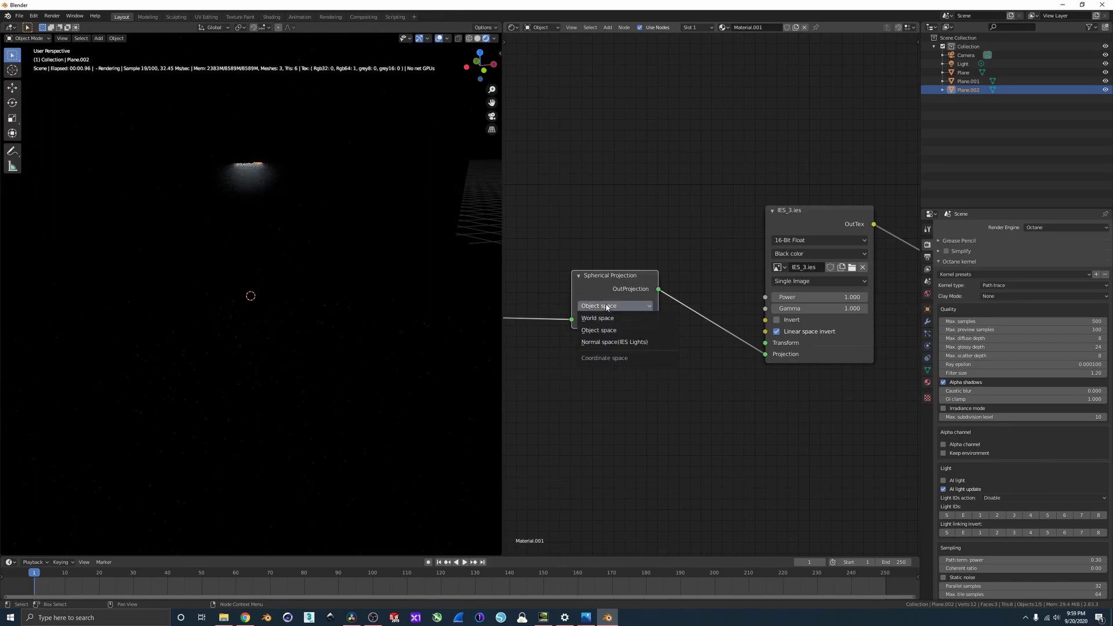
left_click(624, 343)
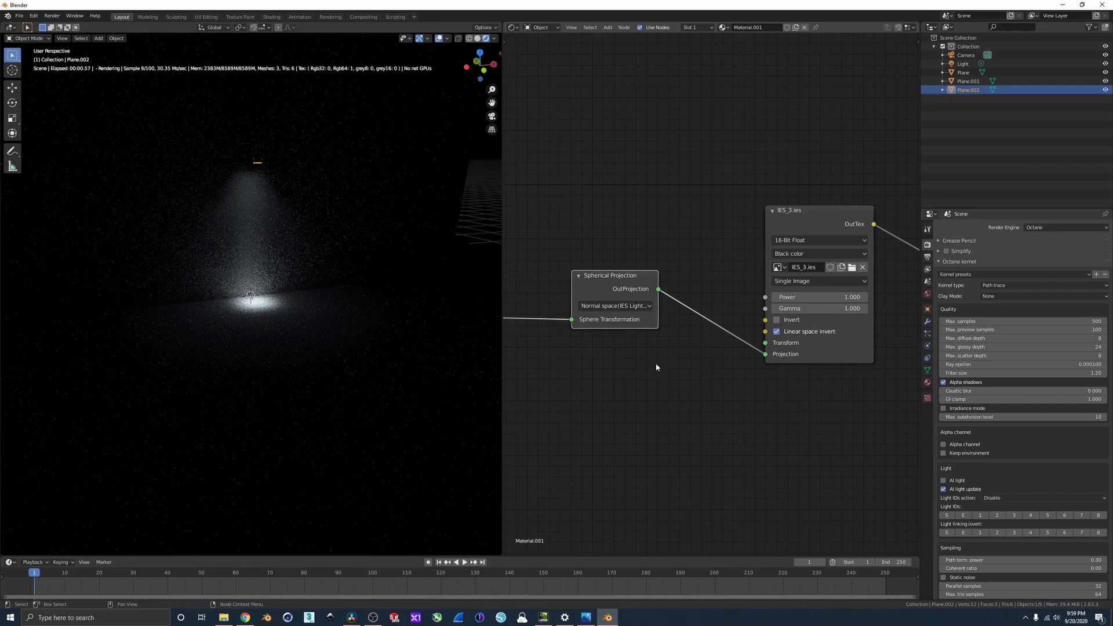
Step: Try rotating the emitting plane to swing its light beam around, and cancel the rotation
scroll(295, 179, "up", 3)
middle_click_drag(313, 173, 315, 253, "shift")
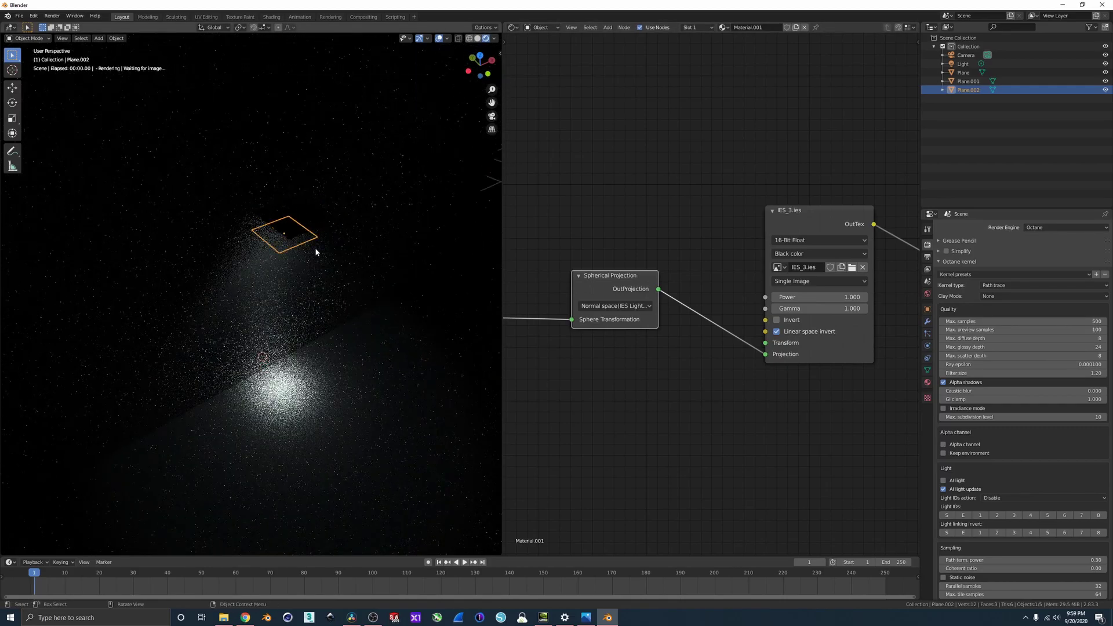
left_click(292, 240)
left_click(292, 240)
key("r")
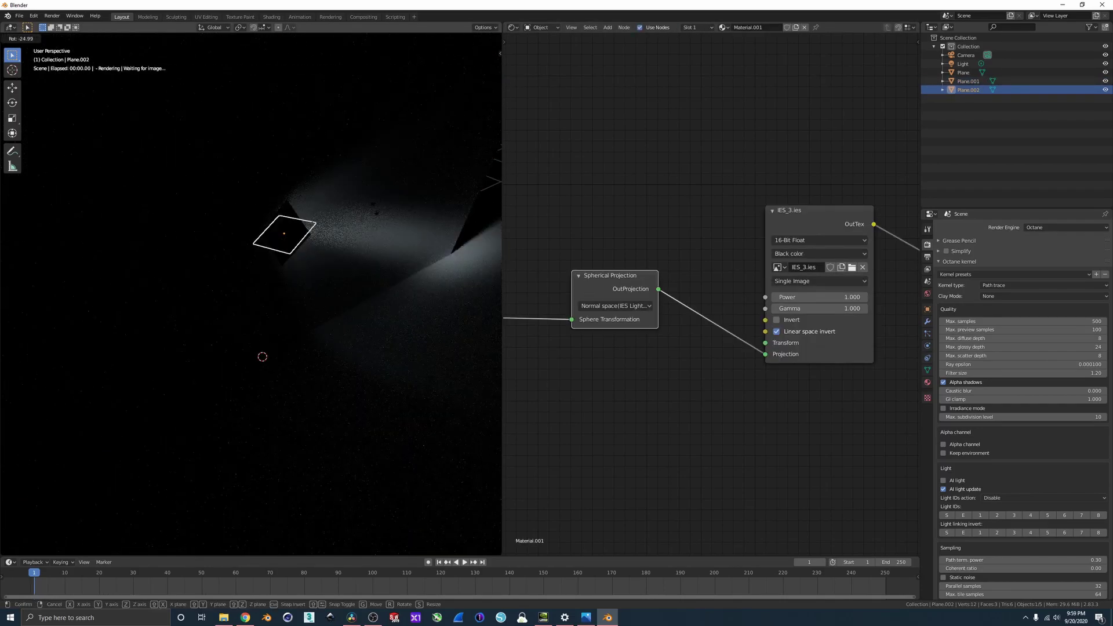
right_click(405, 206)
middle_click_drag(405, 205, 259, 235)
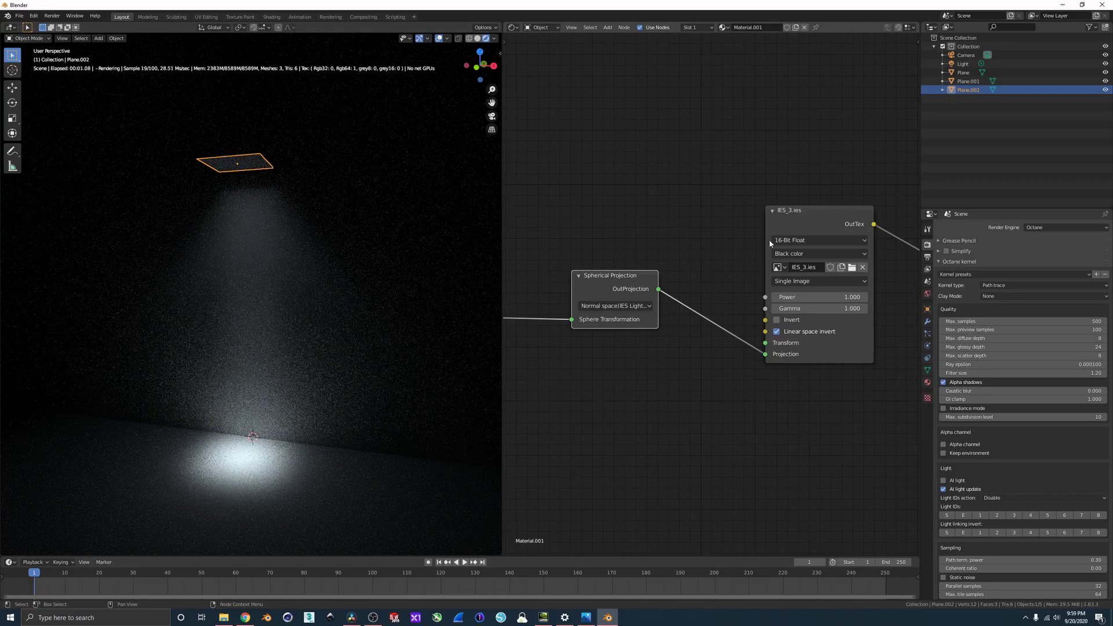
Step: Arrange the Spherical Projection and Full Transform nodes in a compact row leading into the image node
scroll(770, 243, "down", 4)
middle_click_drag(671, 286, 670, 287)
left_click_drag(638, 273, 683, 309)
left_click_drag(522, 290, 608, 322)
middle_click_drag(726, 207, 666, 244)
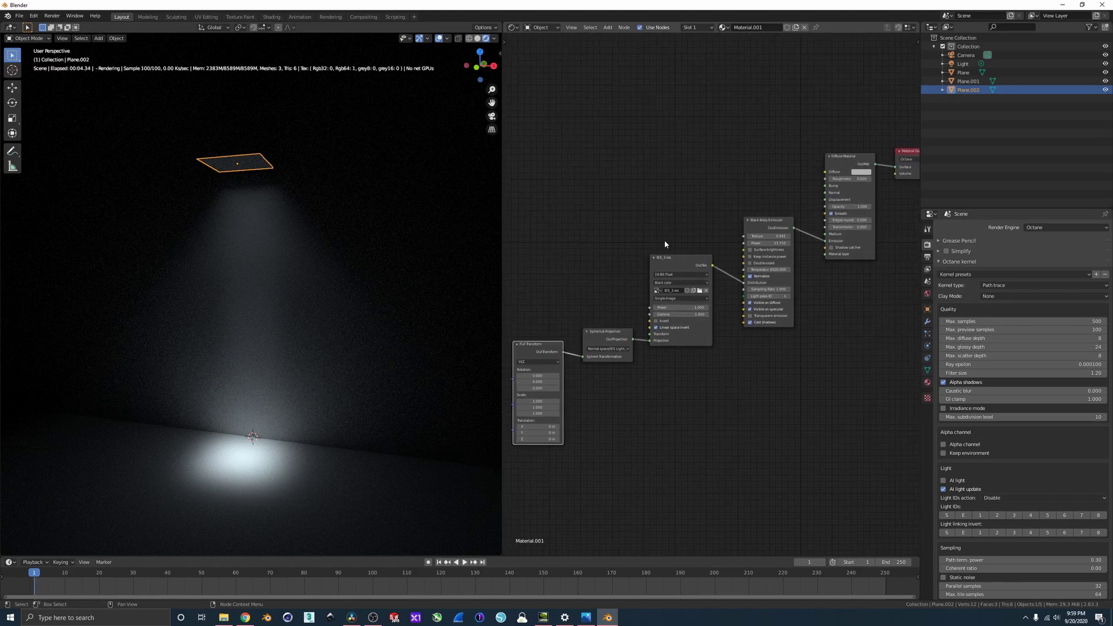
scroll(666, 237, "down", 1)
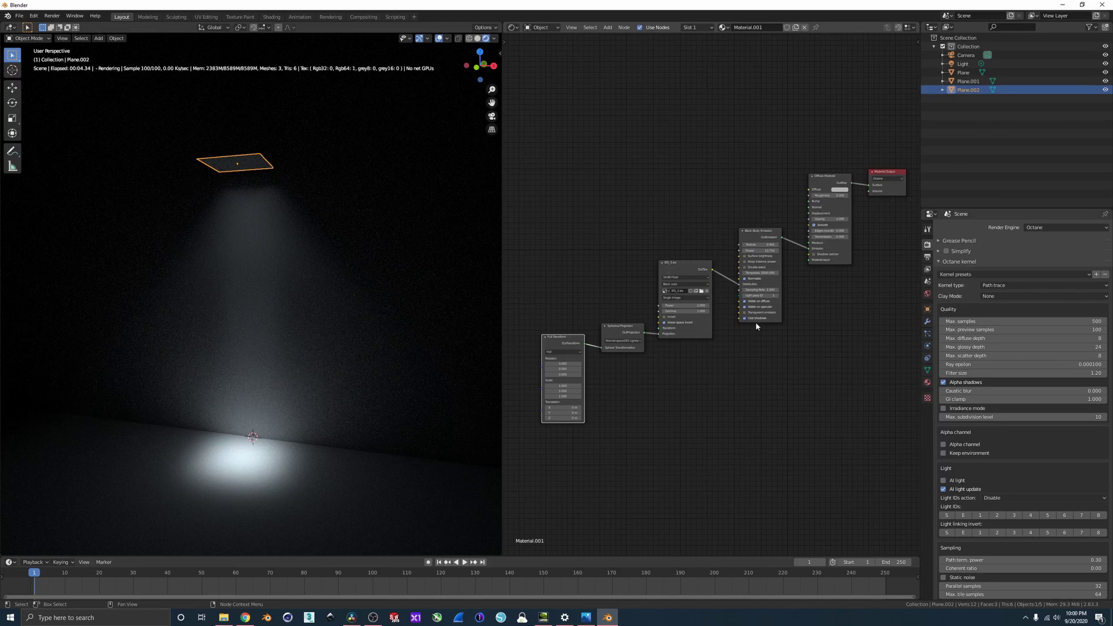
middle_click_drag(755, 322, 745, 317)
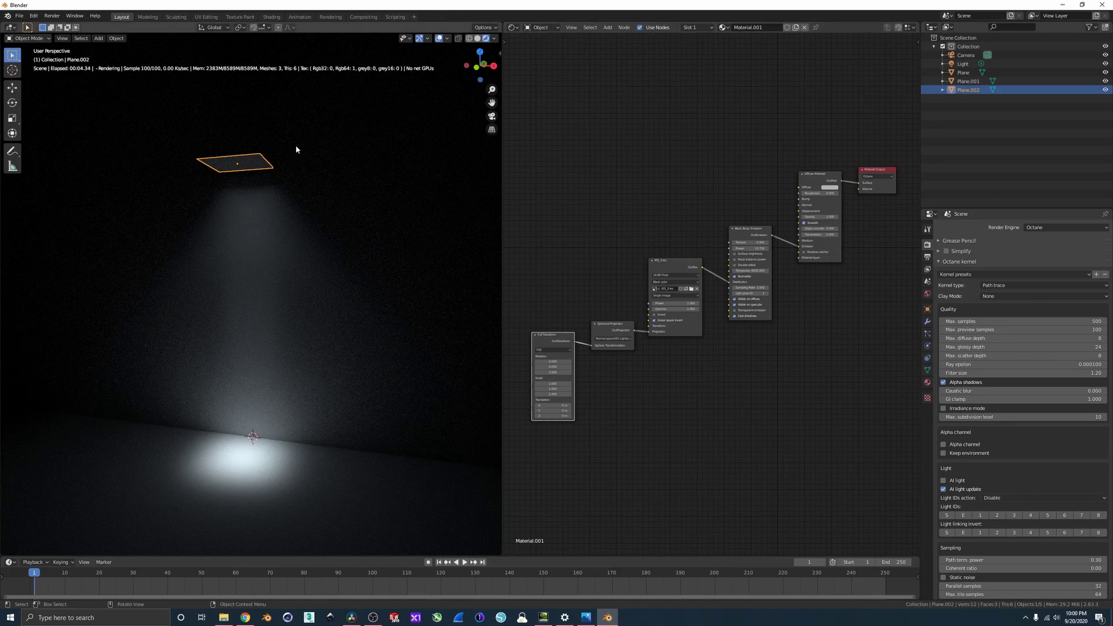
Step: Switch the viewport to solid shading and delete every object in the scene except the camera
middle_click_drag(296, 149, 278, 166)
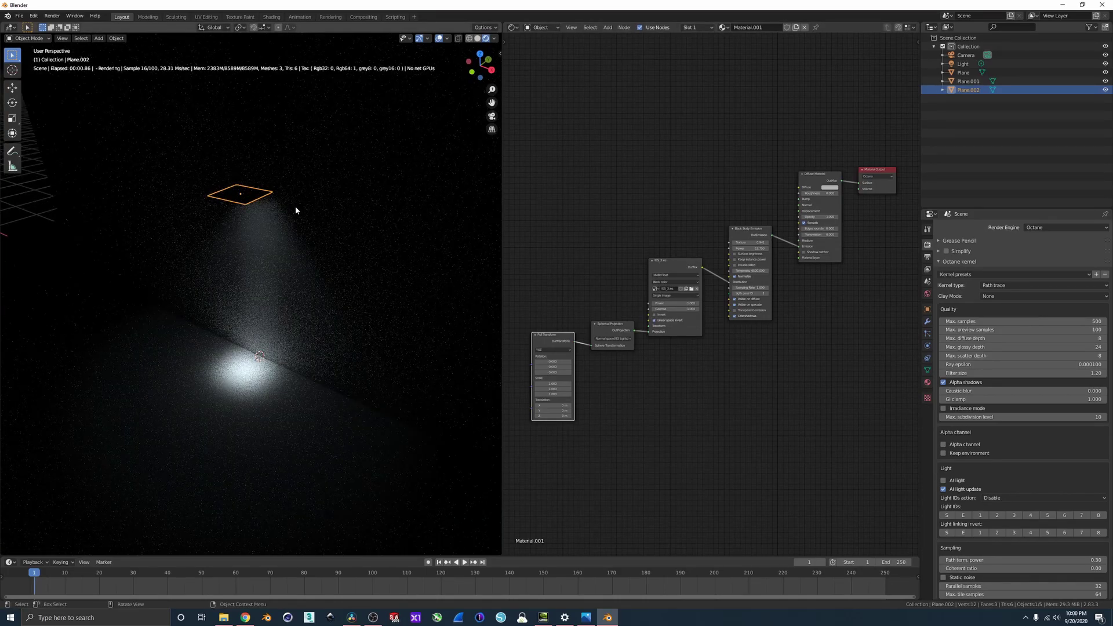
middle_click_drag(290, 211, 295, 193)
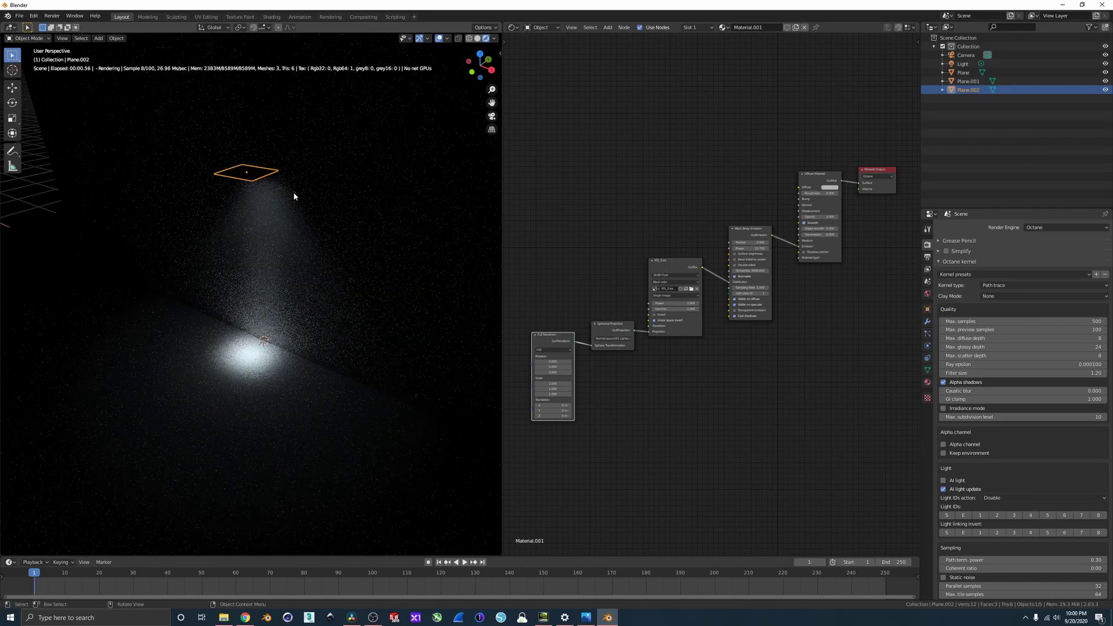
left_click(477, 39)
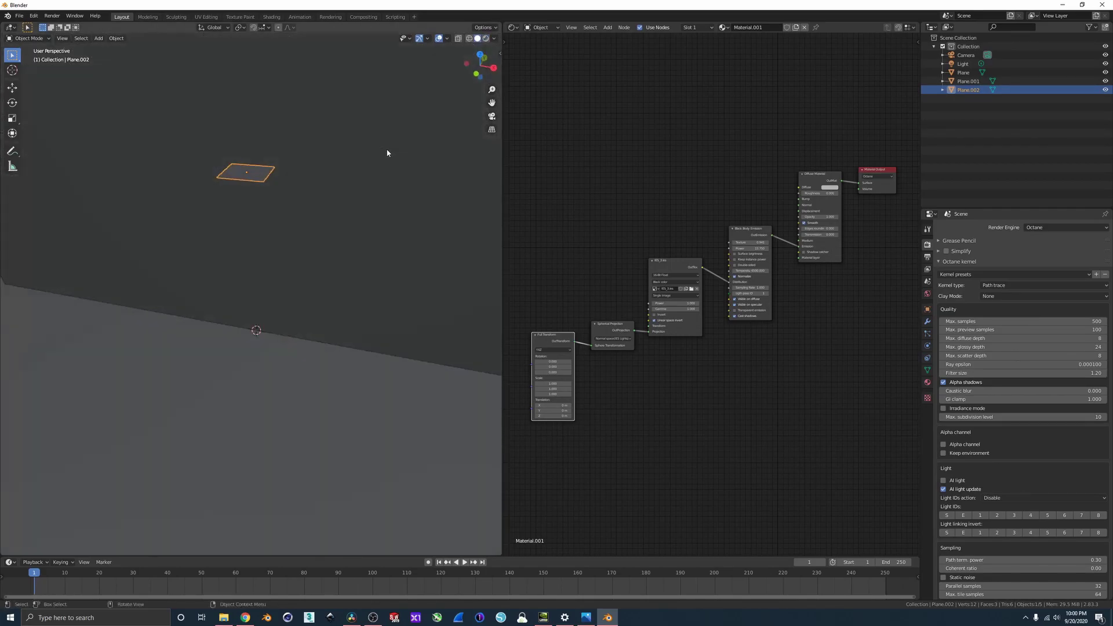
middle_click_drag(384, 147, 377, 159)
scroll(376, 159, "down", 3)
key("a")
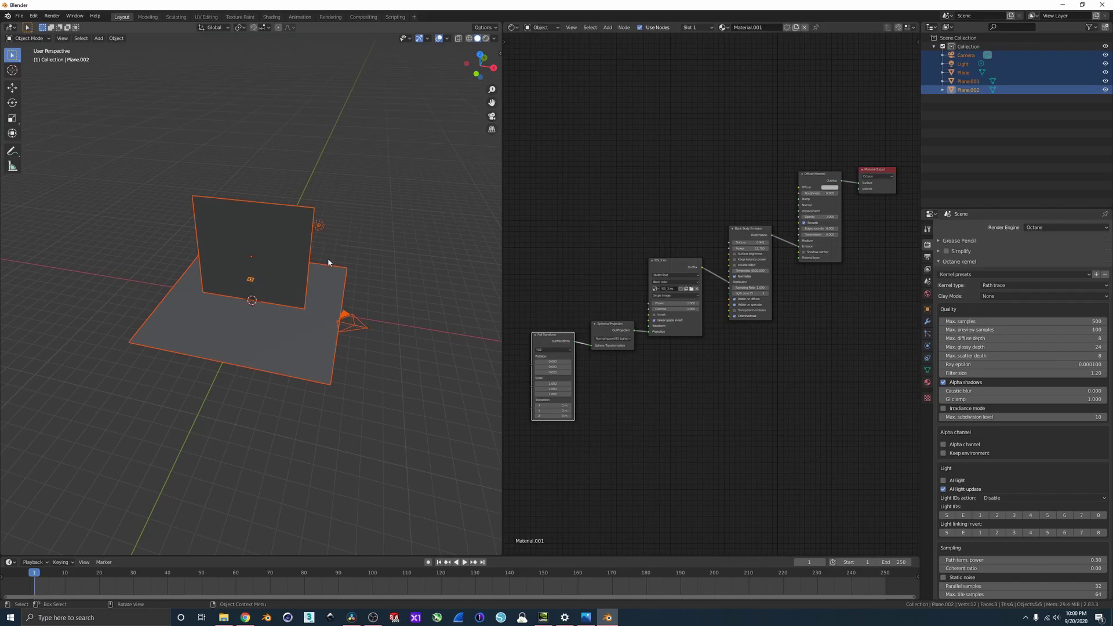
left_click(357, 321, "shift")
key("Delete")
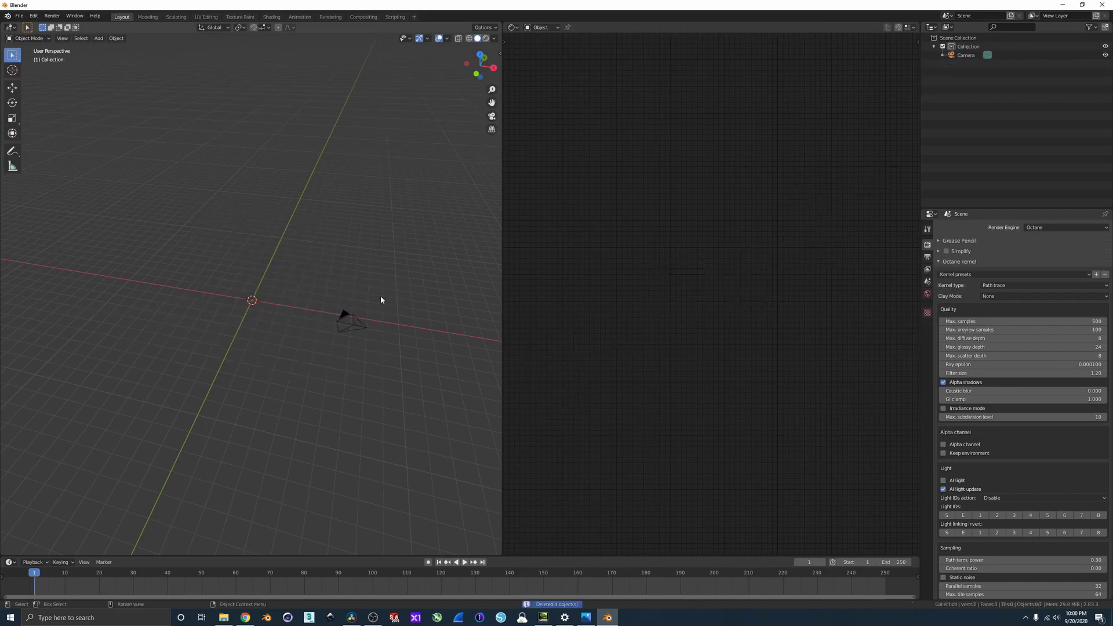
Step: Add a new mesh plane at the scene's origin
key("shift+a")
mouse_move(341, 288)
left_click(376, 288)
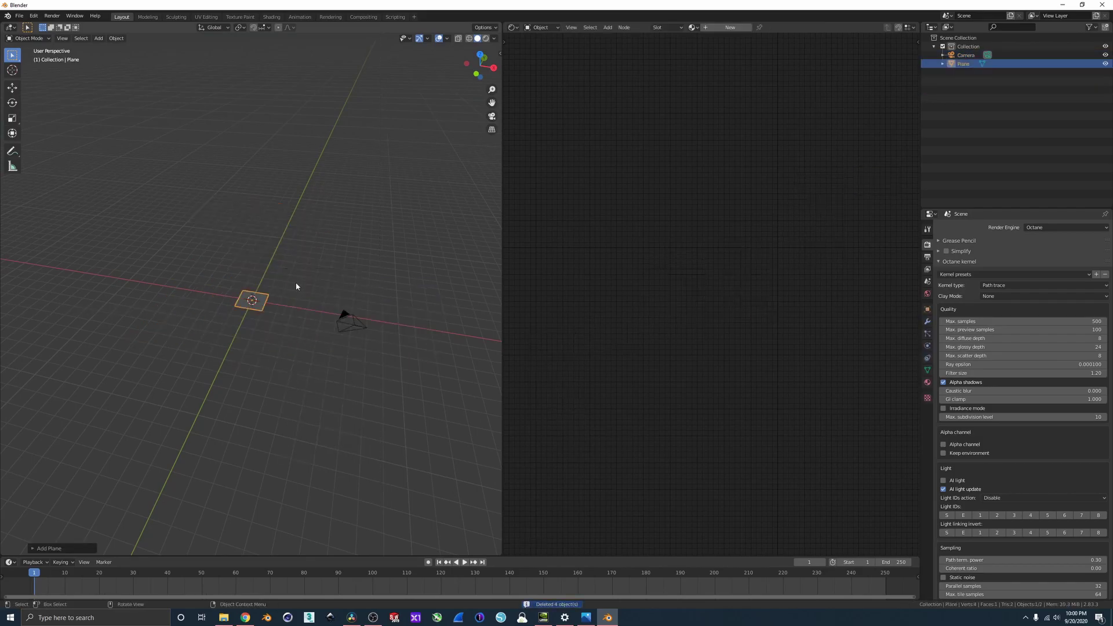
Step: Enlarge the plane into a wide floor, then add a cube and raise it along Z above the floor
key("s")
left_click(135, 195)
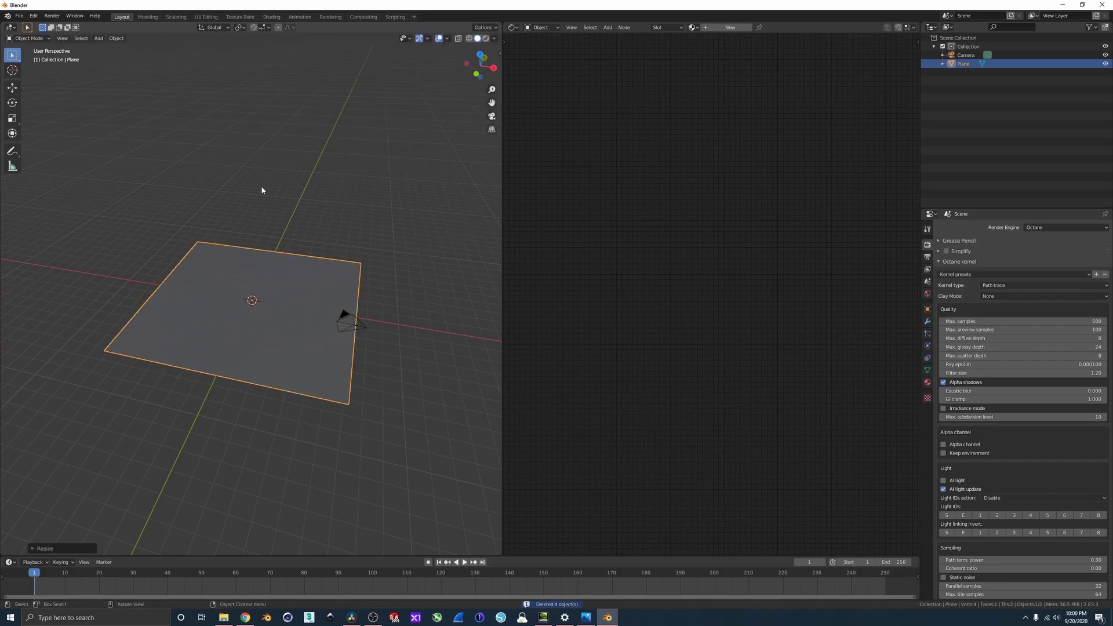
key("shift+a")
left_click(283, 194)
middle_click_drag(262, 275, 286, 258)
key("g")
key("z")
left_click(270, 237)
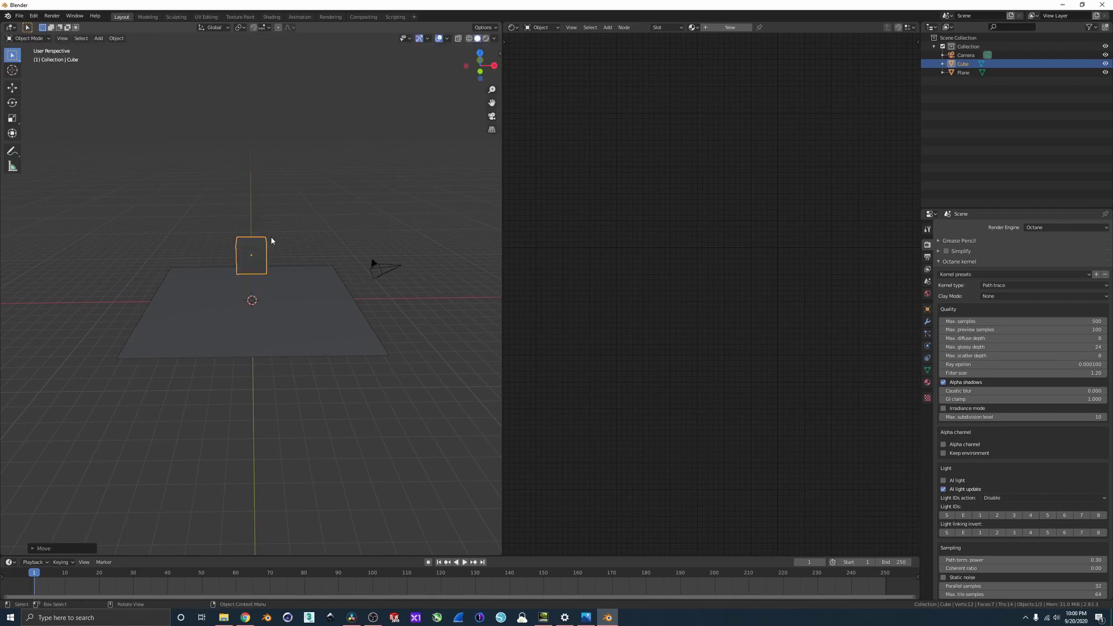
Step: Reposition the camera with walk navigation so the cube faces it straight on, centered above the plane
key("KP_0")
key("shift+grave")
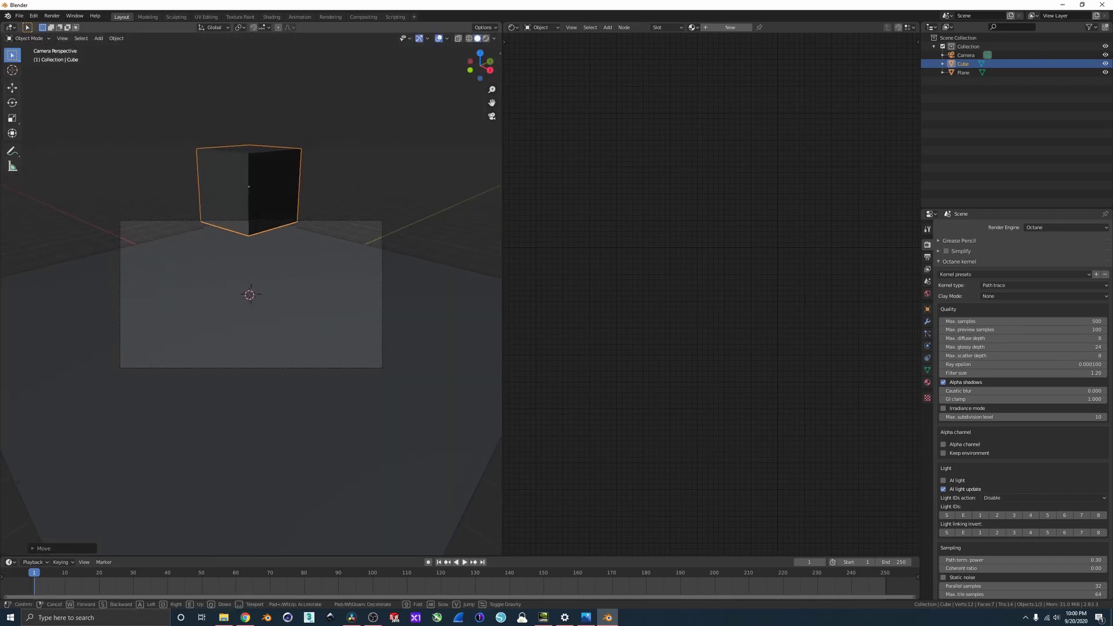
key("s")
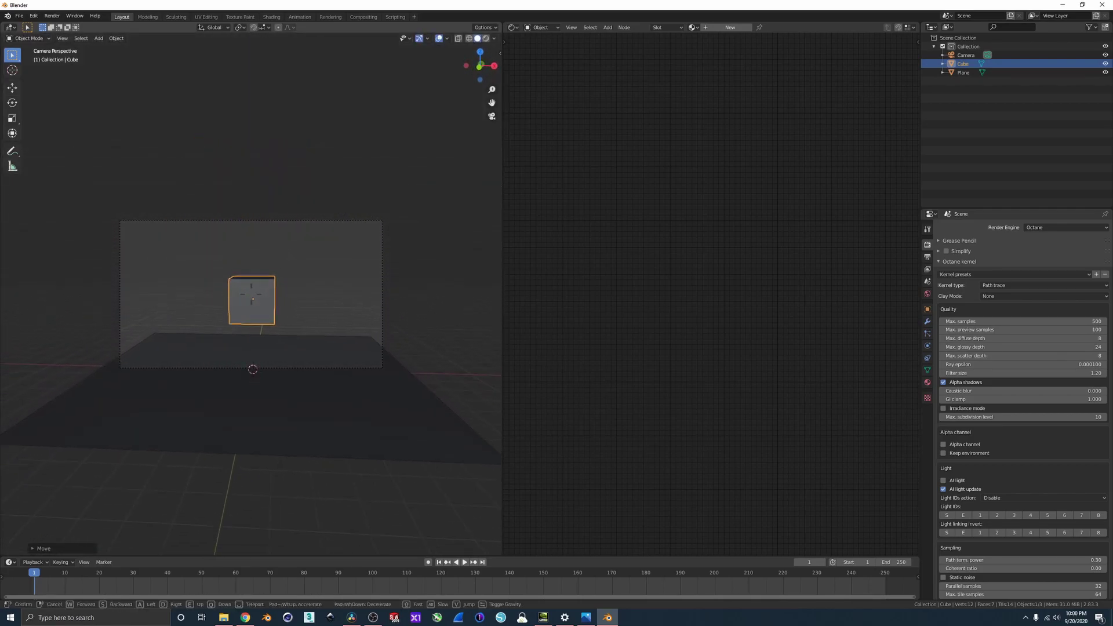
key("w")
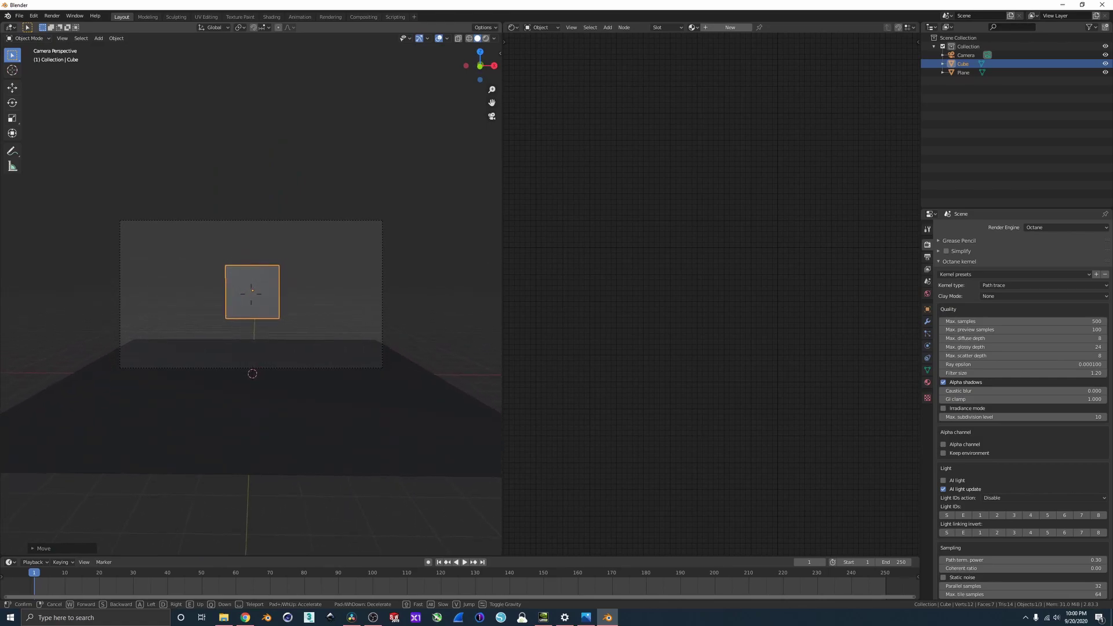
left_click(251, 297)
key("KP_0")
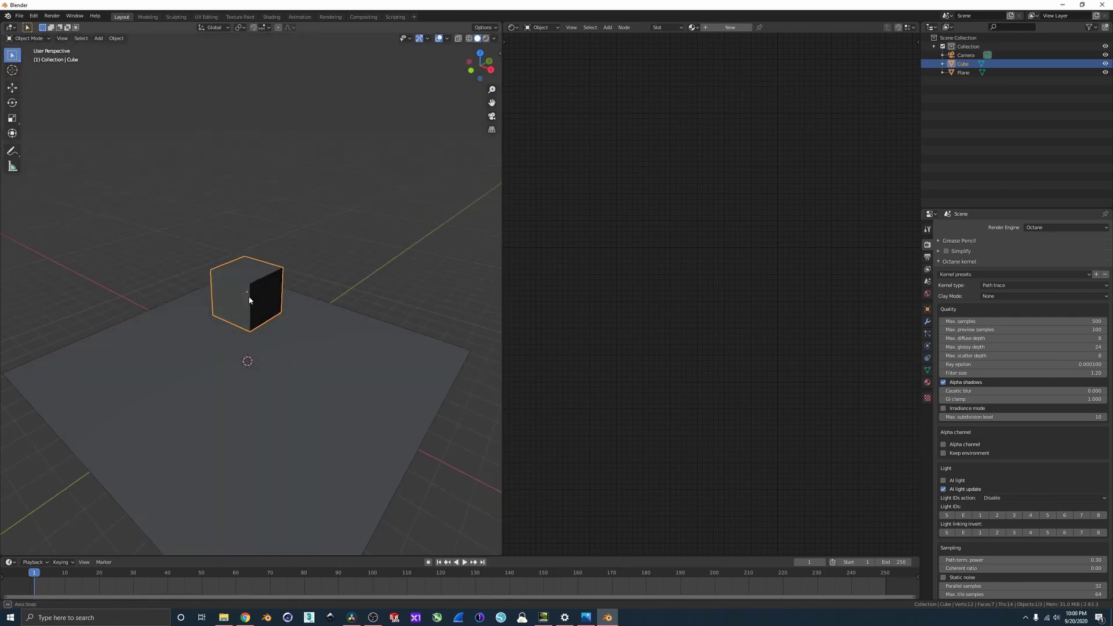
key("KP_0")
Step: Scale the cube down to roughly half its size in the camera view and apply its transform
key("s")
left_click(276, 280)
key("ctrl+a")
left_click(276, 280)
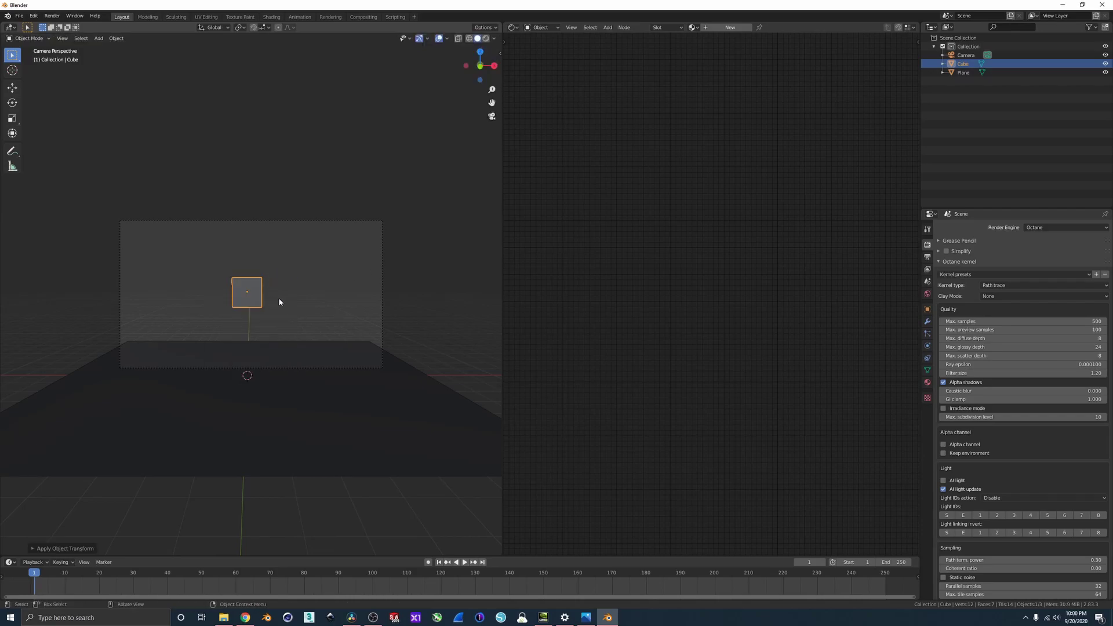
Step: Raise the cube along Z near the upper edge of the camera frame and insert a Location keyframe at frame 1
key("g")
key("z")
left_click(284, 256)
key("i")
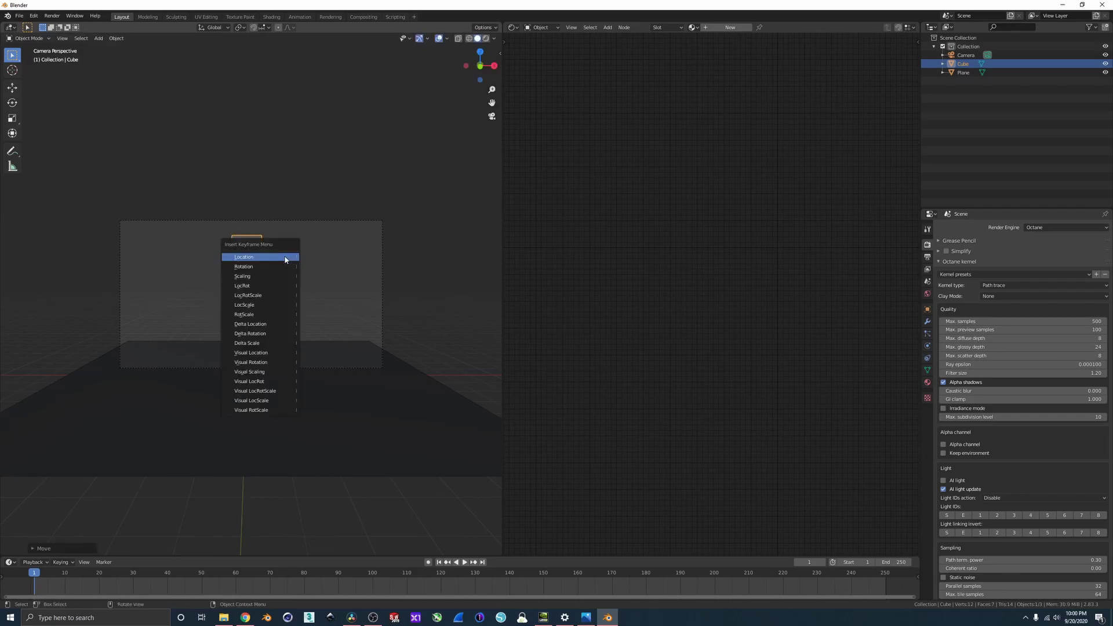
left_click(285, 257)
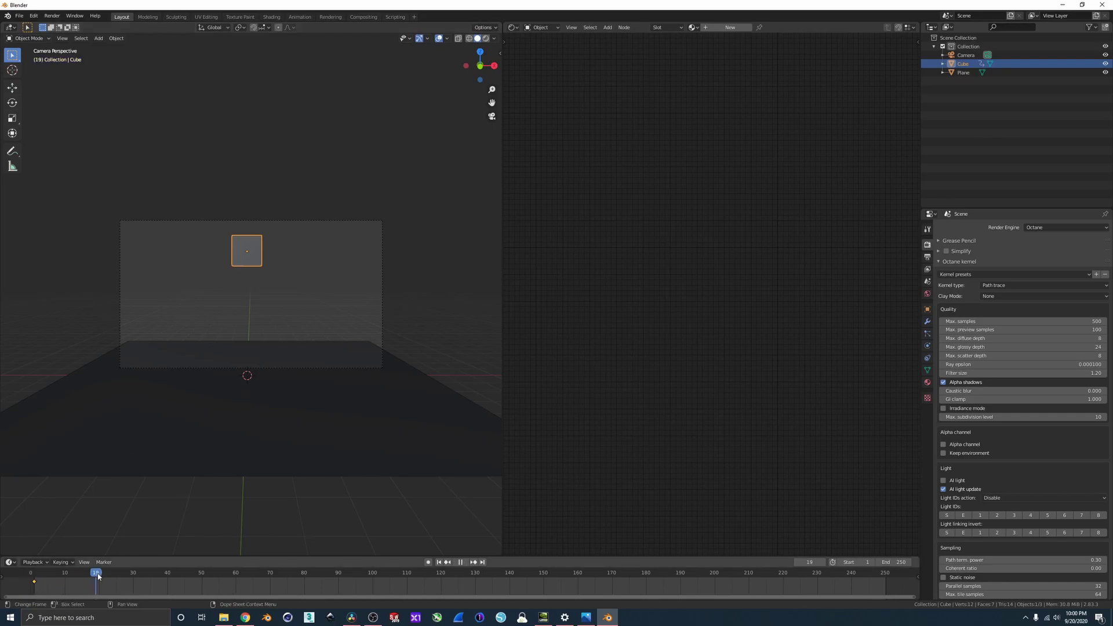
Step: At frame 10, lower the cube along Z to just above the plane and insert a Location keyframe
key("g")
key("z")
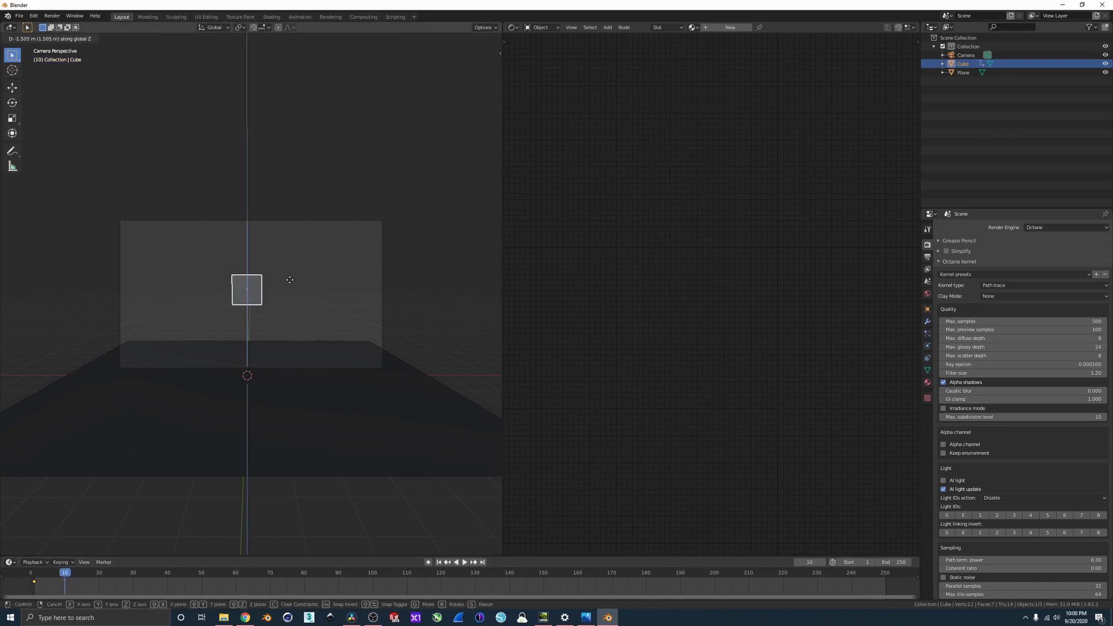
left_click(289, 324)
key("i")
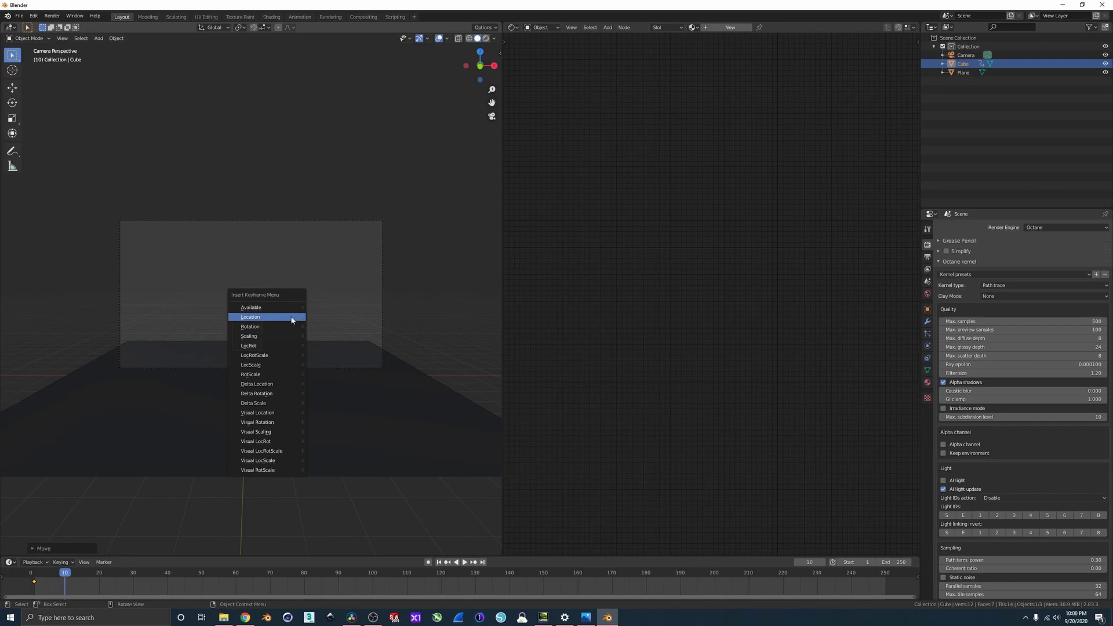
left_click(291, 320)
key("r")
key("z")
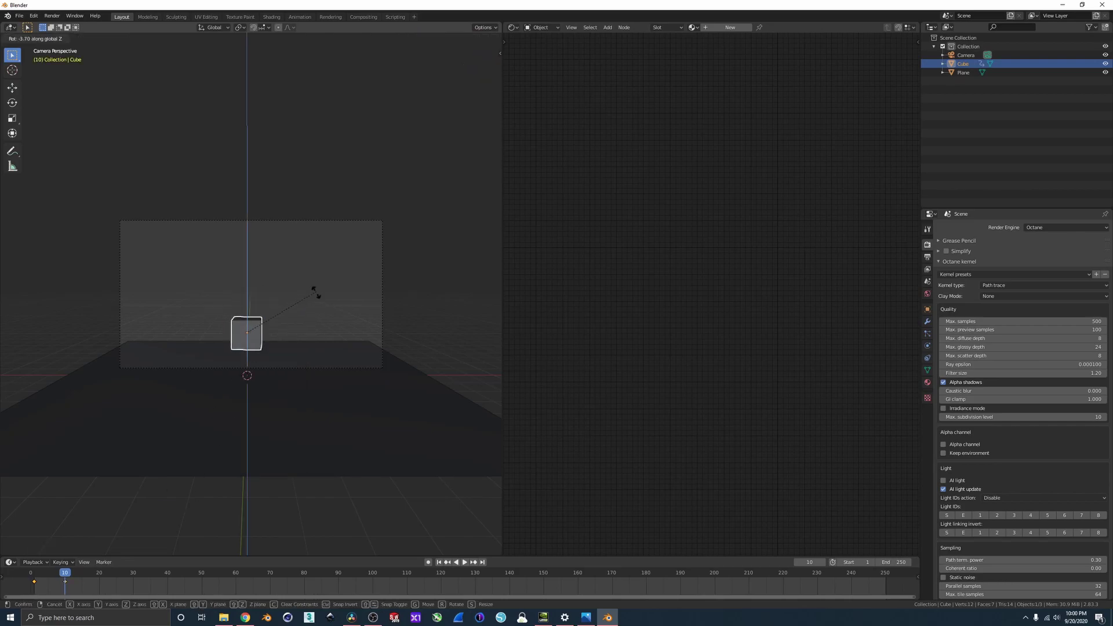
right_click(329, 301)
Step: Tumble the cube with a free trackball rotation at frame 10 and insert a Rotation keyframe
key("r")
key("r")
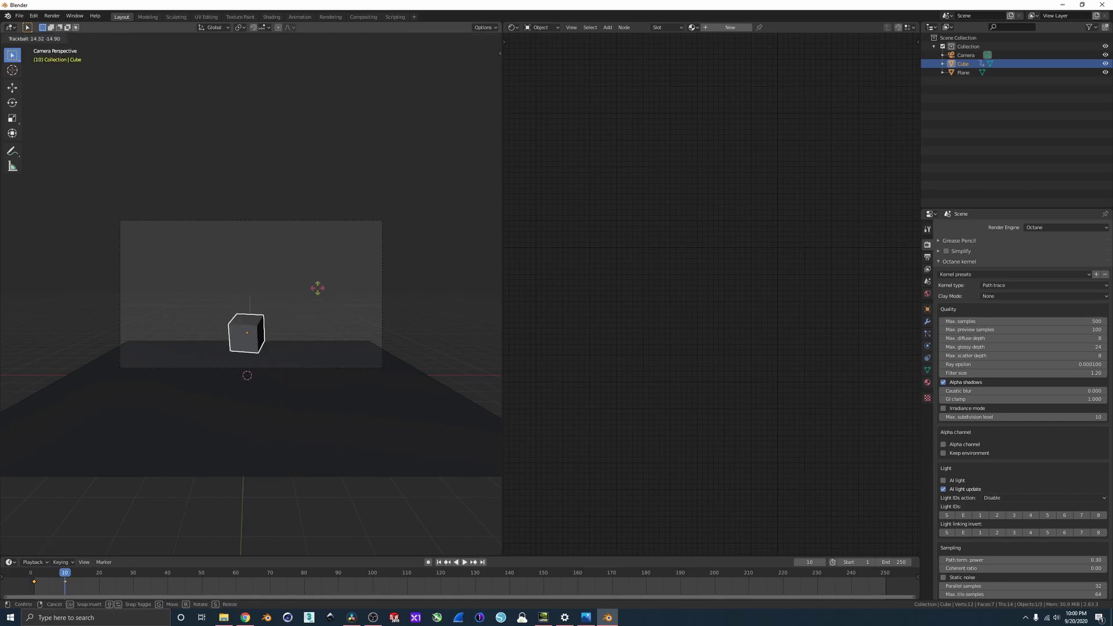
left_click(223, 407)
key("i")
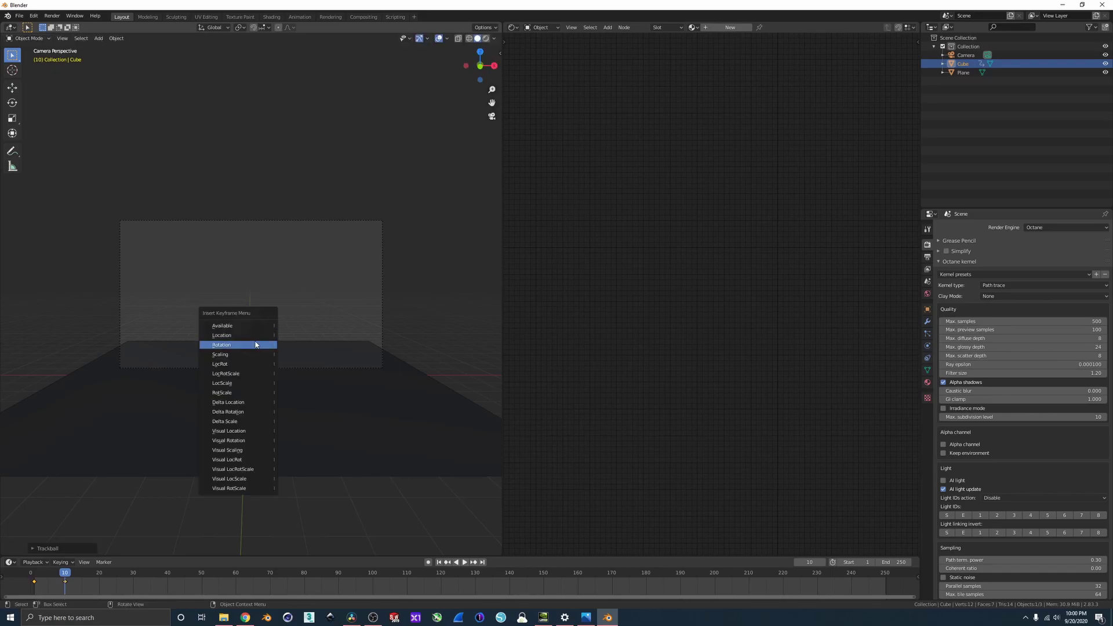
left_click(257, 344)
Step: At frame 1, give the cube a different trackball rotation with a Rotation keyframe, and scrub the animation to frame 6
left_click_drag(52, 576, 34, 576)
key("r")
key("r")
left_click(236, 183)
key("i")
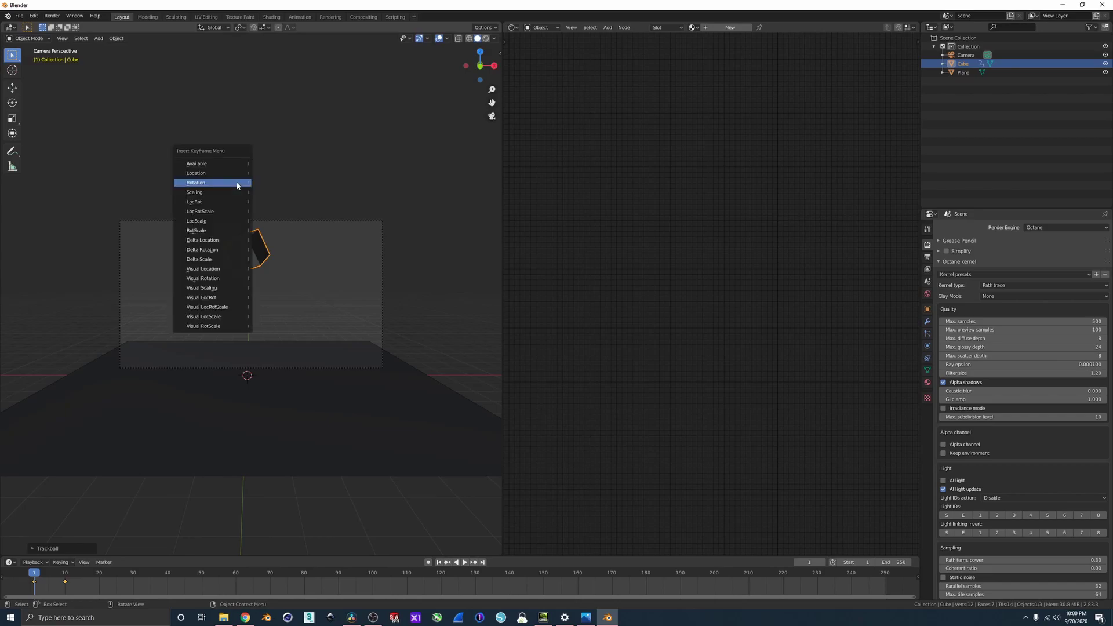
left_click(237, 183)
mouse_move(33, 575)
left_mouse_down()
mouse_move(60, 580)
mouse_move(41, 577)
mouse_move(51, 577)
left_mouse_up()
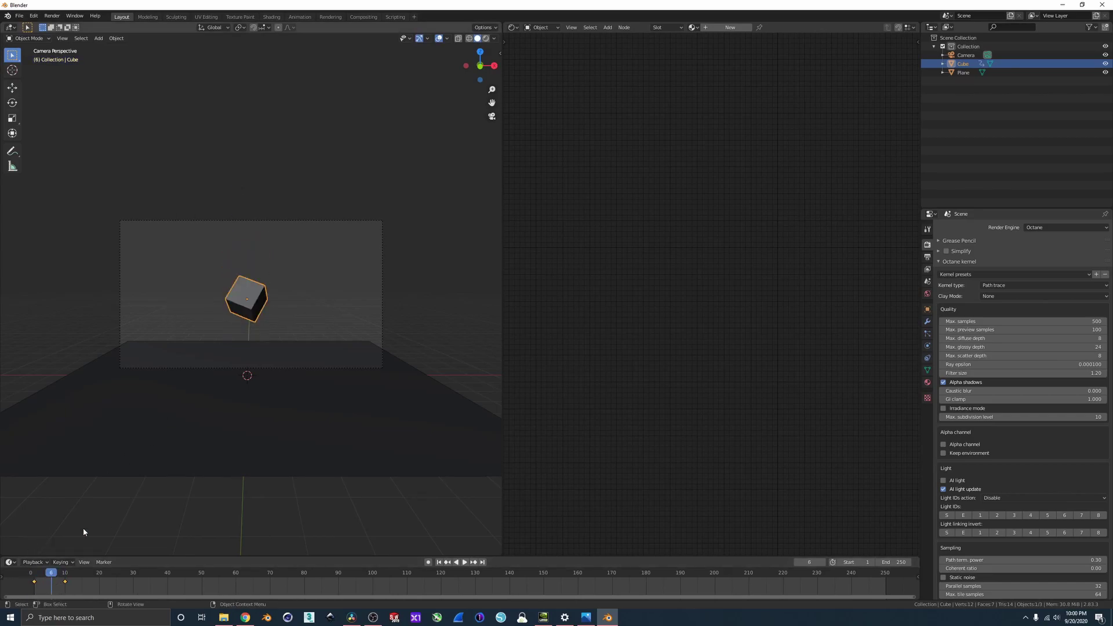
Step: Select the camera and enable Motion Blur in the scene's render settings
left_click(372, 360)
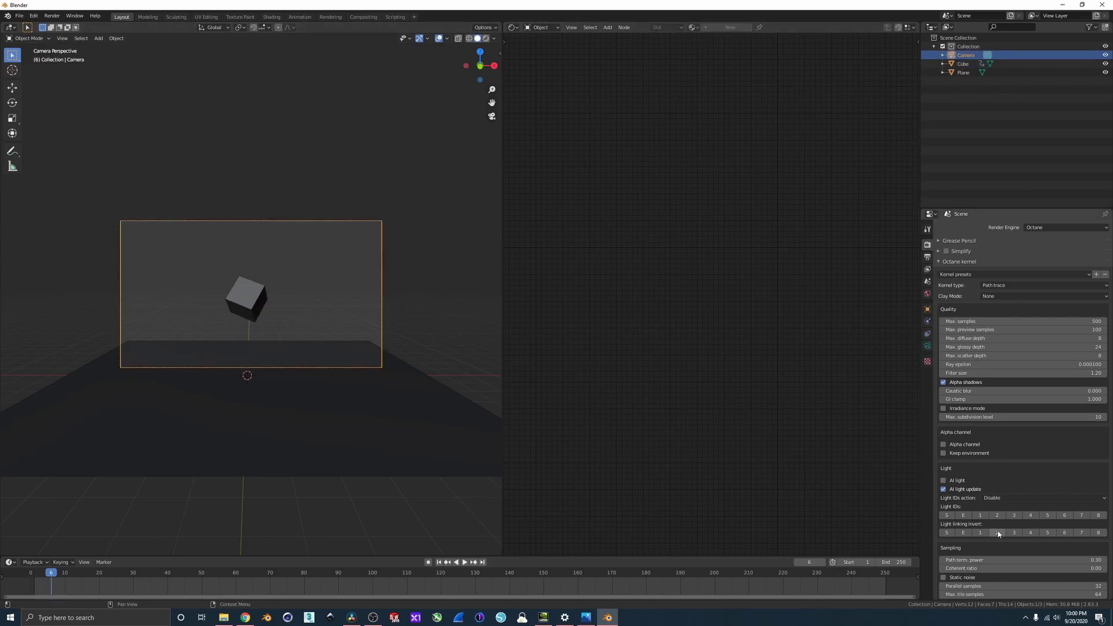
scroll(1078, 231, "down", 10)
left_click(947, 494)
Step: Switch the viewport to rendered shading and set a render region around the camera frame
left_click(486, 38)
key("ctrl+b")
left_click_drag(90, 202, 451, 468)
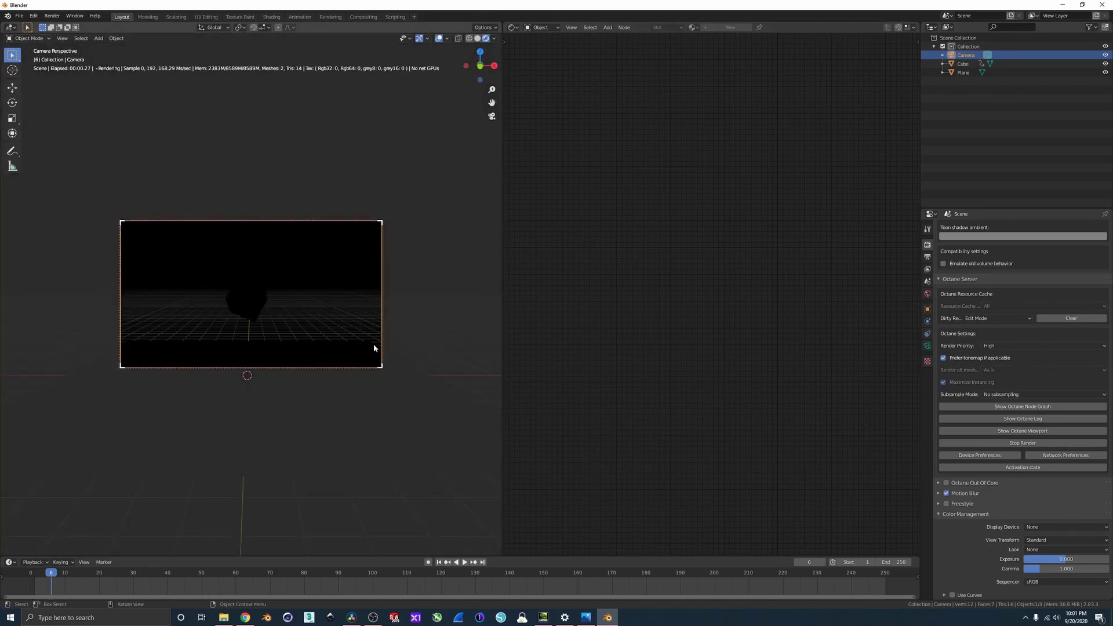
Step: Create a new world with a Daylight Environment and set its power to 0.860
left_click(927, 293)
left_click(1015, 228)
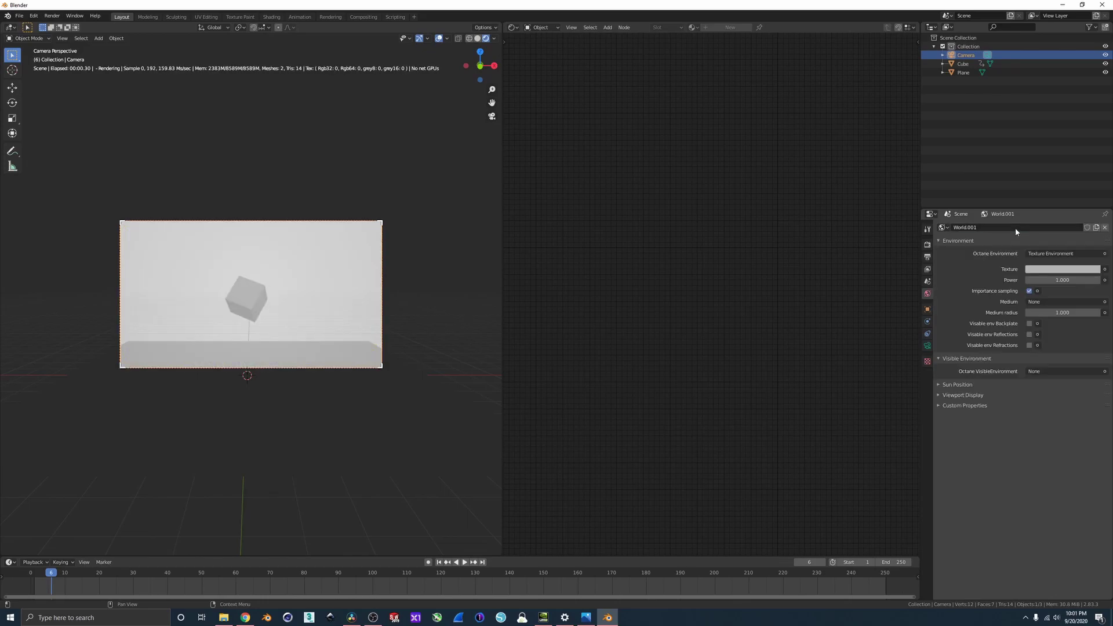
left_click(1064, 253)
left_click(1011, 275)
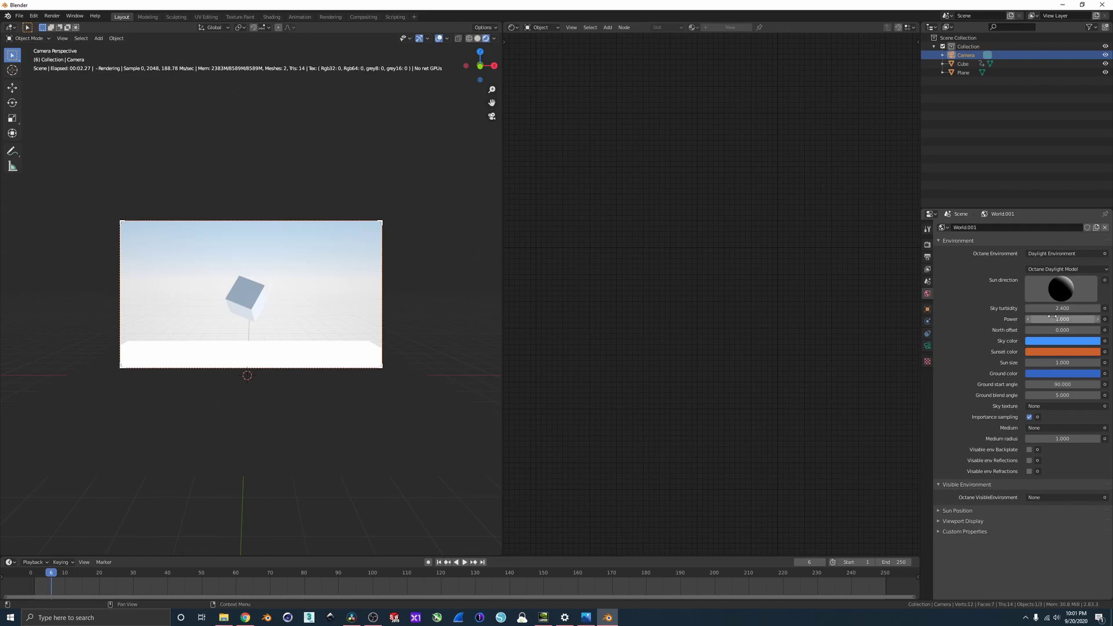
left_click_drag(1062, 320, 1041, 319)
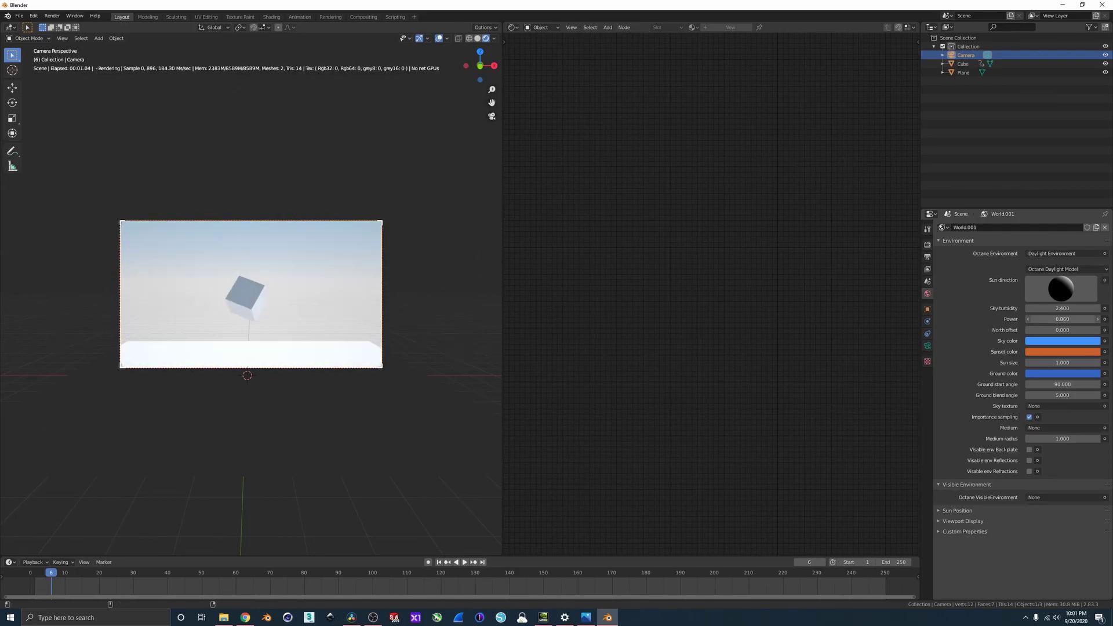
Step: Show the world's node tree and set the Daylight Environment's north offset to 0.280
left_click(542, 47)
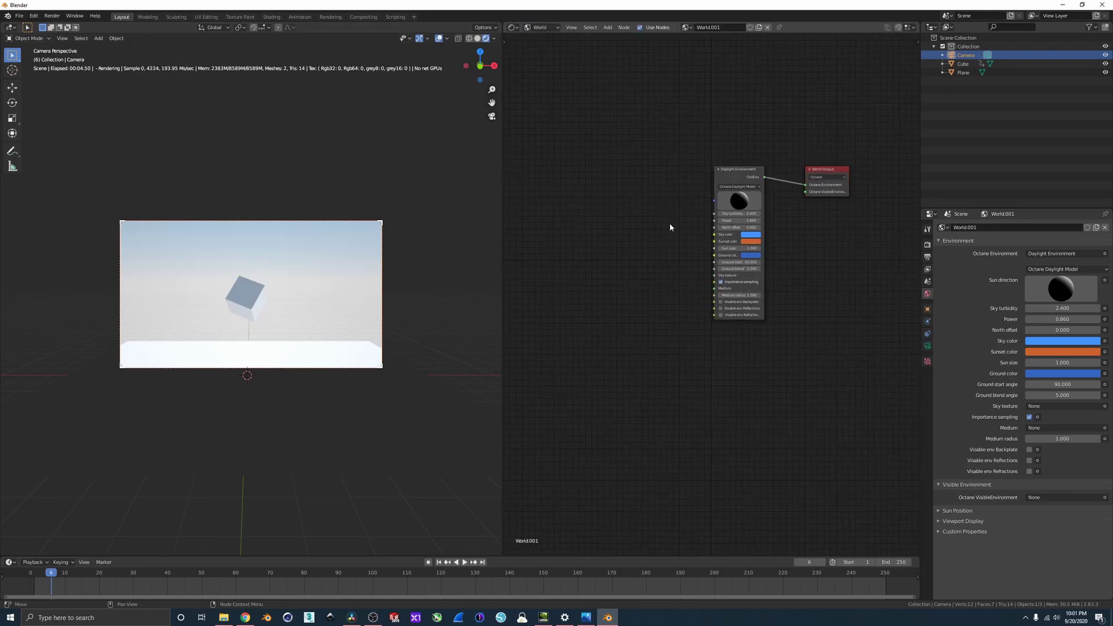
scroll(673, 221, "up", 2)
left_click_drag(752, 195, 778, 196)
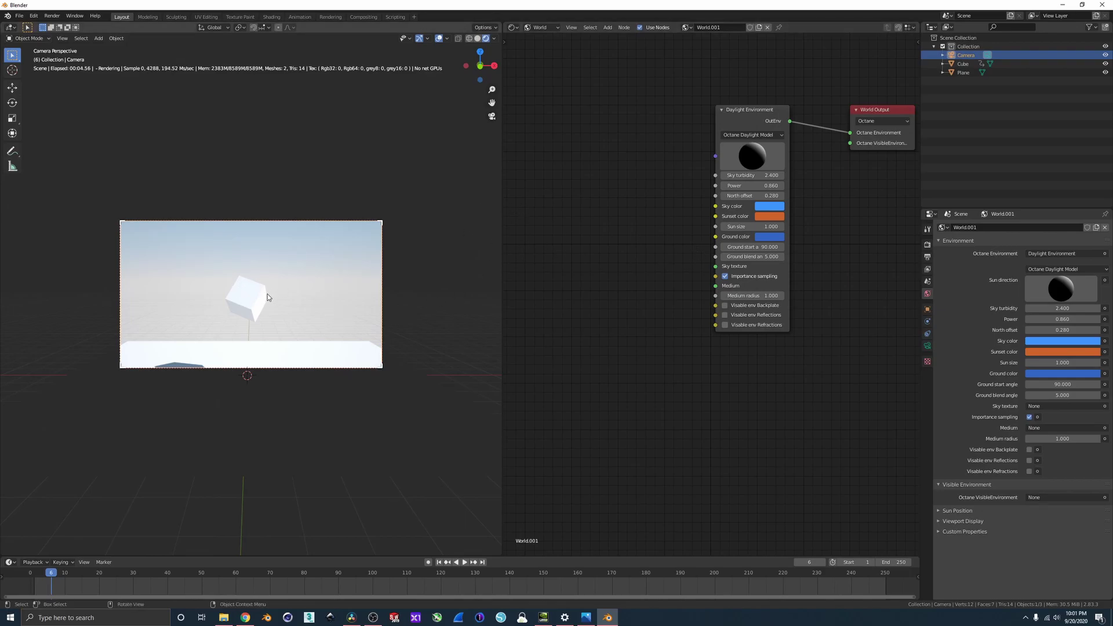
Step: Set the interpolation of the cube's keyframes to Linear and scrub through the motion, stopping at frame 5
mouse_move(51, 574)
left_mouse_down()
mouse_move(35, 574)
mouse_move(59, 582)
mouse_move(37, 580)
left_mouse_up()
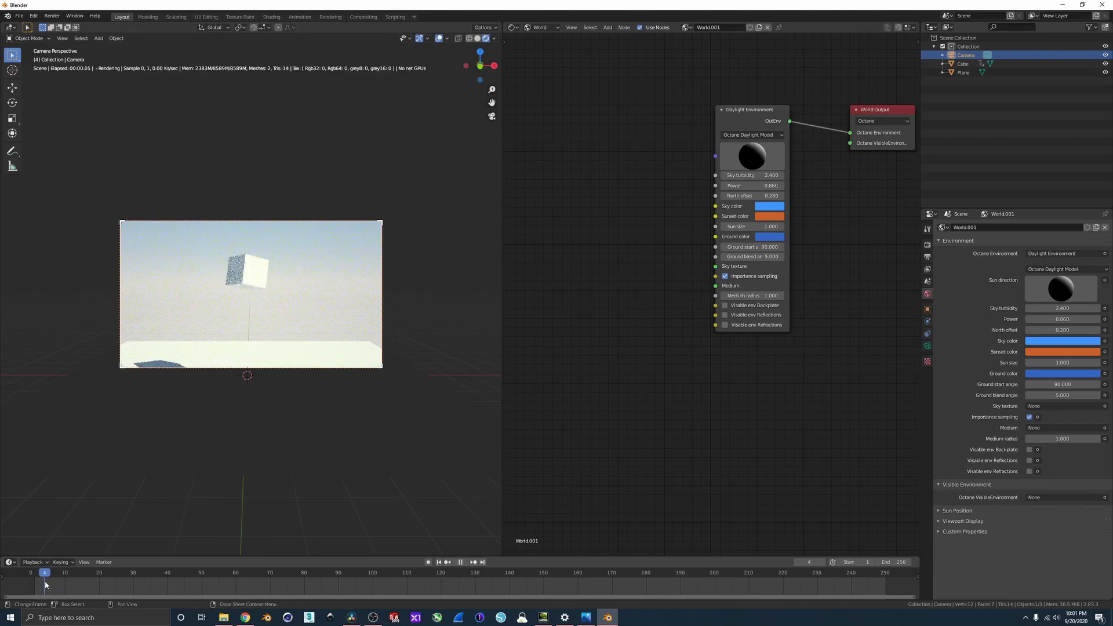
left_click(252, 253)
right_click(74, 588)
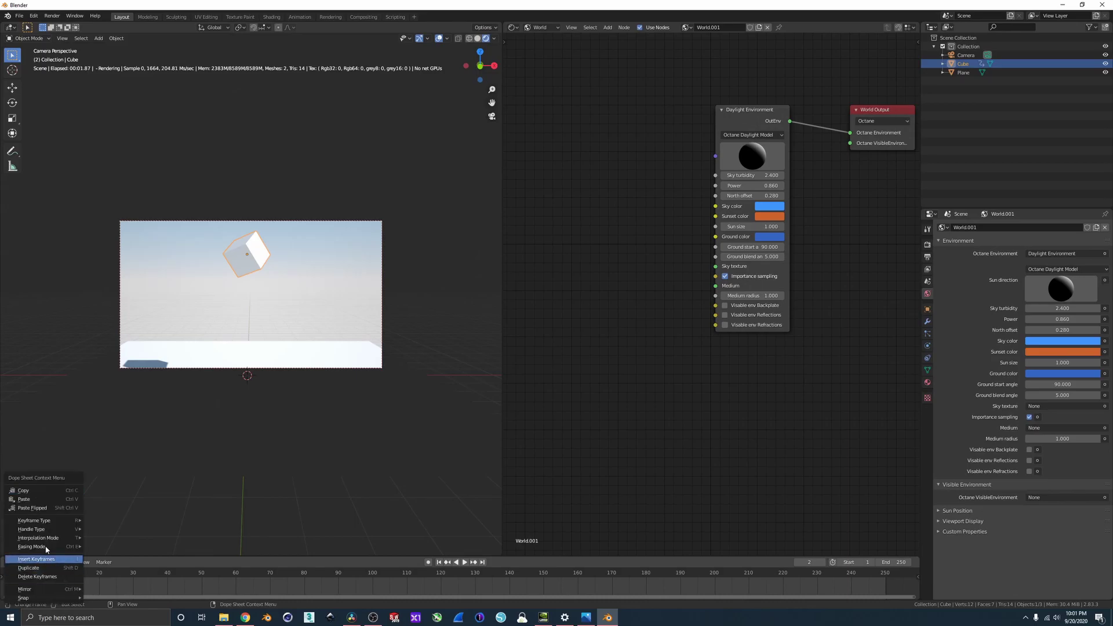
mouse_move(54, 540)
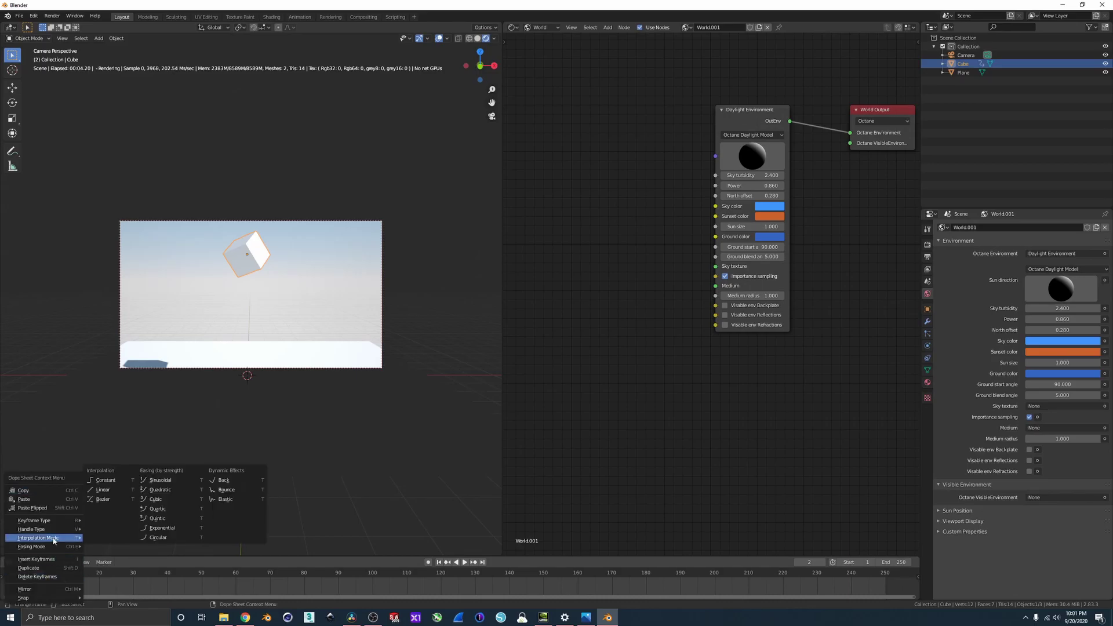
left_click(97, 499)
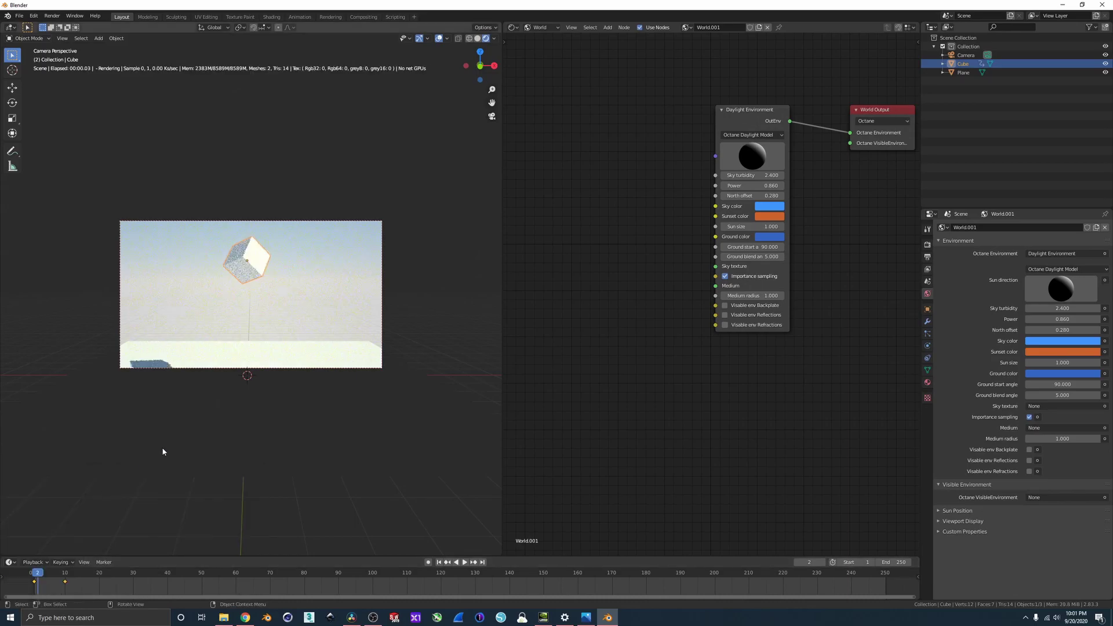
left_click(32, 576)
mouse_move(31, 575)
left_mouse_down()
mouse_move(63, 577)
mouse_move(48, 576)
left_mouse_up()
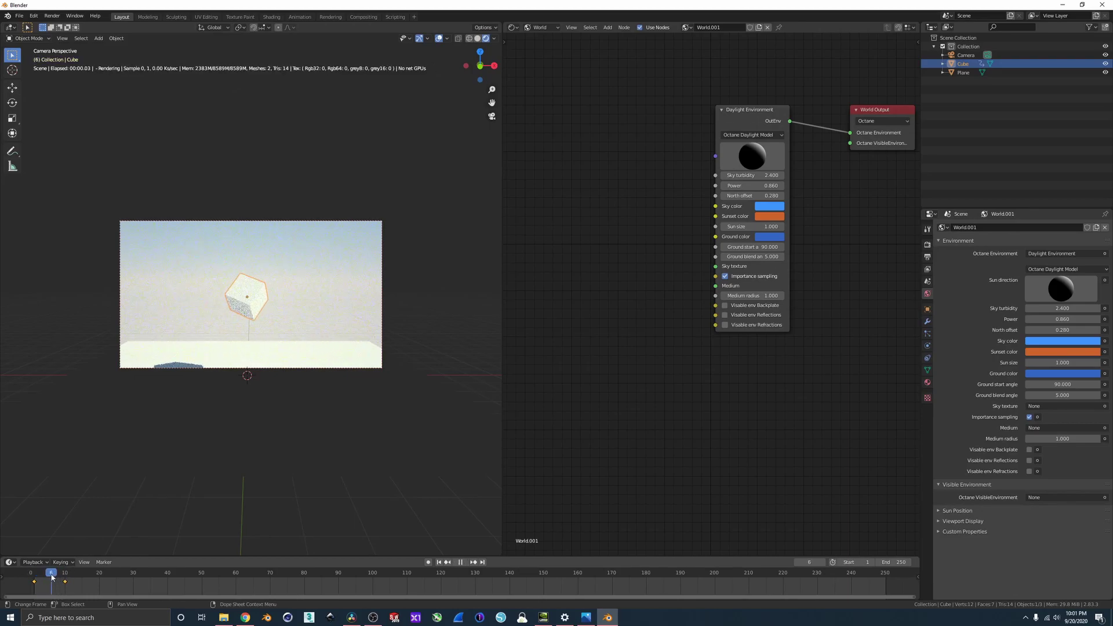
Step: Expand the render settings' Motion Blur options and set the shutter time to 20%
left_click(927, 257)
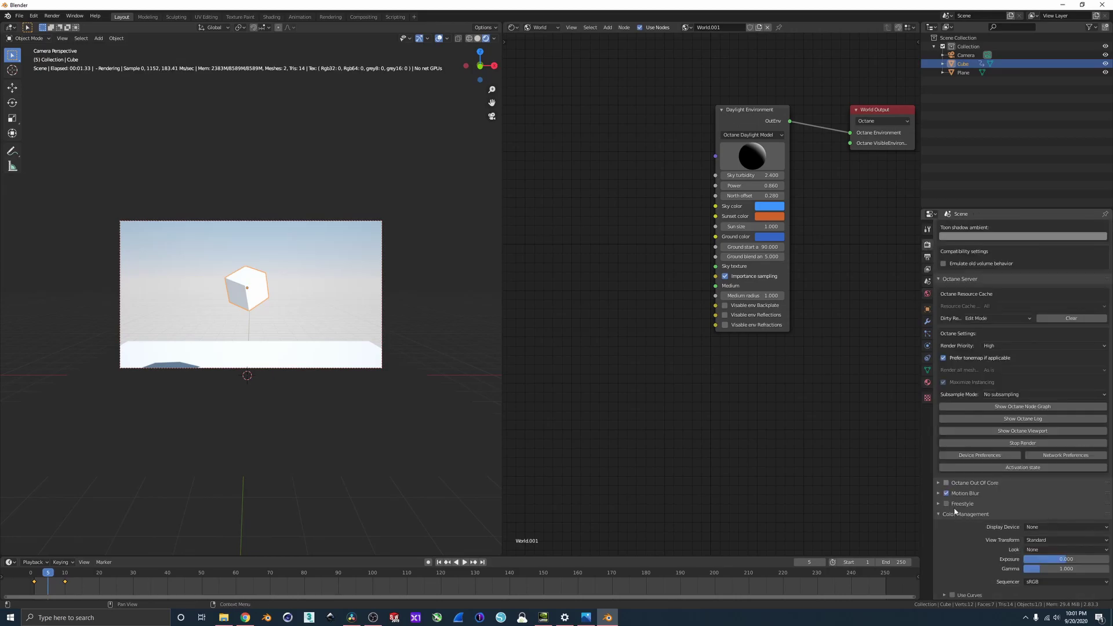
left_click(986, 493)
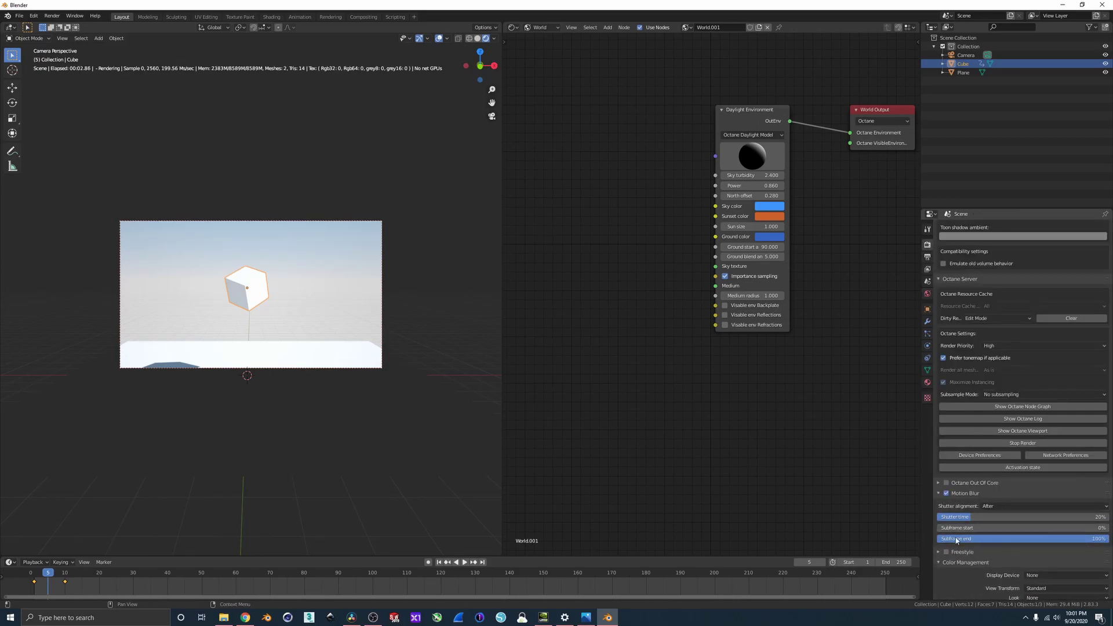
mouse_move(987, 516)
left_mouse_down()
mouse_move(1005, 517)
mouse_move(971, 517)
left_mouse_up()
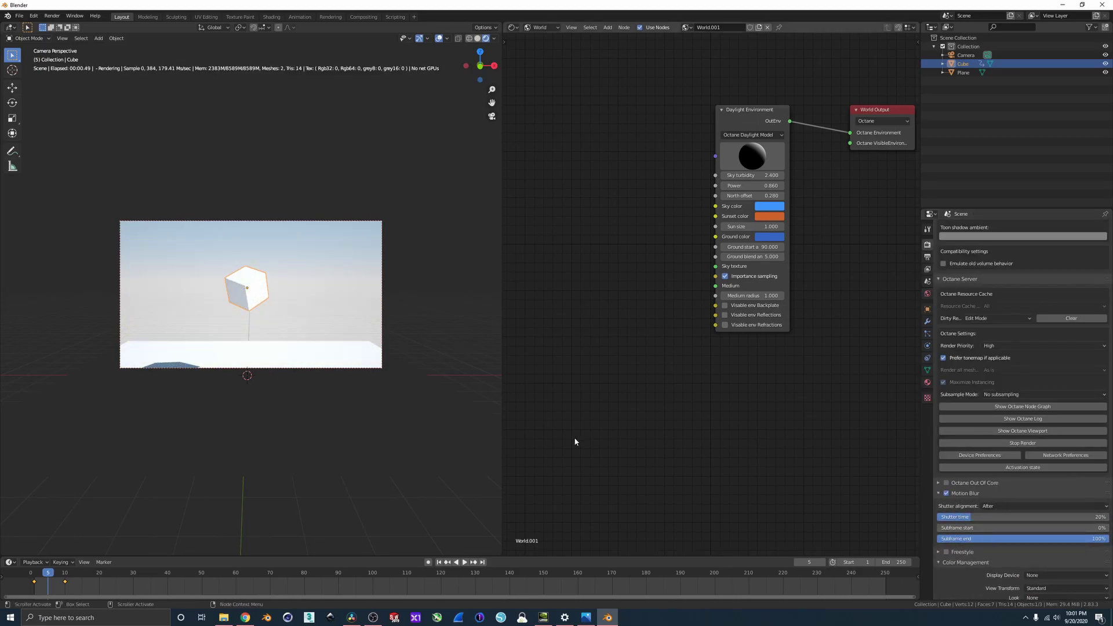
Step: Return the viewport to solid shading and render frame 5 to examine the cube's motion blur up close
left_click(477, 39)
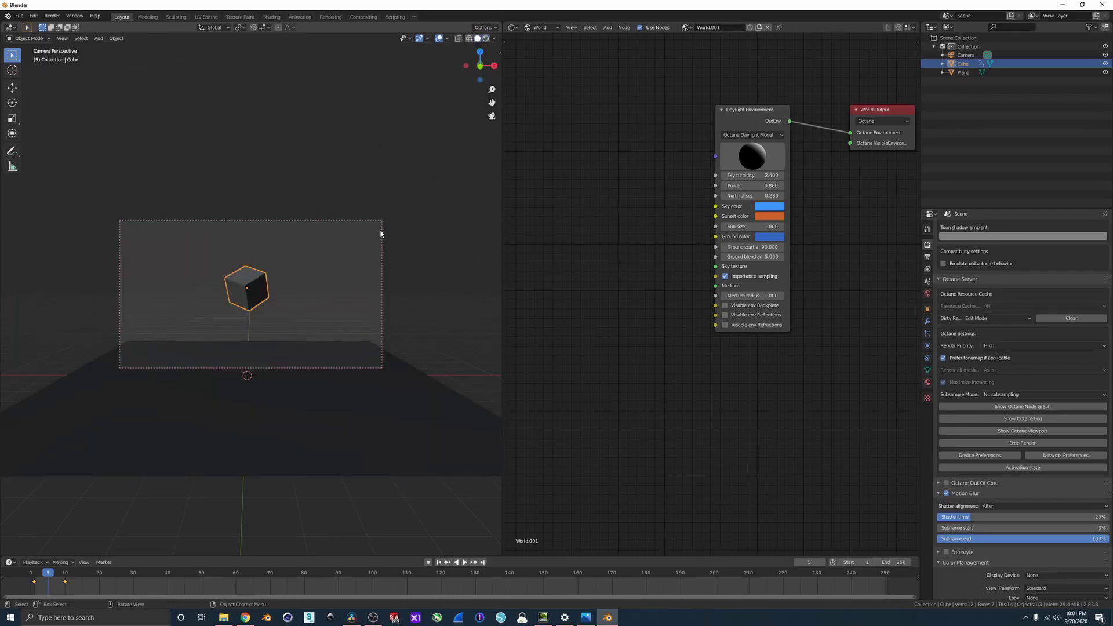
key("F12")
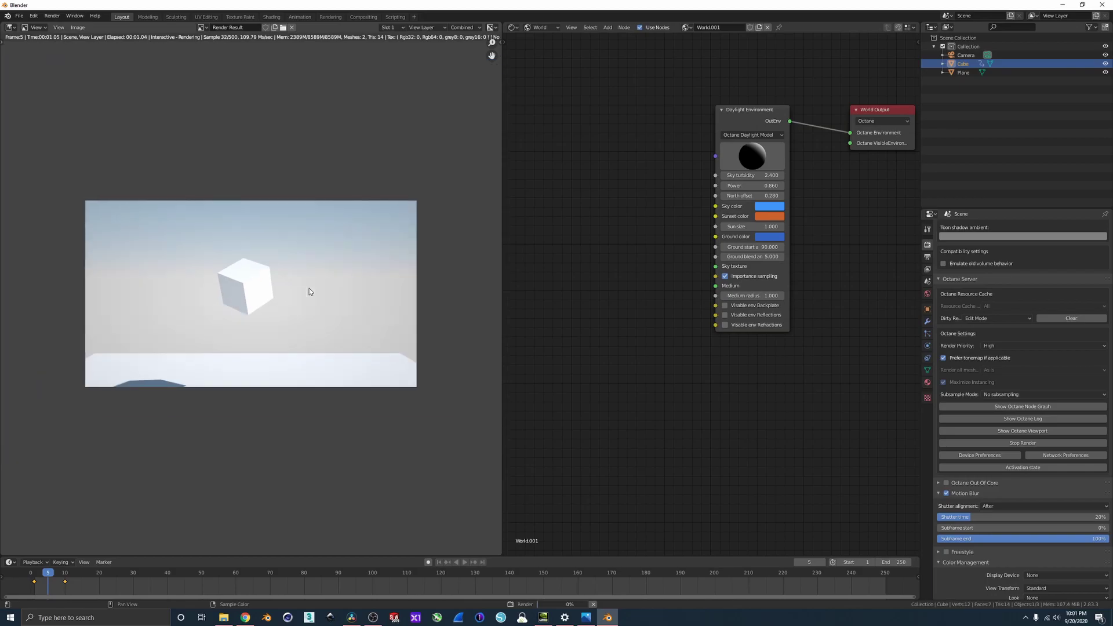
scroll(343, 281, "up", 1)
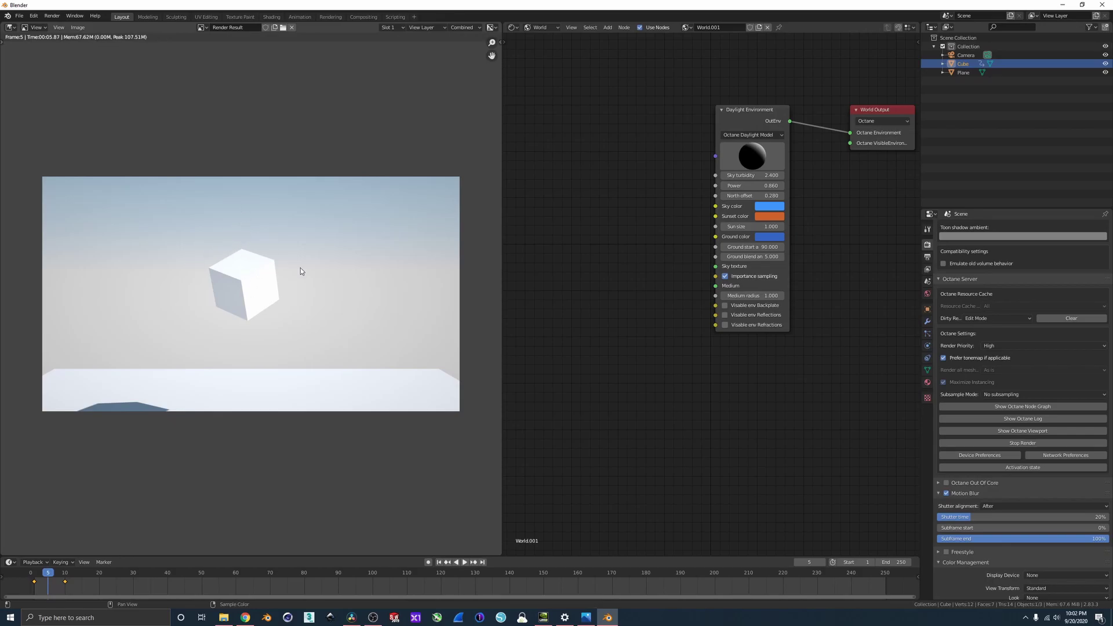
key("Escape")
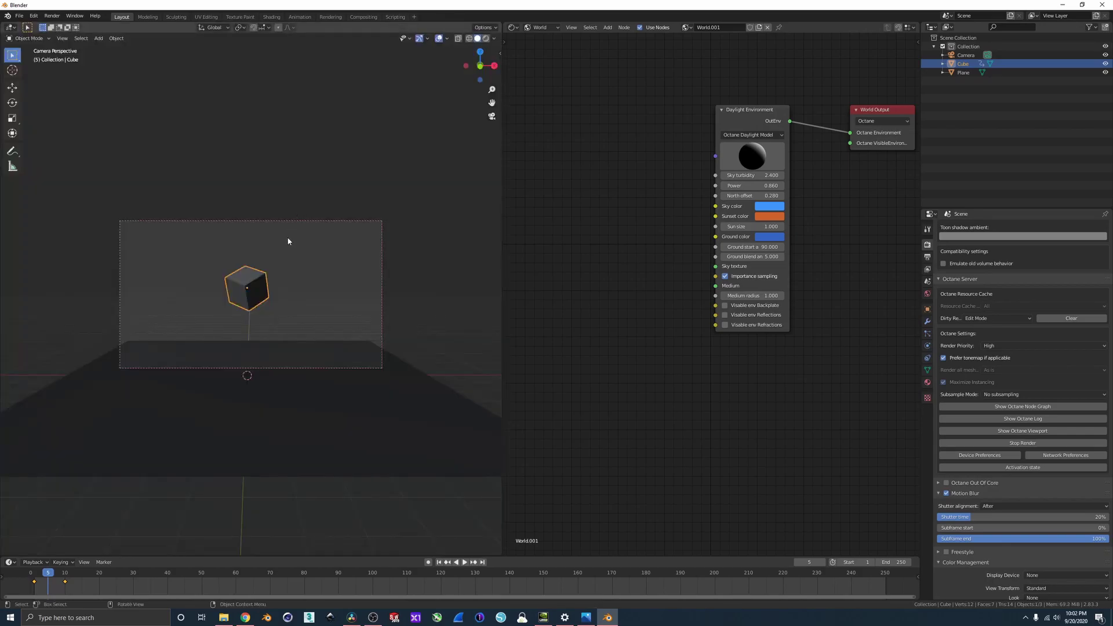
Step: Enable Motion Blur in the cube's Octane object settings and expand its options
left_click(927, 309)
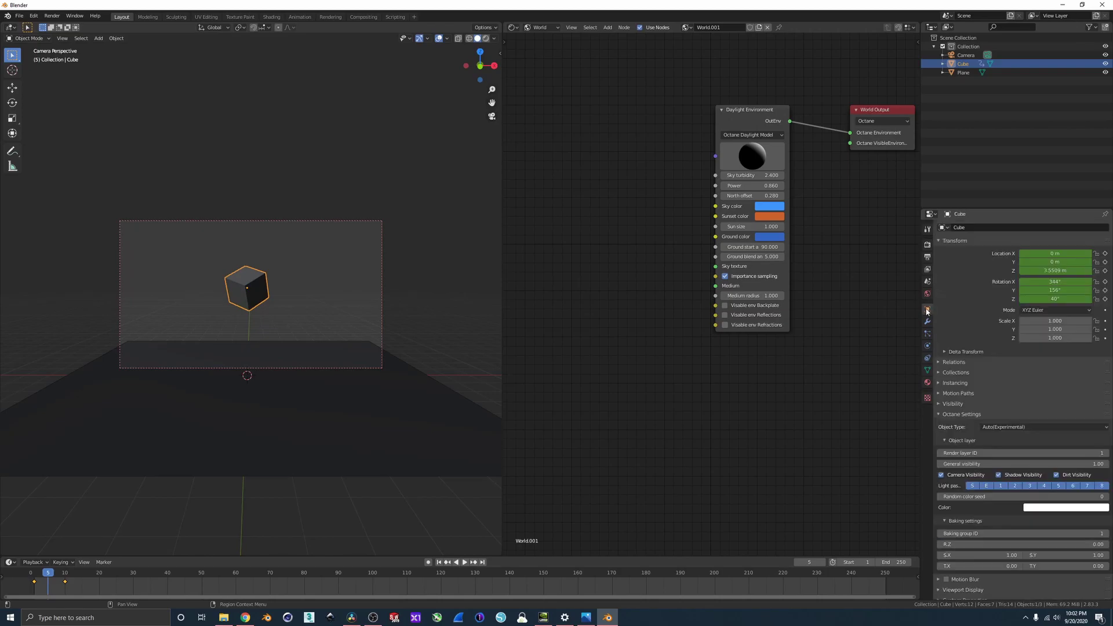
scroll(996, 543, "down", 1)
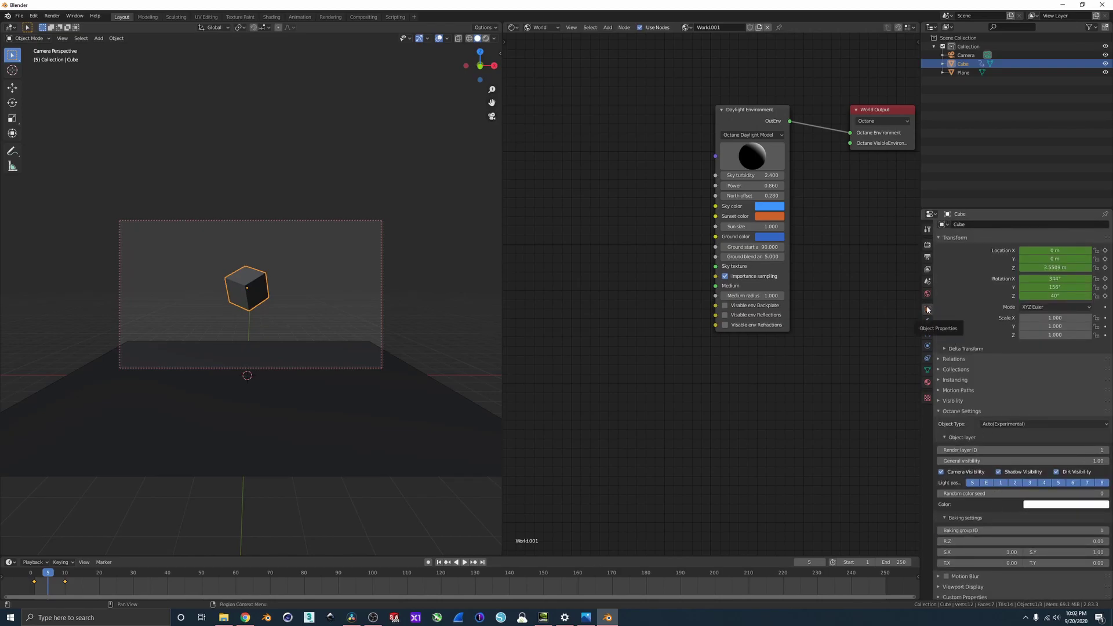
left_click(945, 577)
scroll(980, 564, "down", 1)
left_click(939, 574)
scroll(1009, 572, "down", 2)
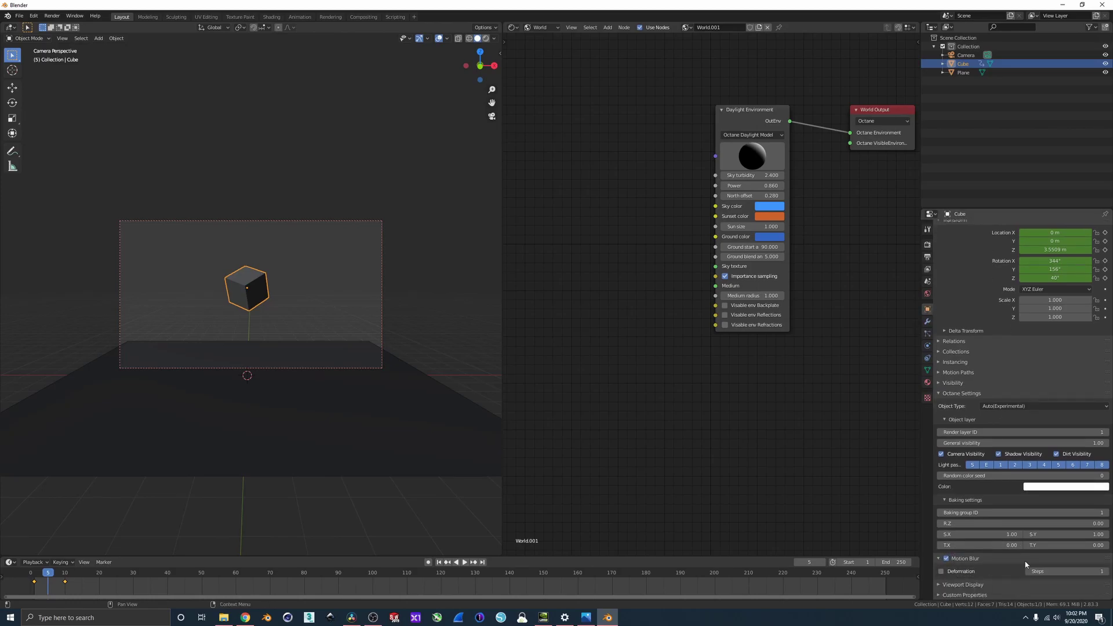
left_click(1028, 572)
Step: Go to frame 7, preview it in rendered shading and render the frame to check the cube's motion blur
left_click_drag(50, 574, 54, 573)
left_click(486, 38)
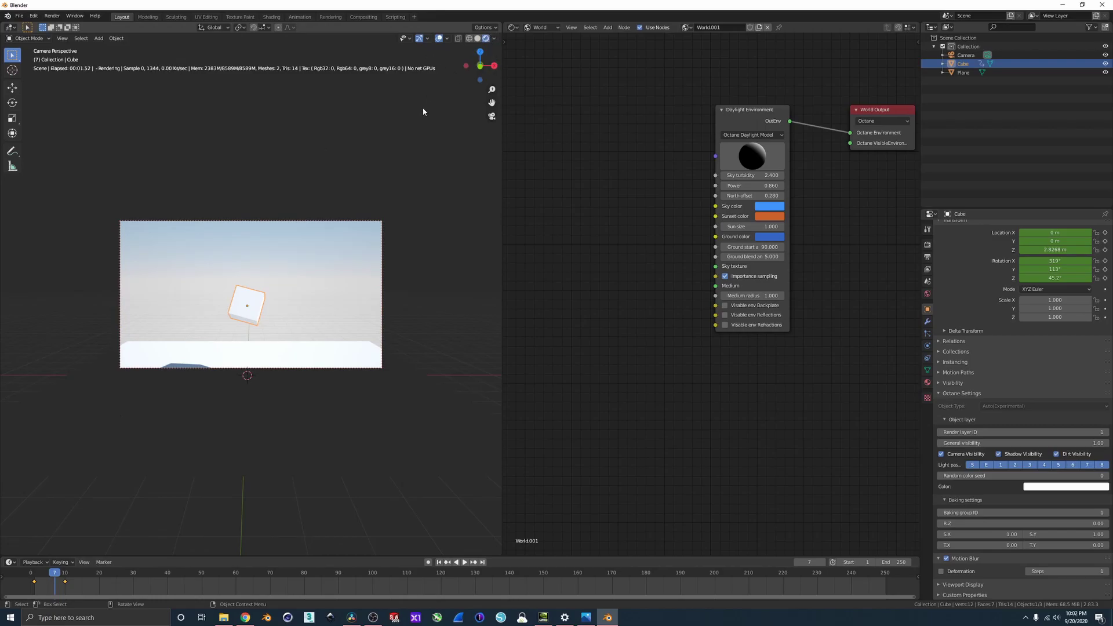
left_click(477, 38)
key("F12")
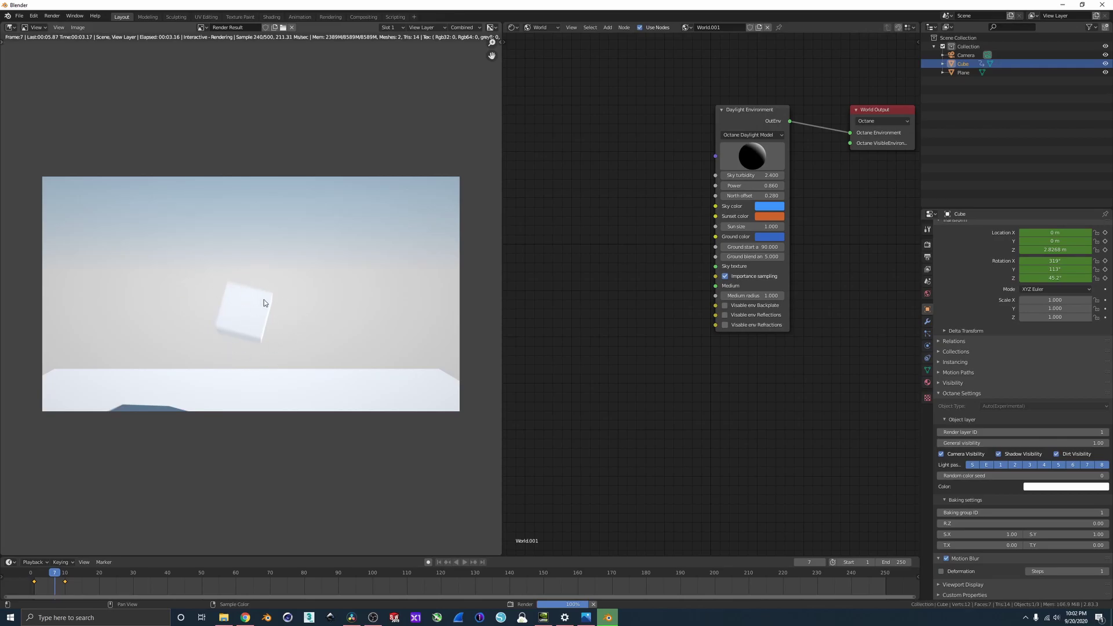
key("Escape")
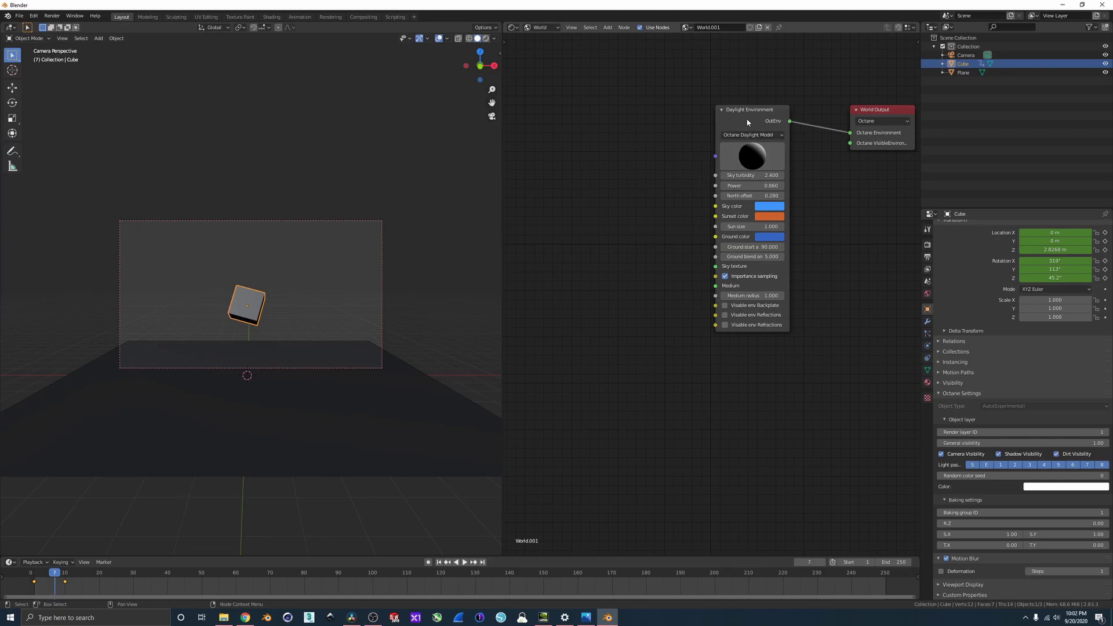
Step: Delete the Daylight Environment node and replace the scene's world with a newly created one
left_click(763, 107)
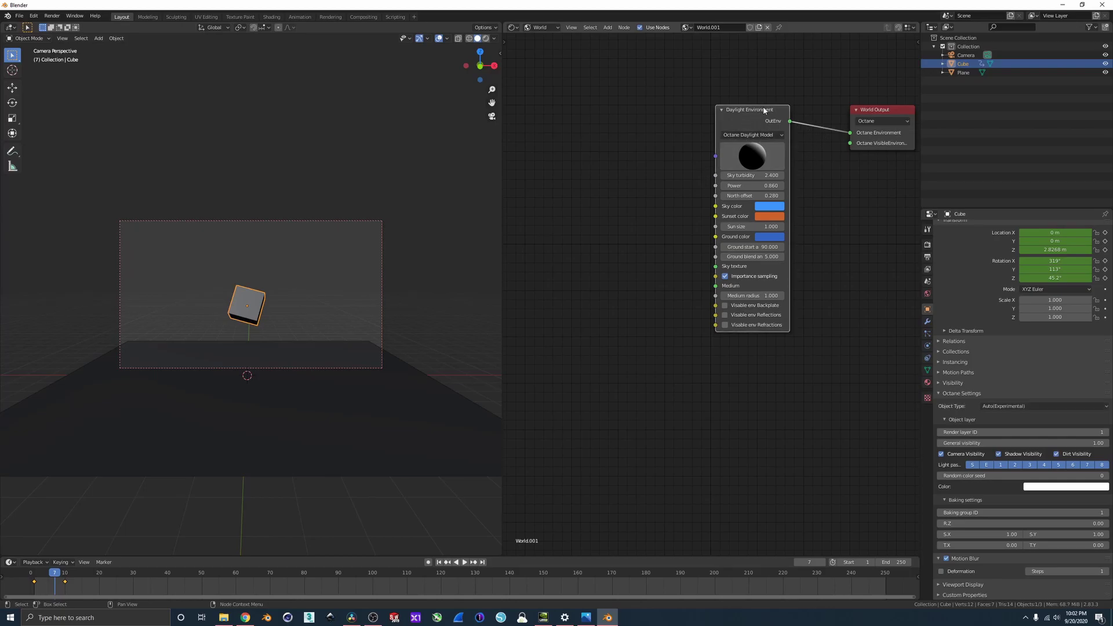
key("Delete")
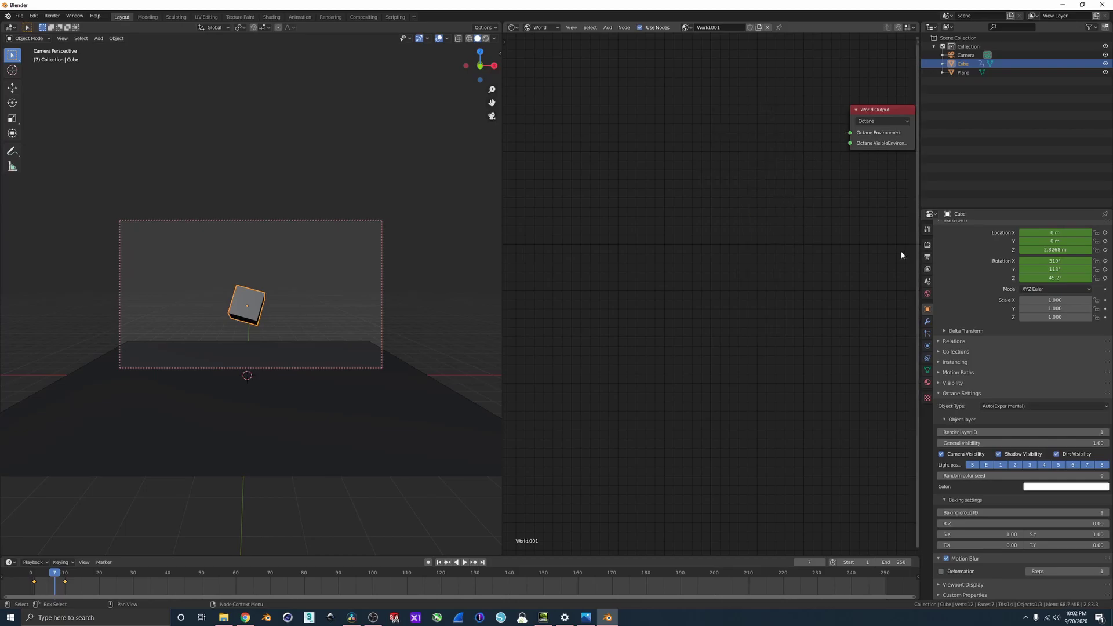
left_click(927, 293)
left_click(1105, 227)
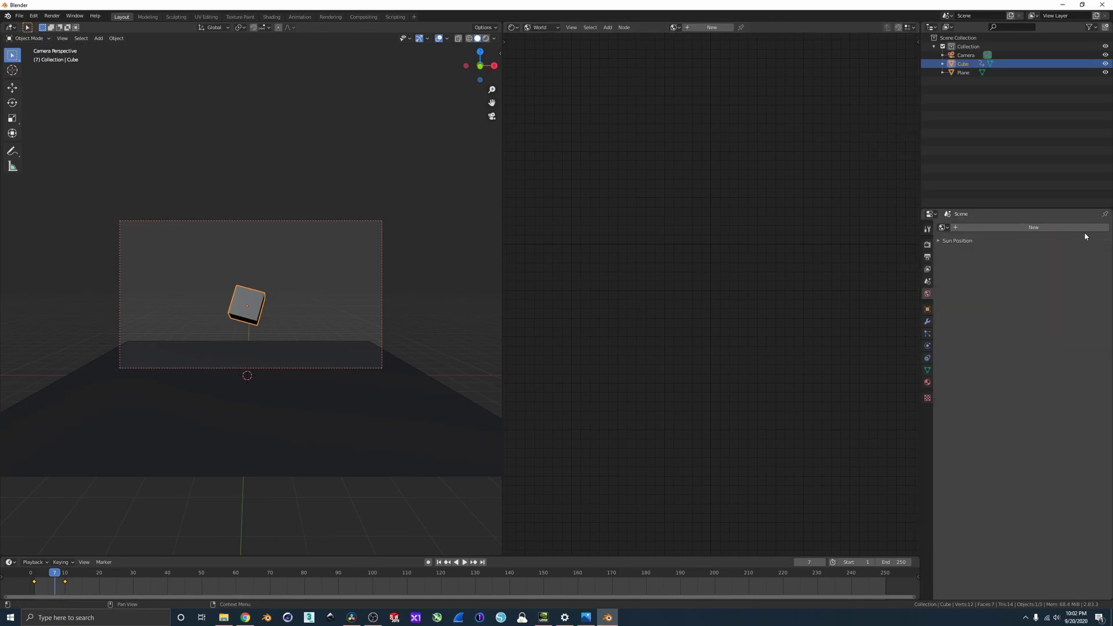
left_click(1086, 228)
Step: Add an Image Tex node and connect it to the Texture input of the Texture Environment
key("shift+a")
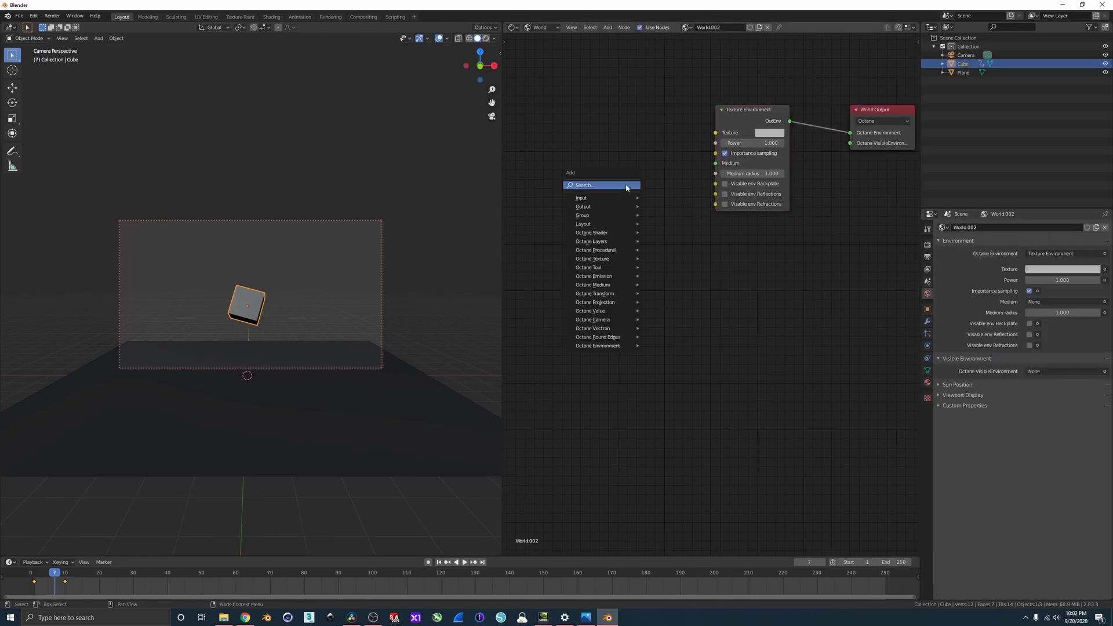
left_click(626, 185)
type("img")
key("BackSpace")
key("BackSpace")
key("Down")
key("Down")
key("Return")
left_click(589, 158)
left_click_drag(681, 172, 715, 135)
left_click_drag(637, 162, 1112, 114)
Step: Load canada_montreal_nad_cafeteria_bright.exr into the Image Tex node
left_click(645, 129)
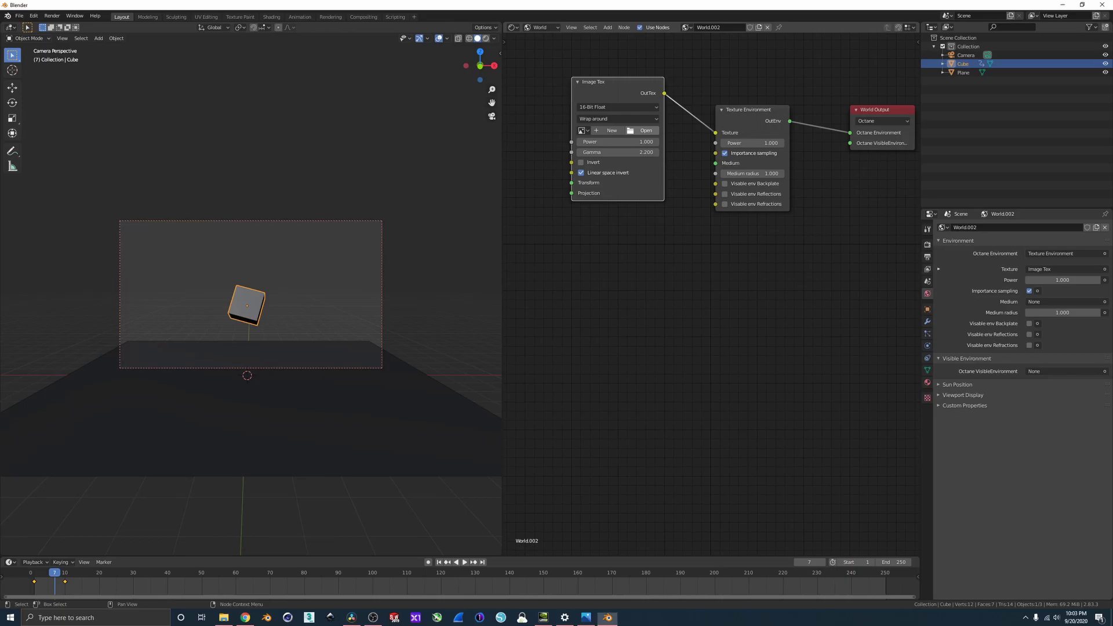
left_click(631, 167)
key("Return")
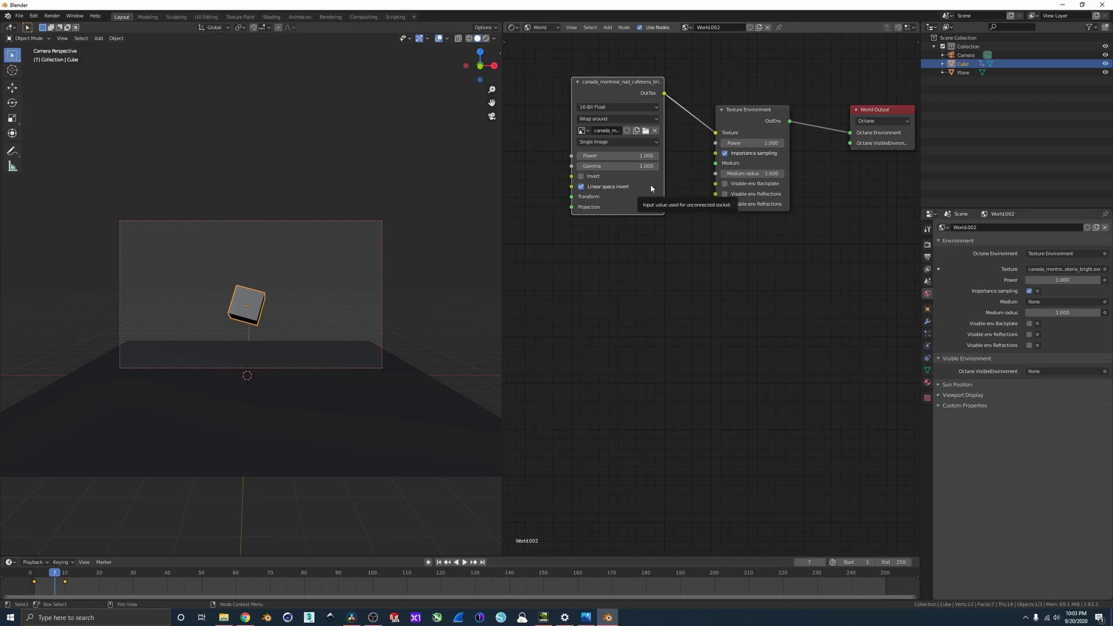
middle_click_drag(679, 169, 653, 212)
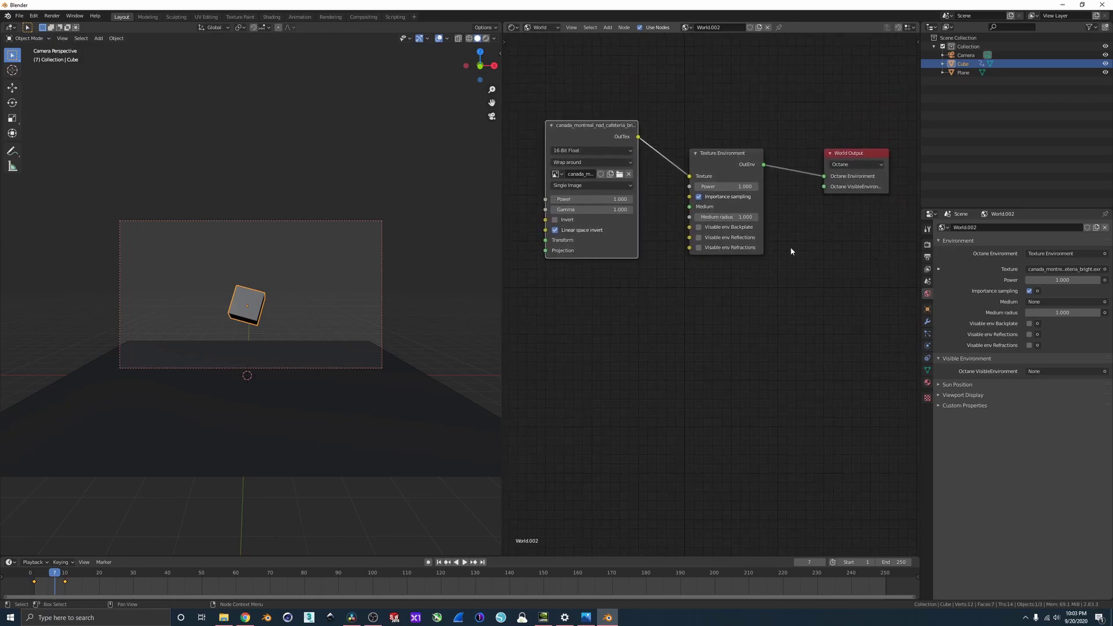
Step: Show the scene in rendered shading and add a Full Transform node connected to the image texture's Transform input
left_click(478, 39)
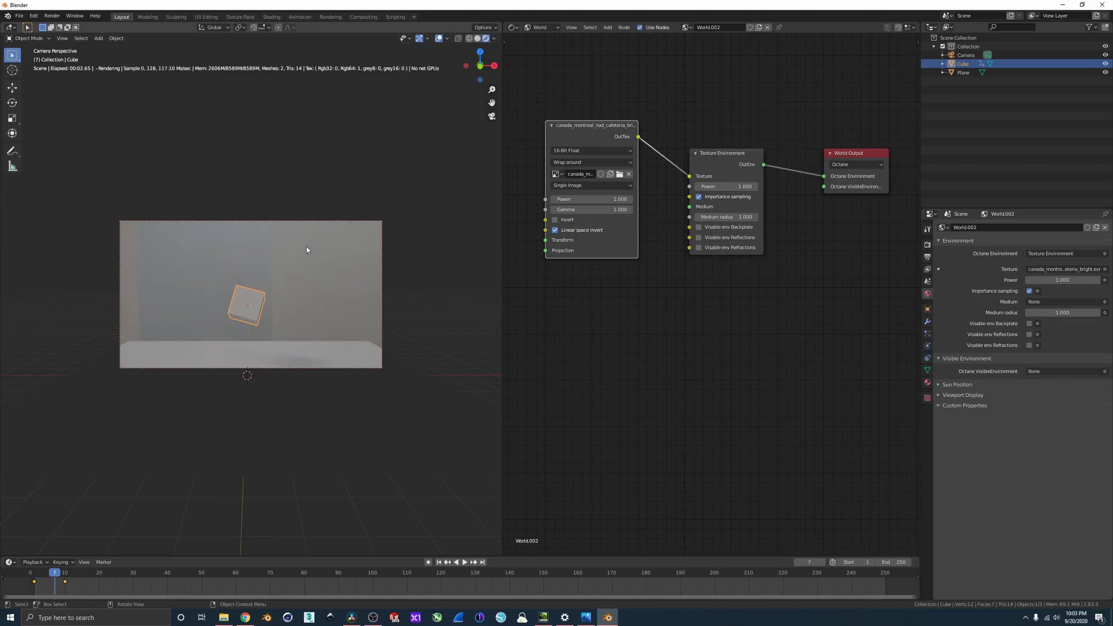
middle_click_drag(297, 172, 380, 254)
middle_click_drag(640, 304, 730, 350)
scroll(713, 307, "down", 3)
left_click(539, 276)
key("shift+a")
left_click(539, 275)
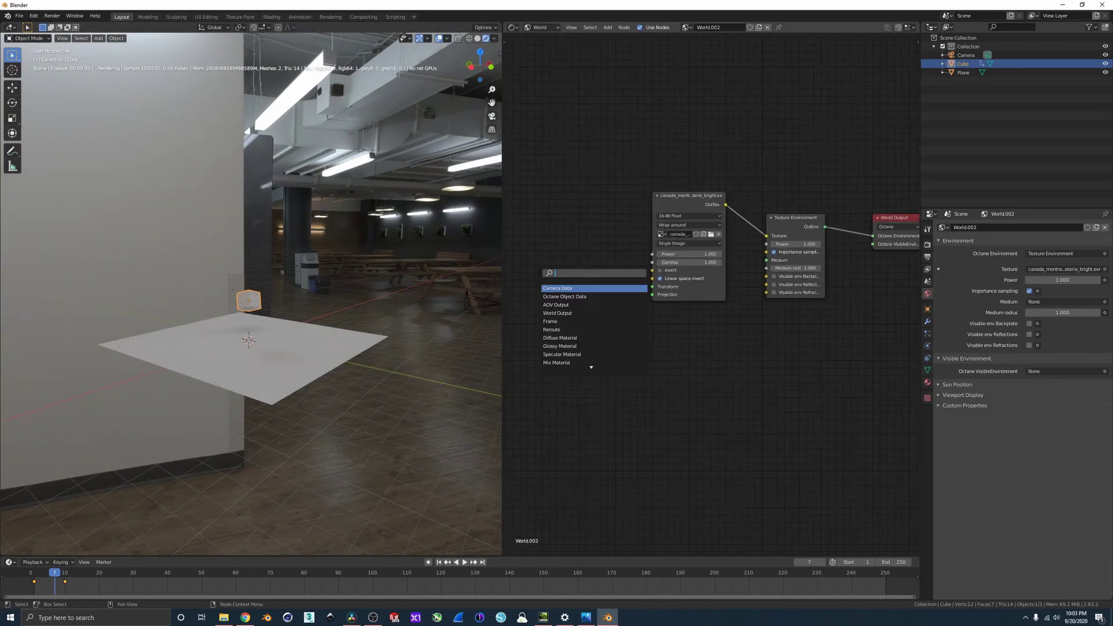
type("trans")
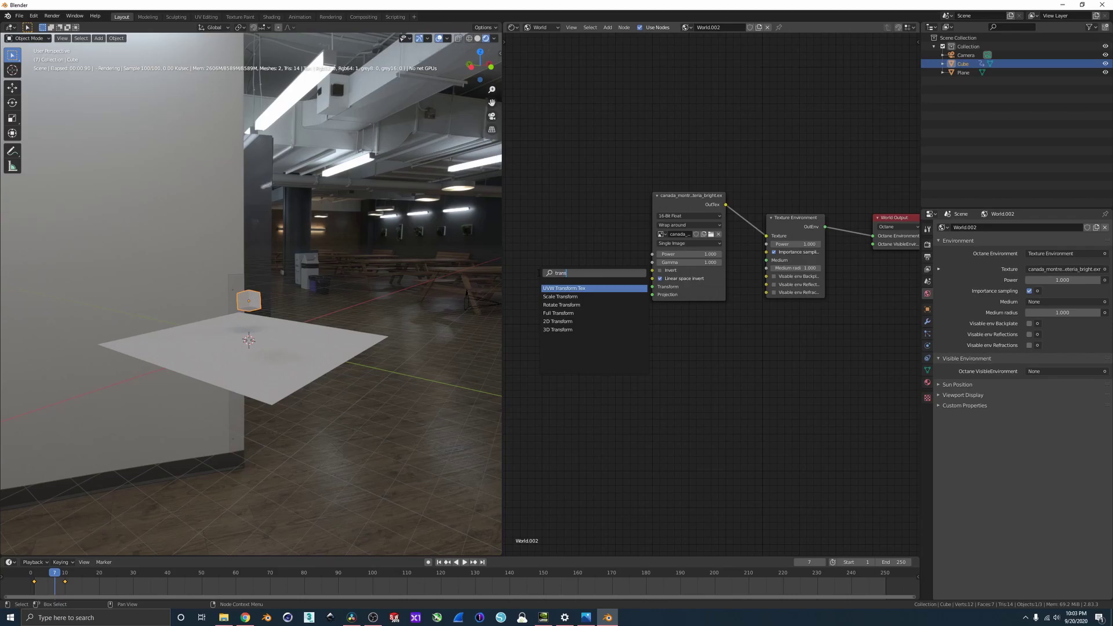
key("Down")
key("Down")
key("Return")
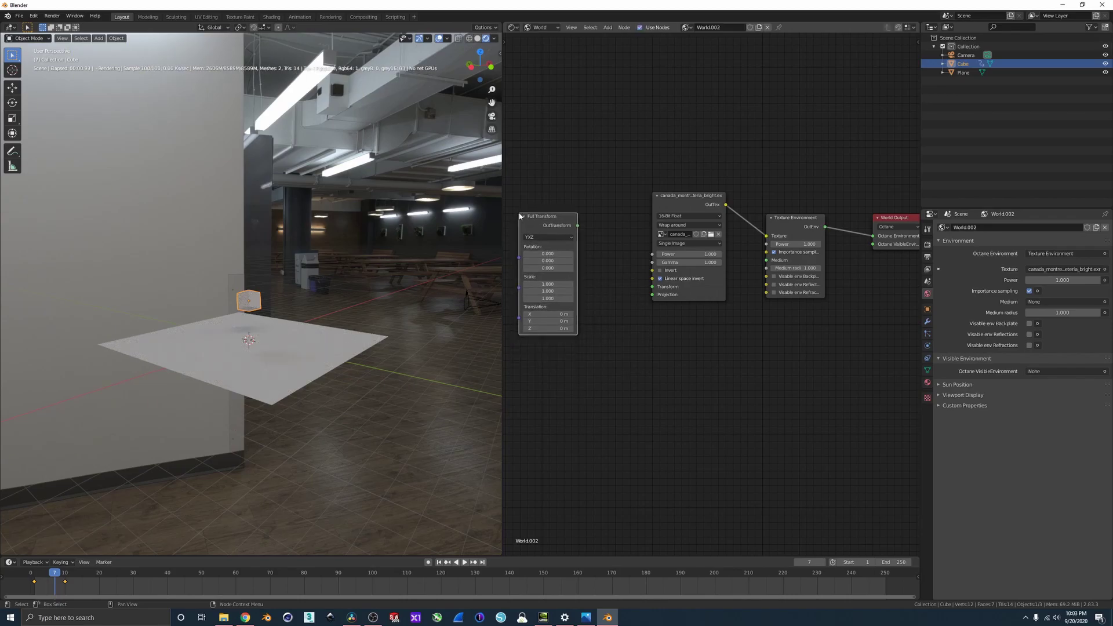
left_click(574, 226)
left_click_drag(577, 225, 653, 292)
Step: Set the Full Transform's X translation to 0.31 m and return to the camera view
middle_click_drag(554, 311, 594, 305)
left_click_drag(579, 316, 554, 311)
key("ctrl+z")
key("KP_0")
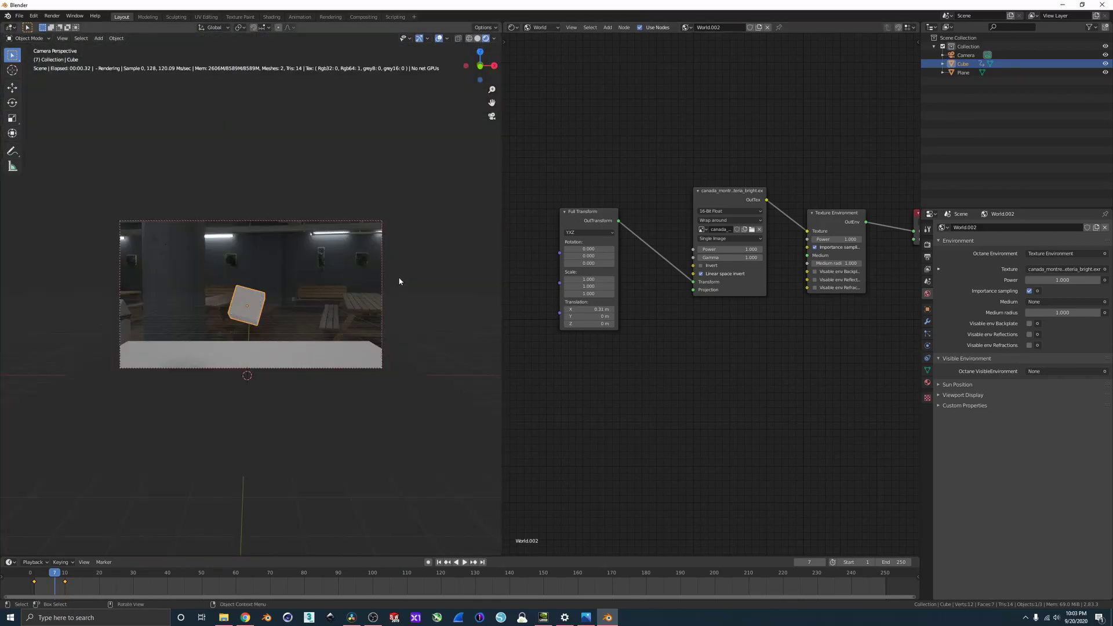
Step: Try changing the Full Transform's first rotation value and reset it to 0
left_click_drag(580, 263, 600, 249)
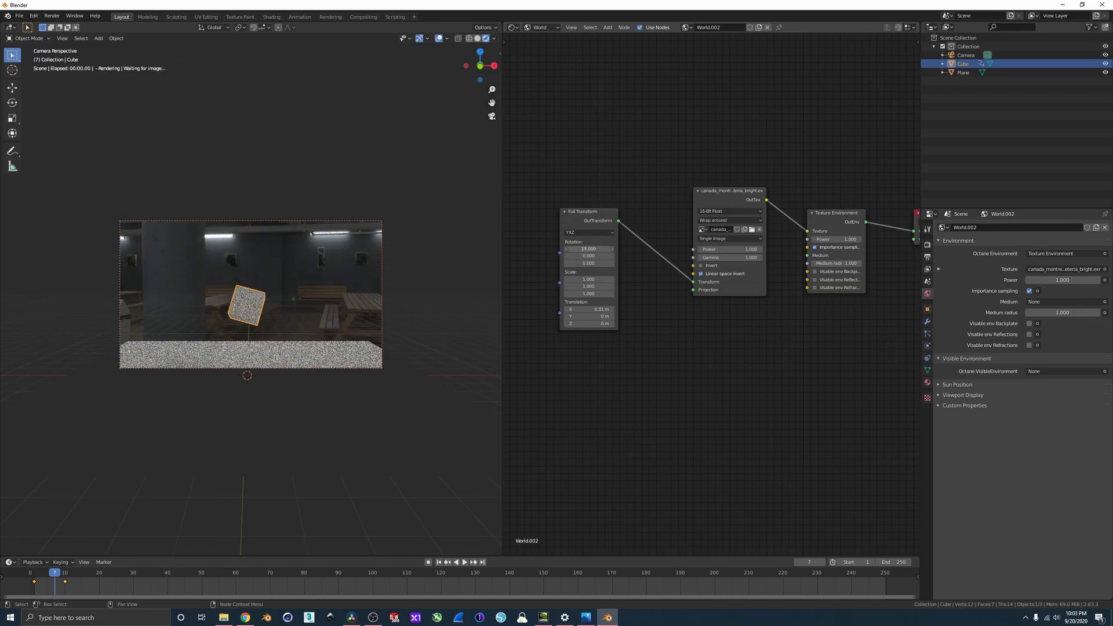
double_click(595, 249)
type("0")
key("Return")
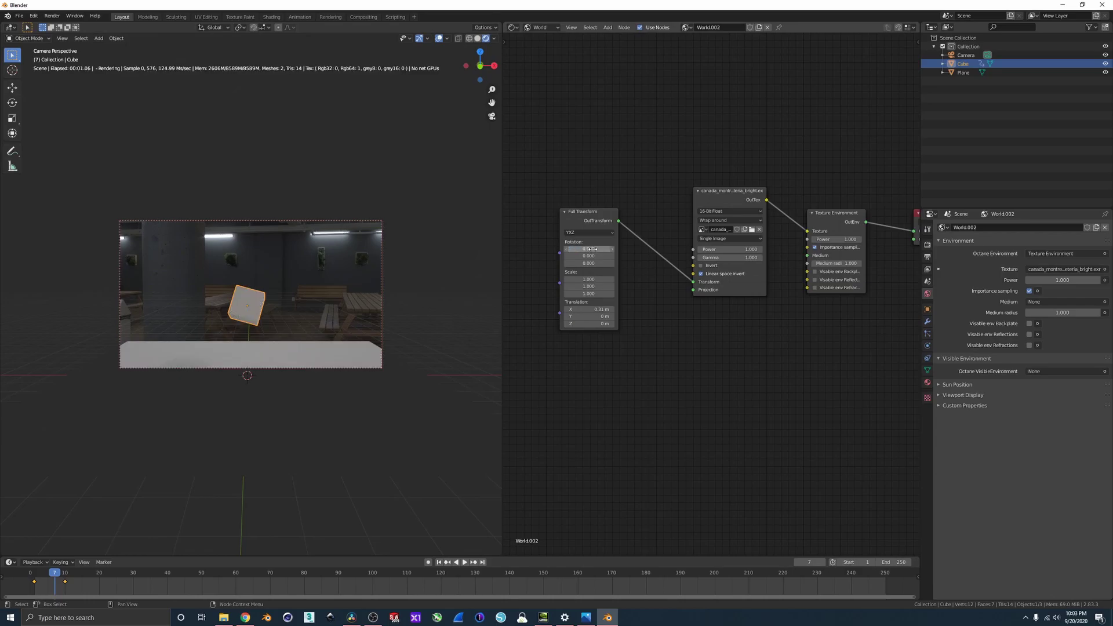
Step: Add a UV sphere at the 3D cursor and scale it up until it encloses the cube
middle_click_drag(328, 231, 287, 243)
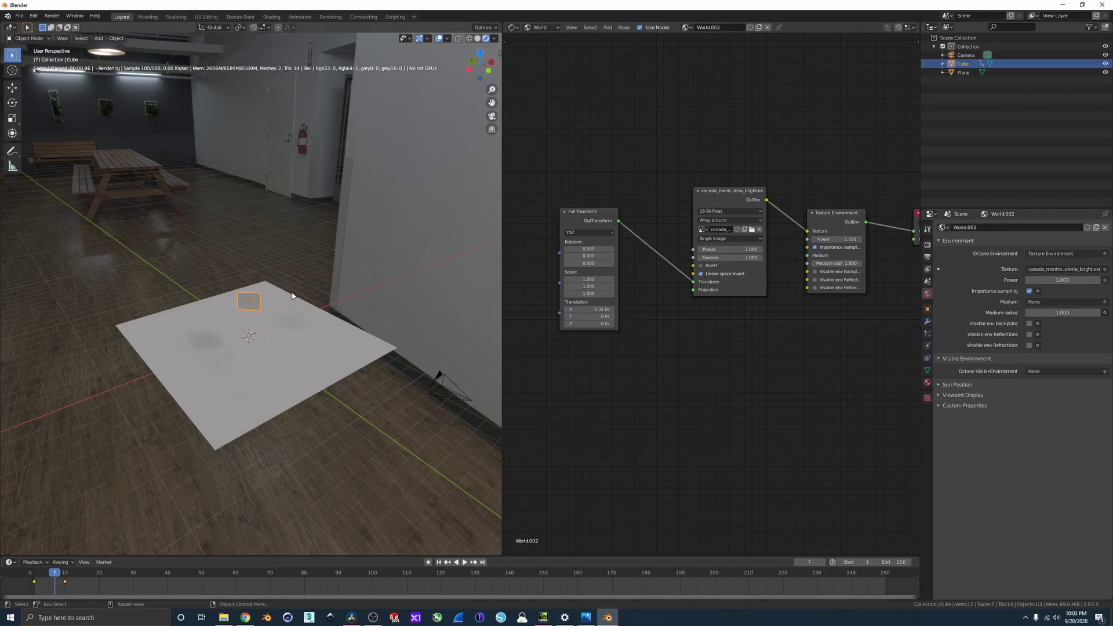
middle_click_drag(294, 297, 279, 288)
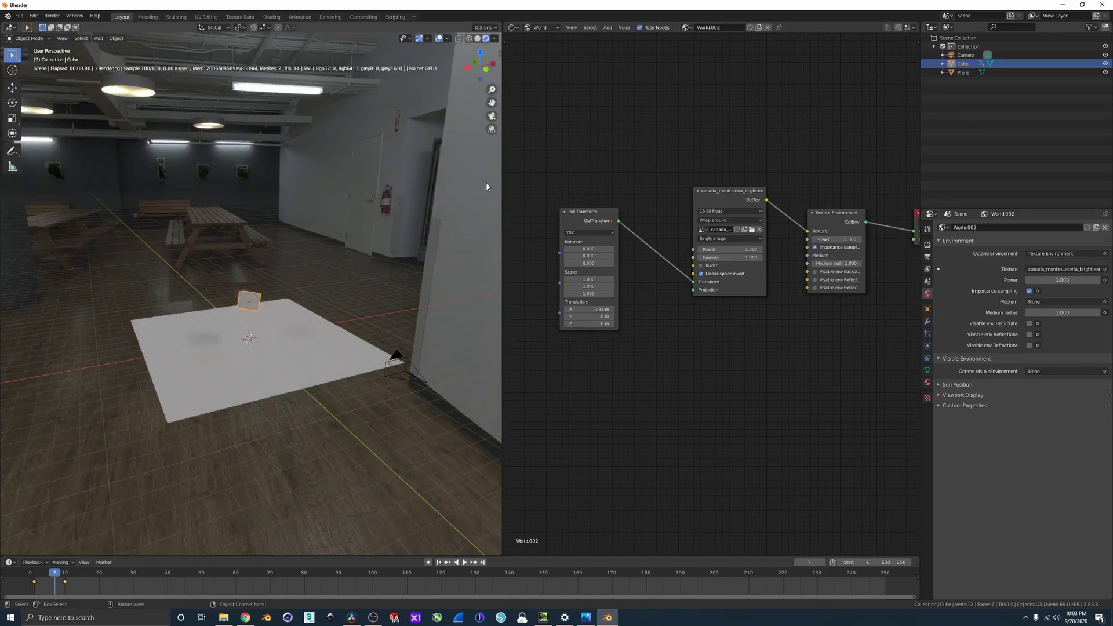
key("shift+a")
mouse_move(301, 237)
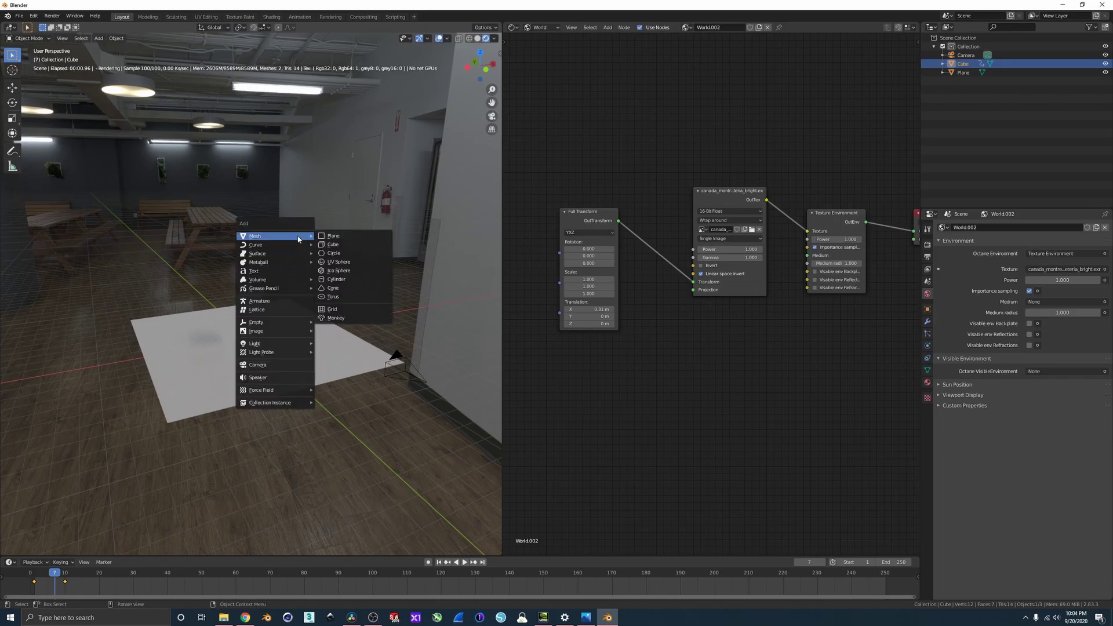
left_click(336, 270)
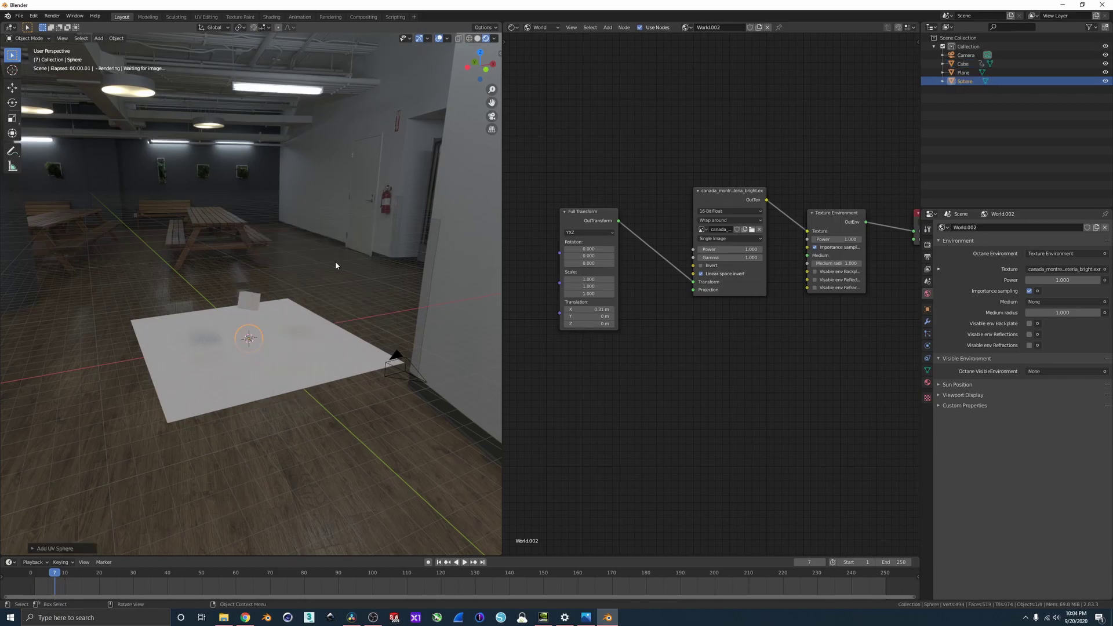
key("s")
left_click(3, 115)
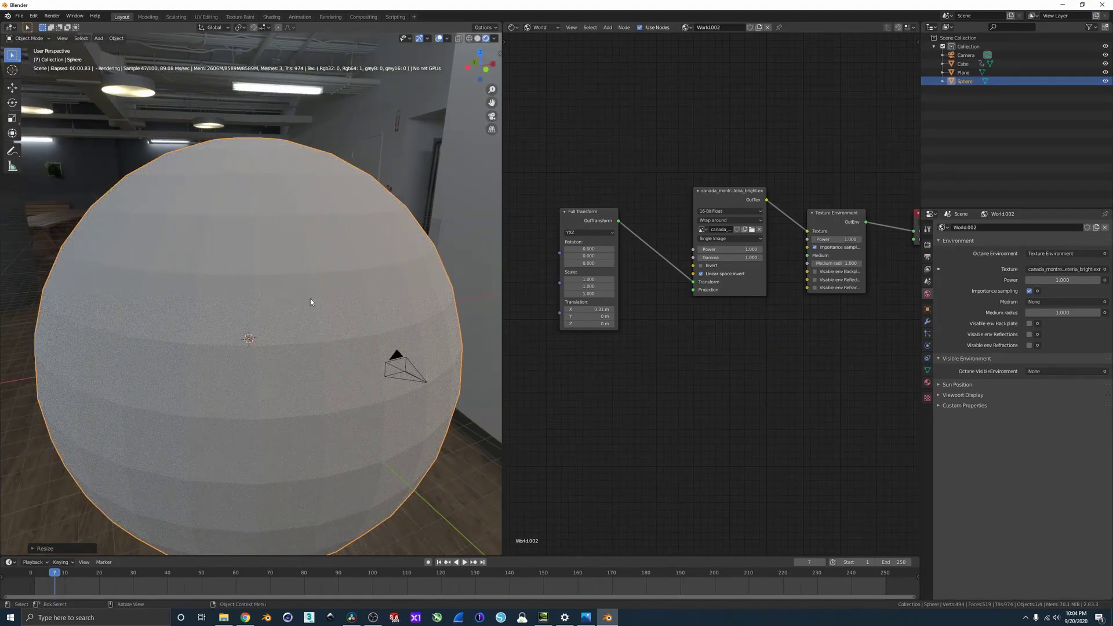
Step: Raise the large sphere along the Z axis and inspect it against the environment
key("g")
key("z")
left_click(315, 262)
scroll(335, 259, "down", 2)
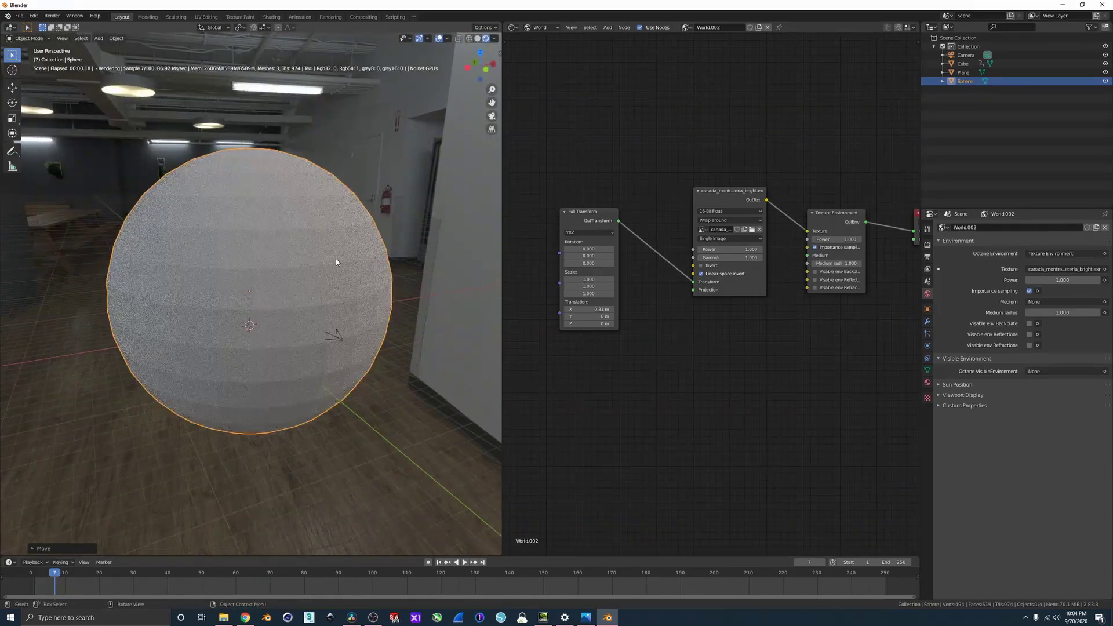
middle_click_drag(336, 262, 345, 248)
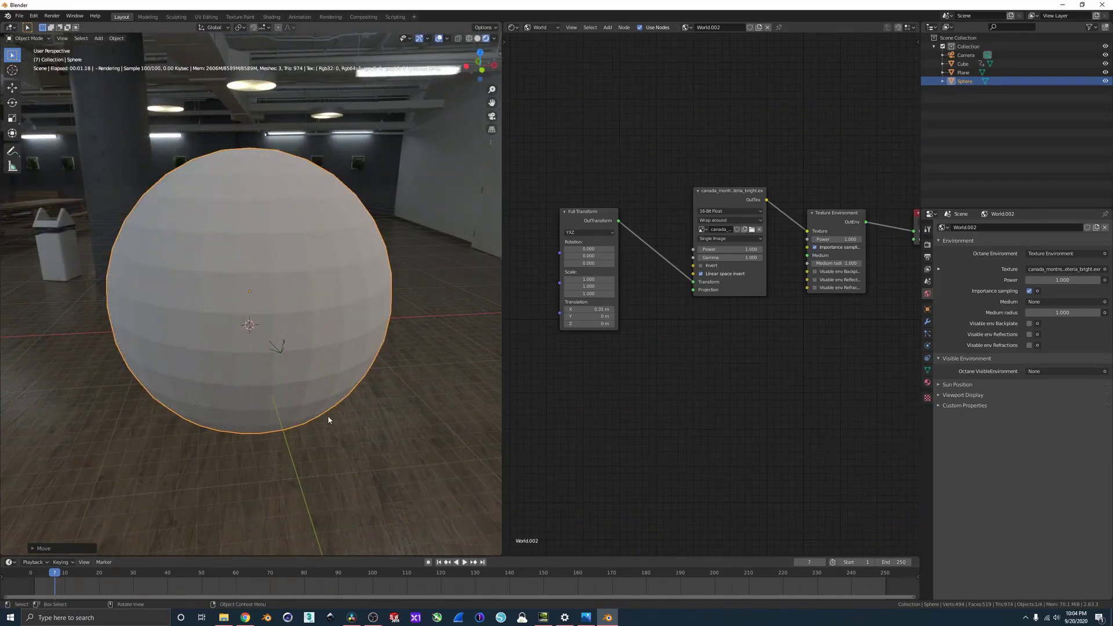
mouse_move(258, 222)
middle_mouse_down()
mouse_move(405, 335)
mouse_move(437, 226)
mouse_move(328, 110)
mouse_move(197, 215)
mouse_move(277, 222)
middle_mouse_up()
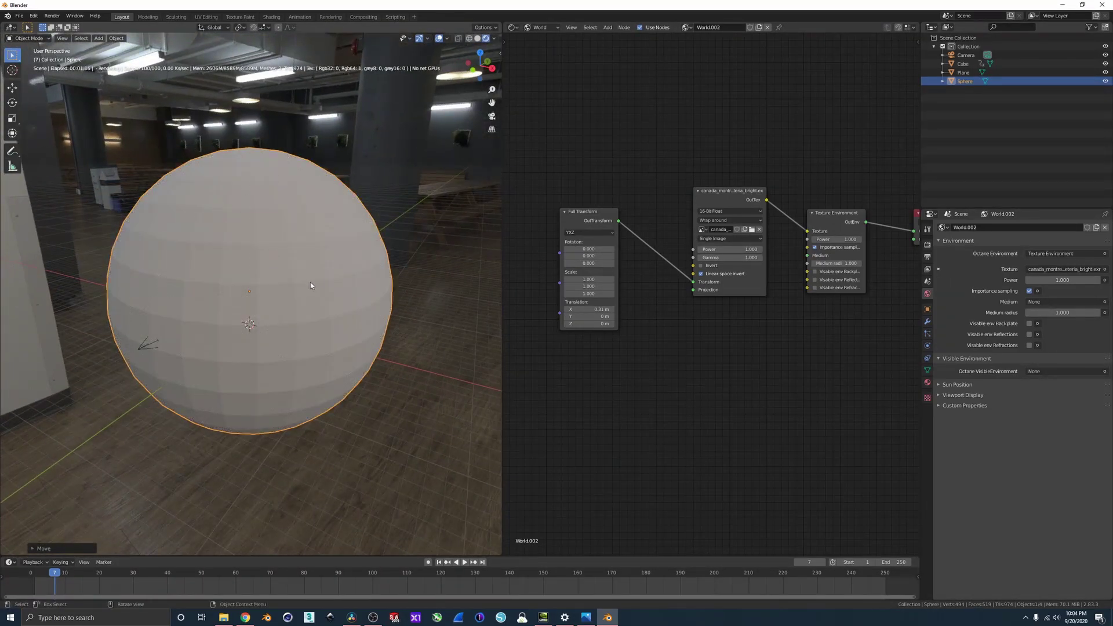
Step: Try rotating the sphere 90° about the X axis and undo the rotation
left_click(12, 104)
middle_click_drag(256, 286, 303, 267)
key("r")
key("x")
key("9")
key("0")
key("Return")
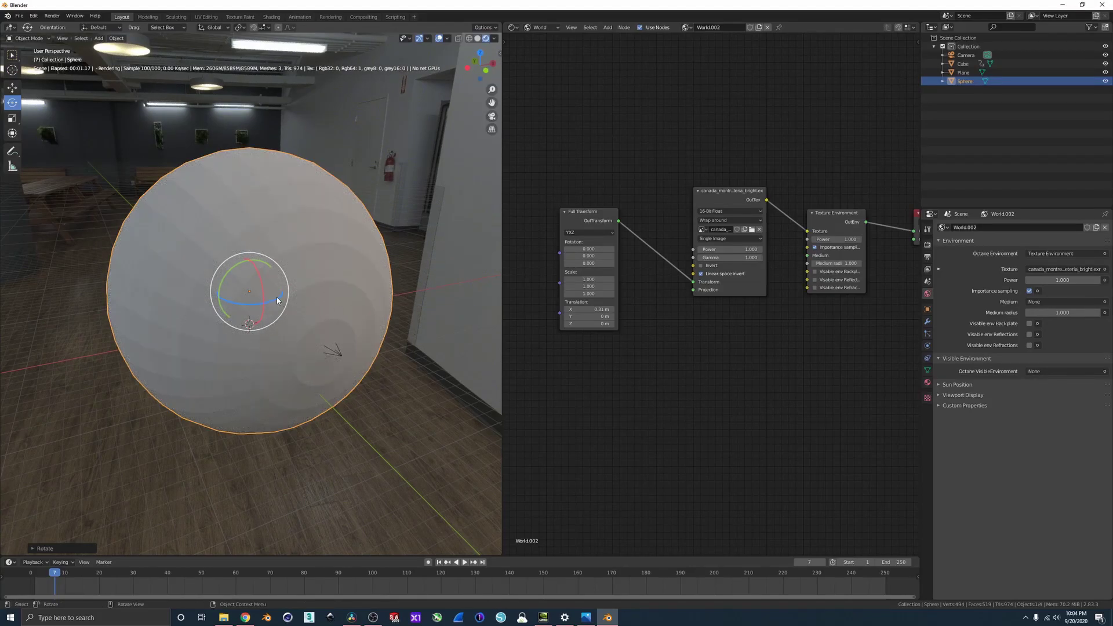
key("ctrl+z")
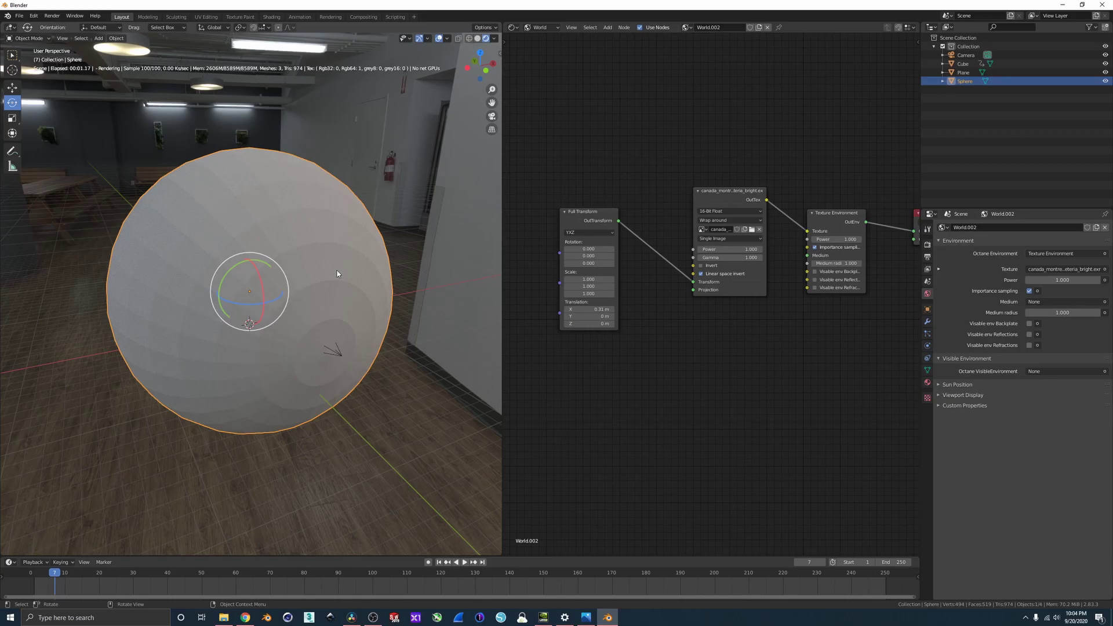
key("ctrl+z")
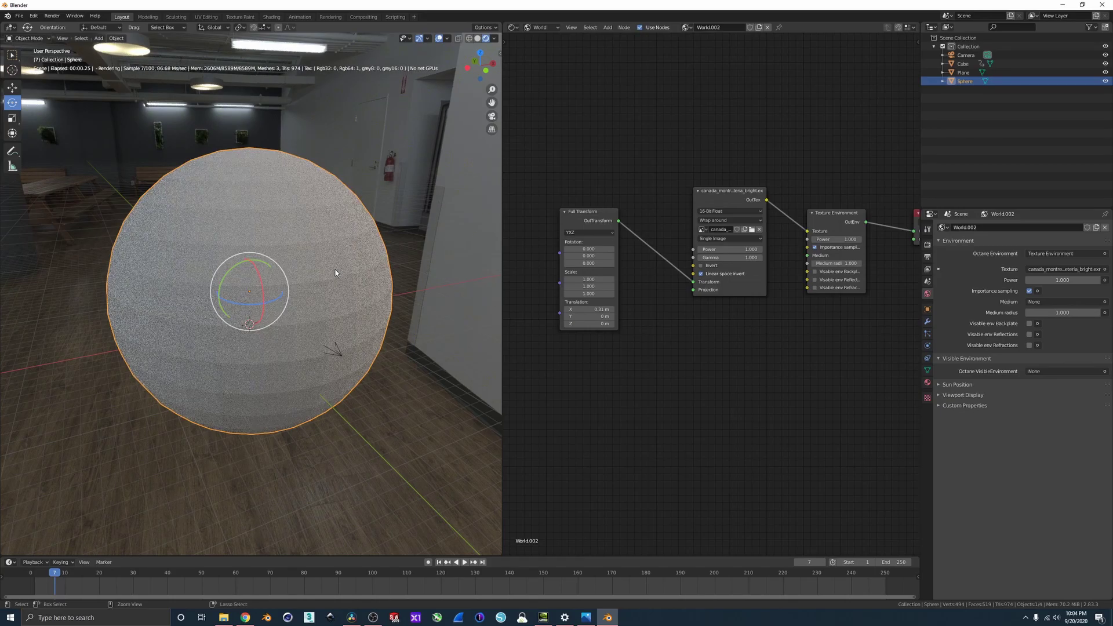
Step: Try turning the sphere freely about the X axis and cancel the rotation
key("r")
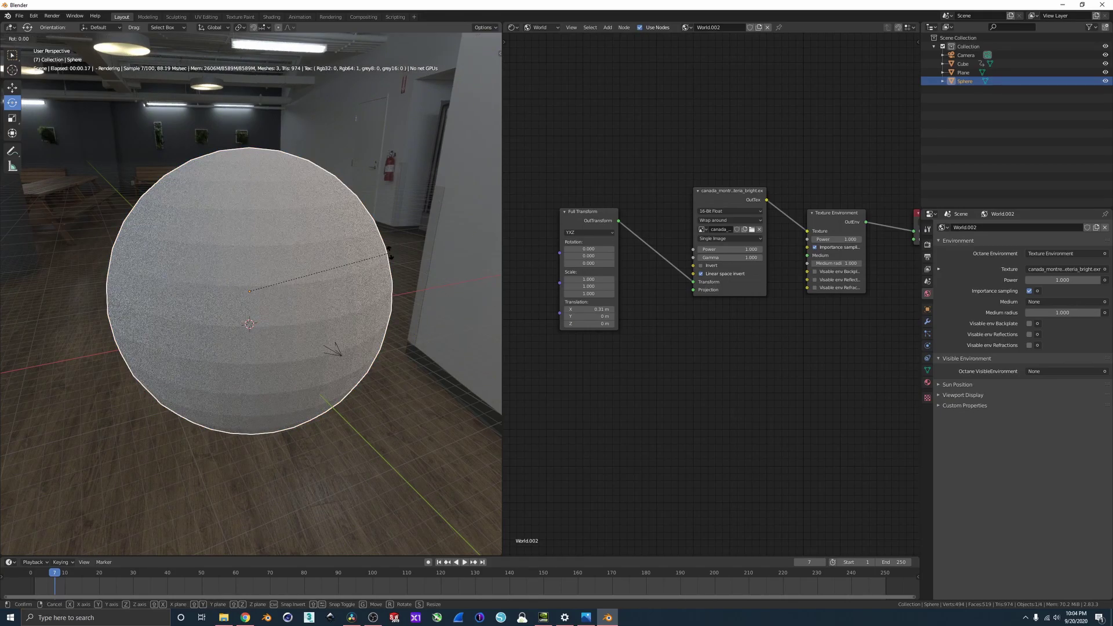
key("x")
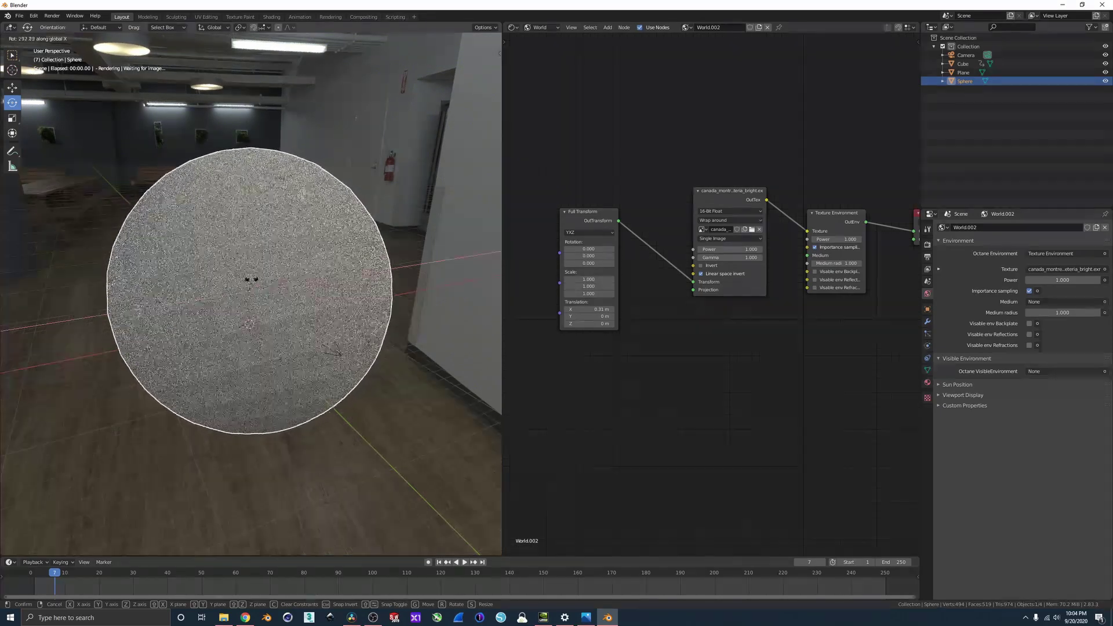
right_click(313, 274)
left_click_drag(276, 303, 298, 303)
Step: Delete the sphere and view the plane and cube against the environment image
key("x")
left_click(359, 287)
middle_click_drag(367, 284, 355, 286)
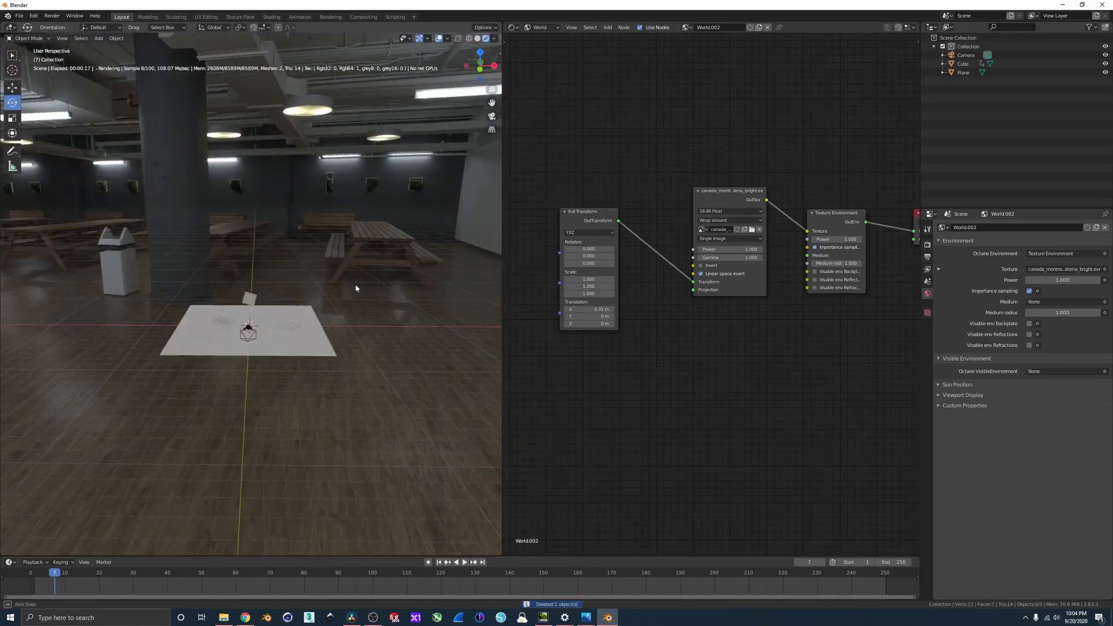
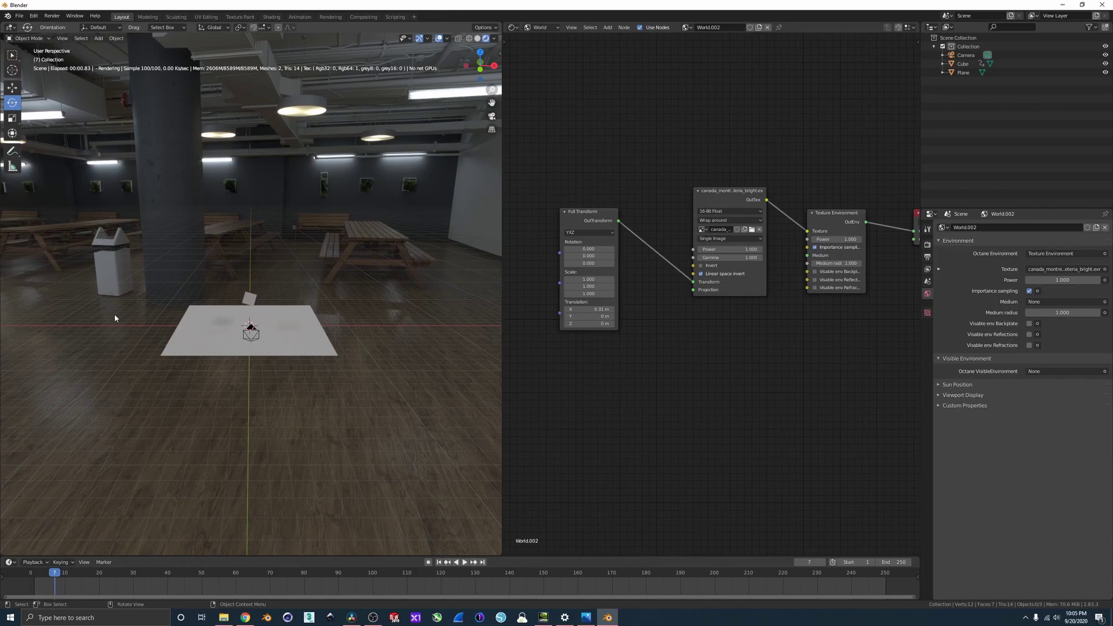
left_click(298, 318)
key("r")
key("z")
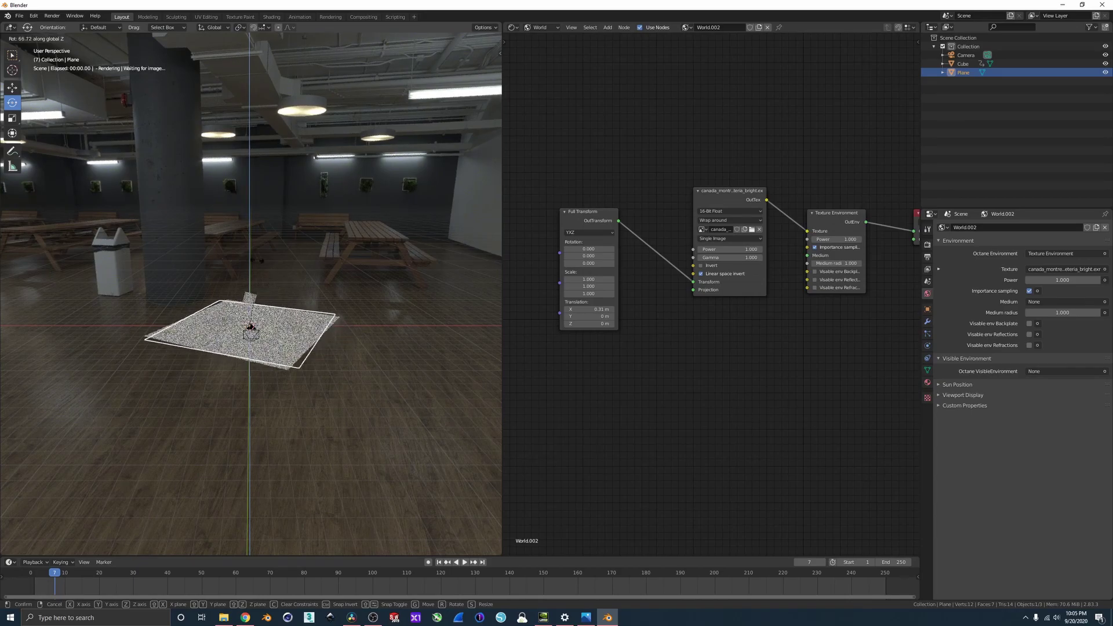
right_click(296, 297)
Step: Set the environment transform's X translation to 0.34 m and check the background through the camera
mouse_move(601, 309)
left_mouse_down()
mouse_move(537, 310)
mouse_move(603, 310)
left_mouse_up()
key("KP_0")
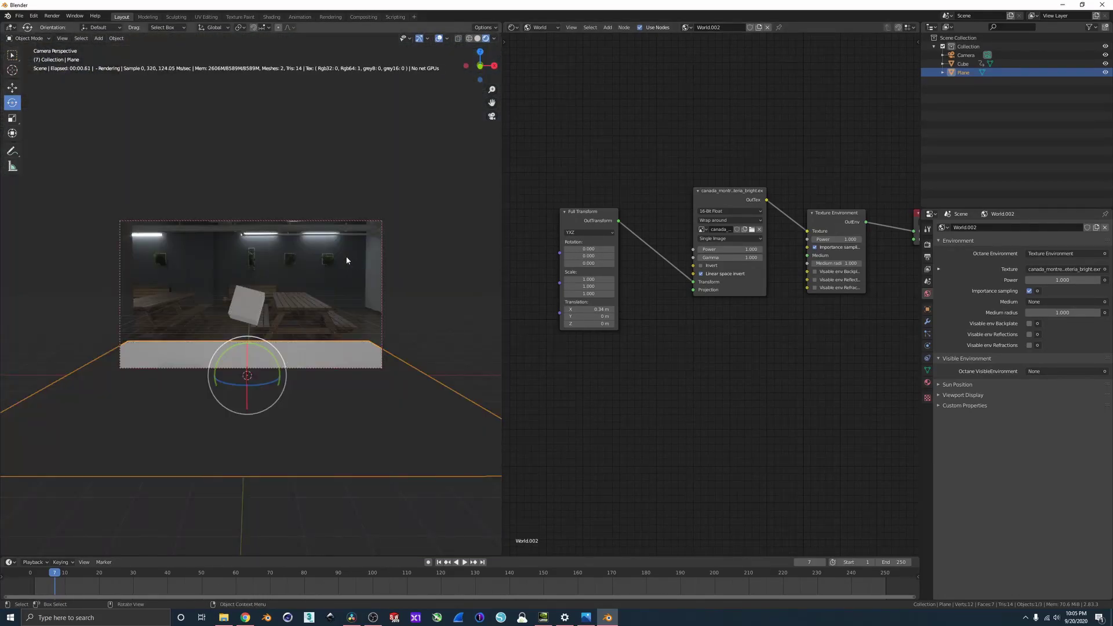
scroll(260, 305, "up", 4)
scroll(260, 305, "down", 1)
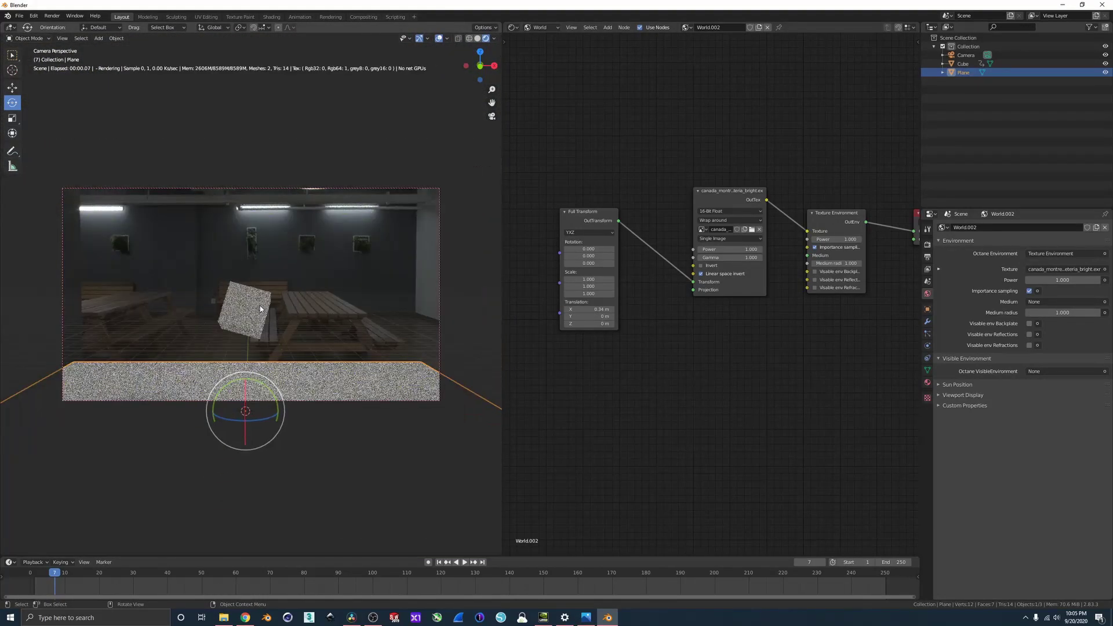
left_click(280, 148)
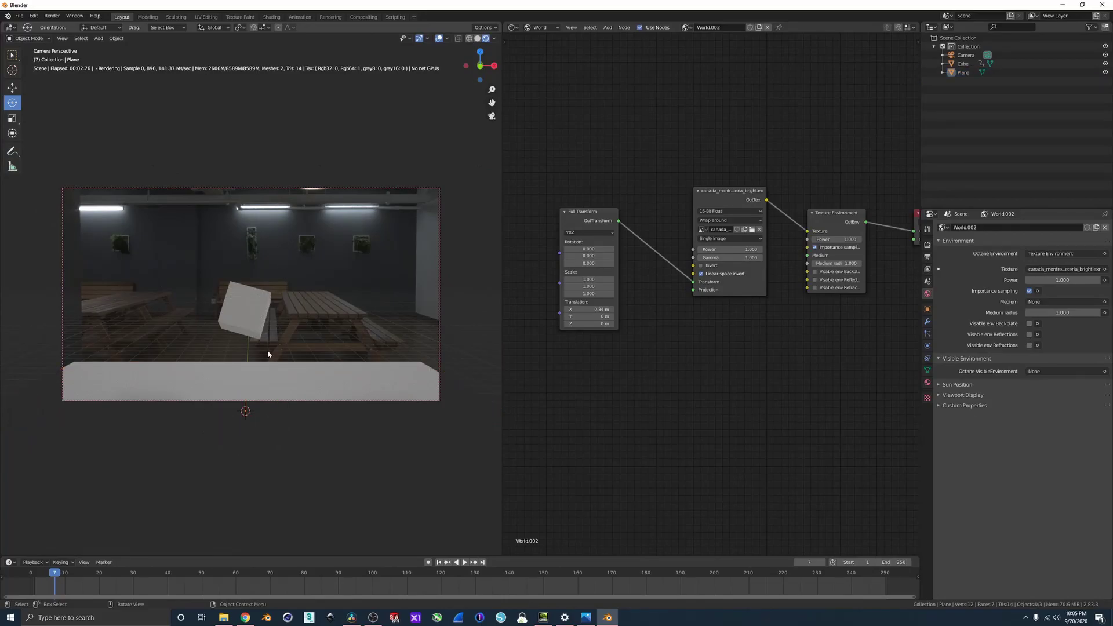
left_click(590, 309)
key("Return")
Step: Create a new material on the ground plane and show its object shader nodes
left_click(262, 404)
left_click(928, 382)
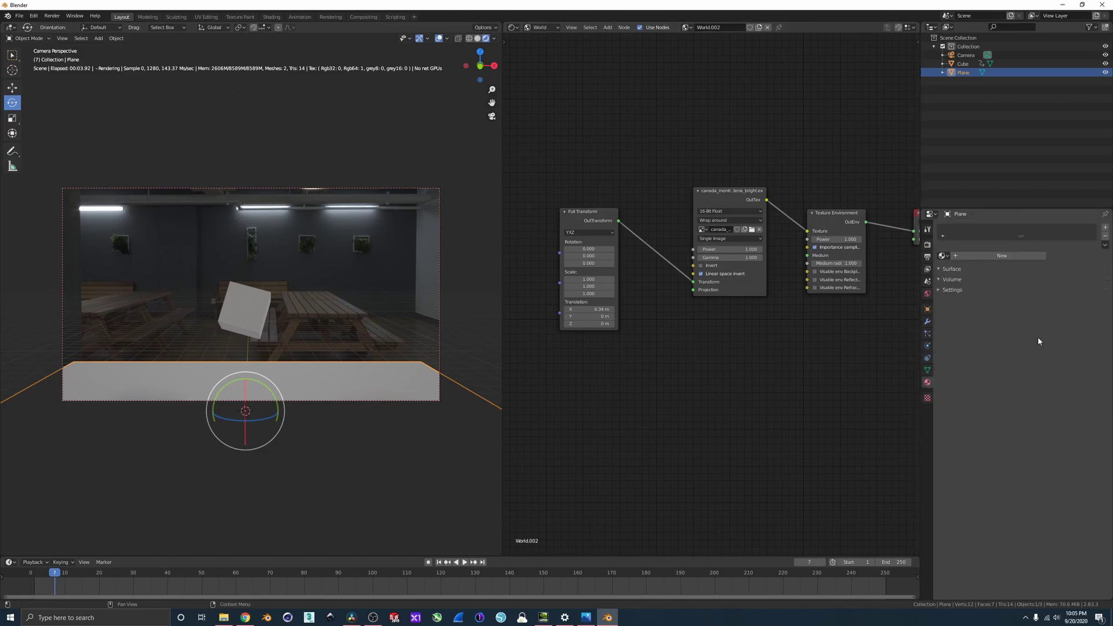
left_click(539, 27)
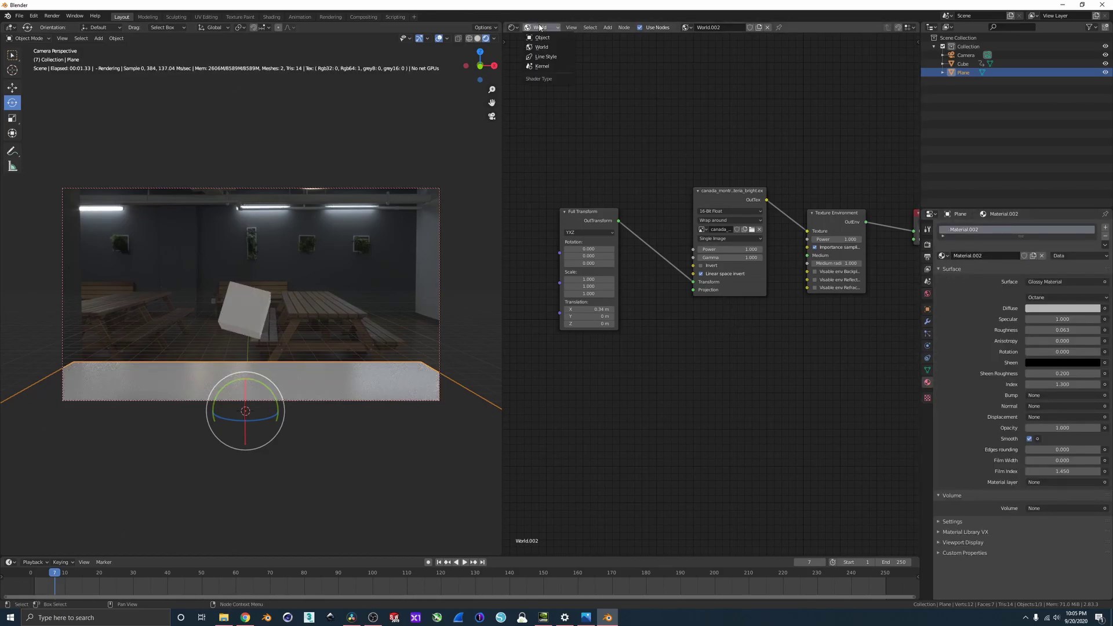
left_click(542, 37)
Step: Change the diffuse colour of the plane's glossy material to black
left_click(783, 245)
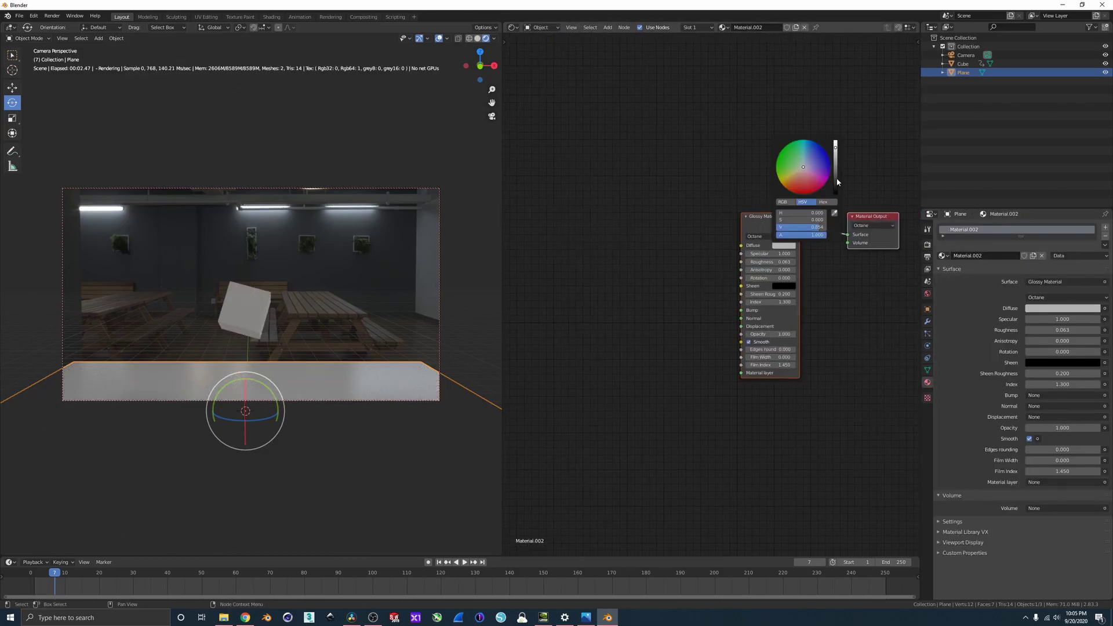
left_click_drag(837, 182, 836, 197)
left_click(341, 298)
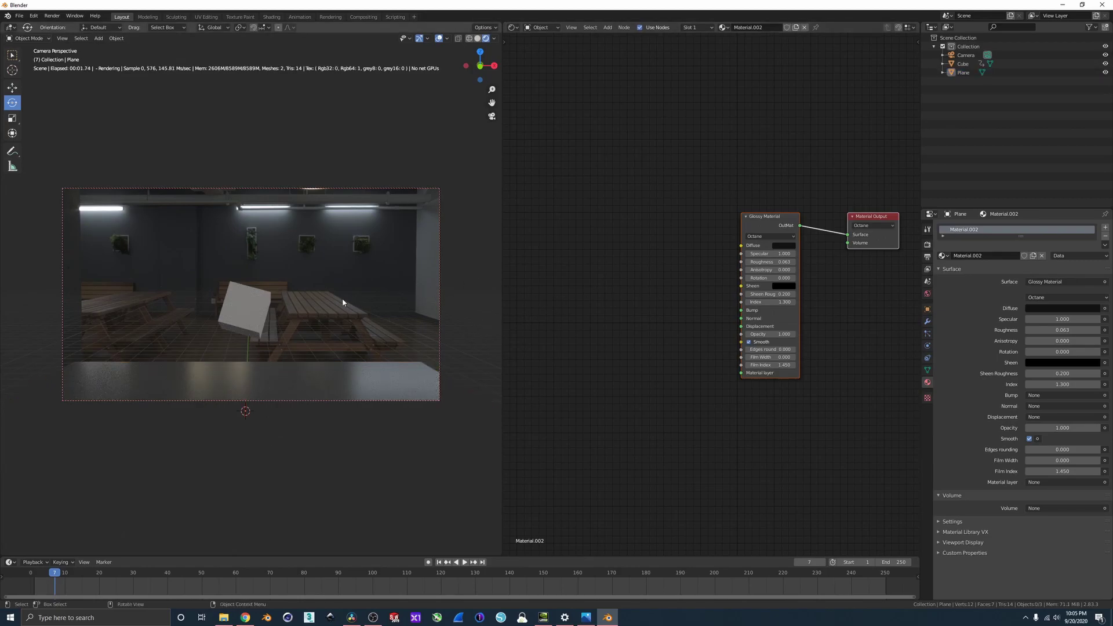
Step: Switch the viewport to solid shading and render frame 7 from the camera
key("F12")
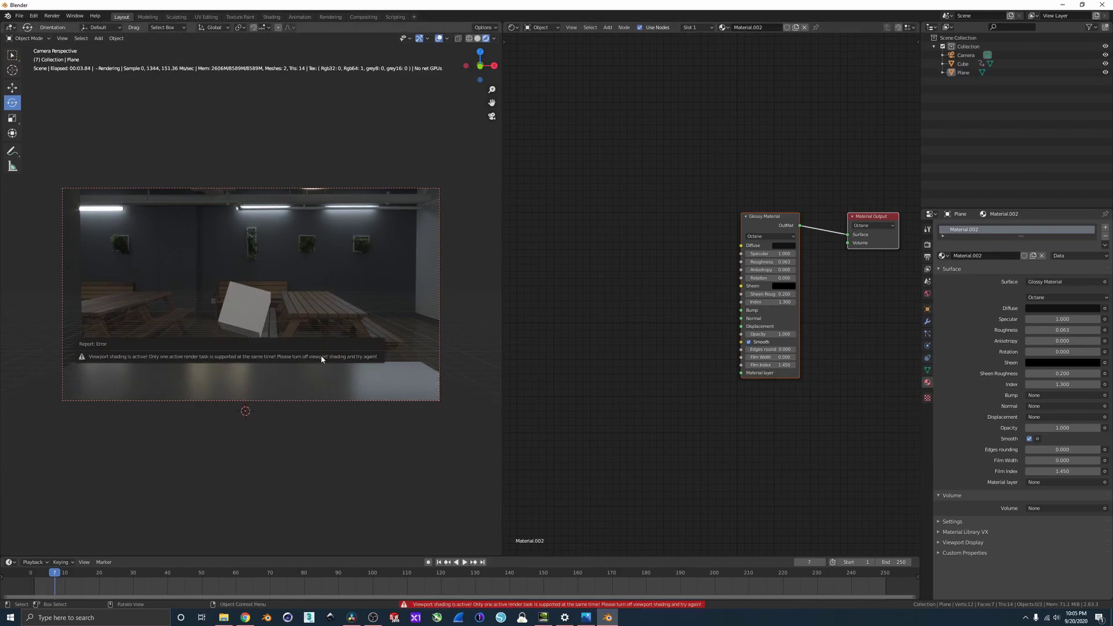
left_click(478, 38)
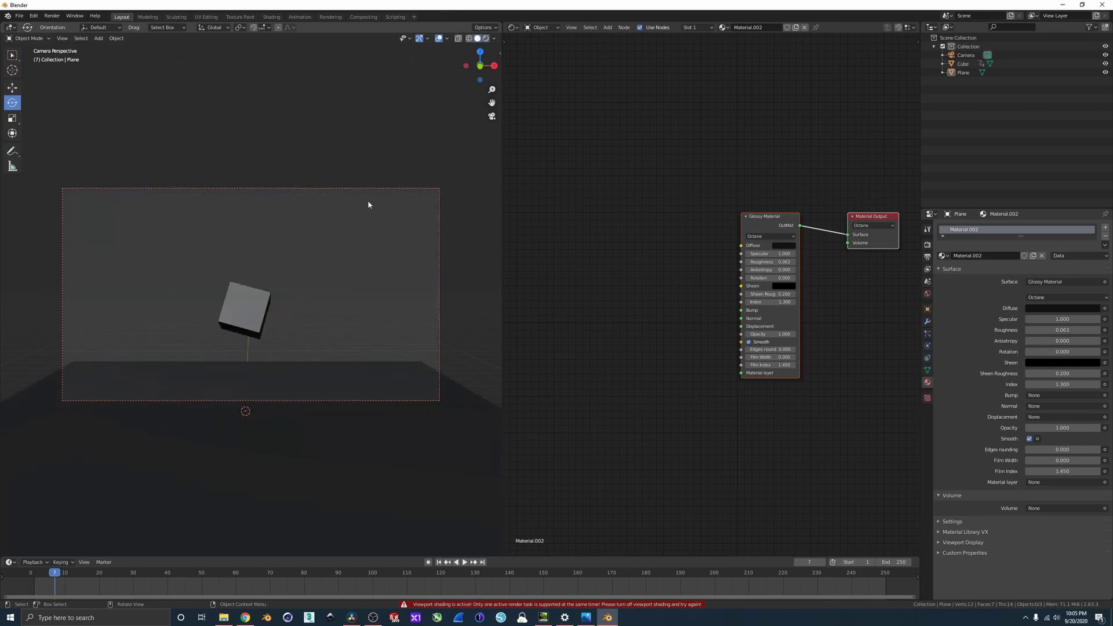
key("F12")
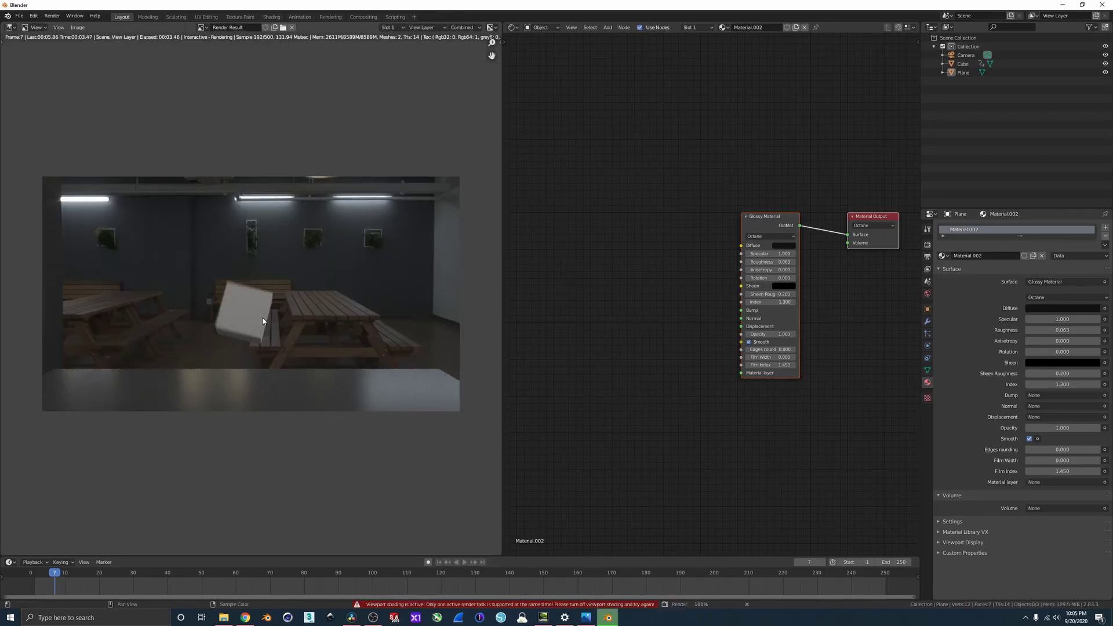
key("Escape")
Step: Set the cube's Octane motion blur steps to 4 in its object settings
left_click(261, 319)
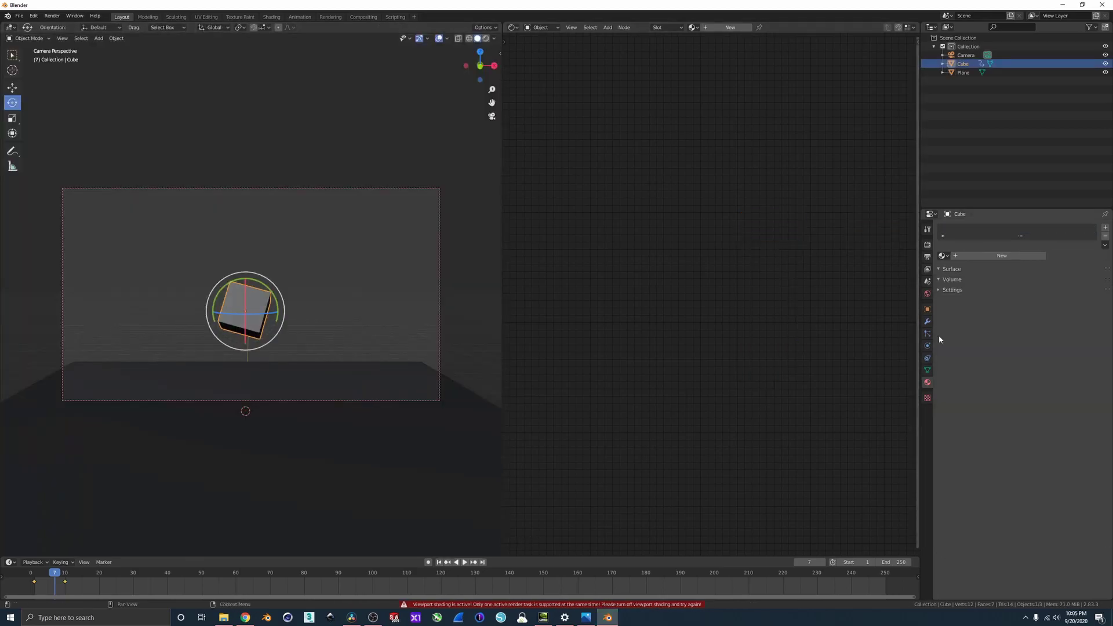
left_click(928, 309)
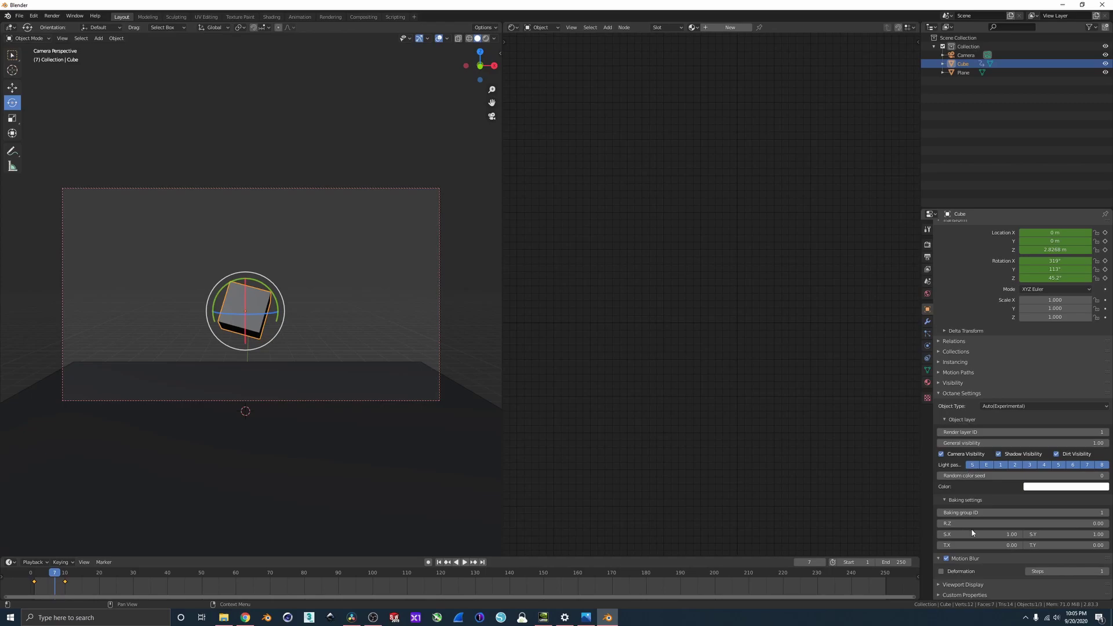
left_click(1108, 573)
left_click(1107, 573)
left_click(1107, 573)
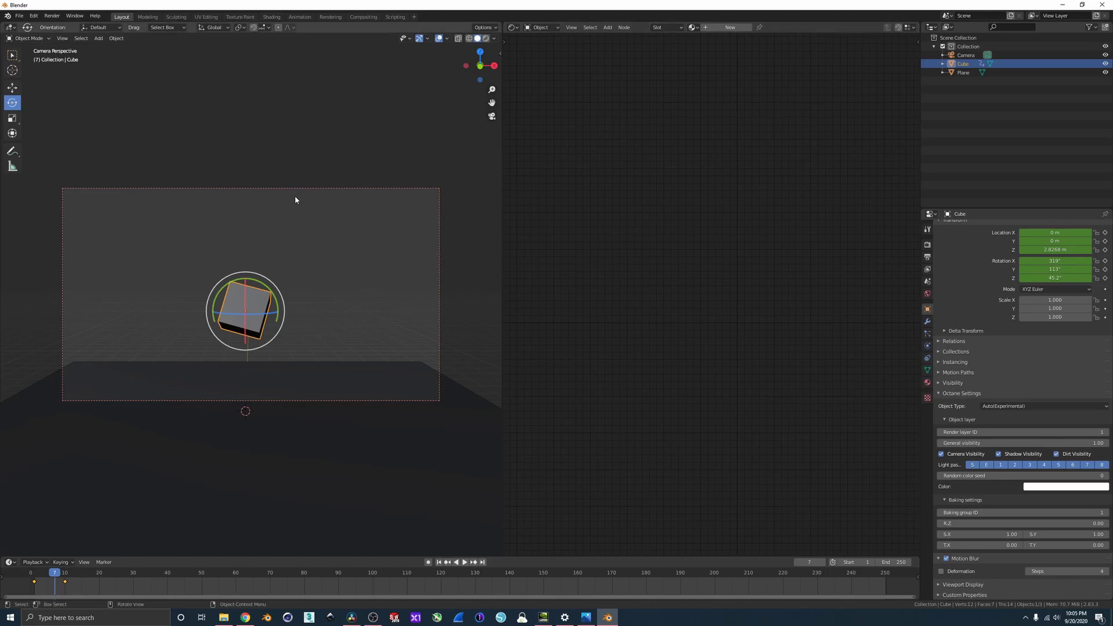
Step: Render frame 7 again and examine the motion blur on the cube up close
key("F12")
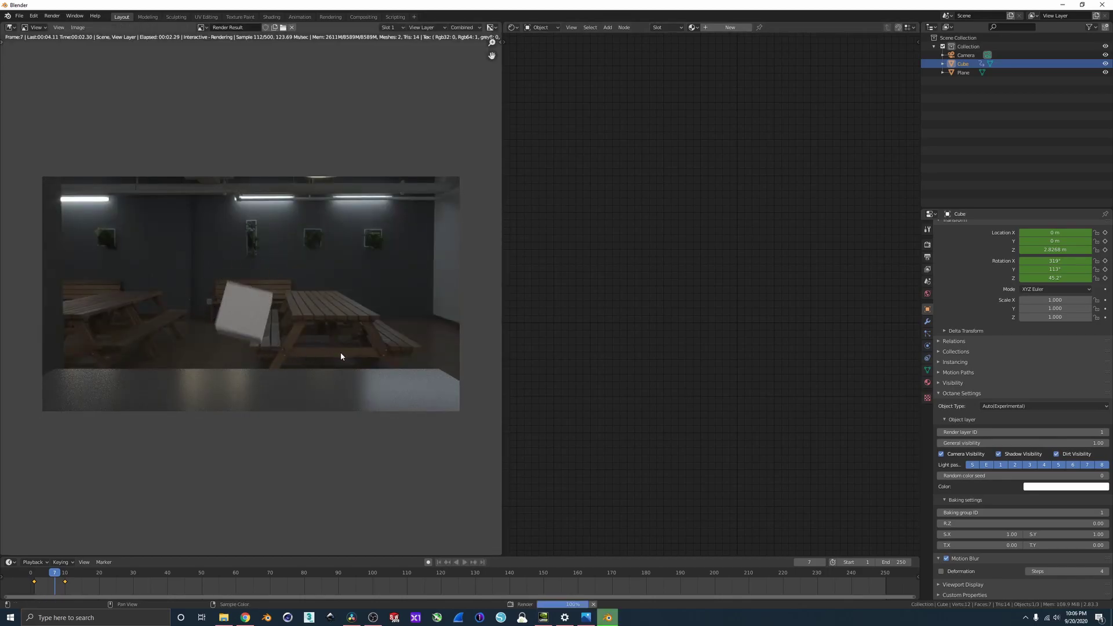
scroll(229, 337, "up", 3)
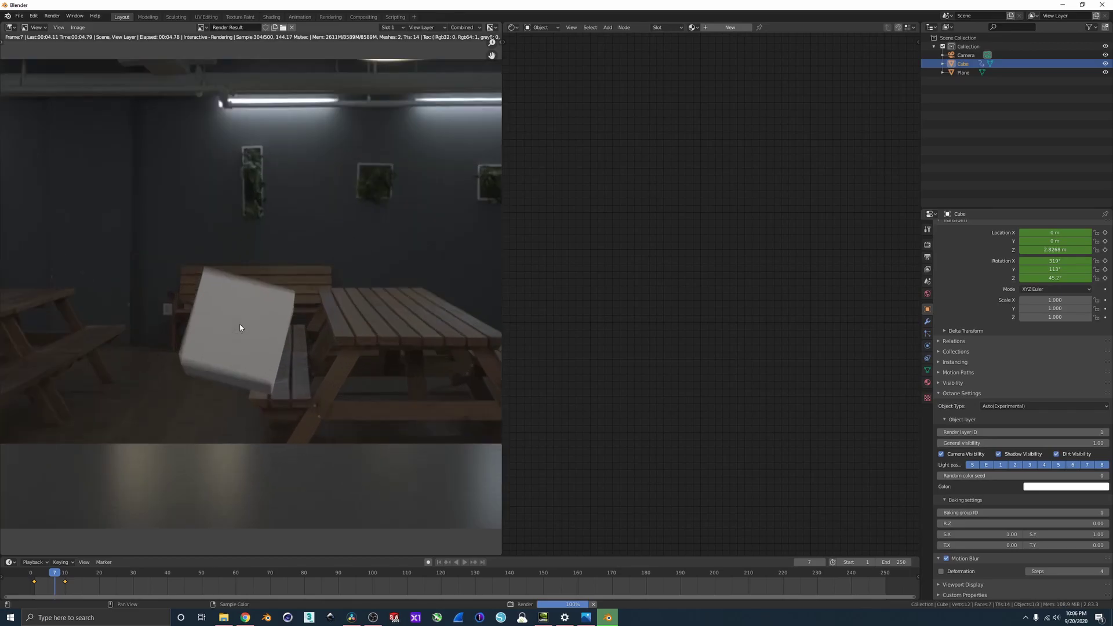
scroll(240, 327, "down", 3)
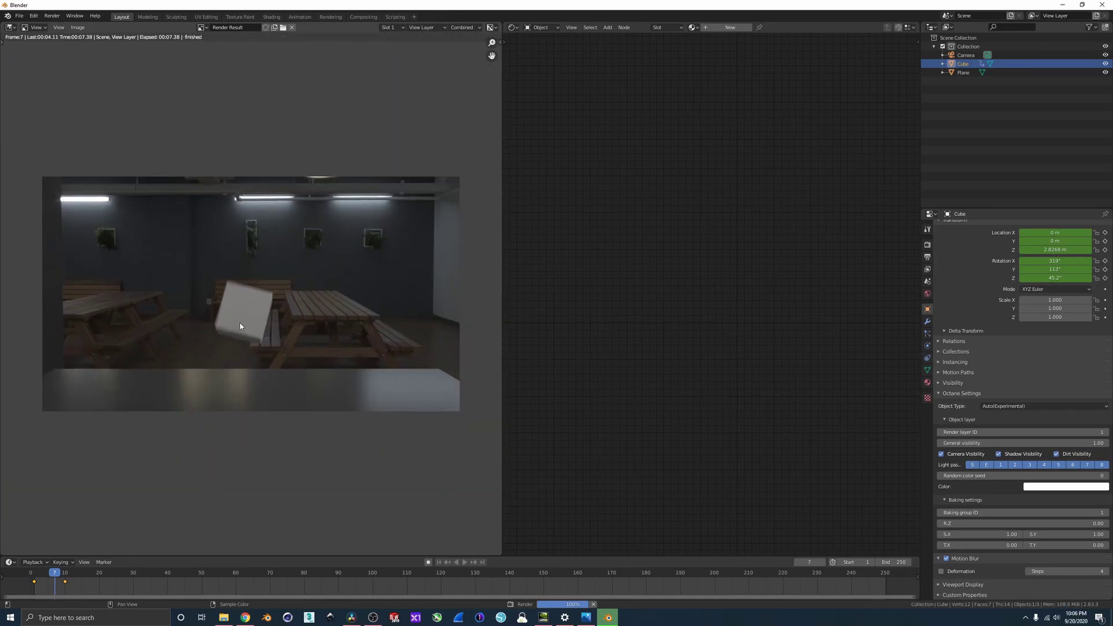
key("Escape")
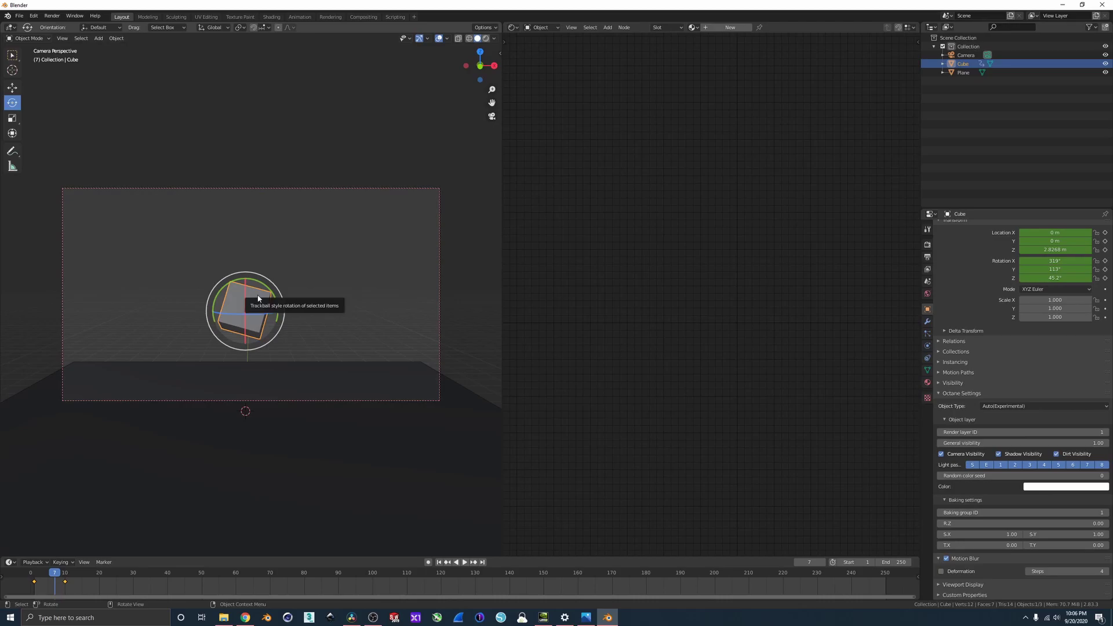
Step: Delete the cube and leave the camera view
key("x")
left_click(258, 299)
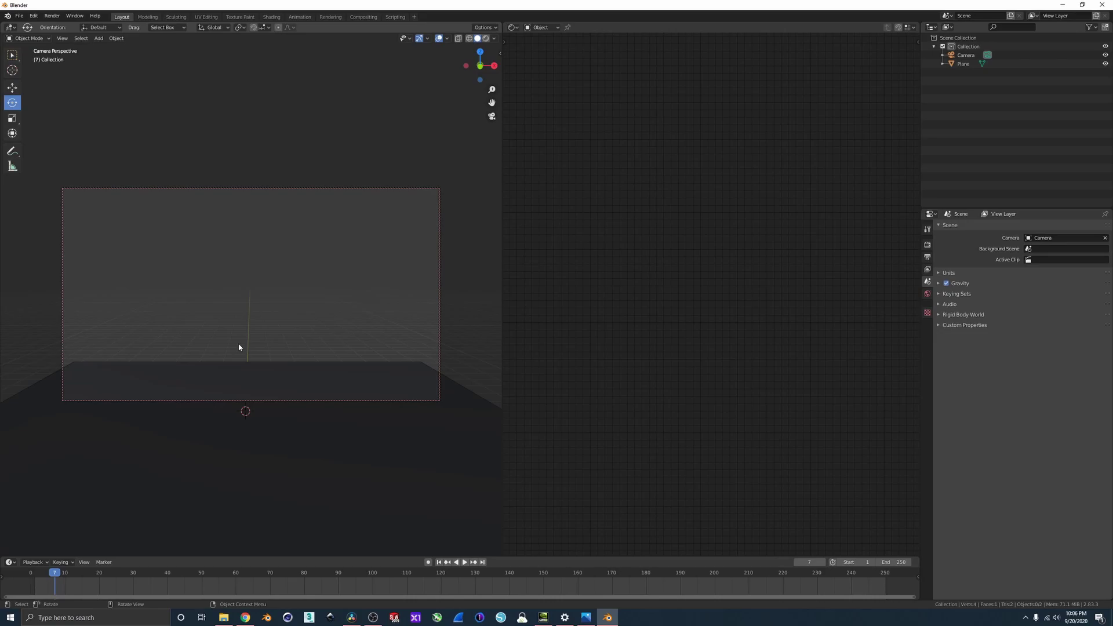
key("KP_0")
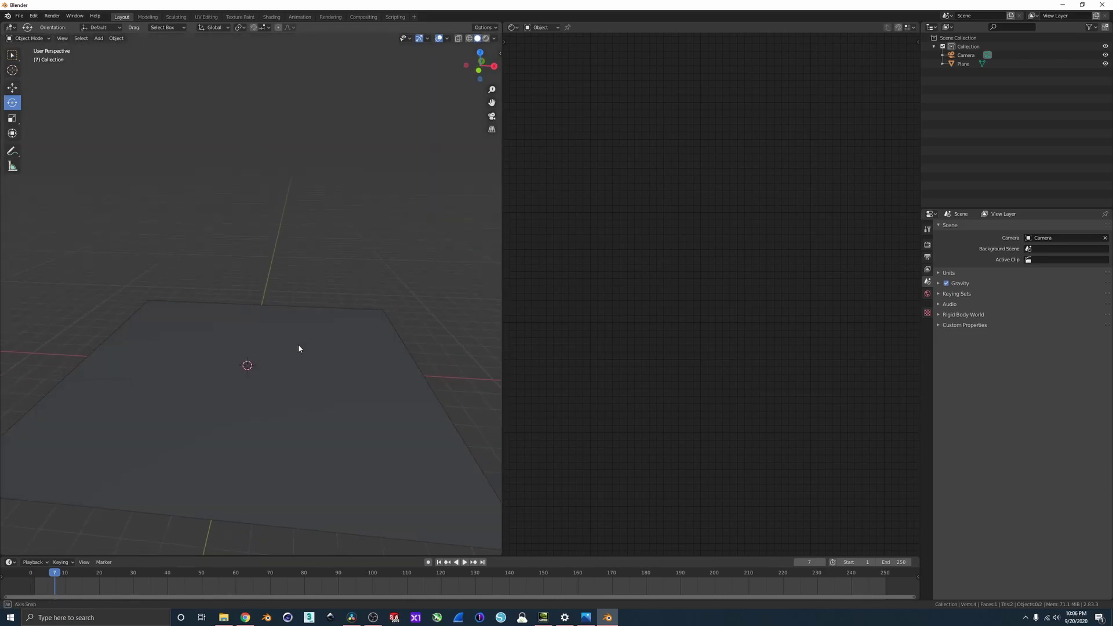
Step: Add a new mesh plane at the origin
left_click(271, 338)
key("shift+a")
left_click(300, 338)
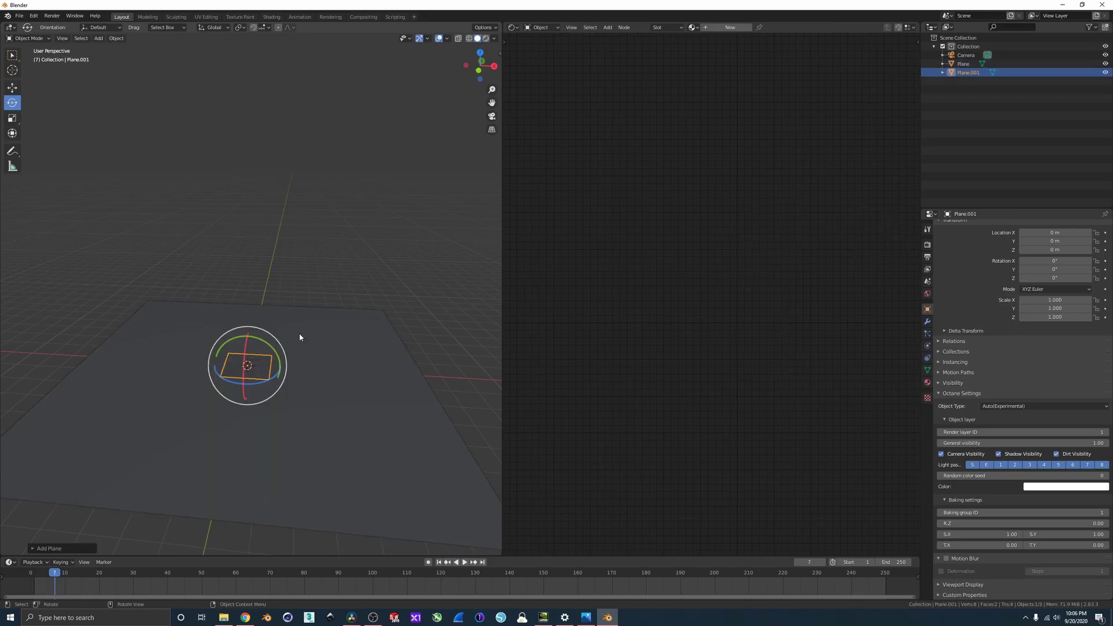
Step: Stretch the large ground plane along the X axis to a scale of about 37
left_click(353, 392)
key("s")
key("x")
left_click(499, 397)
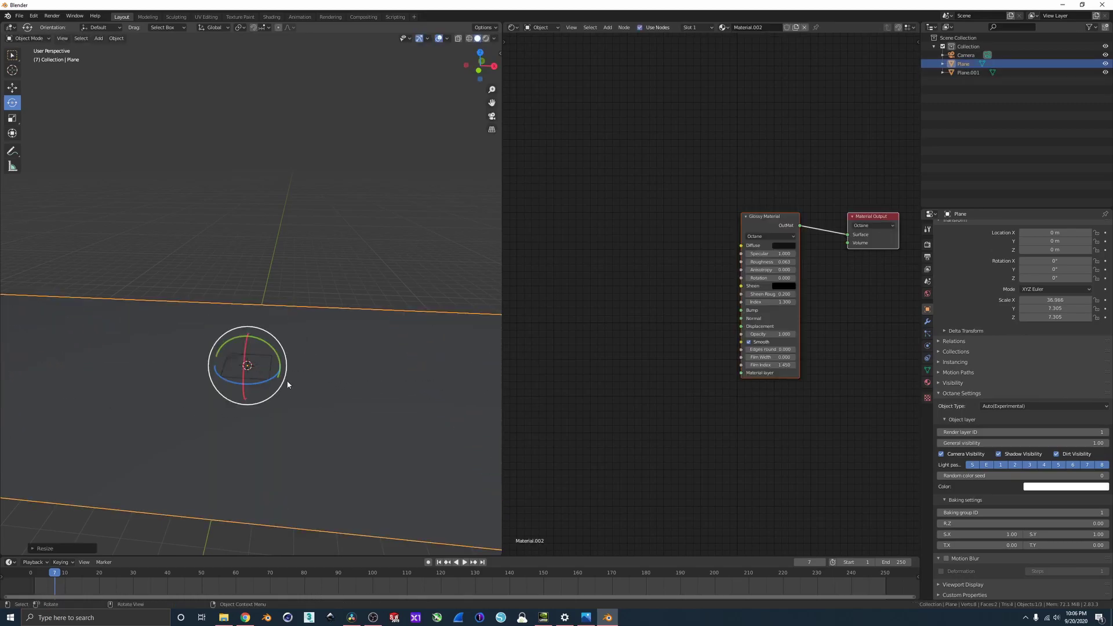
Step: Delete the small plane at the origin
left_click(259, 369)
key("Delete")
middle_click_drag(252, 385, 261, 322)
Step: Add a cube and raise it along Z to about 0.9 m
key("shift+a")
left_click(307, 326)
key("g")
key("z")
left_click(291, 324)
Step: Scale the cube in X and Y only to about 0.3, making a thin post
middle_click_drag(303, 317, 367, 303)
key("s")
key("shift+z")
left_click(293, 317)
Step: Move the post to a far corner of the plane, at about 6.5 m in Y and -35 m in X
key("g")
key("y")
left_click(307, 320)
middle_click_drag(307, 320, 336, 331)
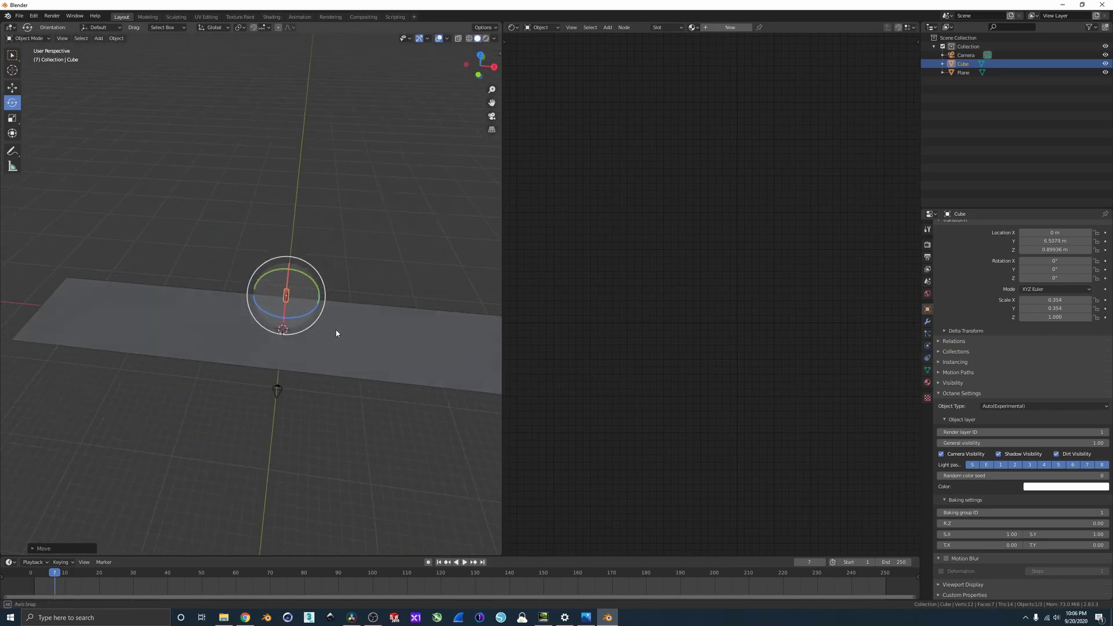
key("g")
key("x")
left_click(141, 304)
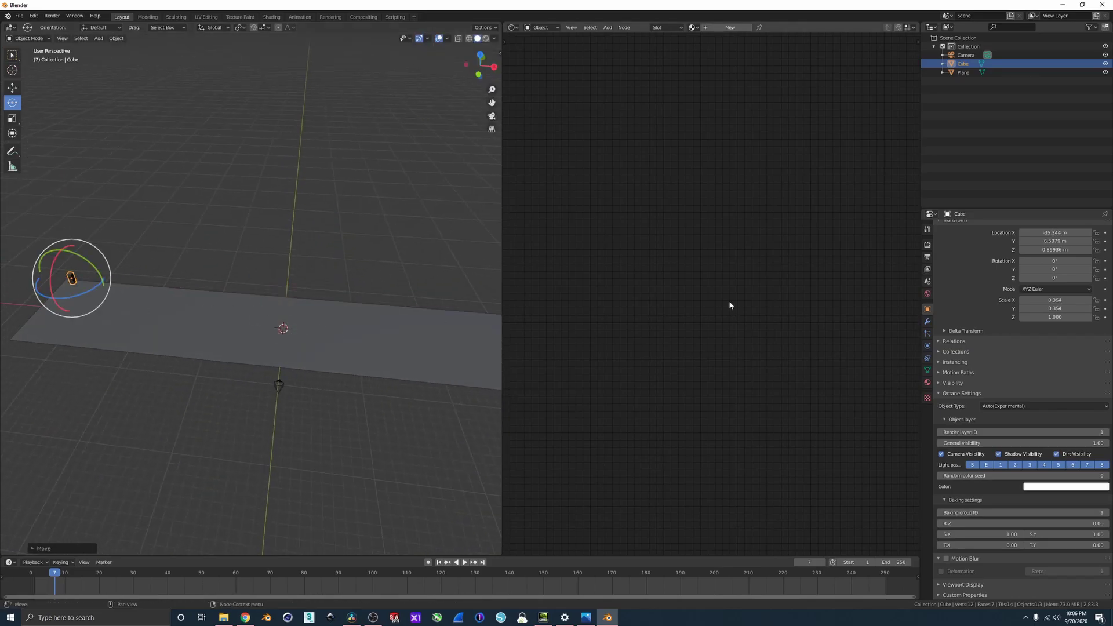
Step: Add an Array modifier to the post with a count of 13 and a relative X offset of 8.390
left_click(927, 321)
left_click(975, 228)
left_click(932, 247)
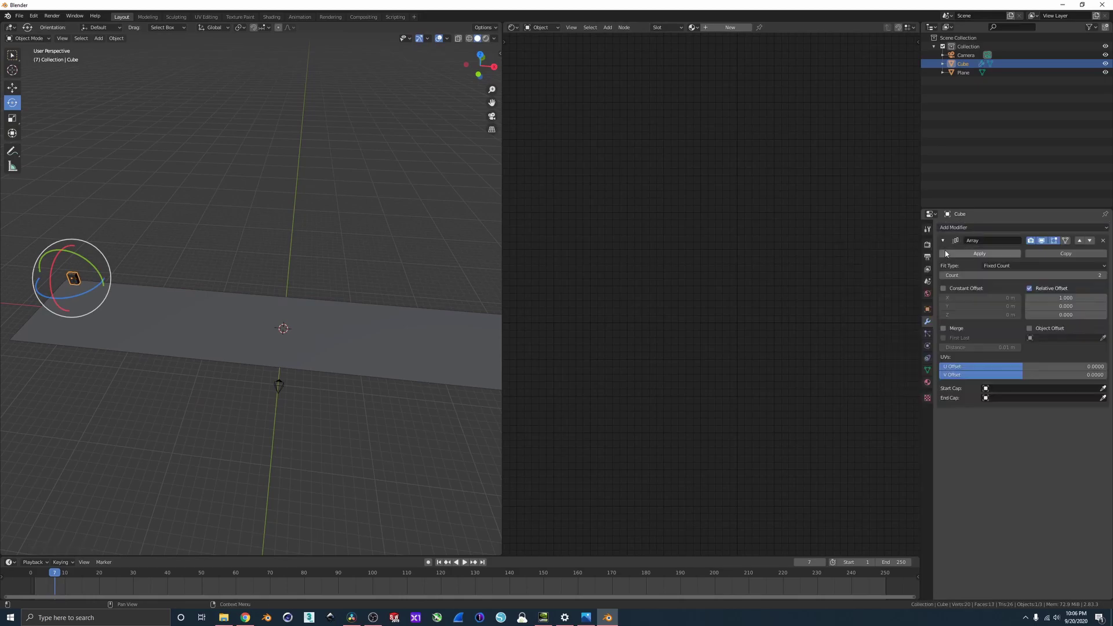
left_click_drag(1020, 275, 1066, 297)
scroll(355, 330, "down", 4)
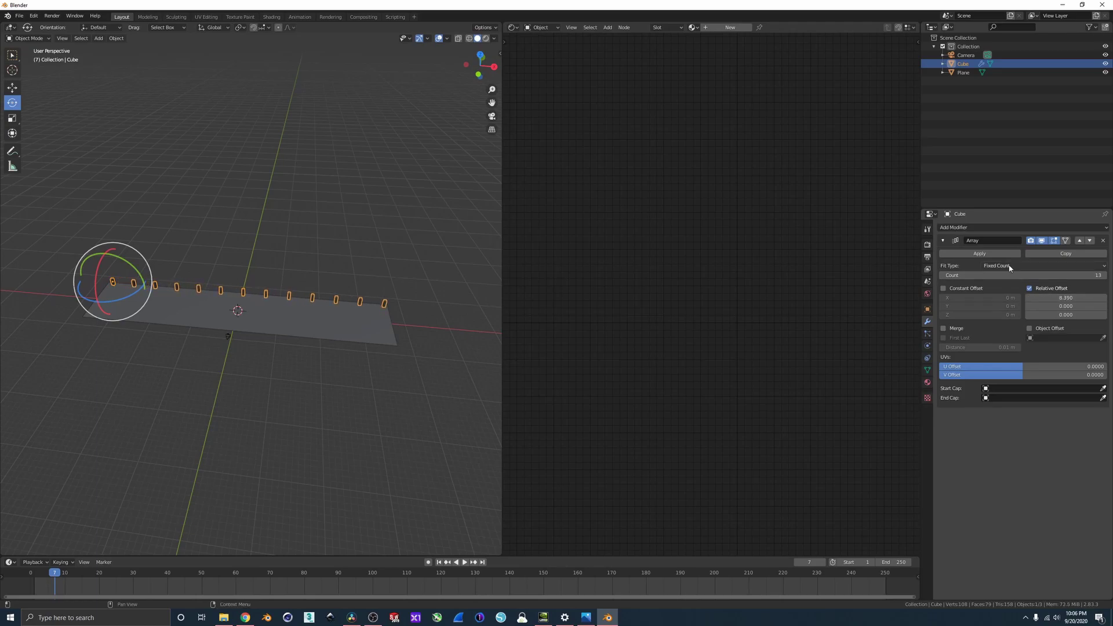
Step: Add a second Array modifier with relative offsets of 0 in X and -17.990 in Y for a parallel row of posts
left_click(985, 227)
left_click(945, 247)
left_click(1060, 473)
type("0")
key("Tab")
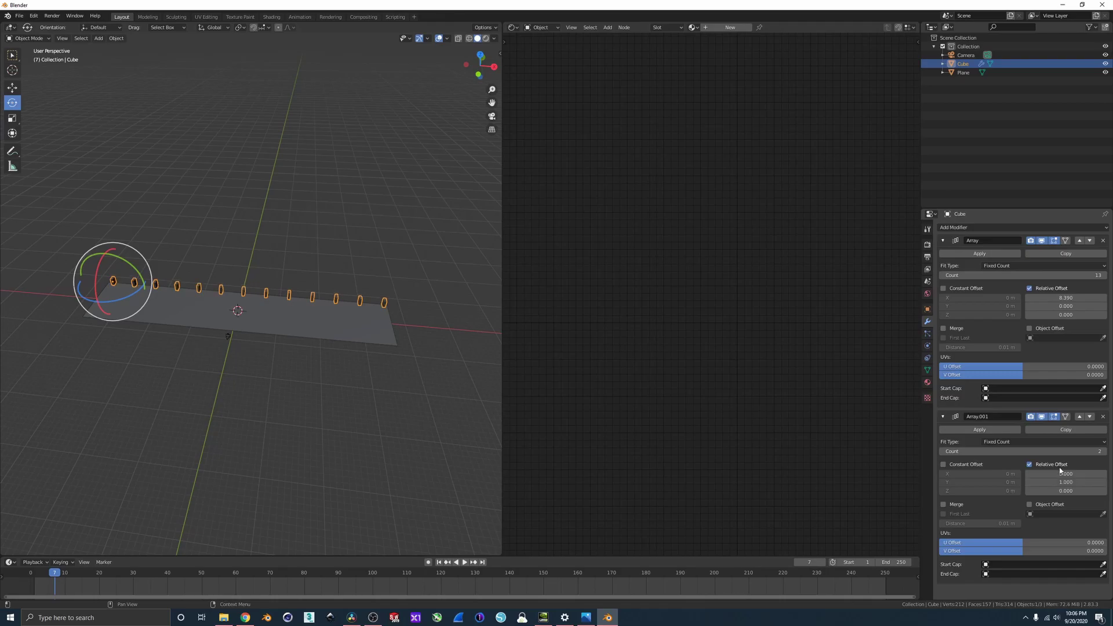
left_click_drag(1060, 481, 1003, 481)
scroll(177, 319, "up", 3)
middle_click_drag(172, 304, 278, 292)
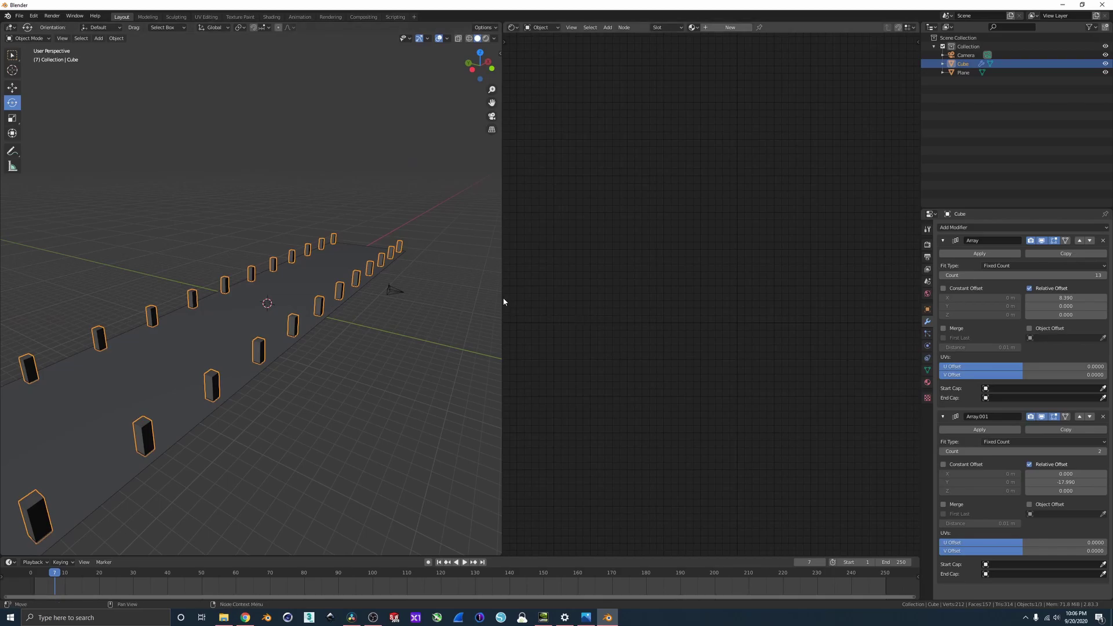
Step: Join the node editor area into the 3D viewport to enlarge the scene view
right_click(503, 301)
left_click(458, 306)
left_click(581, 305)
middle_click_drag(411, 312, 459, 288)
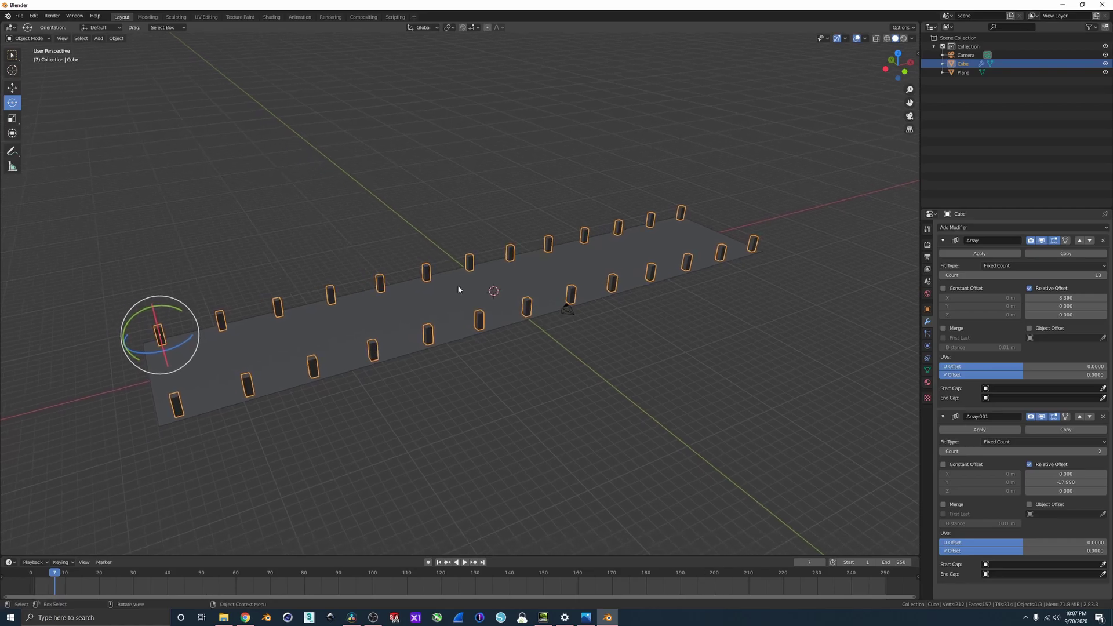
Step: Add a cone at the origin, scale it up and raise it above the plane along Z
key("shift+a")
mouse_move(455, 286)
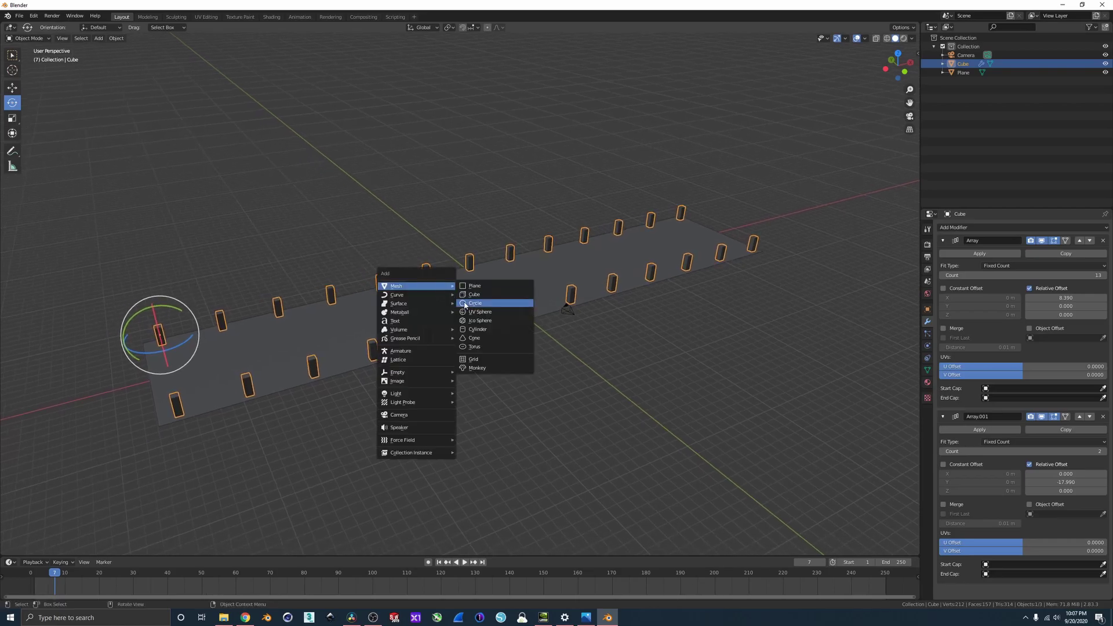
left_click(468, 340)
key("s")
left_click(569, 269)
key("g")
key("z")
left_click(576, 259)
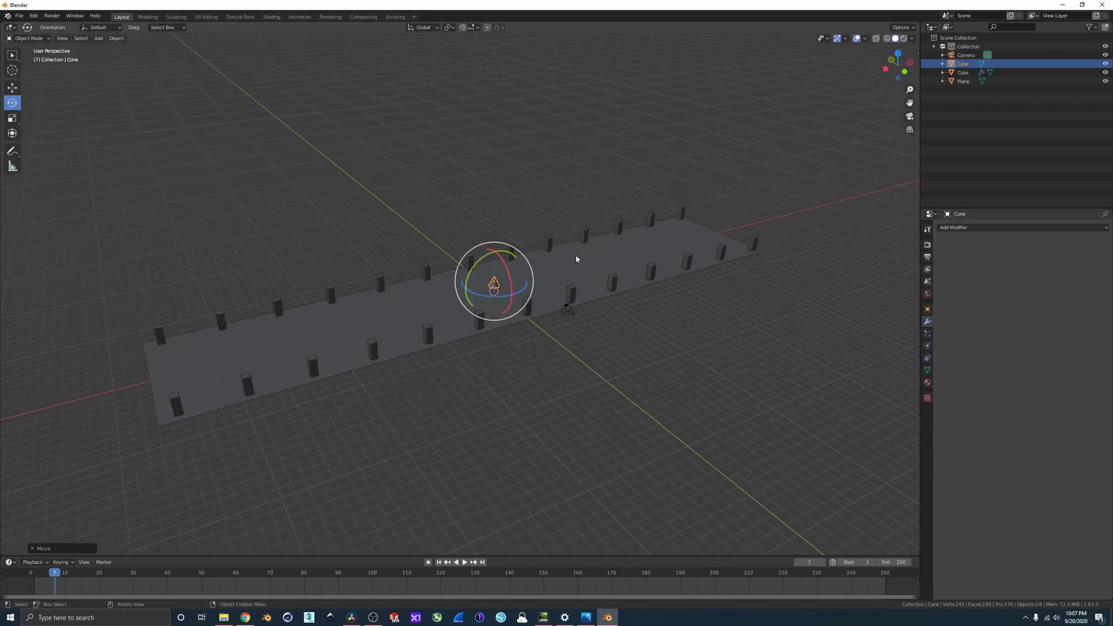
Step: Rotate the cone 90° about the X axis
key("r")
key("x")
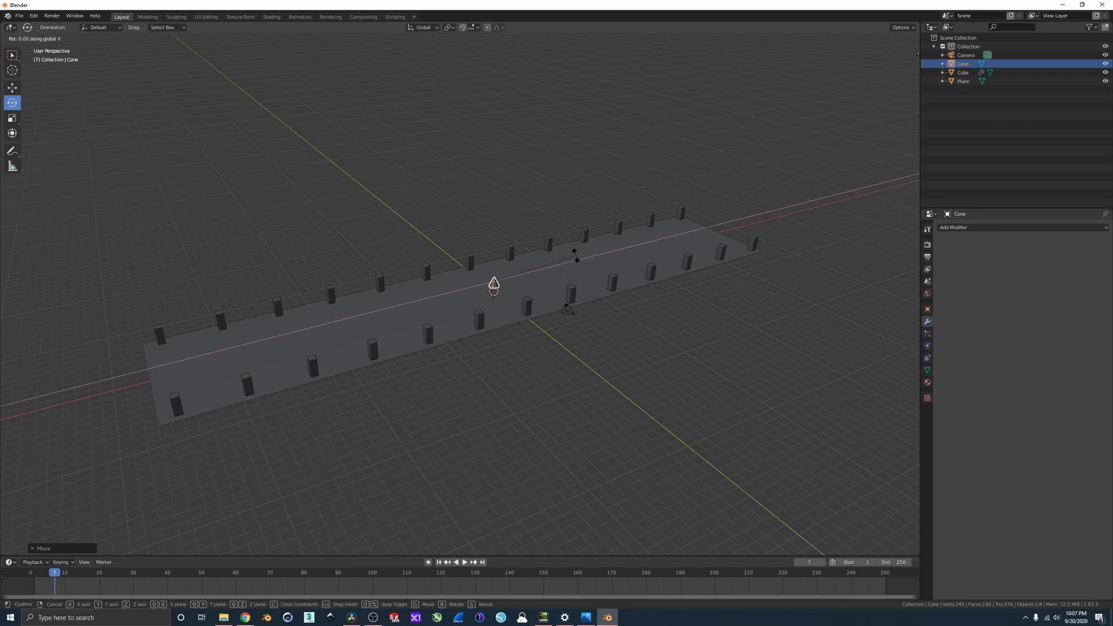
type("90")
key("Return")
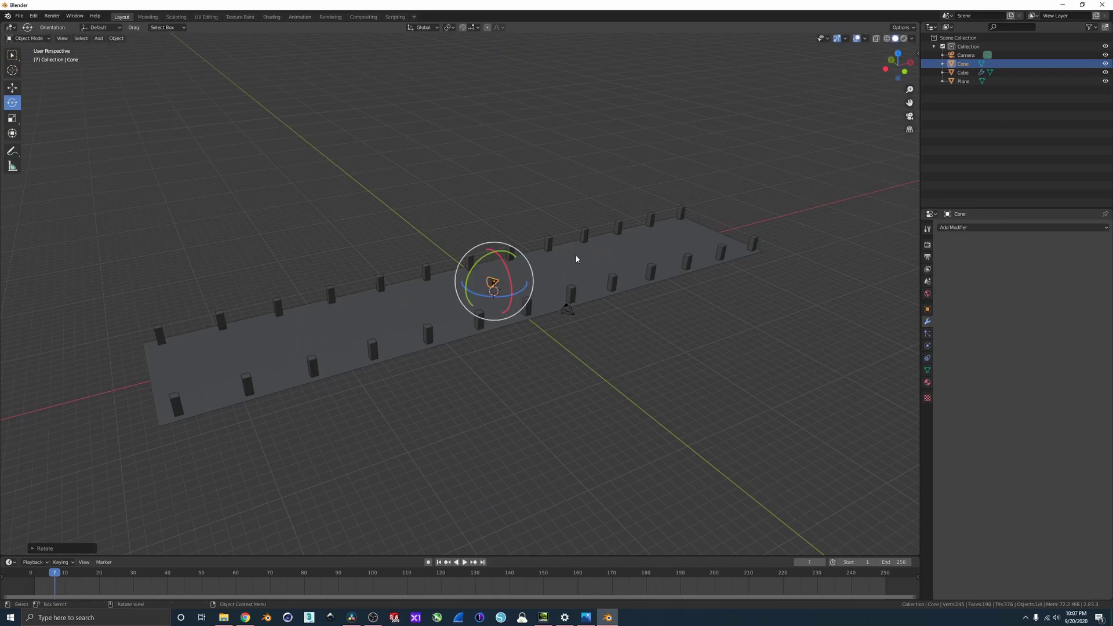
Step: Move the cone about -36 m along the X axis to the end of the plane
key("g")
key("x")
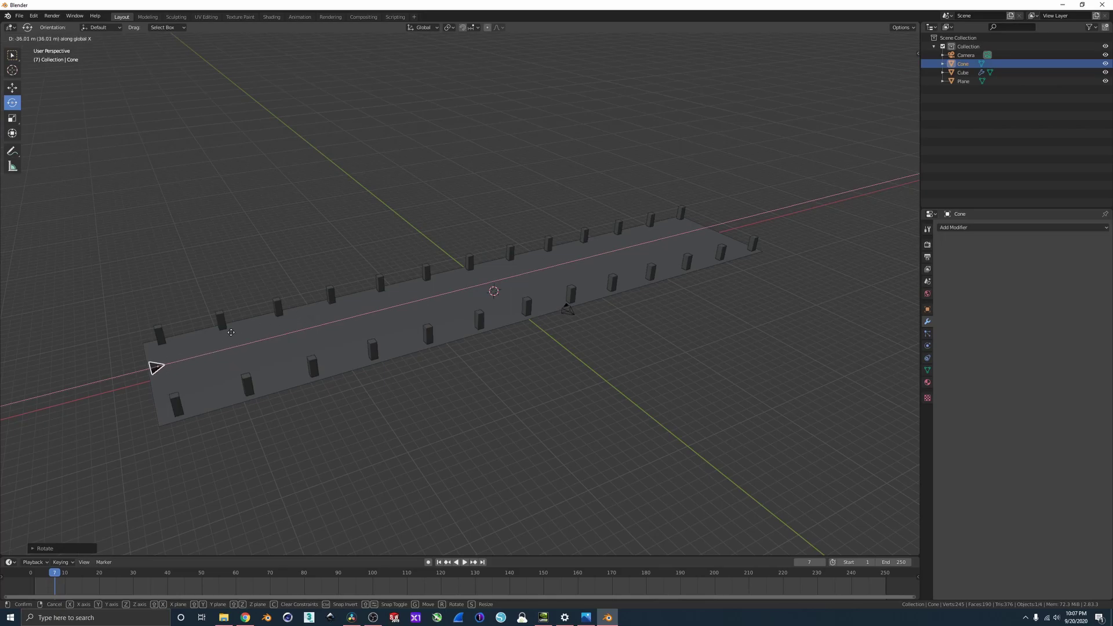
left_click(229, 336)
middle_click_drag(229, 336, 241, 322)
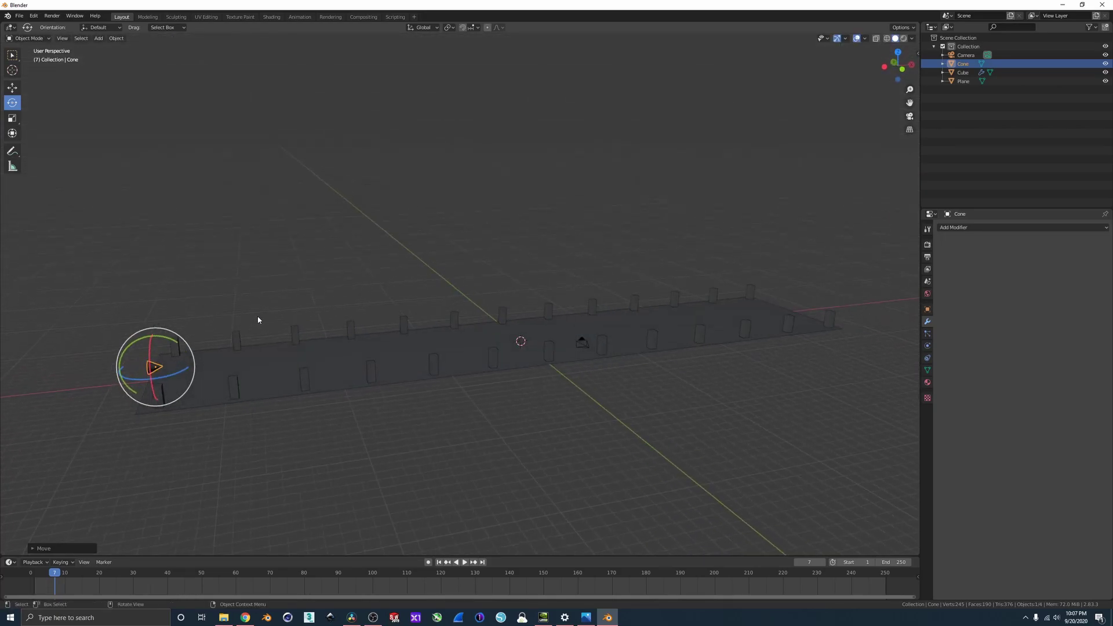
Step: Keyframe the cone's rotation and location at the plane's start and shift the keyframes to frame 1
key("i")
left_click(259, 320)
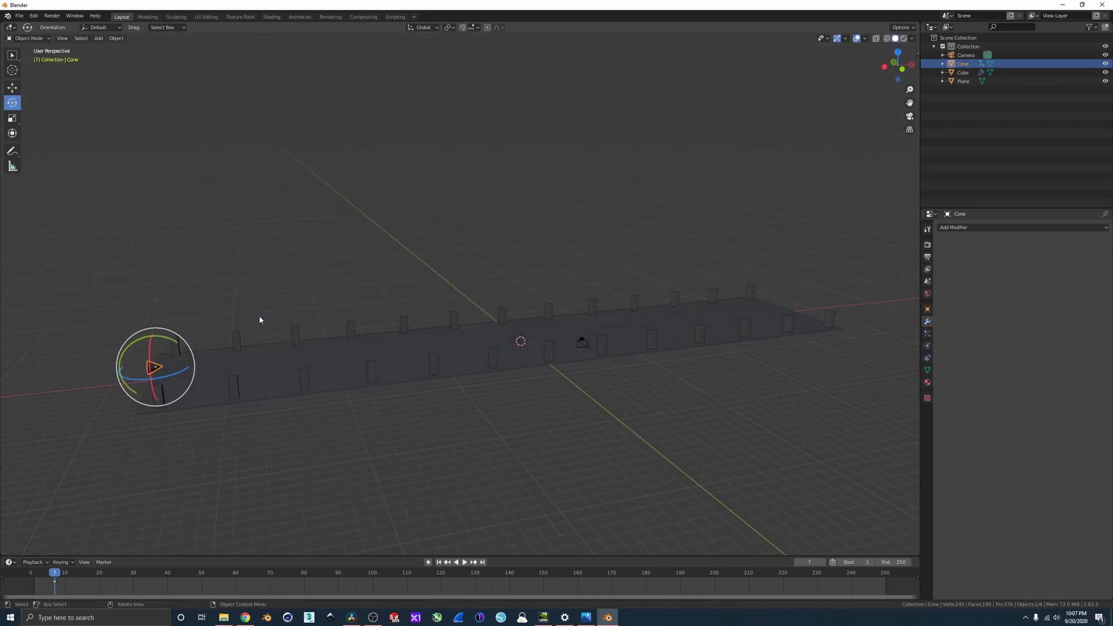
key("i")
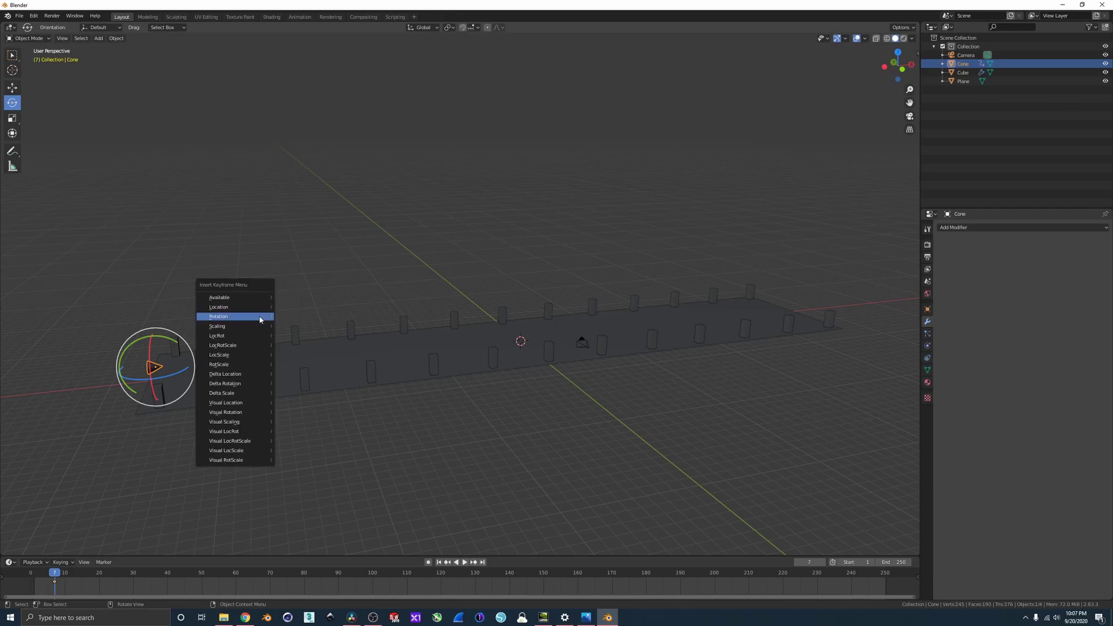
left_click(229, 308)
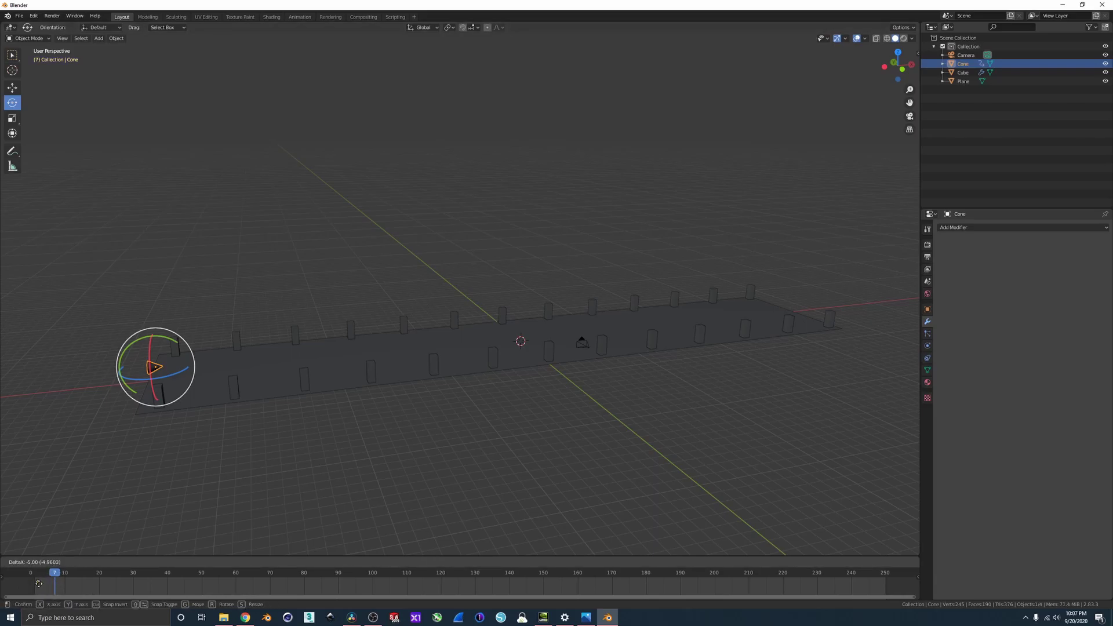
key("shift+Left")
key("i")
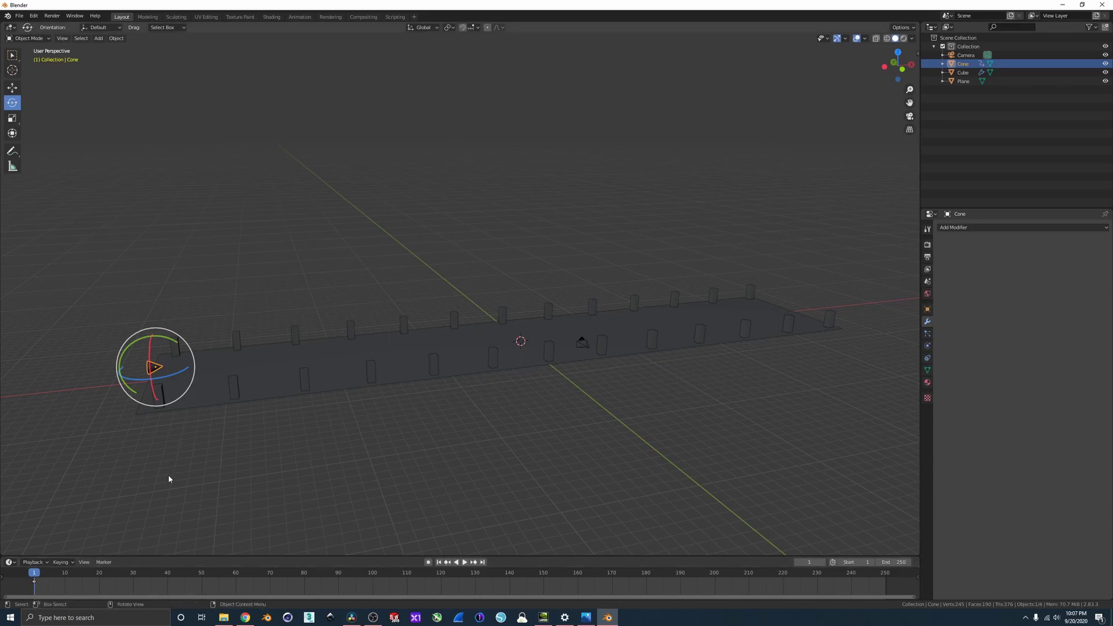
Step: At frame 60, move the cone along the X axis to the plane's far end and keyframe its location
key("space")
left_click_drag(65, 582, 229, 586)
key("space")
key("g")
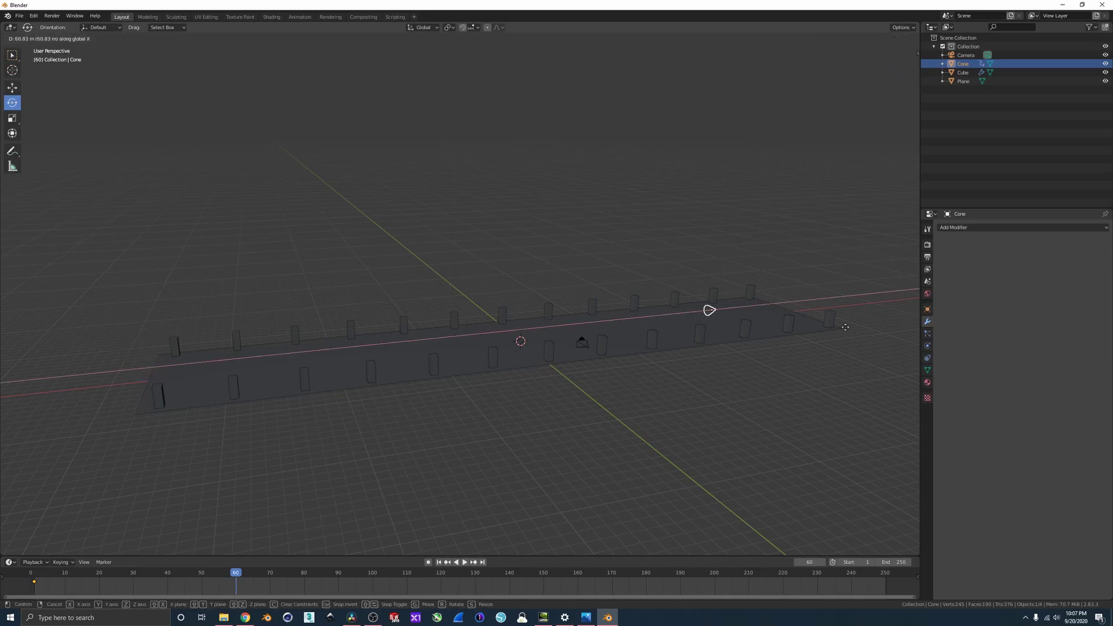
left_click(892, 328)
key("i")
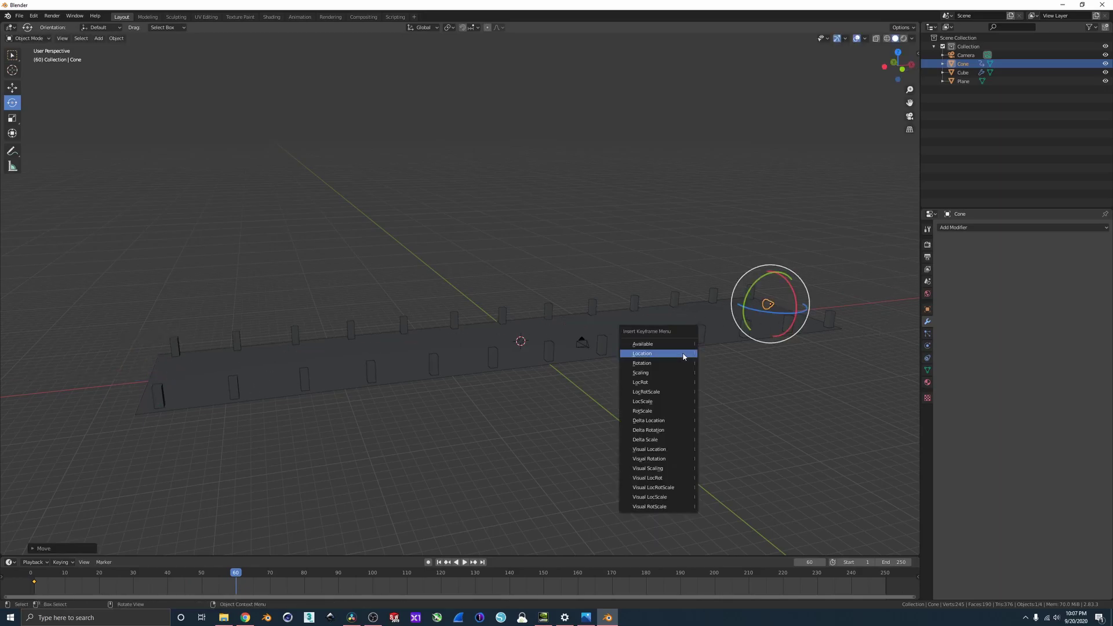
left_click(683, 357)
Step: Return to frame 1 and fly the camera to a raised, angled view that frames the cone and nearby posts
left_click_drag(236, 588, 39, 592)
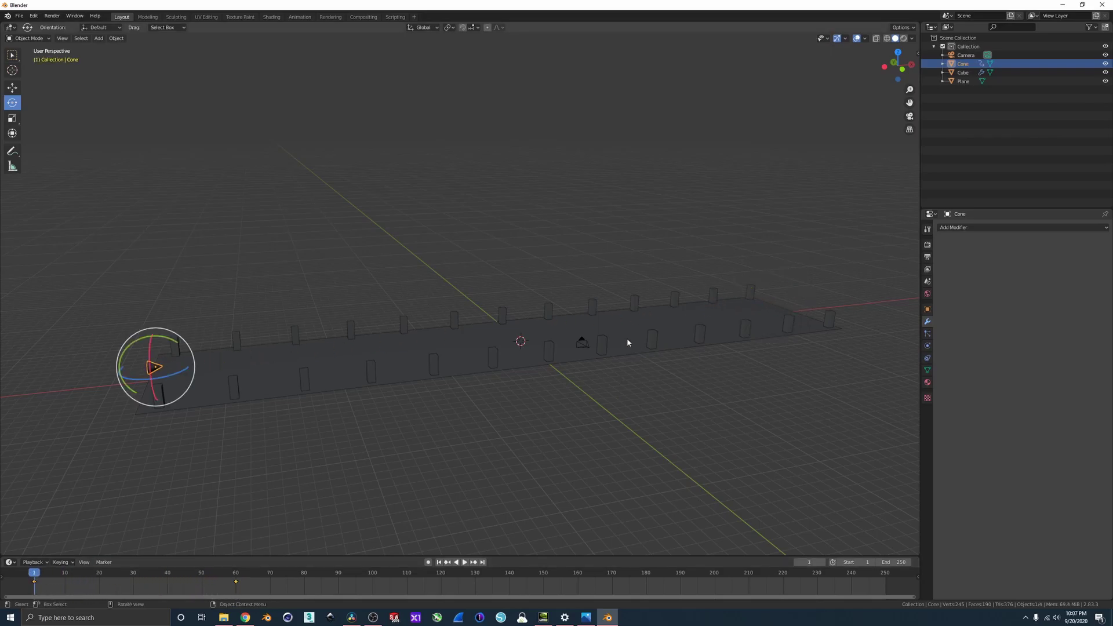
left_click(587, 345)
left_click(587, 345)
key("KP_0")
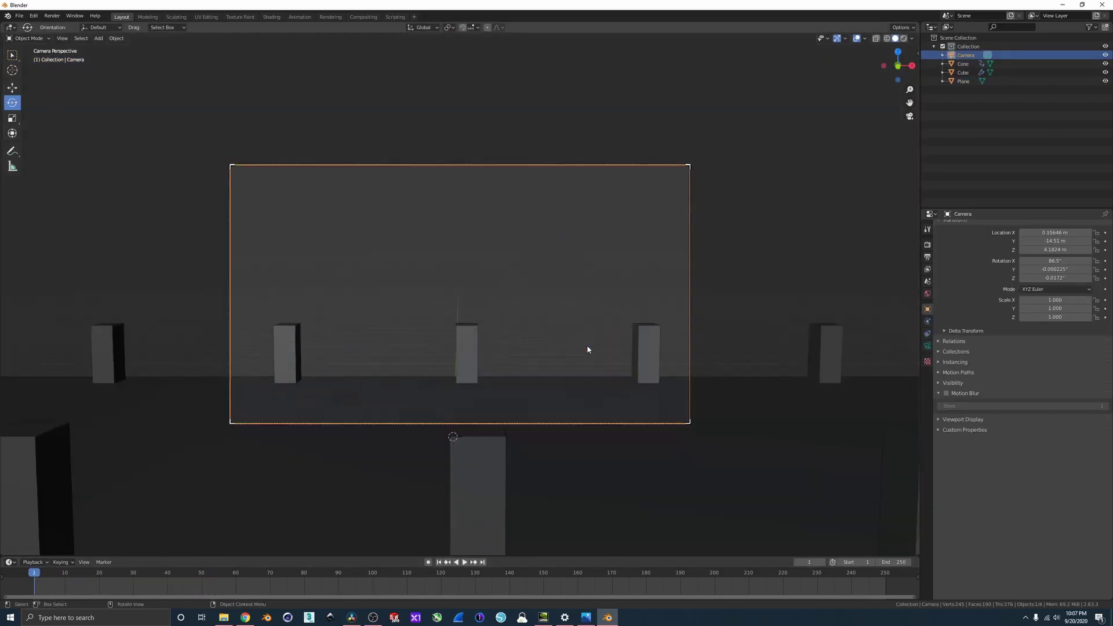
key("shift+grave")
key("s")
key("a")
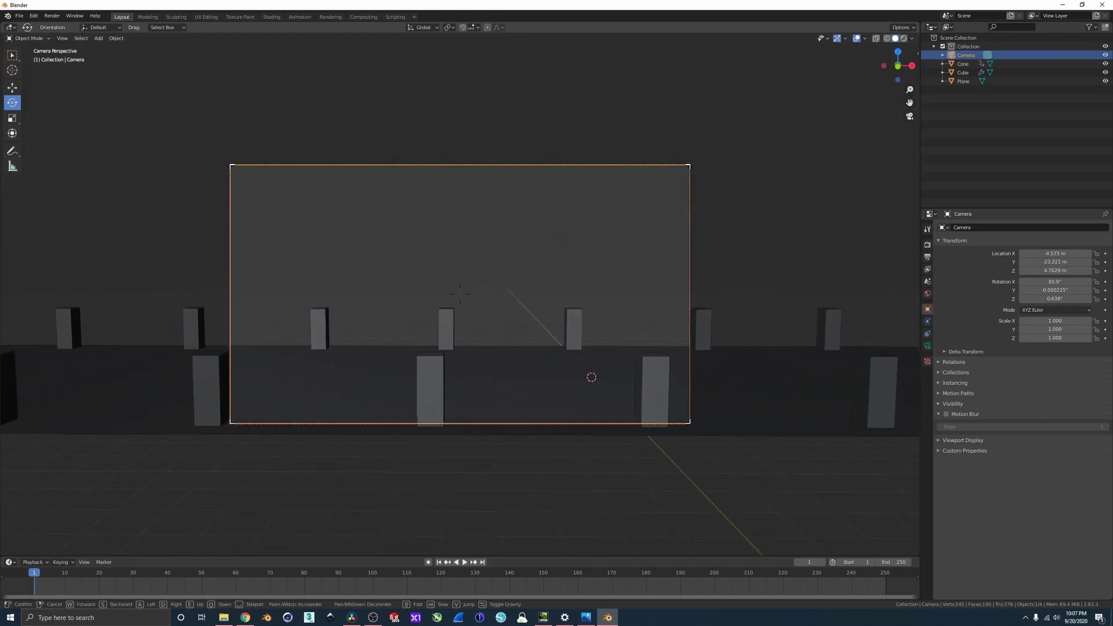
key("w")
key("e")
key("w")
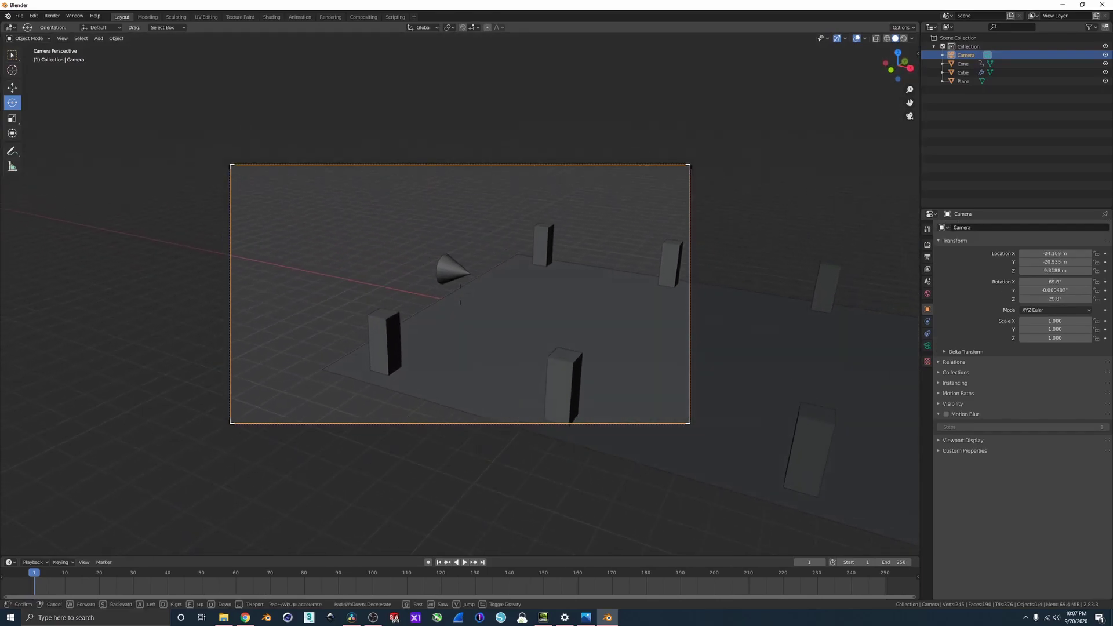
left_click(444, 300)
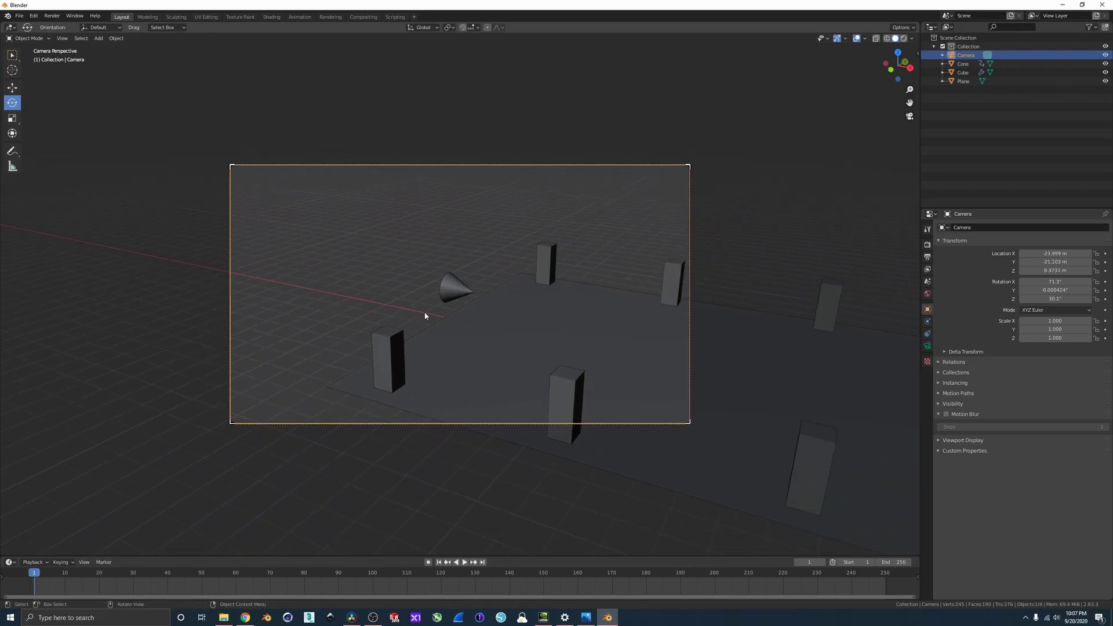
Step: Parent the camera to the cone as an object
left_click(467, 292, "shift")
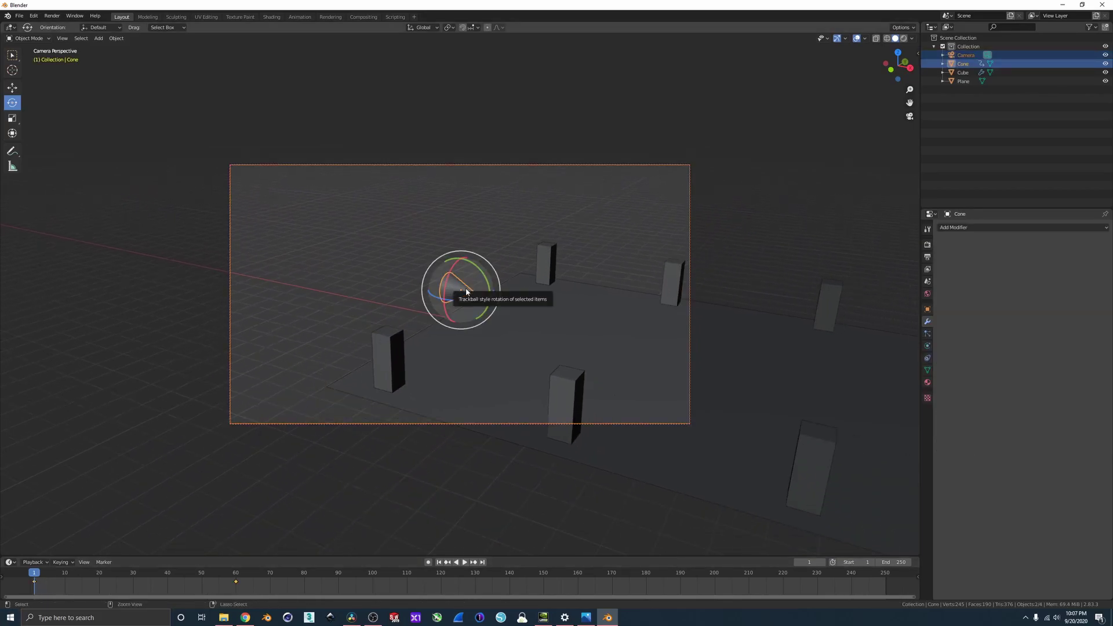
key("ctrl+p")
left_click(464, 293)
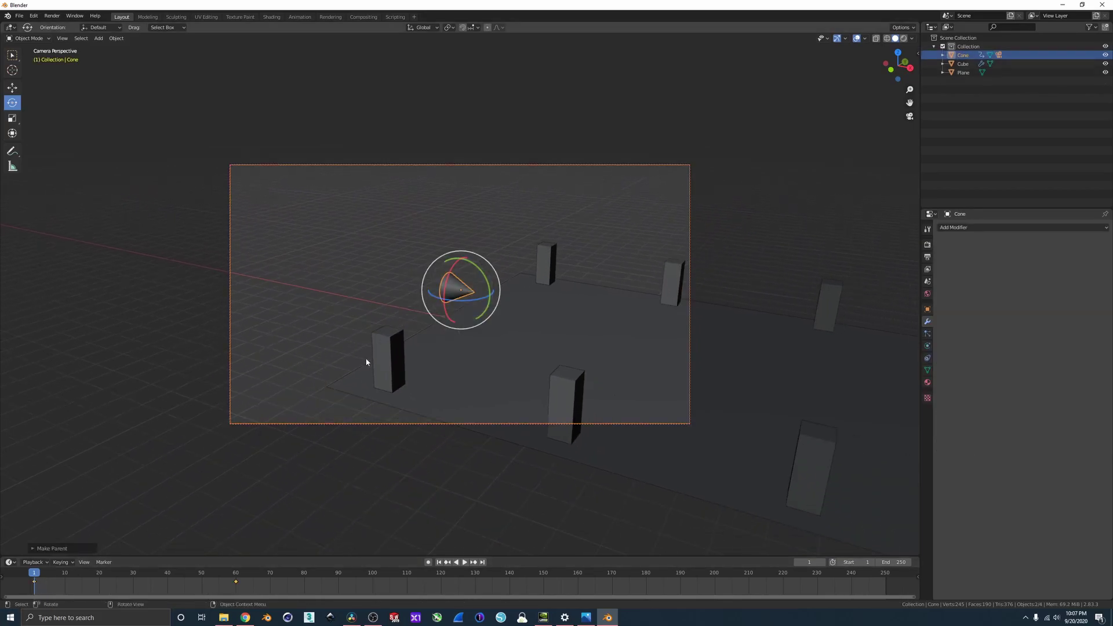
Step: Preview the cone and camera animation and test-render frame 16
left_click(167, 502)
left_click_drag(35, 578, 62, 571)
left_click(455, 288)
key("space")
key("space")
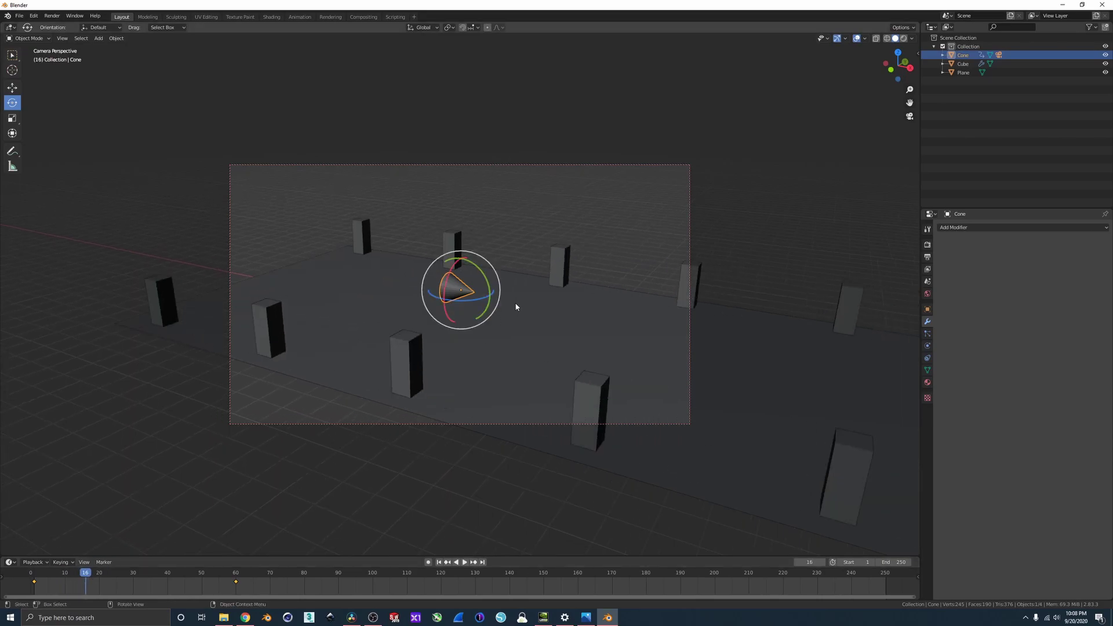
key("F12")
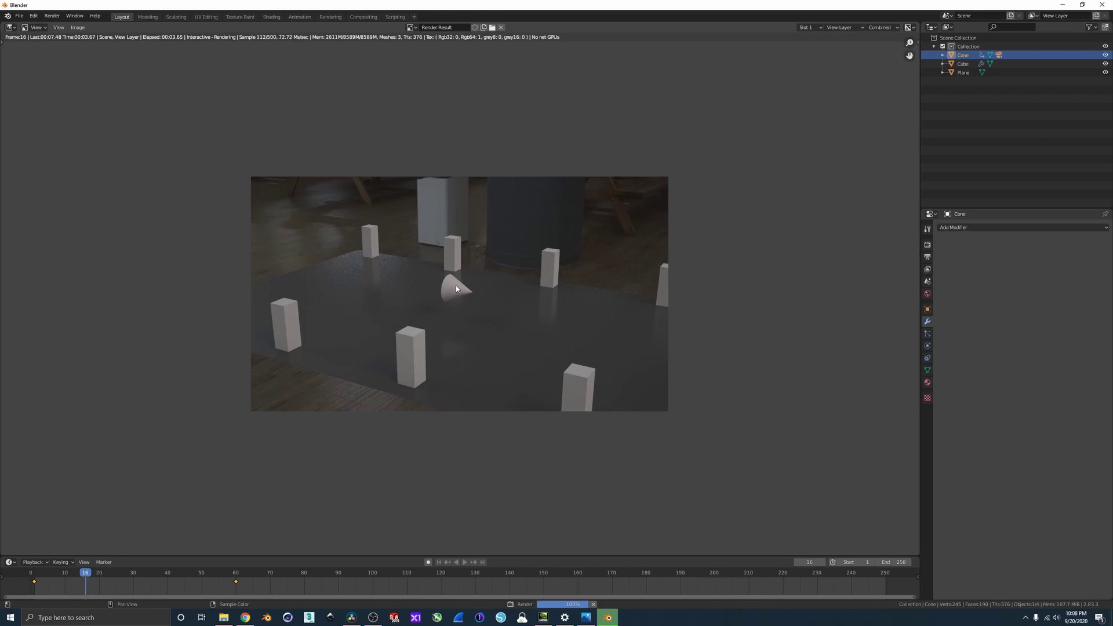
key("Escape")
key("Escape")
Step: Enable Motion Blur in the Octane object settings of the arrayed posts
left_click(360, 238)
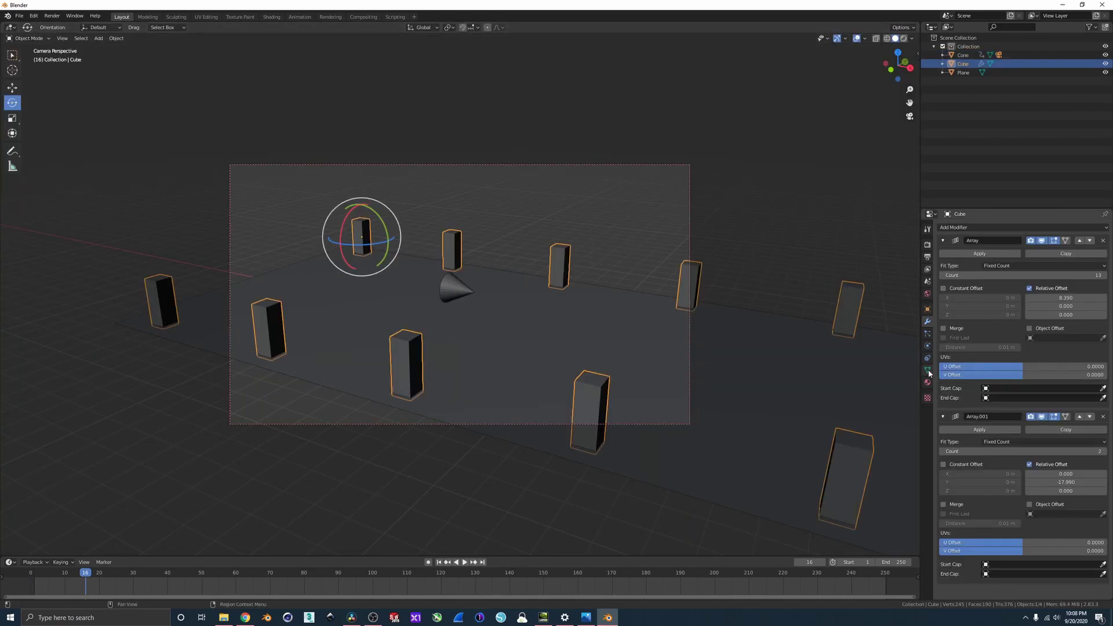
left_click(927, 309)
scroll(979, 532, "down", 1)
left_click(946, 559)
Step: Enable Octane Motion Blur on the plane and test-render frame 16
left_click(714, 350)
left_click(448, 248)
left_click(565, 347)
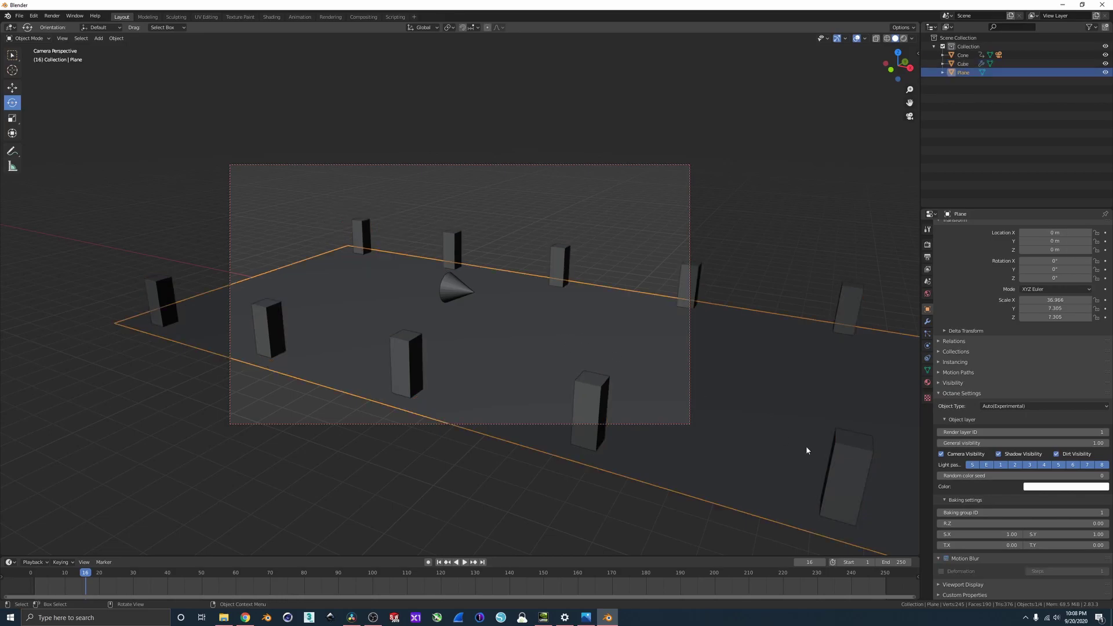
left_click(946, 558)
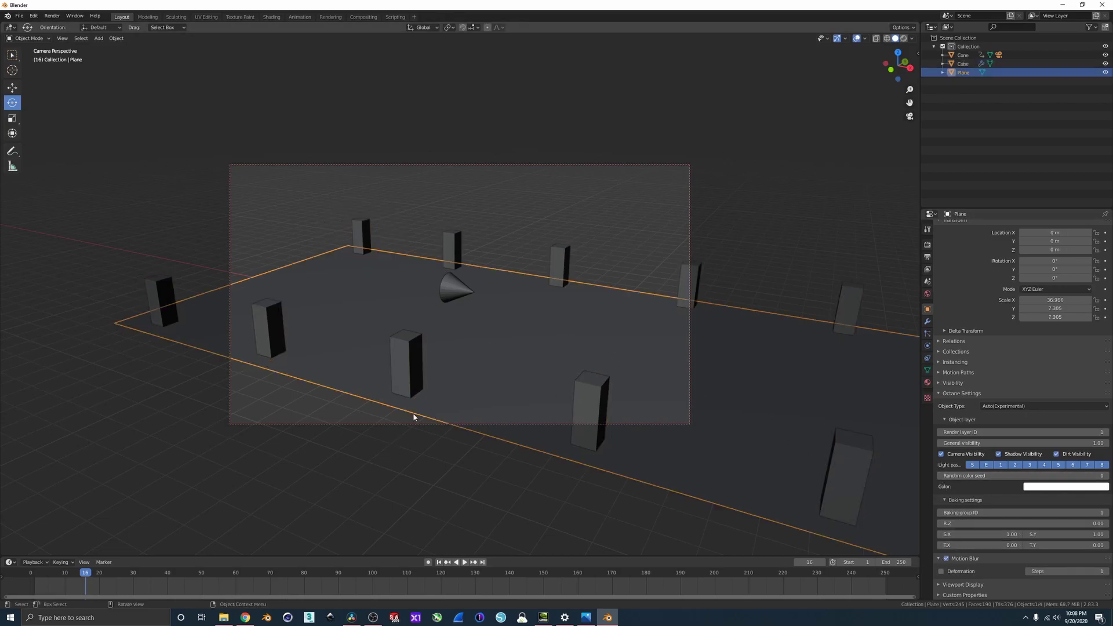
key("F12")
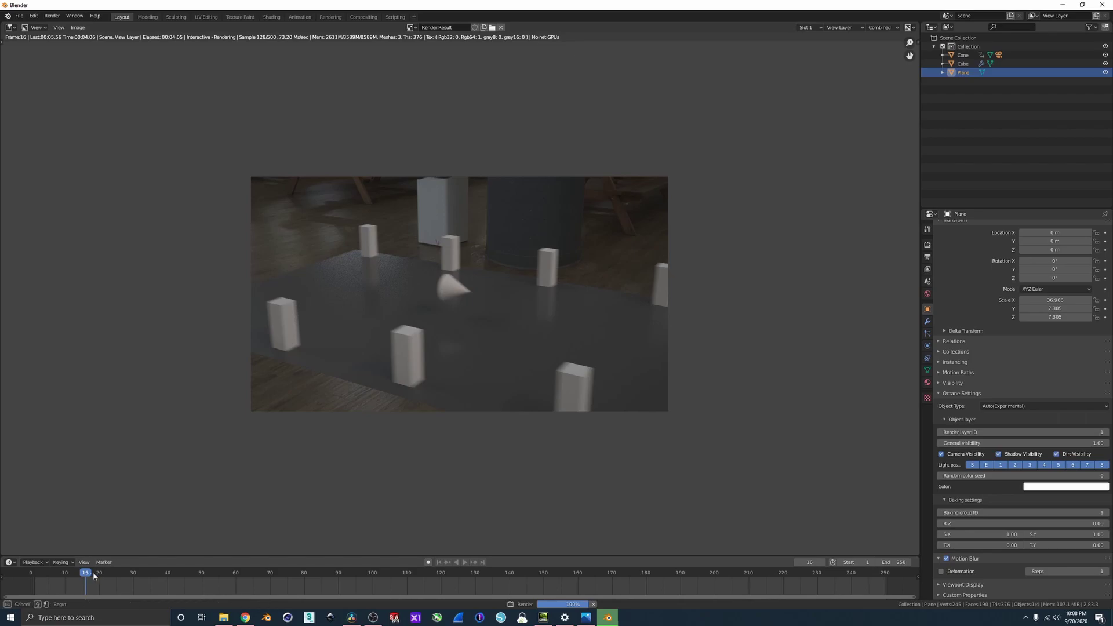
key("Escape")
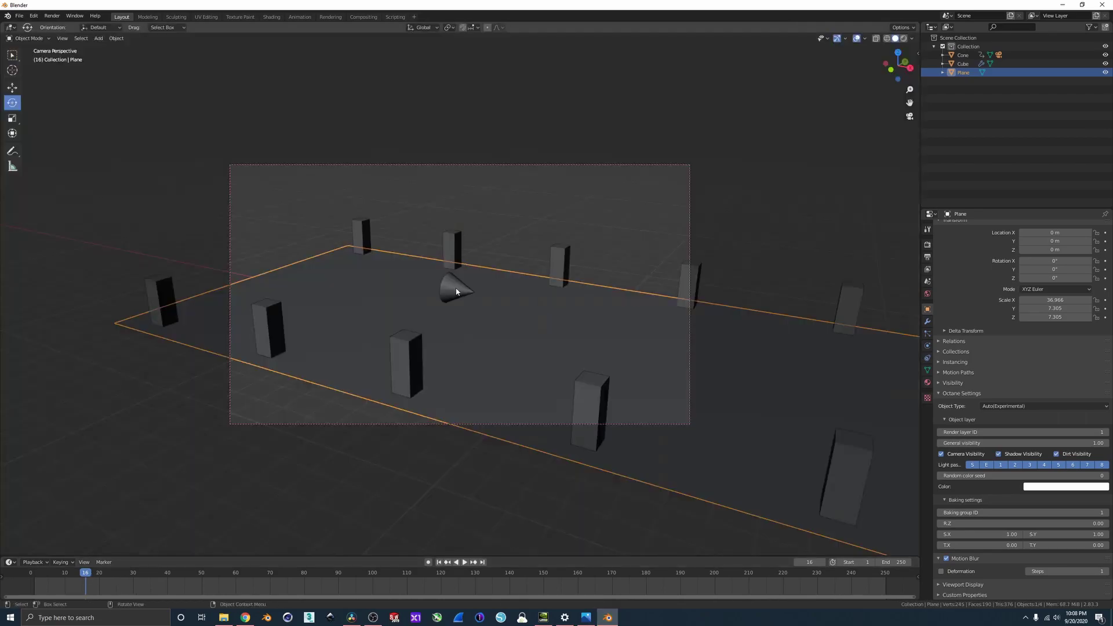
Step: Enable Octane Motion Blur on the cone and test-render frame 22
left_click(455, 288)
mouse_move(84, 573)
left_mouse_down()
mouse_move(125, 574)
mouse_move(106, 576)
left_mouse_up()
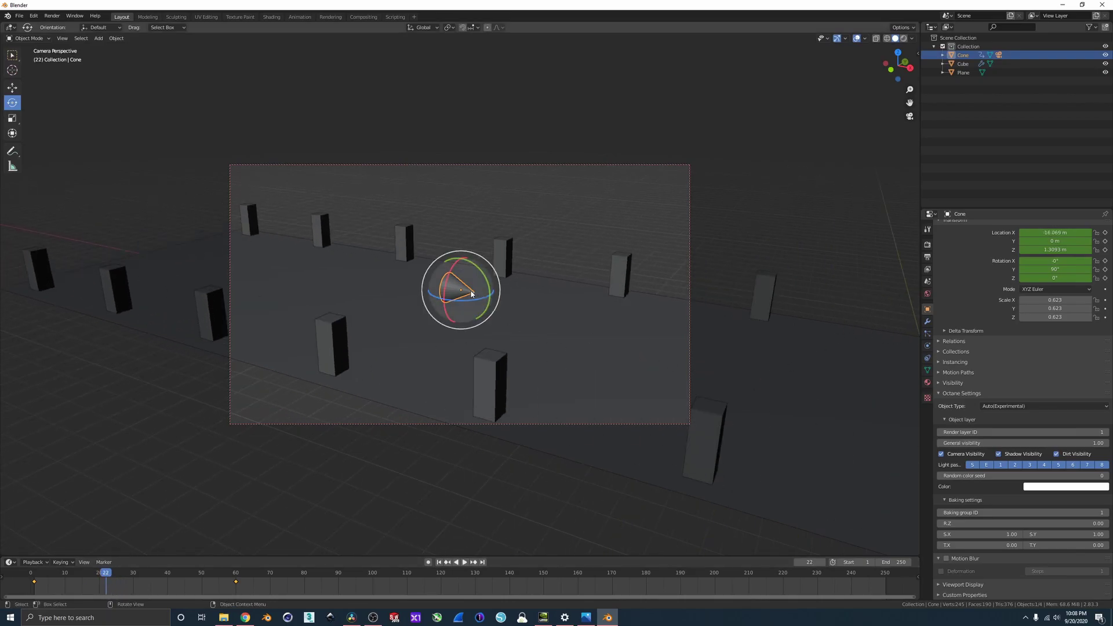
left_click(946, 559)
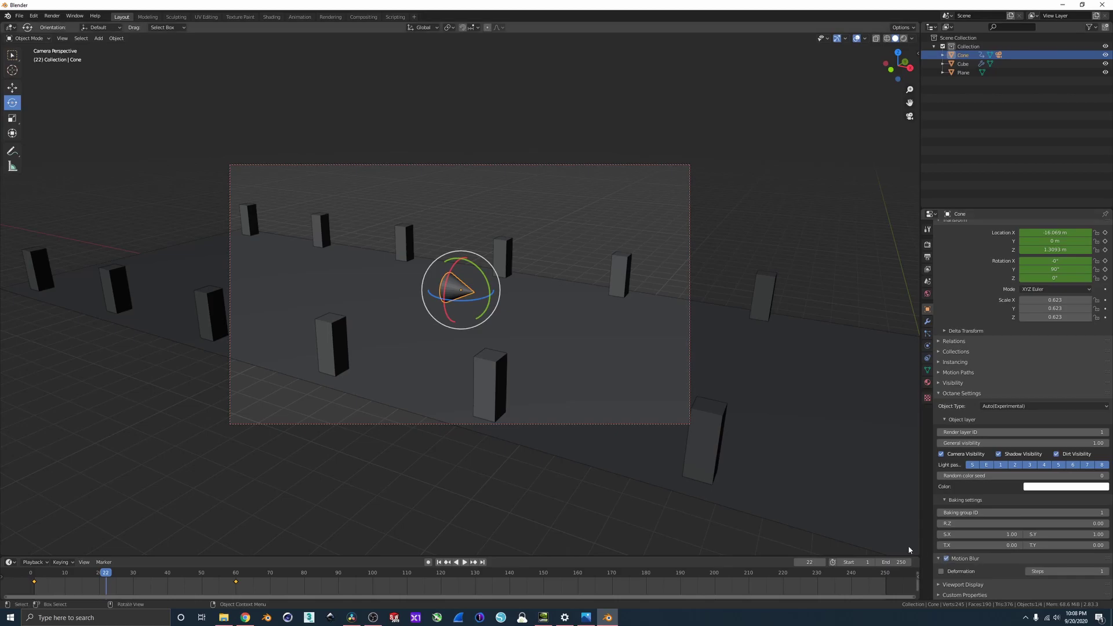
key("F12")
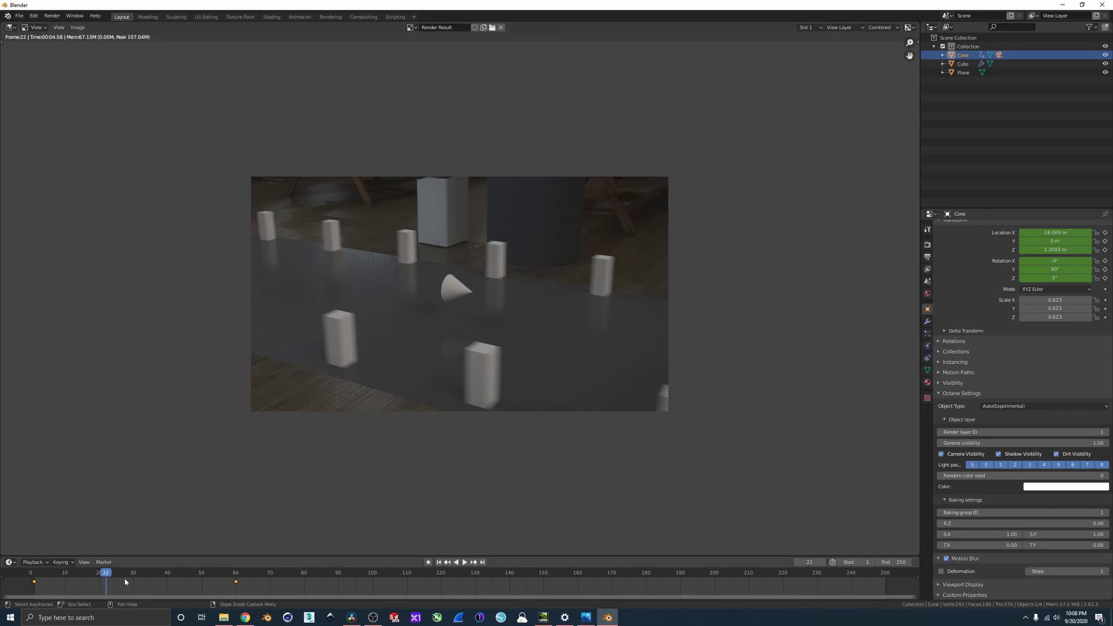
key("Escape")
Step: Render frame 31 and inspect the motion blur on the cone and posts up close
left_click_drag(106, 575, 137, 575)
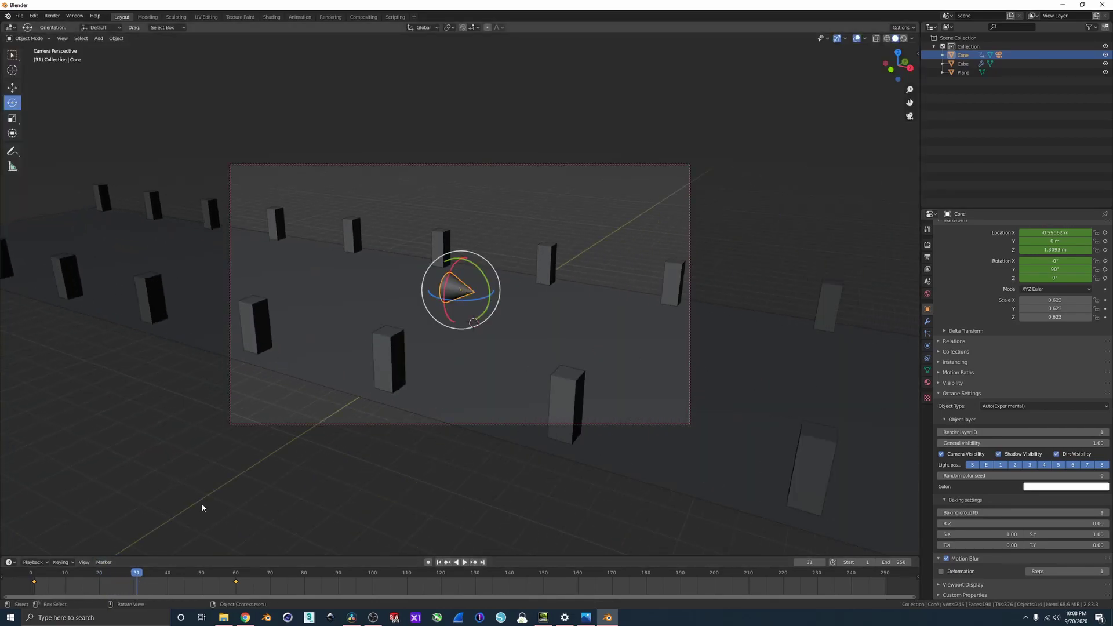
key("i")
key("F12")
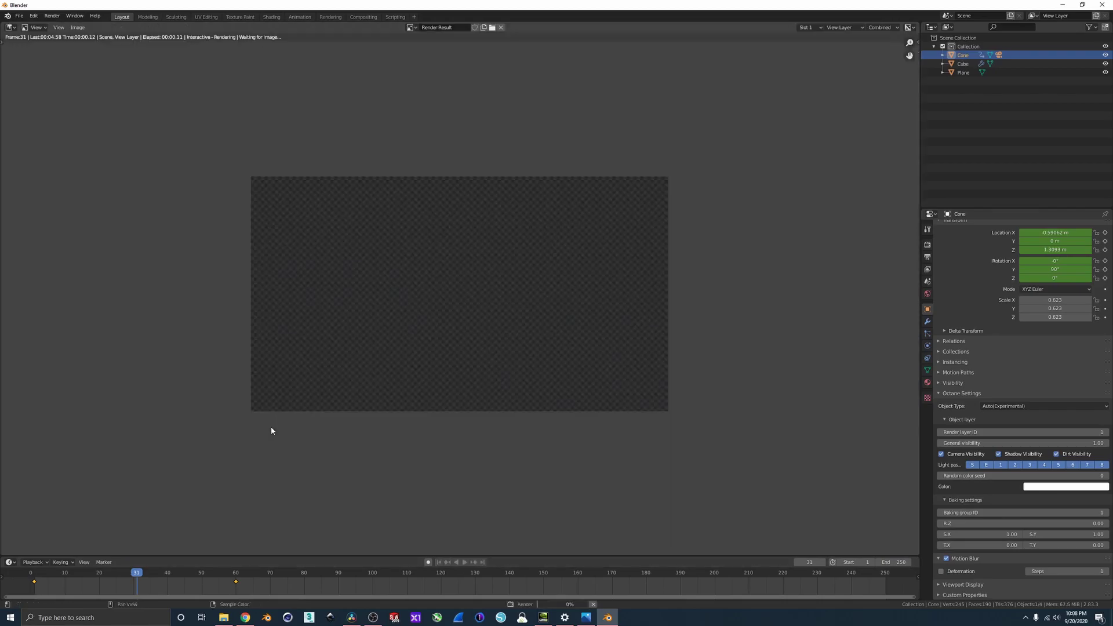
scroll(353, 358, "up", 5)
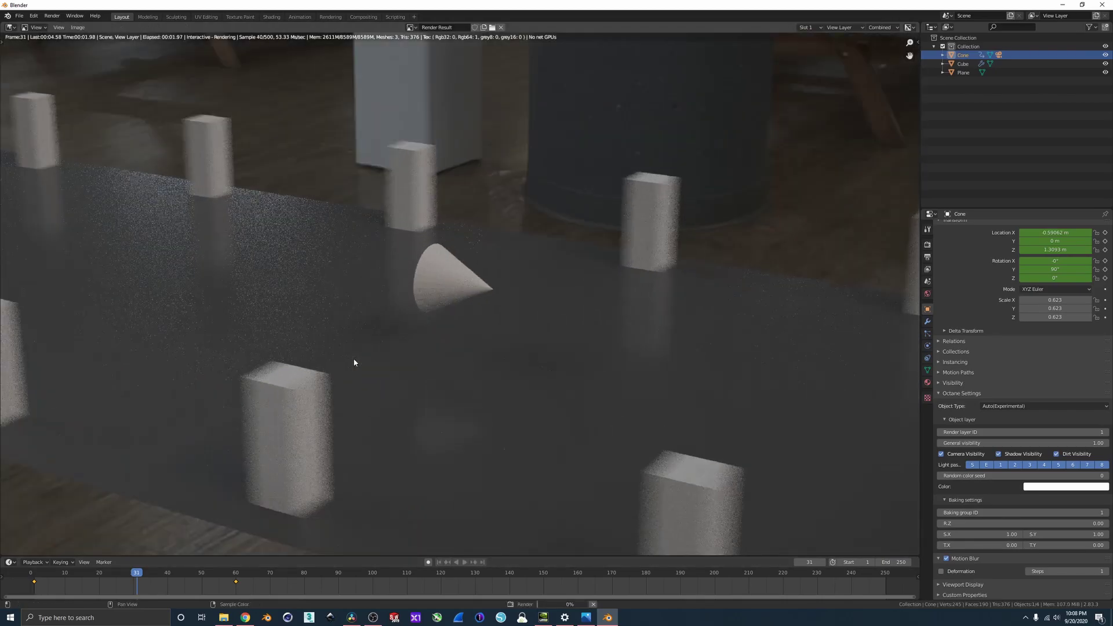
scroll(354, 358, "down", 5)
key("Escape")
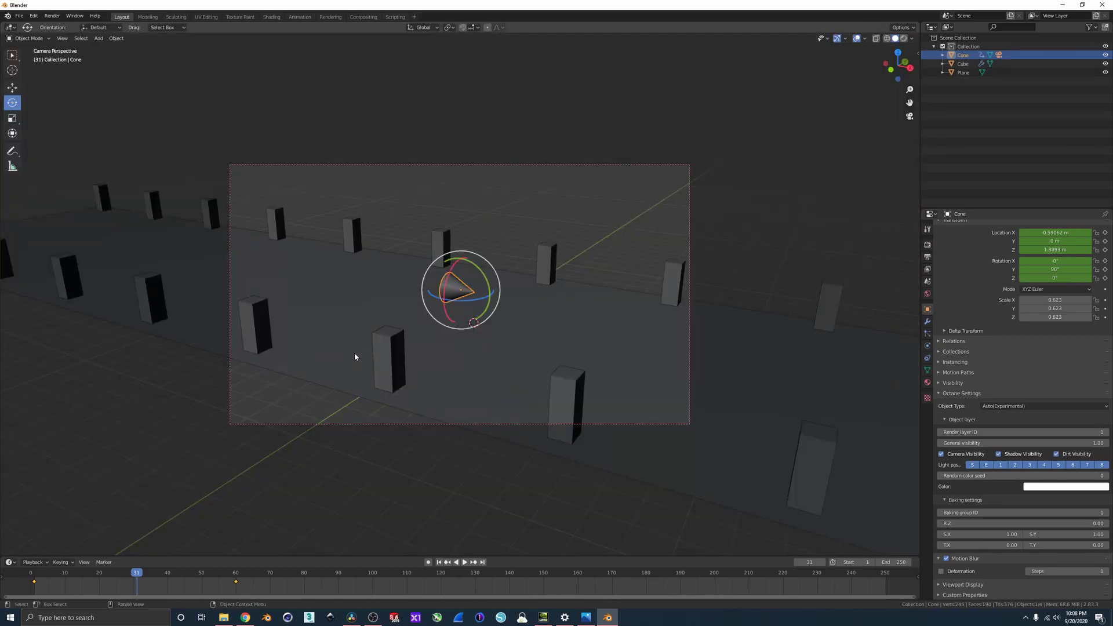
Step: Select the camera and cone and scrub between frames 25 and 31 to examine their motion relative to the posts
left_click(456, 165)
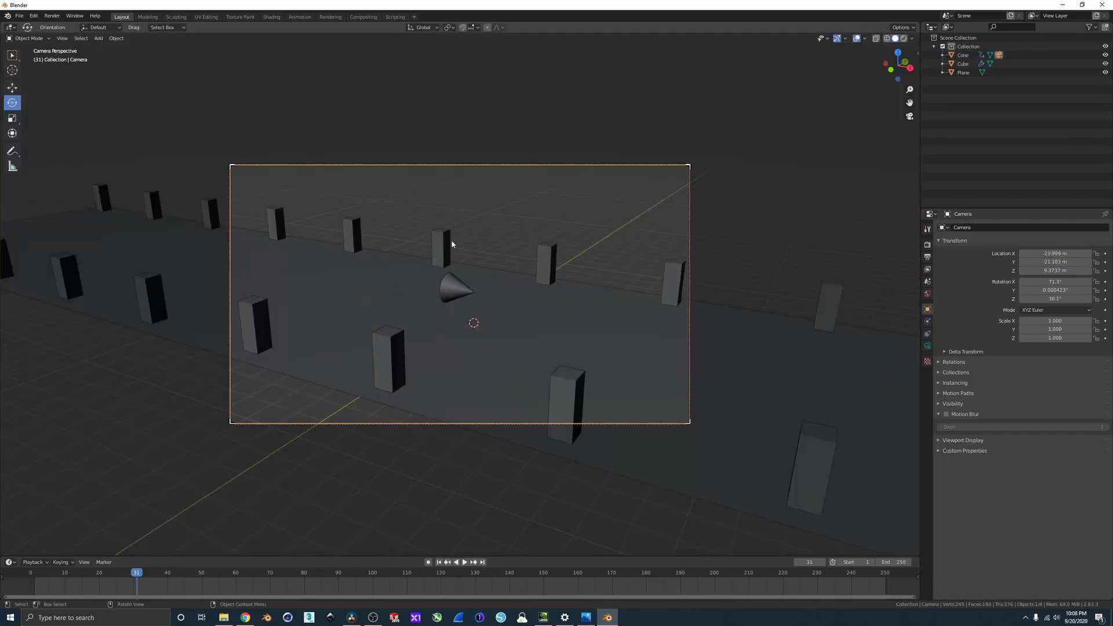
left_click(454, 289)
mouse_move(137, 575)
left_mouse_down()
mouse_move(75, 583)
mouse_move(145, 580)
mouse_move(120, 580)
left_mouse_up()
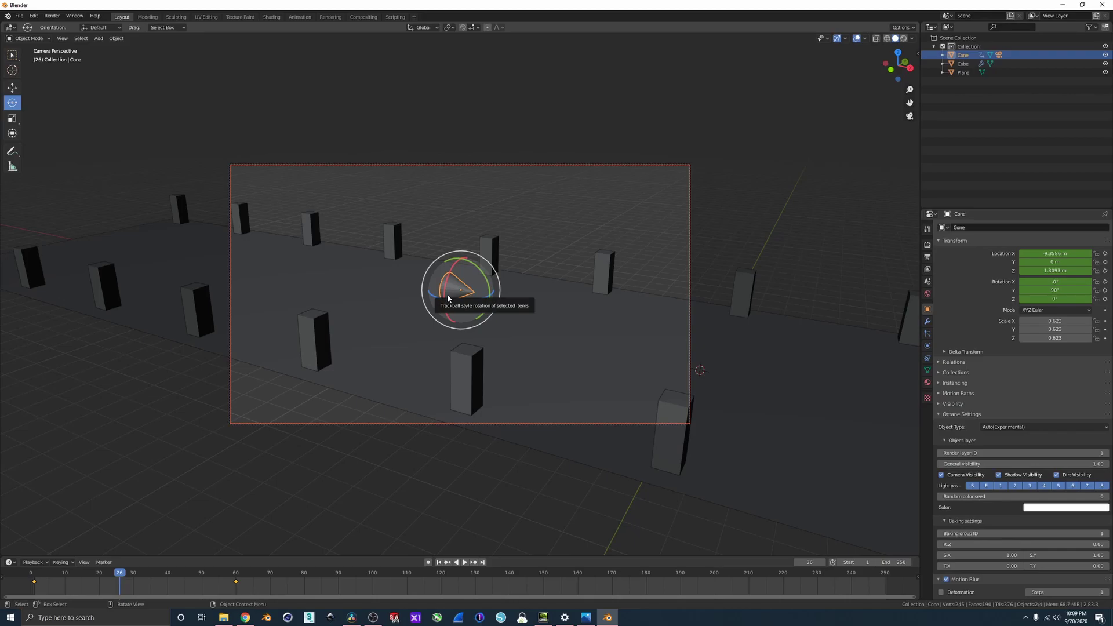
left_click_drag(121, 575, 116, 580)
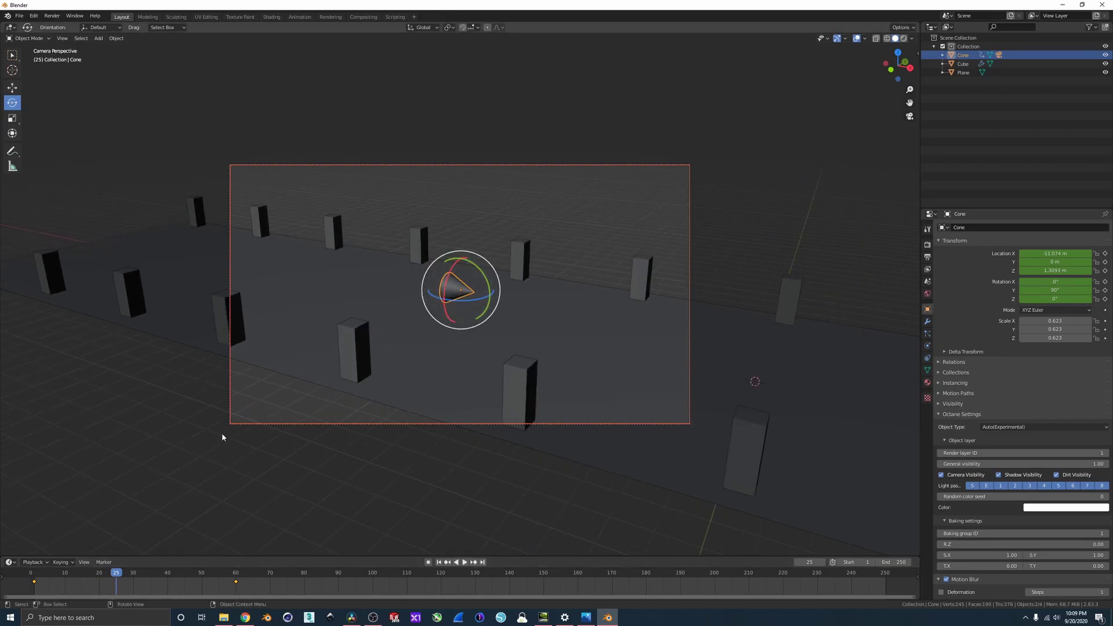
mouse_move(121, 574)
left_mouse_down()
mouse_move(169, 576)
mouse_move(137, 577)
left_mouse_up()
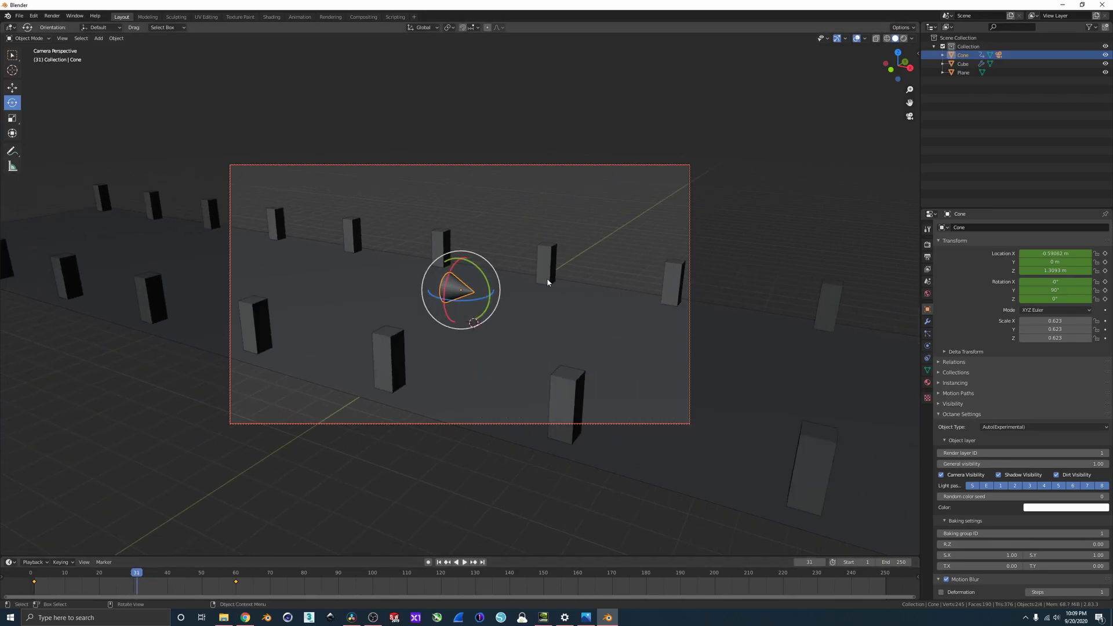
Step: Select the camera, switch to the Animation workspace and change the Dope Sheet area to a Graph Editor
left_click(599, 164)
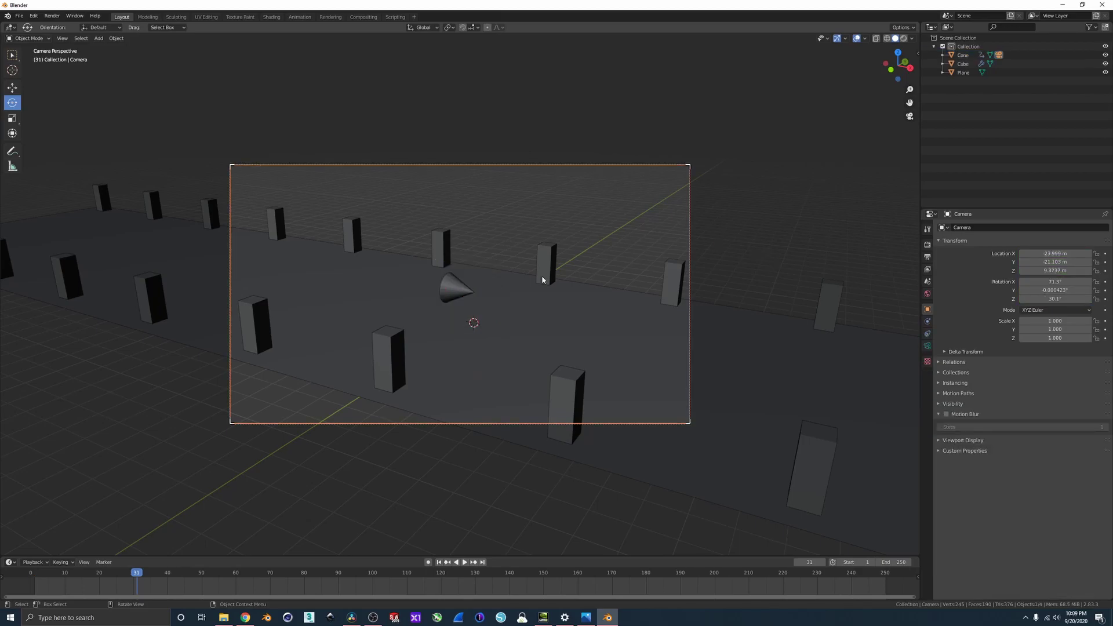
key("i")
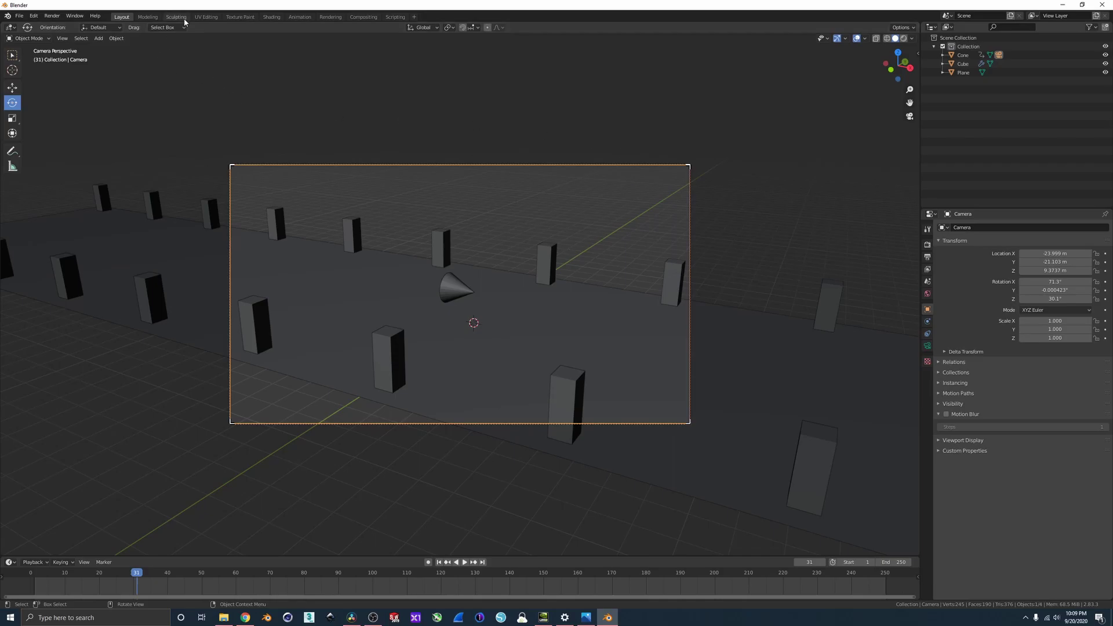
left_click(299, 16)
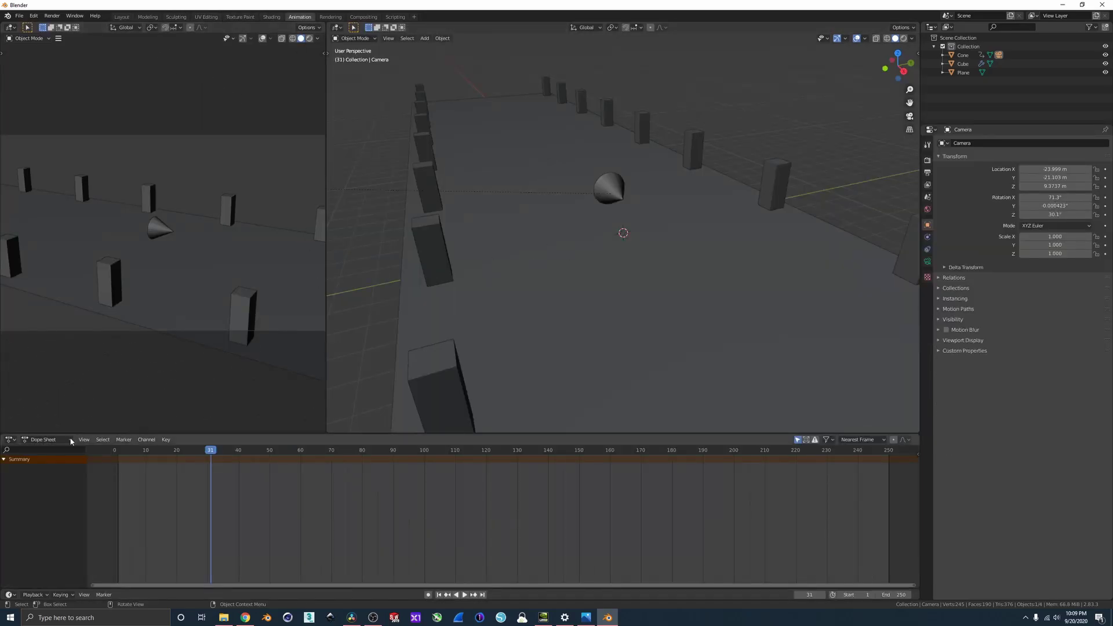
left_click(10, 439)
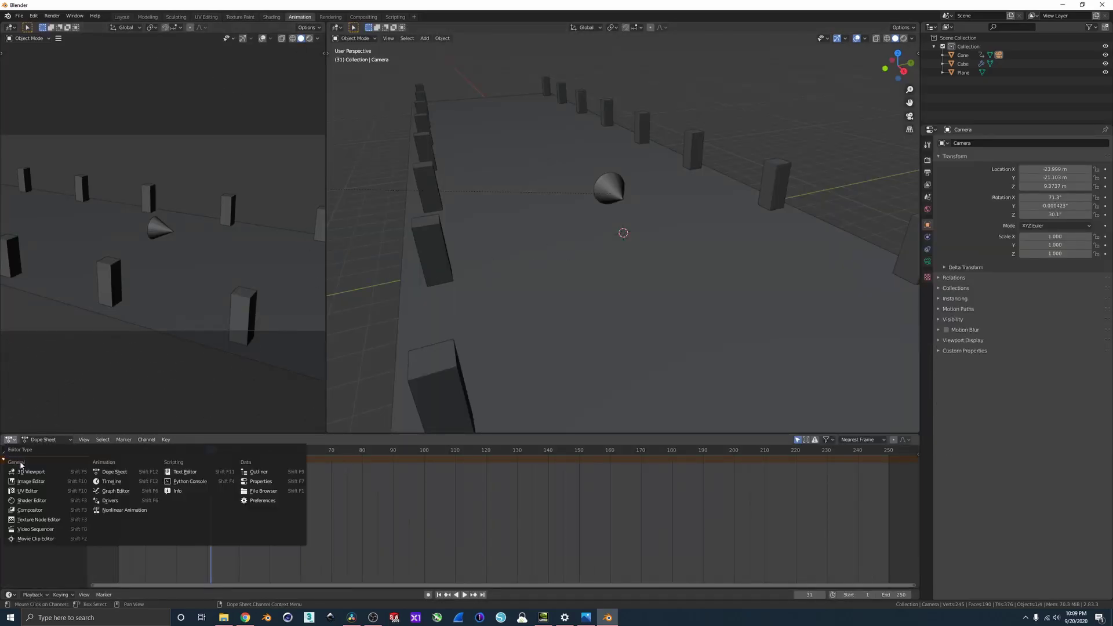
left_click(115, 490)
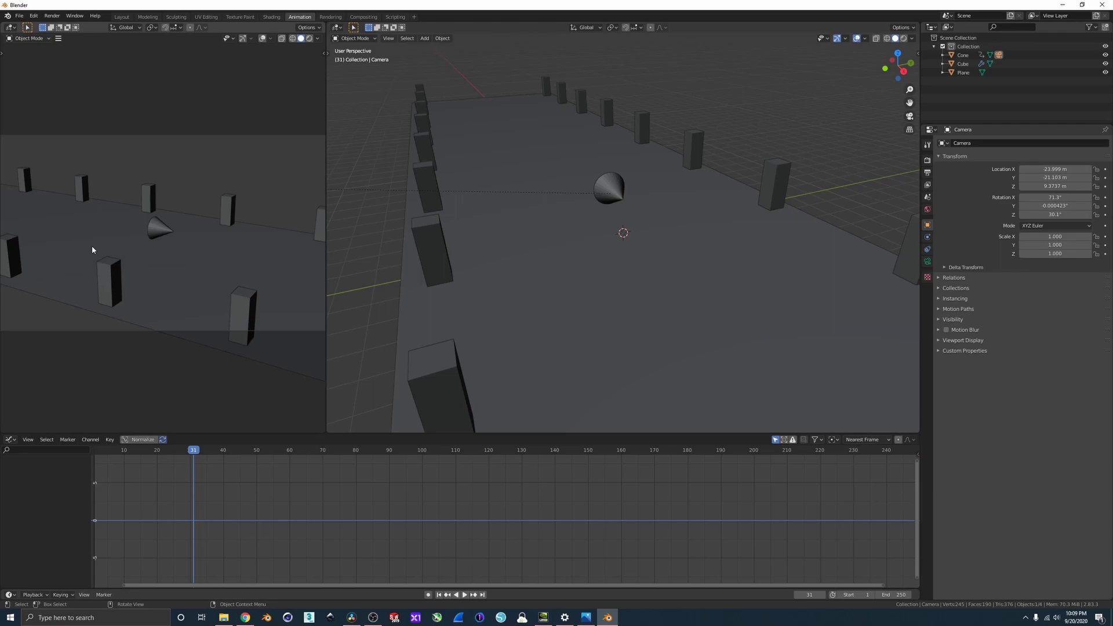
Step: Select the cone, go to frame 26 and isolate its Z Location curve in the Graph Editor
left_click(607, 181)
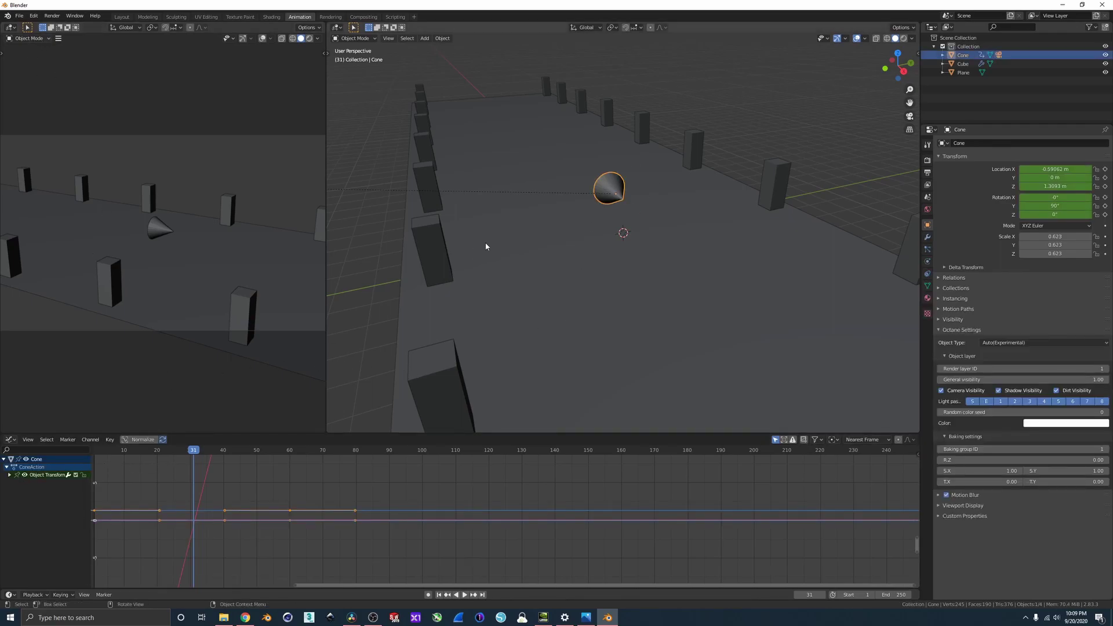
key("i")
middle_click_drag(512, 347, 641, 211)
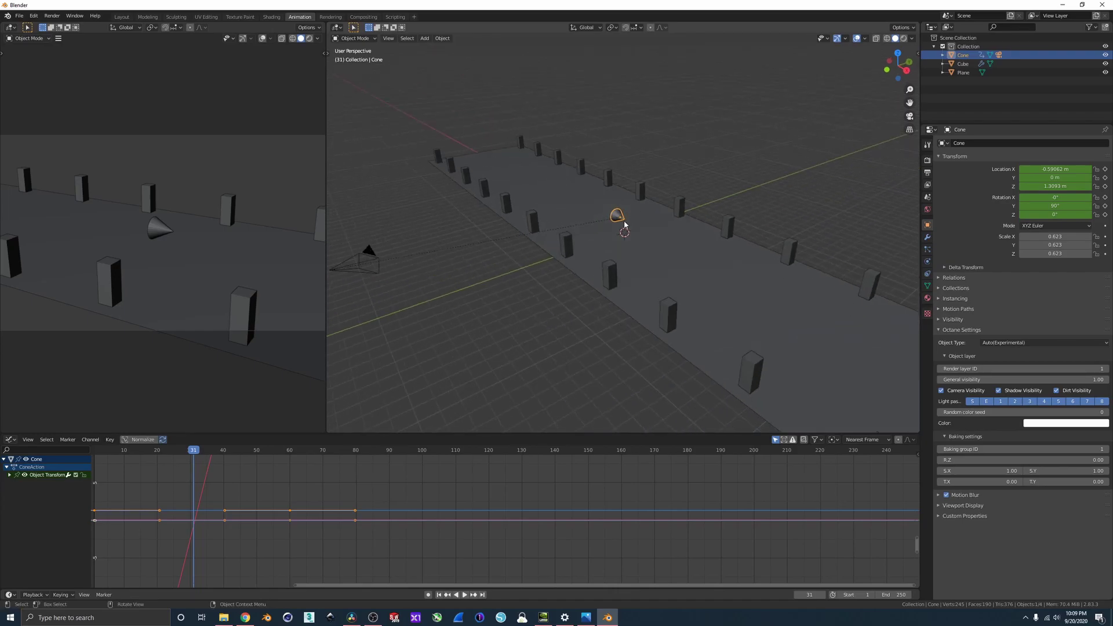
left_click_drag(196, 452, 177, 451)
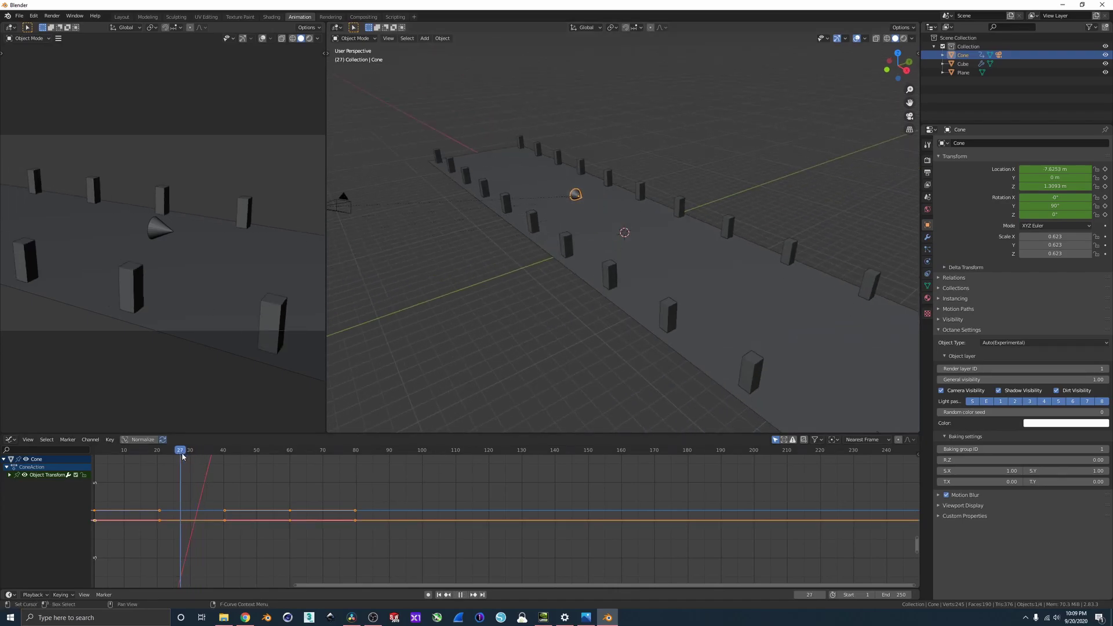
left_click(10, 475)
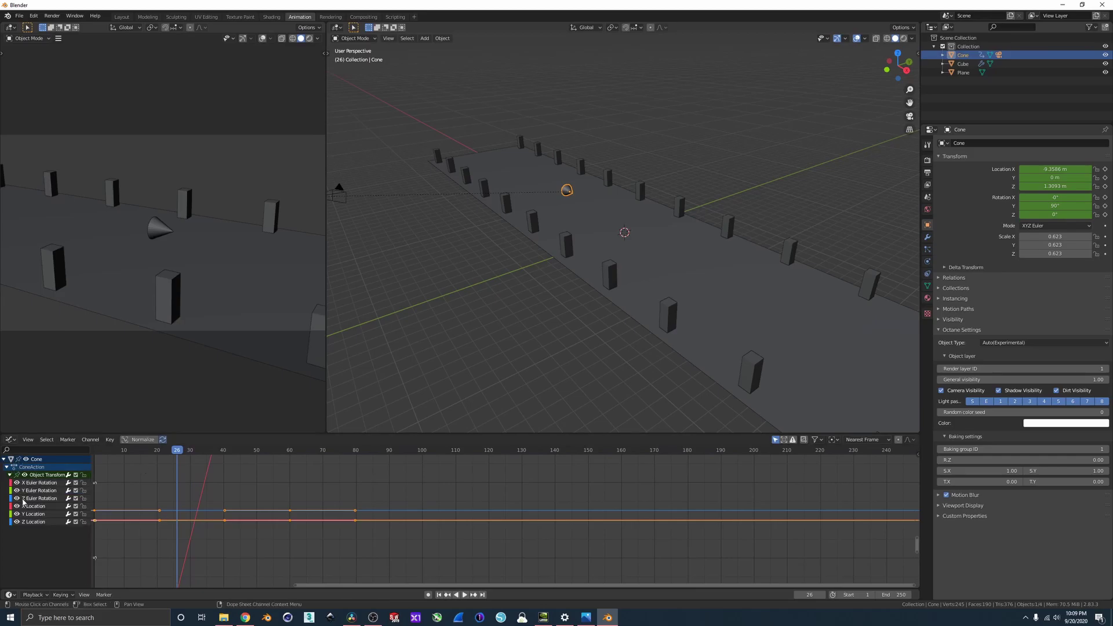
left_click(31, 522)
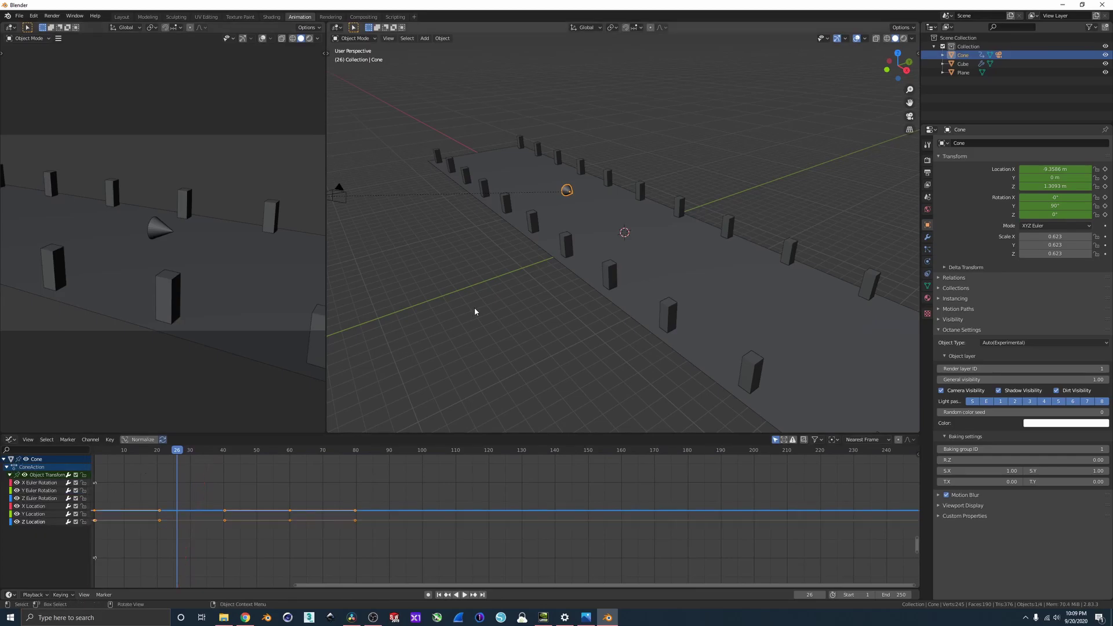
Step: Add a Noise modifier to the cone's Z Location curve with scale 18.9 and strength 1.19 while the animation plays
scroll(474, 307, "down", 2)
key("n")
left_click(914, 482)
left_click(857, 462)
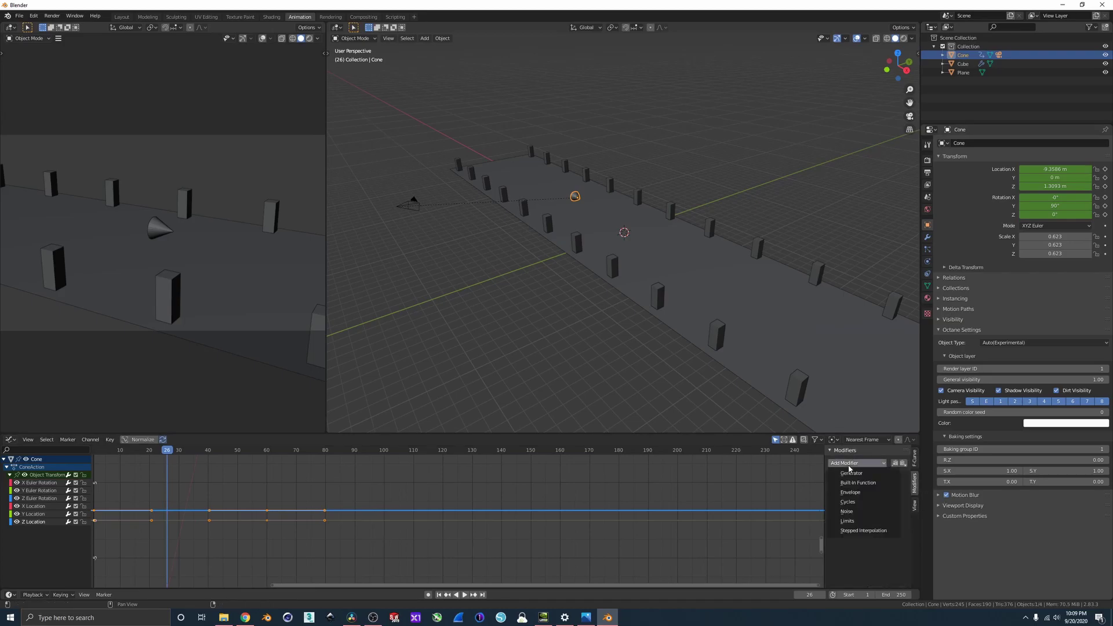
left_click(848, 511)
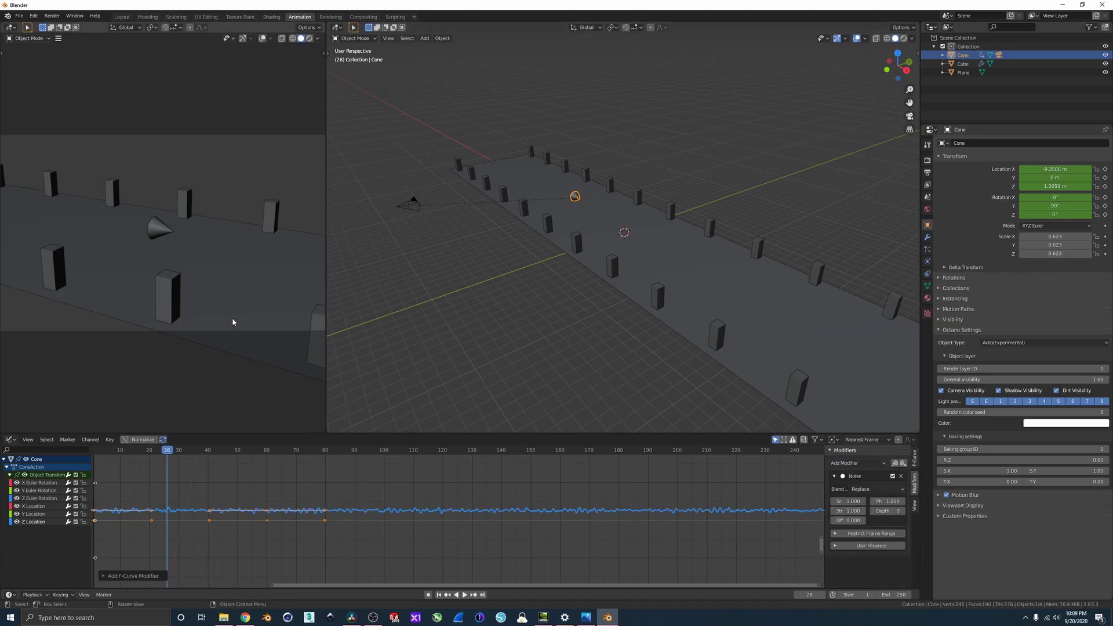
key("space")
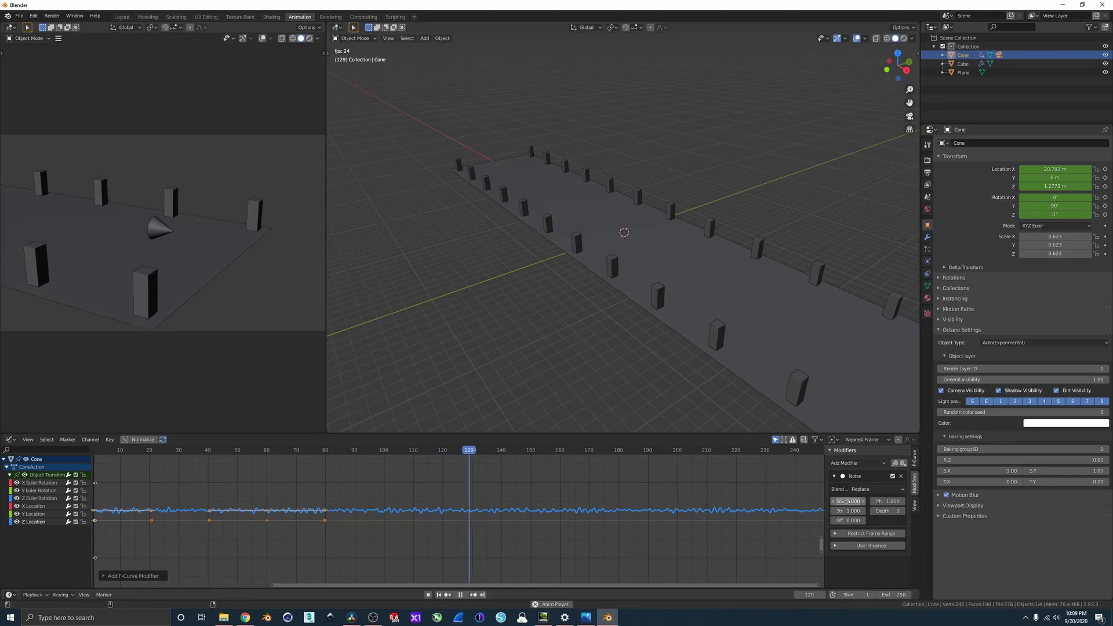
mouse_move(845, 511)
left_mouse_down()
mouse_move(887, 501)
mouse_move(848, 500)
mouse_move(862, 500)
left_mouse_up()
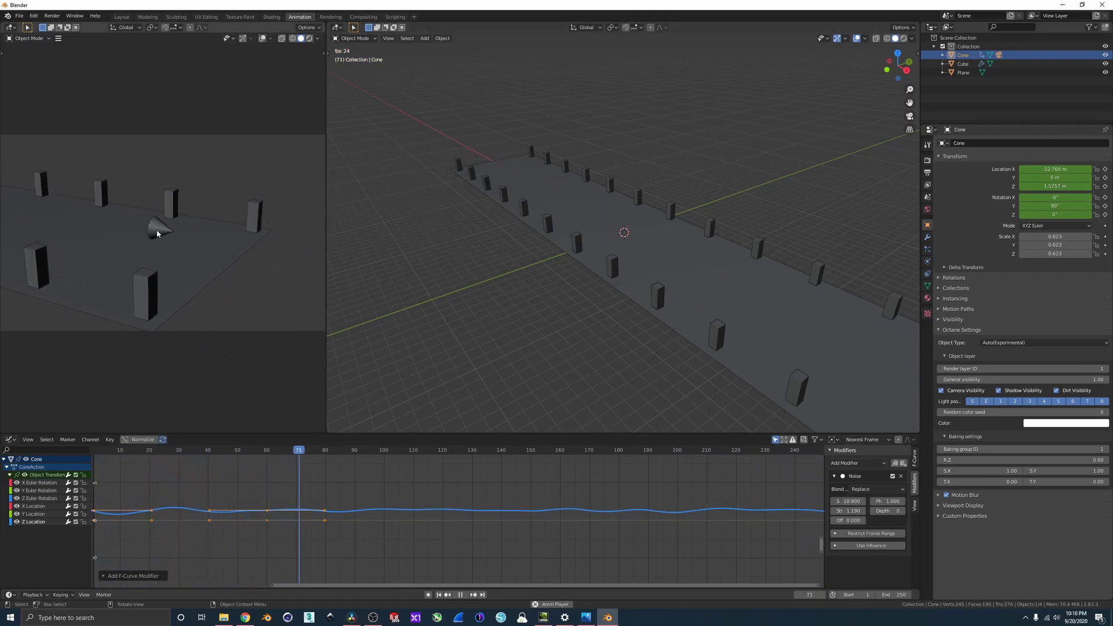
Step: Set the scene's end frame to 60 and watch the shortened playback loop
double_click(893, 594)
type("60")
key("Return")
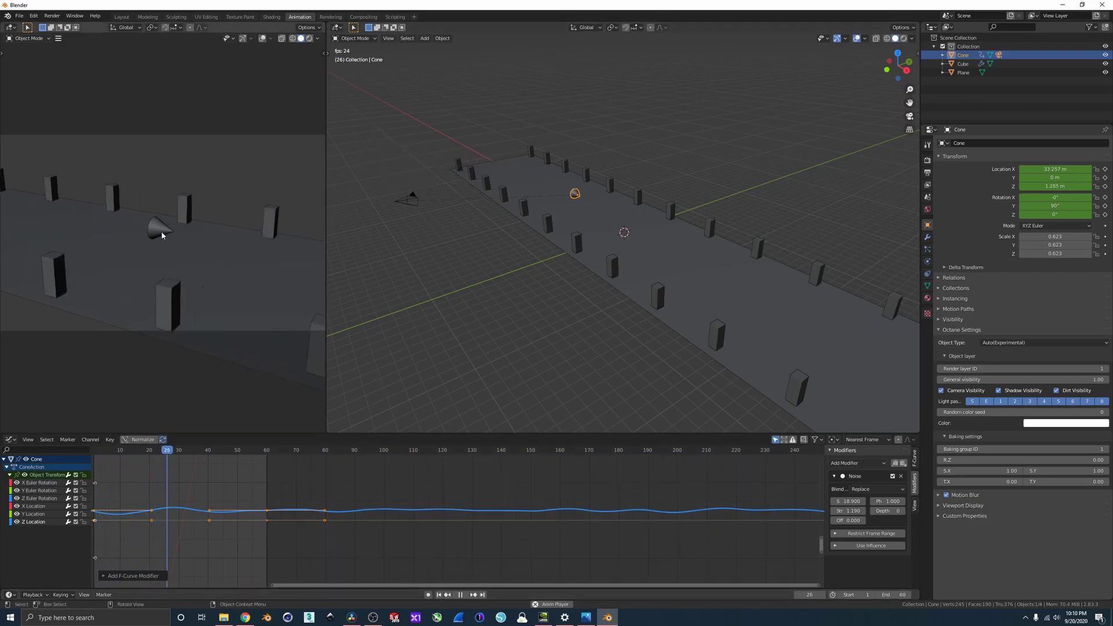
key("F3")
key("Escape")
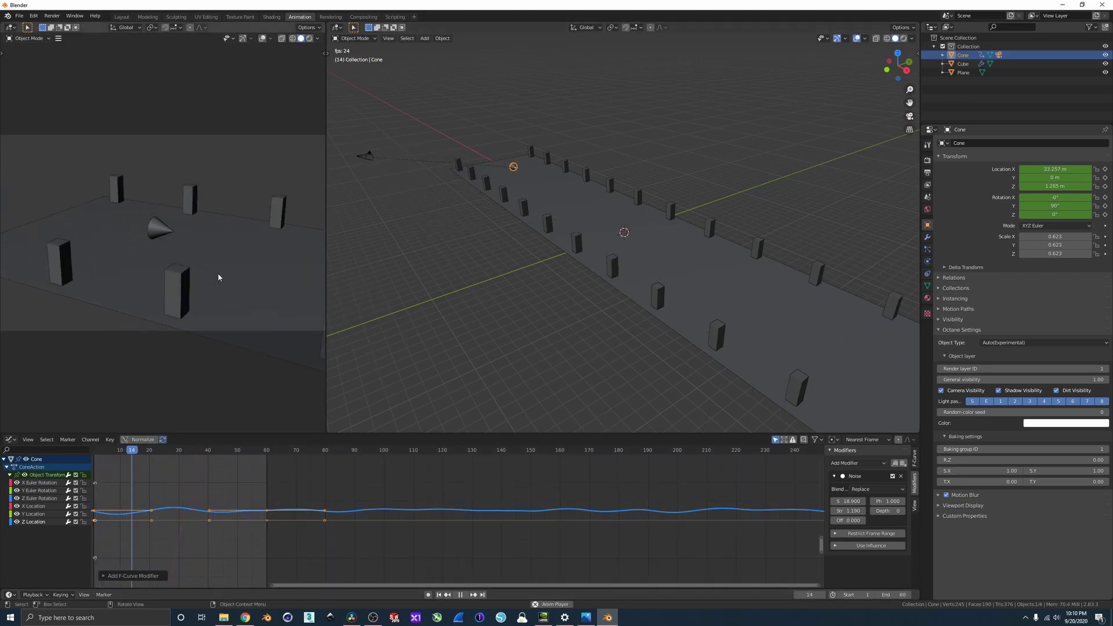
Step: Stop playback at frame 28 and inspect the cone up close in the camera view with rendered shading
key("shift+space")
left_click(309, 38)
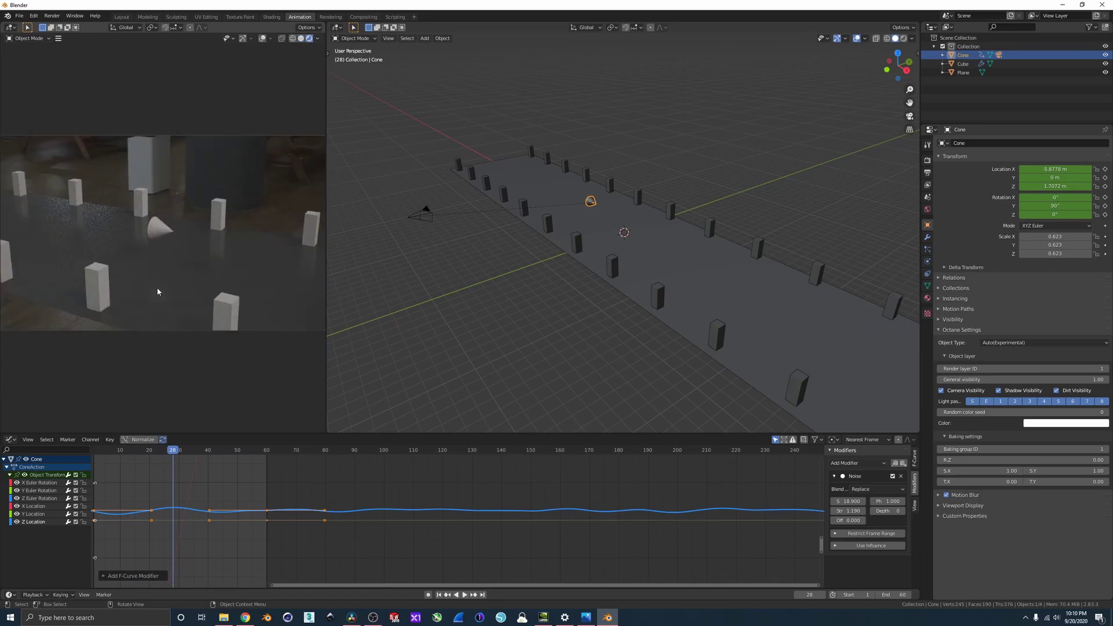
scroll(150, 232, "up", 4)
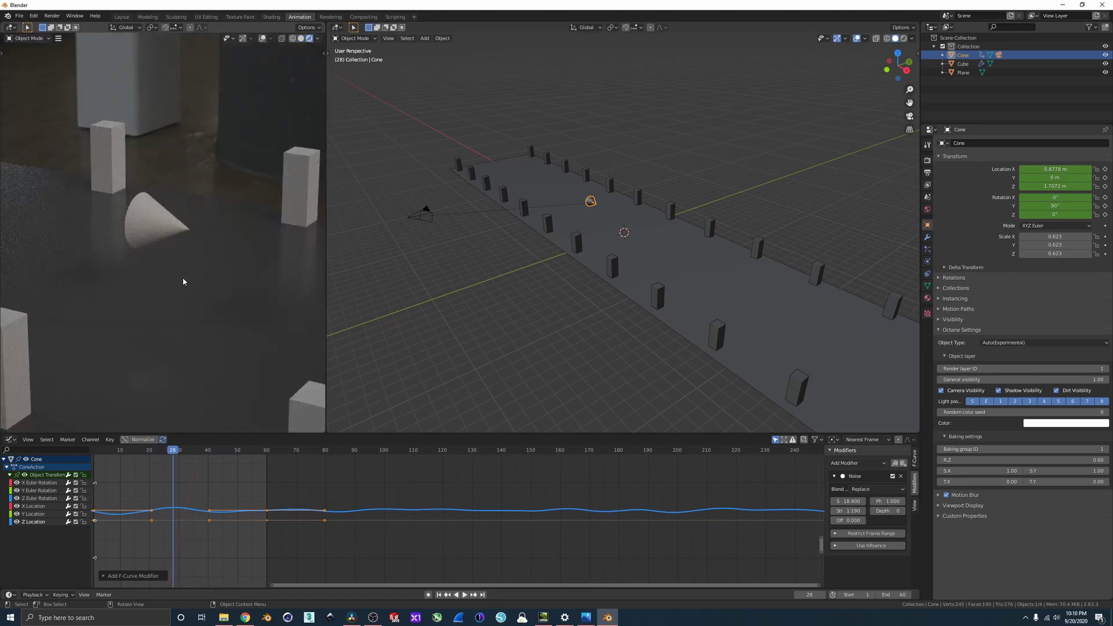
scroll(168, 247, "down", 4)
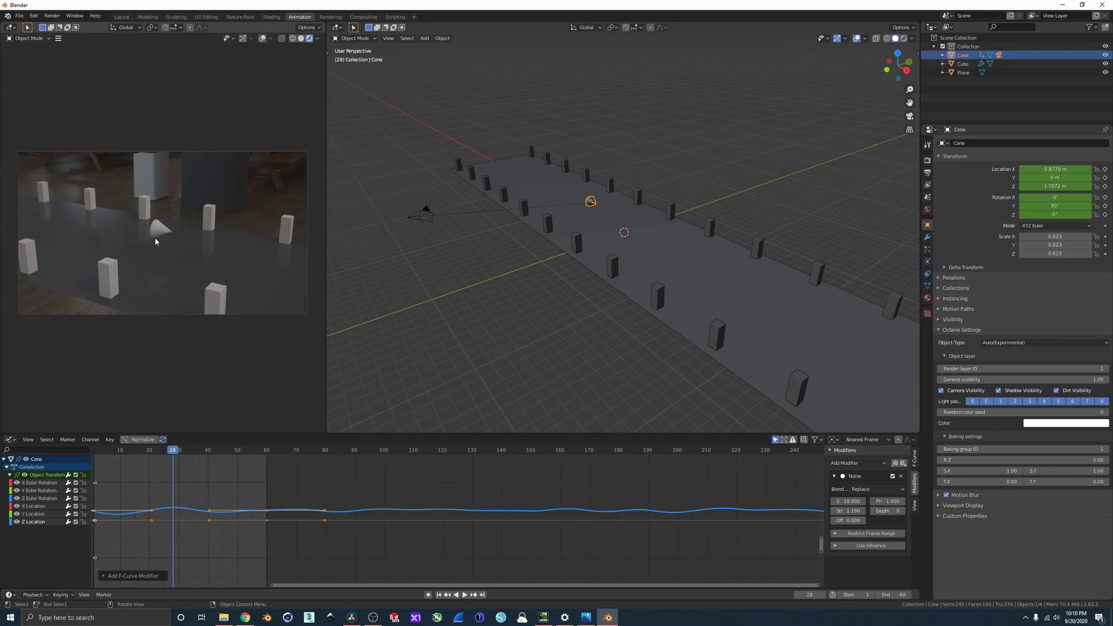
Step: Return the camera view to solid shading and render frame 22 to inspect the blur on the cone and posts
key("space")
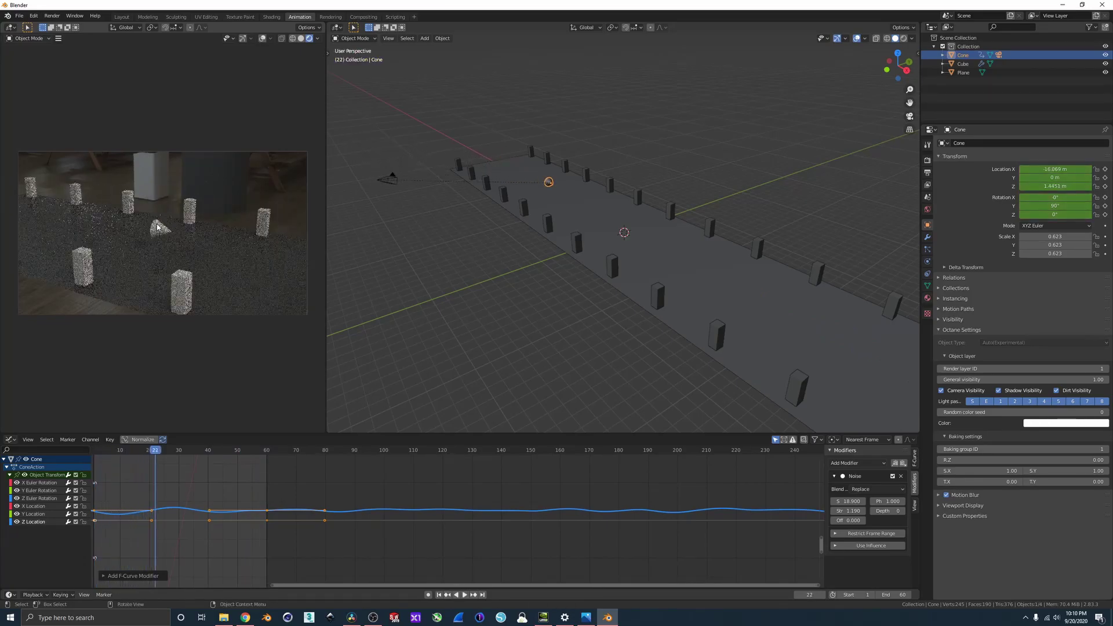
left_click(301, 39)
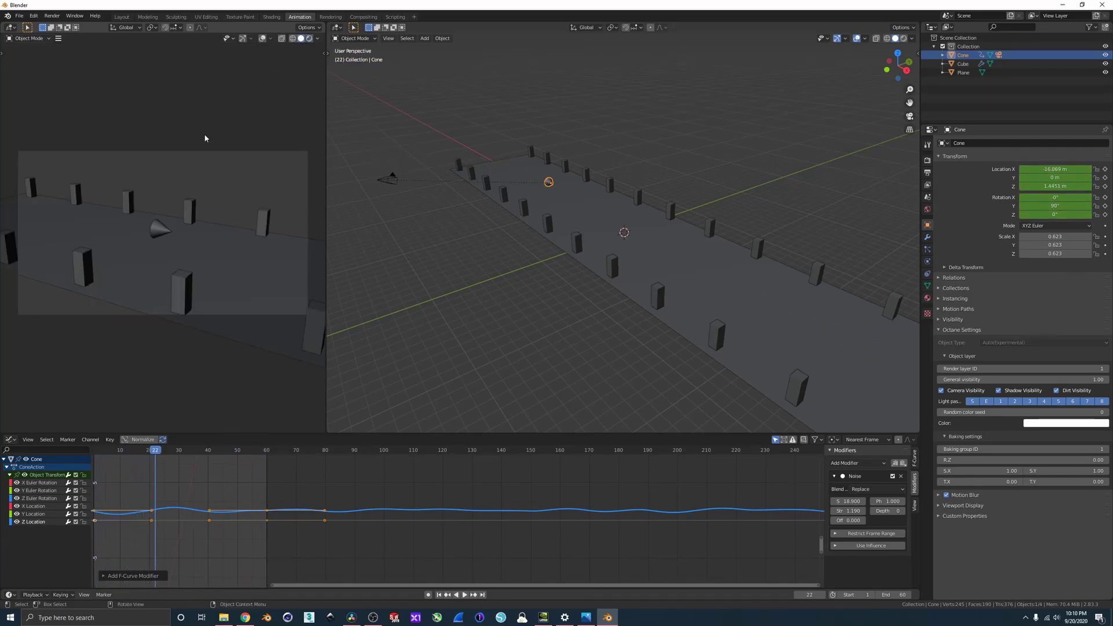
key("F12")
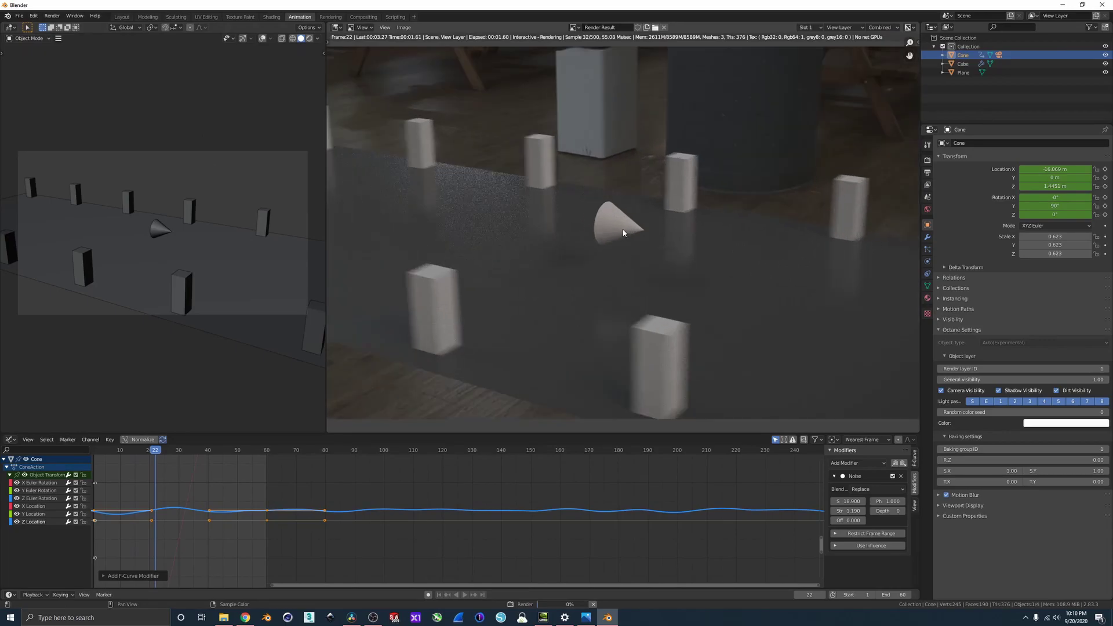
scroll(623, 233, "up", 1)
scroll(627, 237, "down", 2)
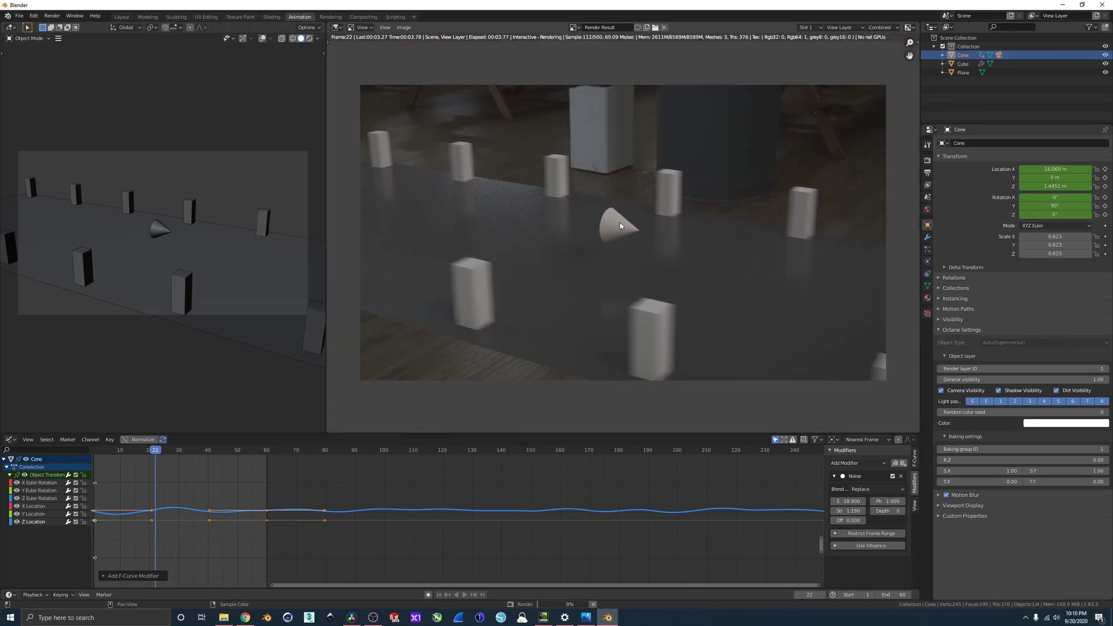
scroll(629, 249, "up", 3)
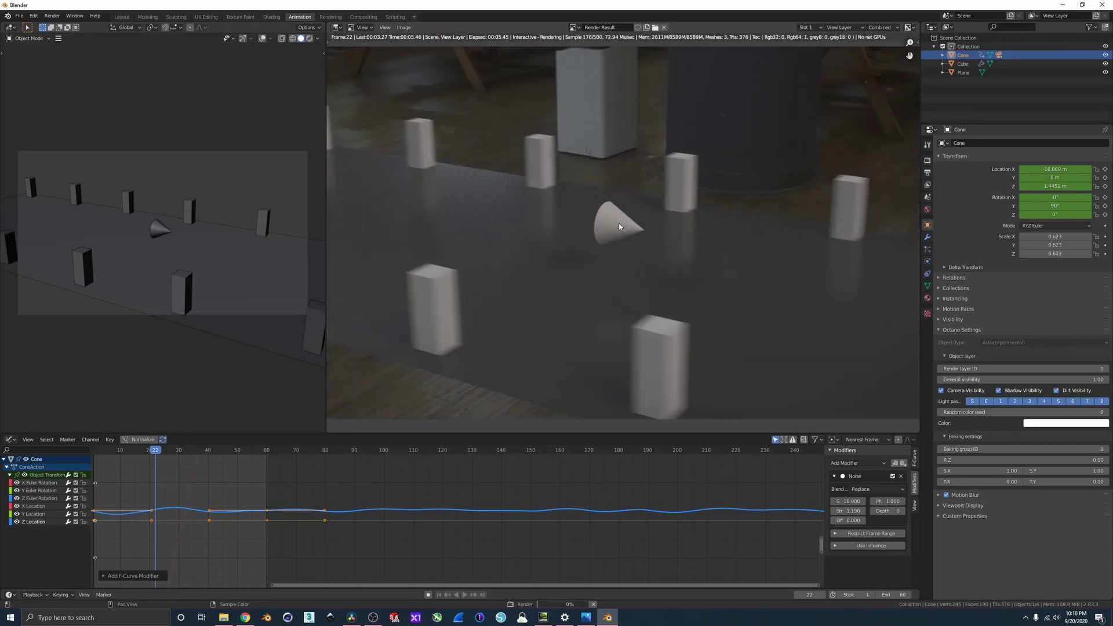
scroll(618, 231, "down", 3)
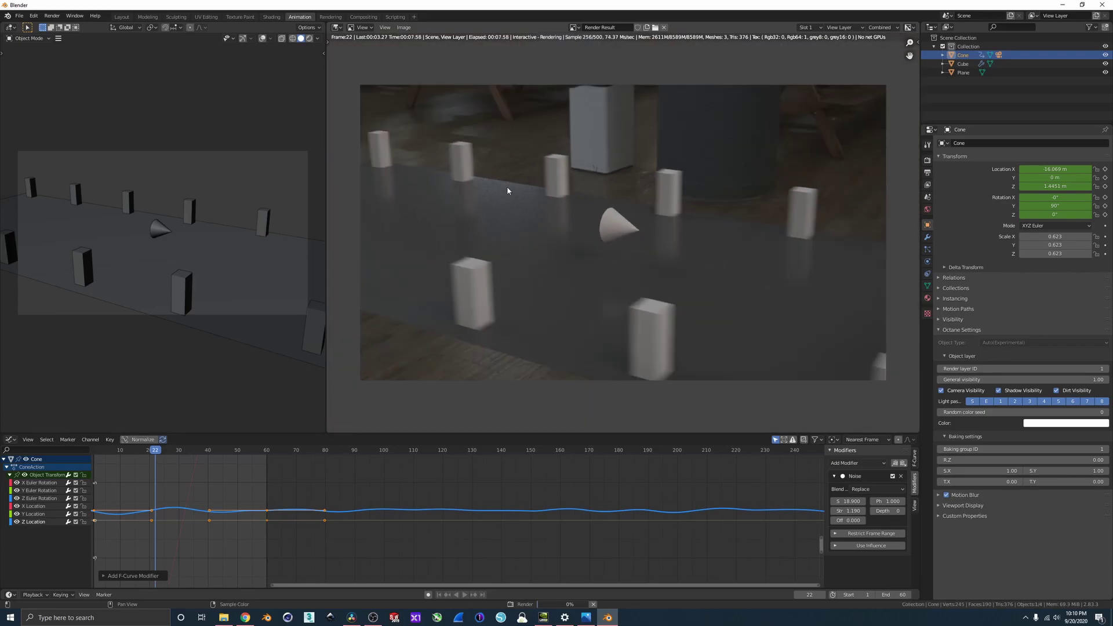
key("Escape")
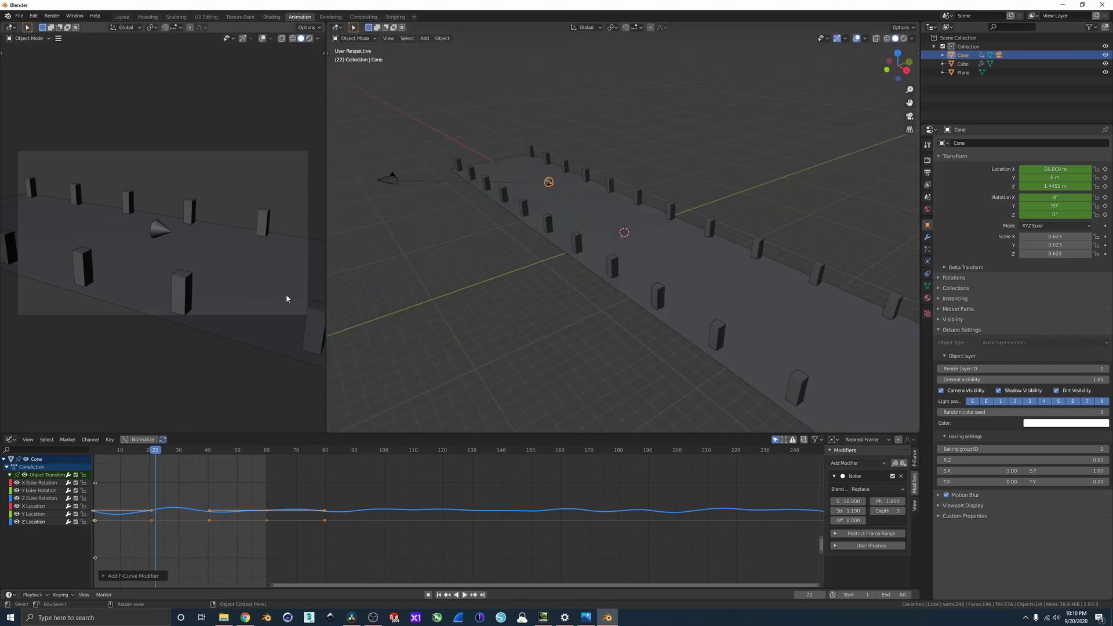
Step: At frame 16, move the camera in top view to about X -41.5 m, Y -19 m
left_click_drag(155, 451, 137, 464)
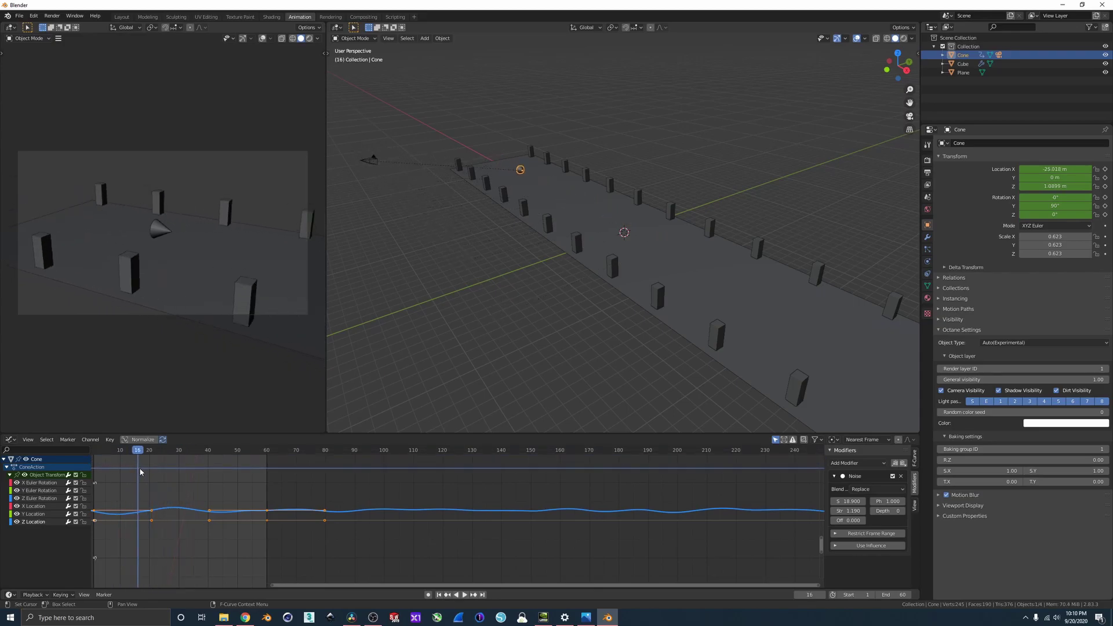
middle_click_drag(562, 181, 585, 216)
key("KP_7")
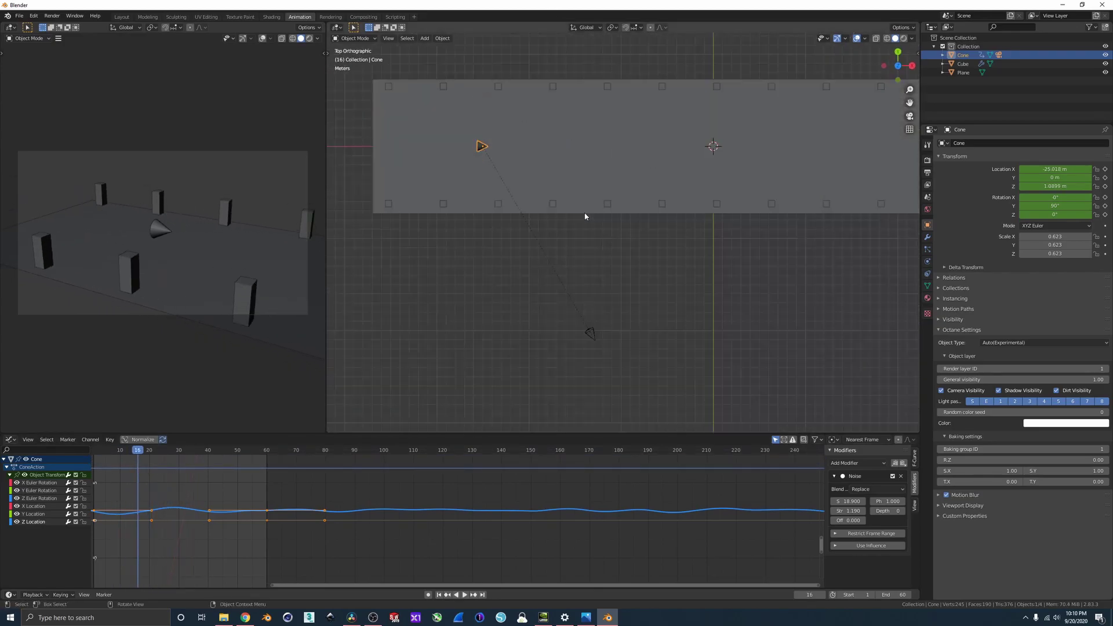
left_click(587, 336)
key("g")
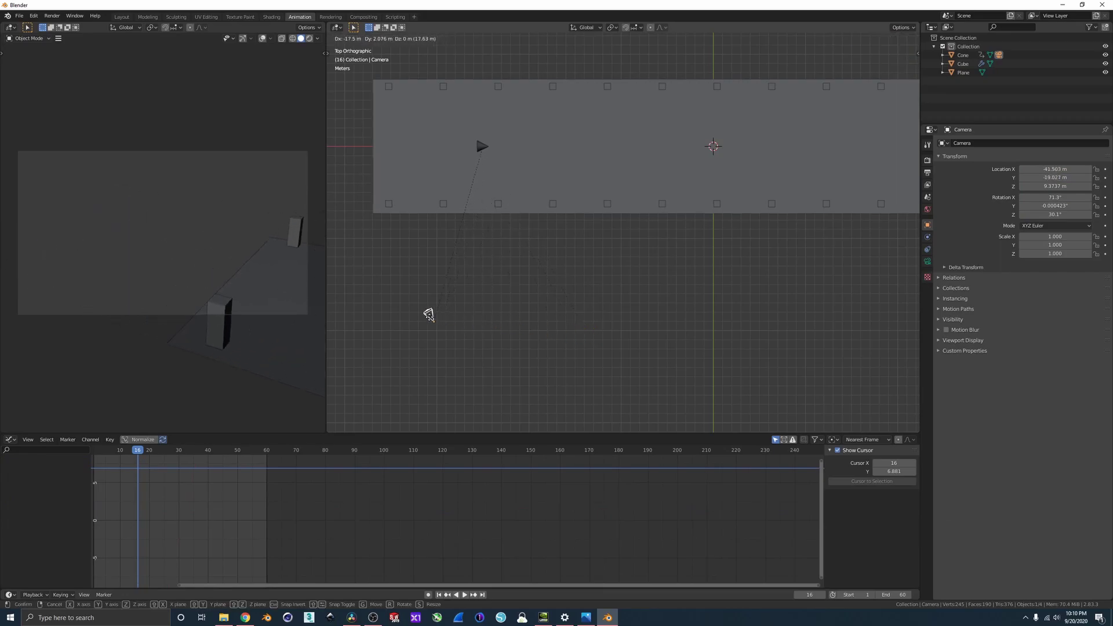
left_click(435, 318)
Step: Rotate the camera toward the cone to about -12.3° around Z and insert a rotation keyframe at frame 16
key("r")
left_click(608, 261)
key("i")
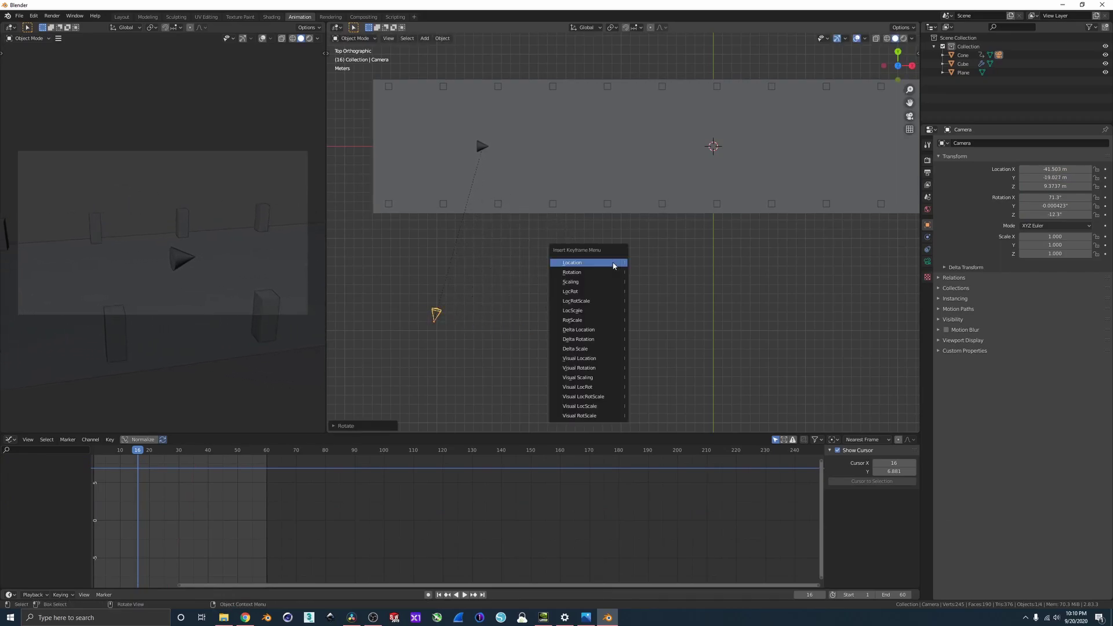
left_click(613, 268)
Step: At frame 31, rotate the camera to about -20.5° around Z and insert a rotation keyframe
left_click_drag(139, 450, 181, 450)
key("r")
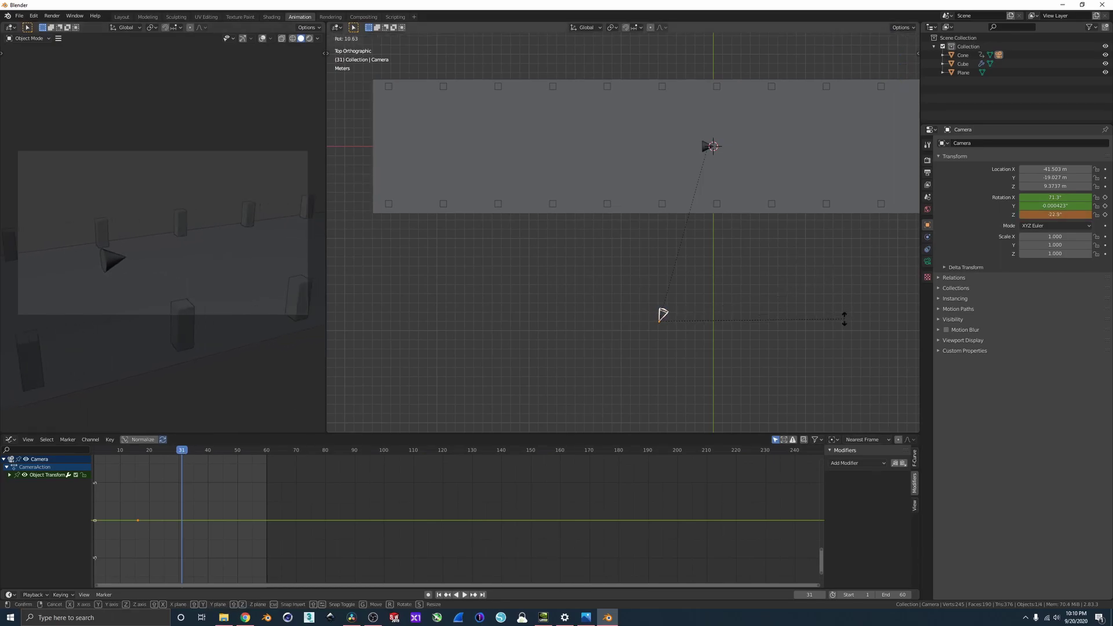
left_click(840, 313)
key("i")
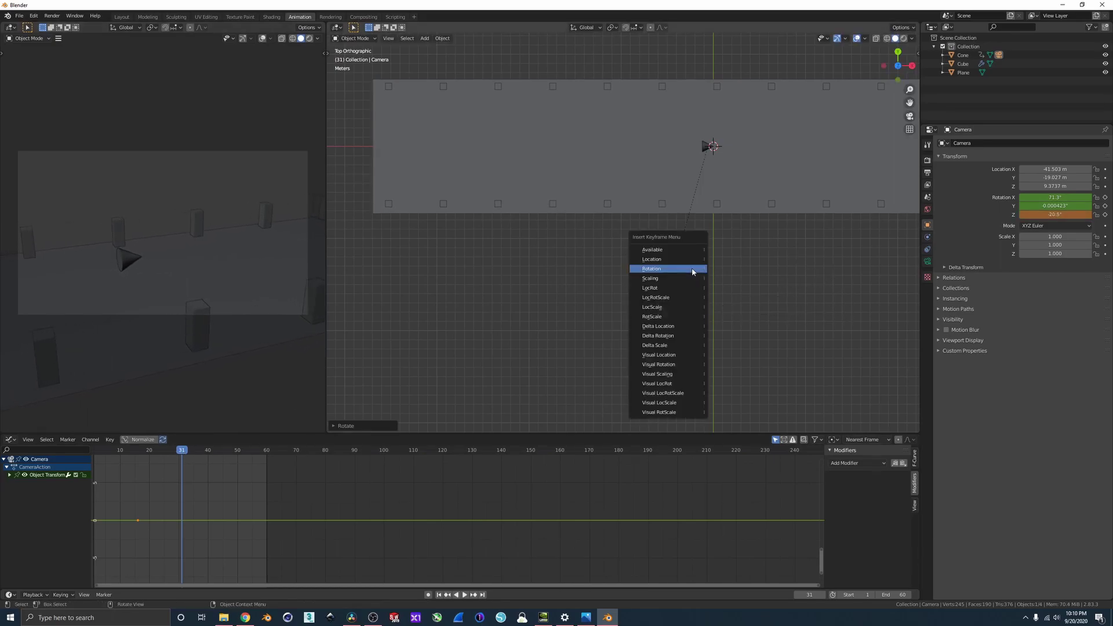
left_click(693, 269)
Step: Test-render frame 21 to check the motion blur with the rotating camera
left_click_drag(186, 455, 152, 455)
key("F12")
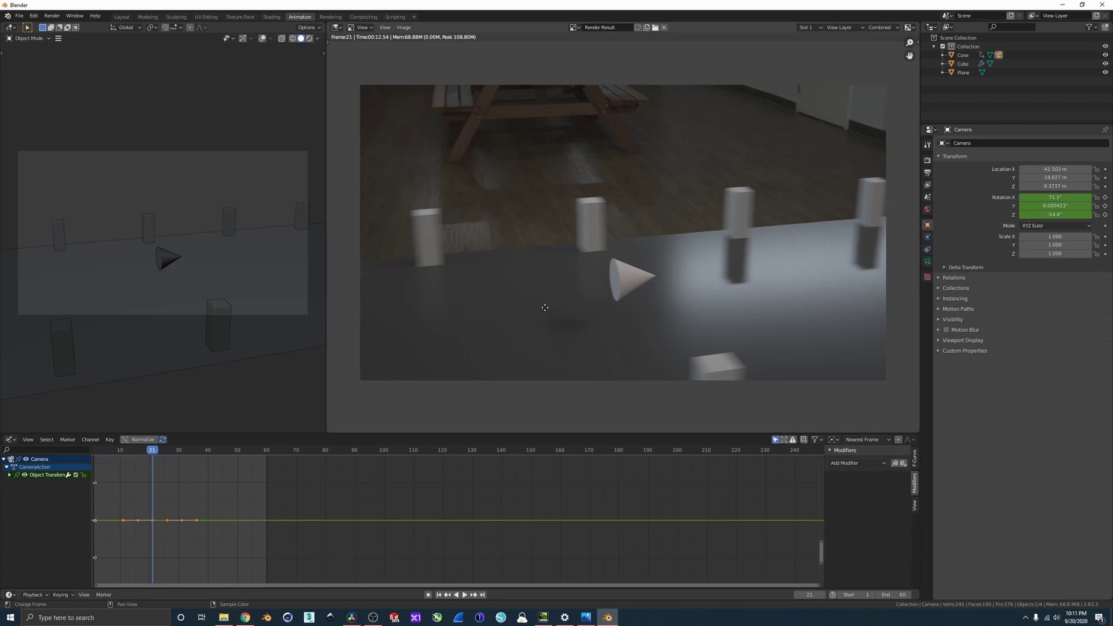
key("Escape")
Step: Select the cone and examine its placement relative to the camera and posts in an angled perspective view
middle_click_drag(552, 268, 692, 273)
scroll(671, 254, "up", 1)
left_click(623, 255)
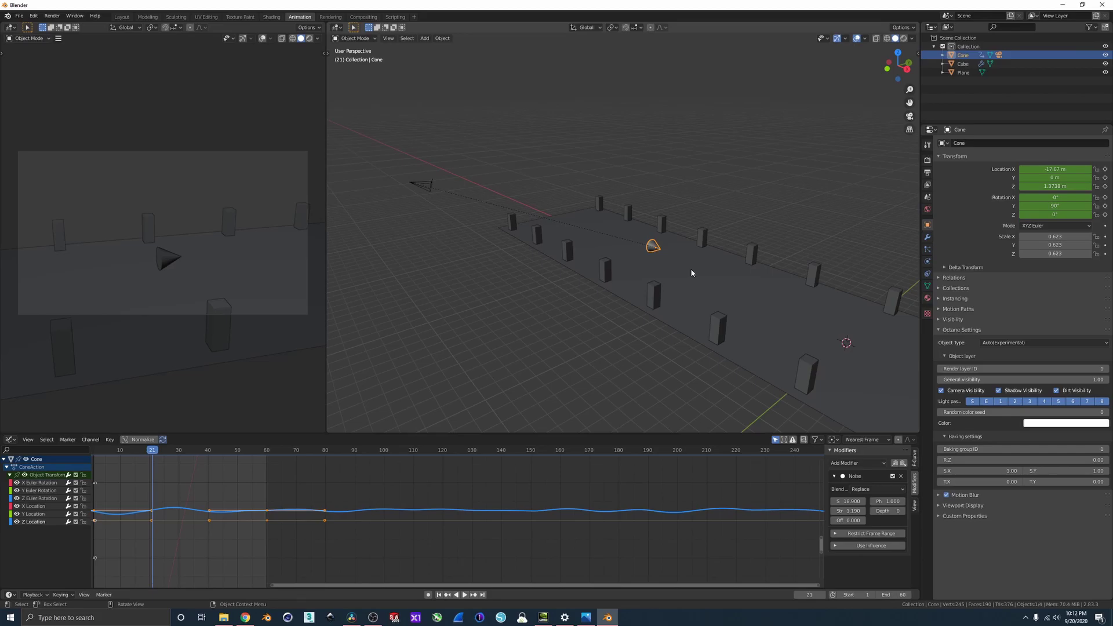
middle_click_drag(640, 278, 602, 302)
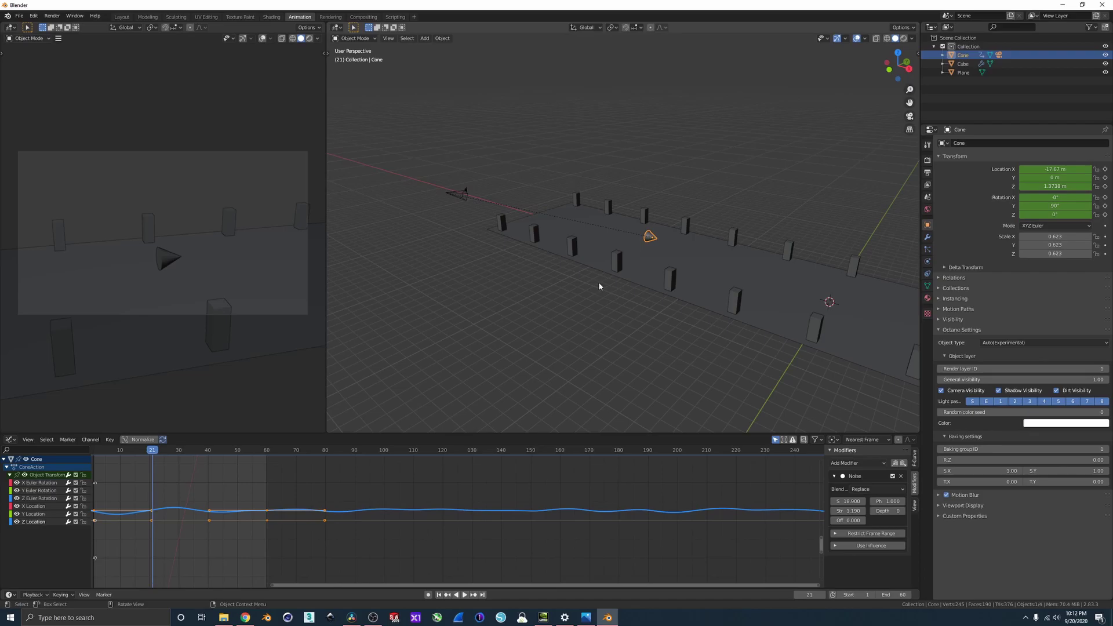
Step: Select the camera and align it to a low view directly behind the cone, looking between the two rows of posts
mouse_move(632, 257)
middle_mouse_down()
mouse_move(654, 256)
mouse_move(646, 242)
middle_mouse_up()
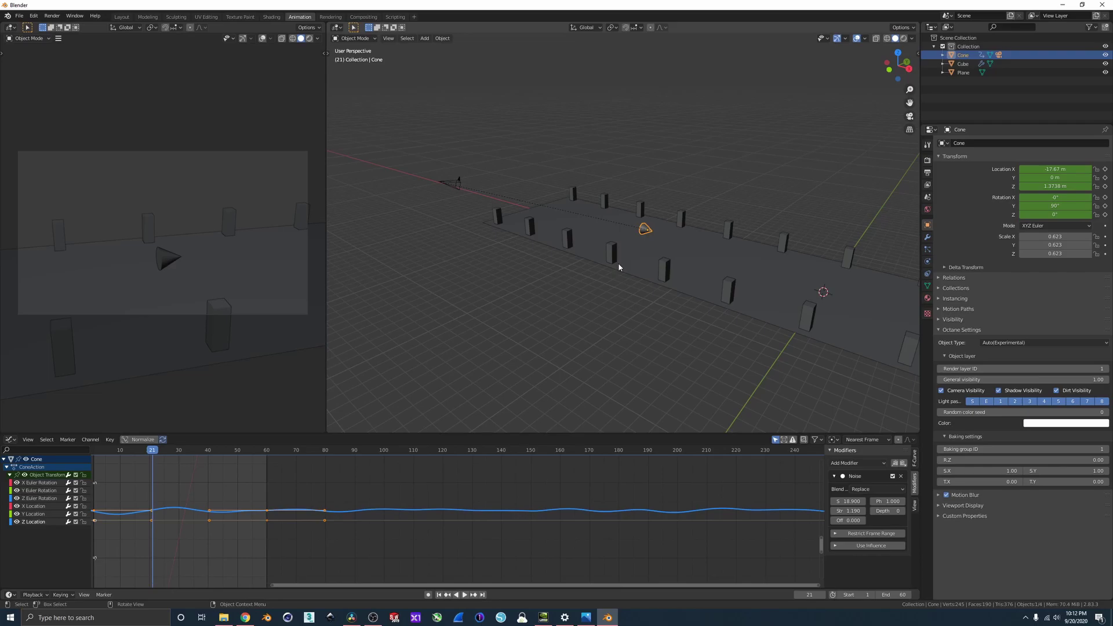
middle_click_drag(618, 267, 665, 226)
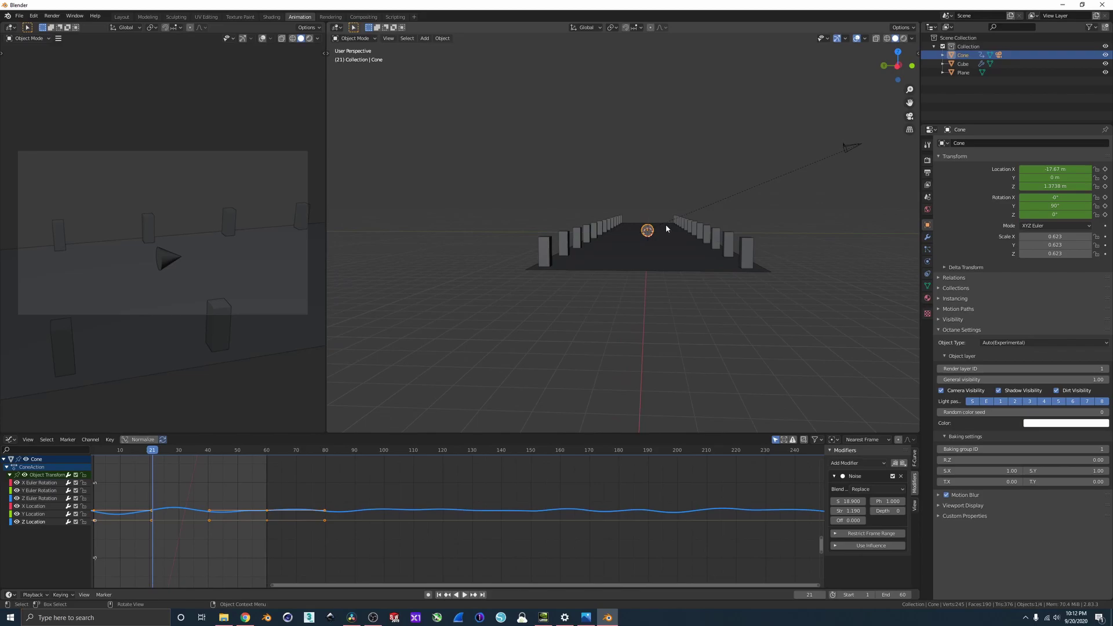
left_click(856, 150)
key("KP_0")
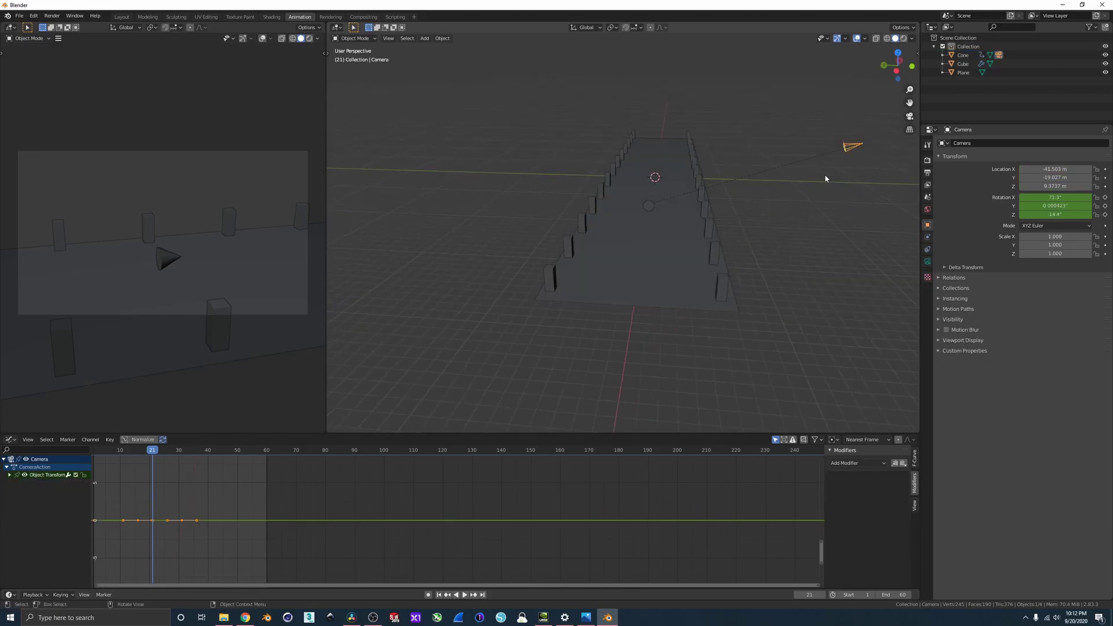
key("g")
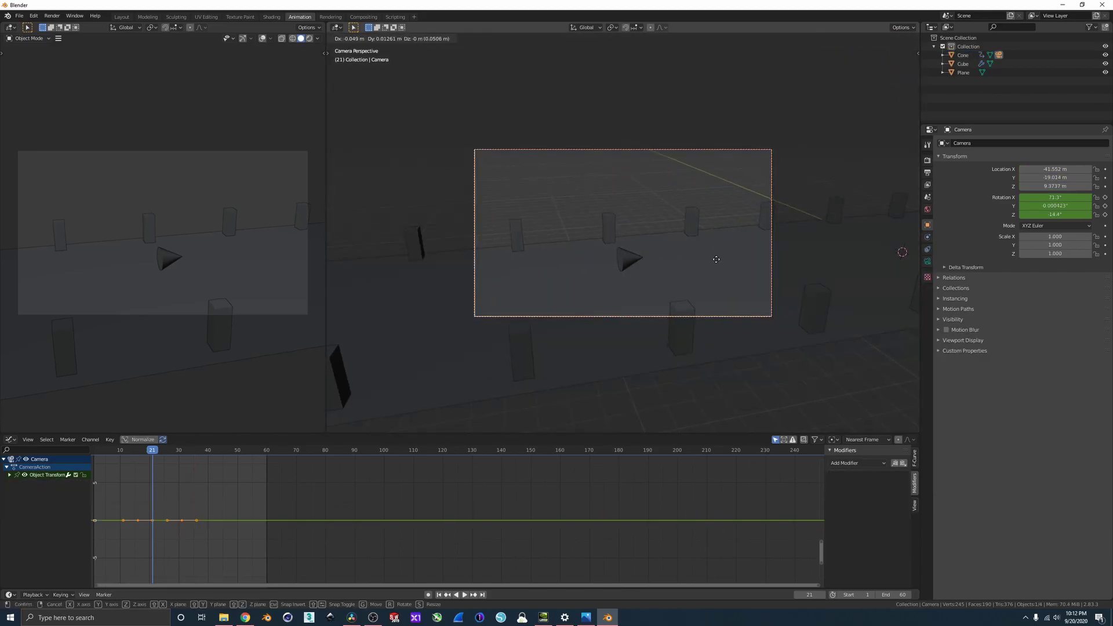
left_click(543, 217)
middle_click_drag(543, 217, 514, 190)
middle_click_drag(481, 241, 529, 223, "shift")
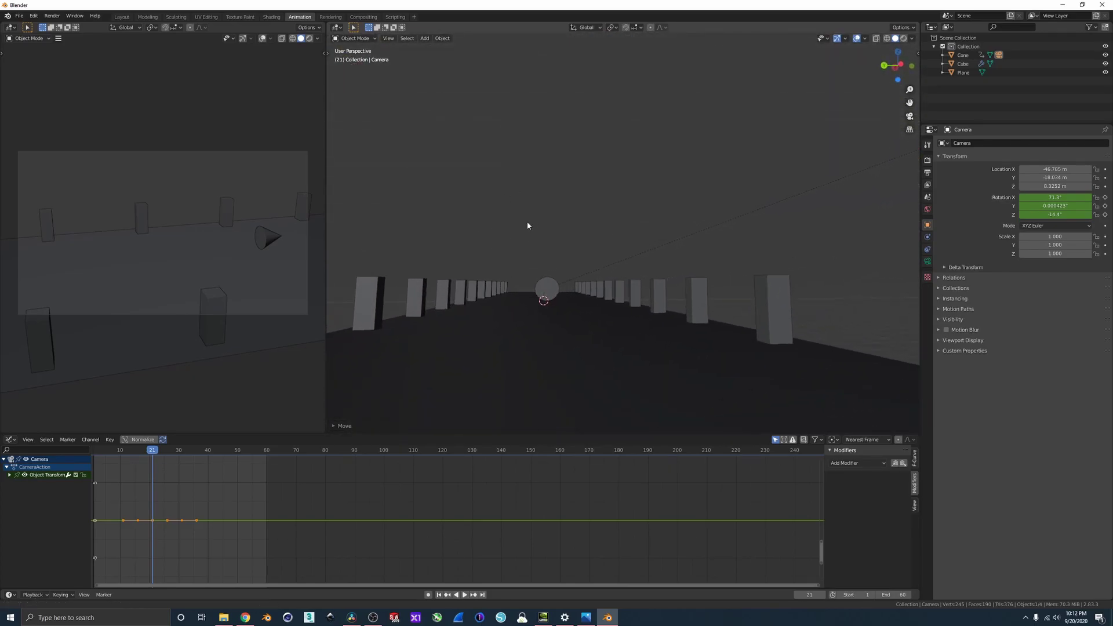
scroll(536, 219, "up", 4)
middle_click_drag(507, 295, 570, 252, "shift")
key("ctrl+alt+KP_0")
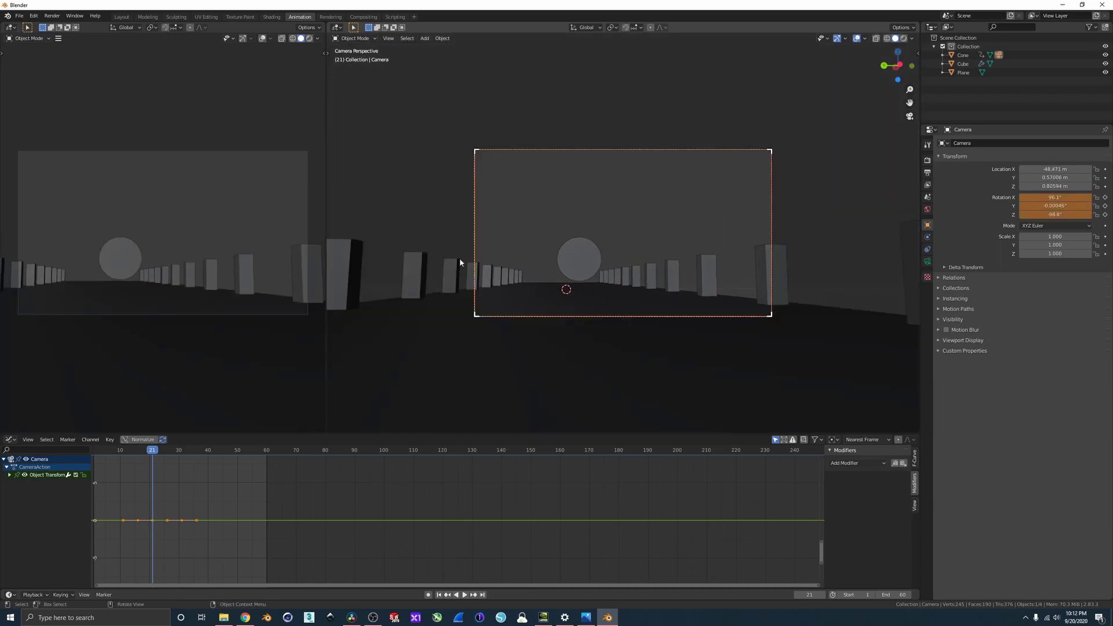
Step: Delete the camera's rotation keyframes in the Graph Editor
scroll(174, 538, "down", 4)
scroll(181, 539, "down", 5)
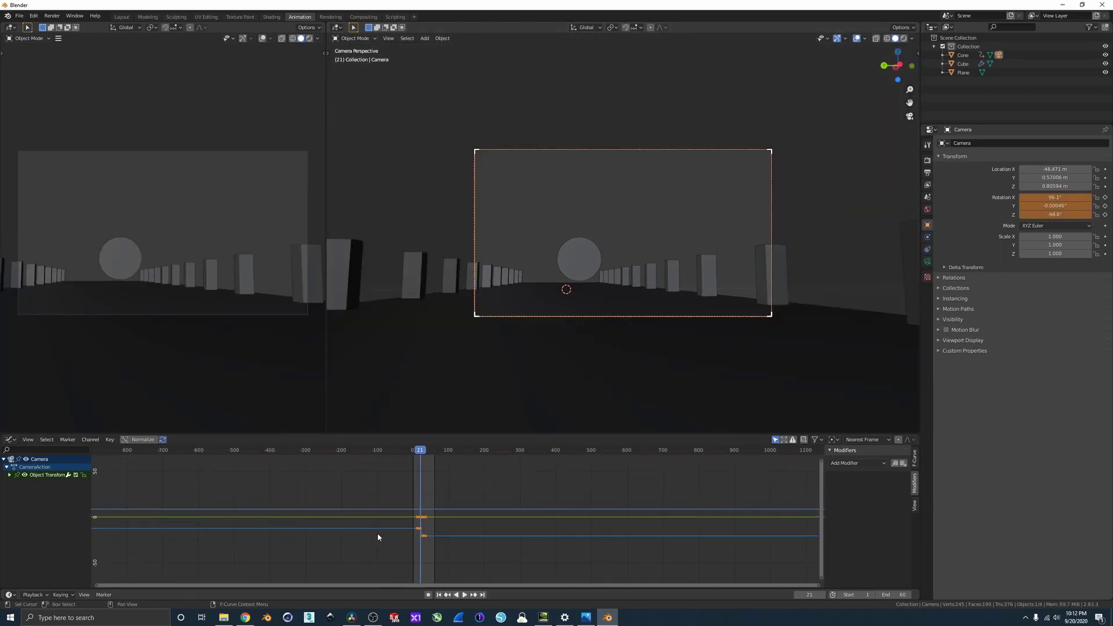
key("x")
left_click(342, 532)
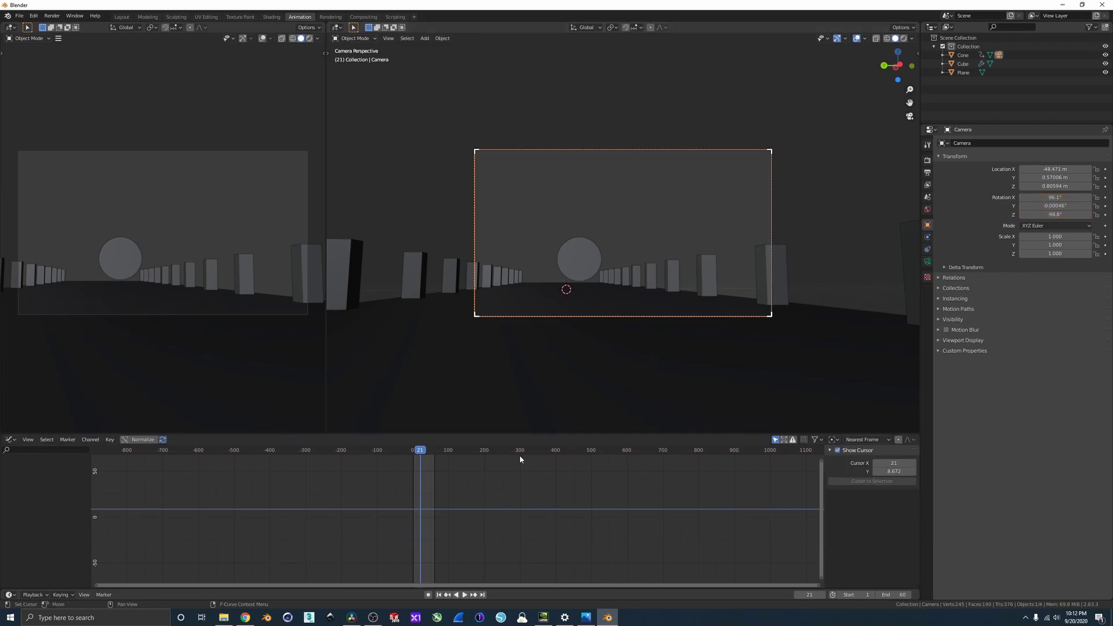
Step: Play back the animation from the low camera behind the cone and select the cone
mouse_move(420, 451)
left_mouse_down()
mouse_move(409, 451)
mouse_move(434, 452)
mouse_move(418, 456)
left_mouse_up()
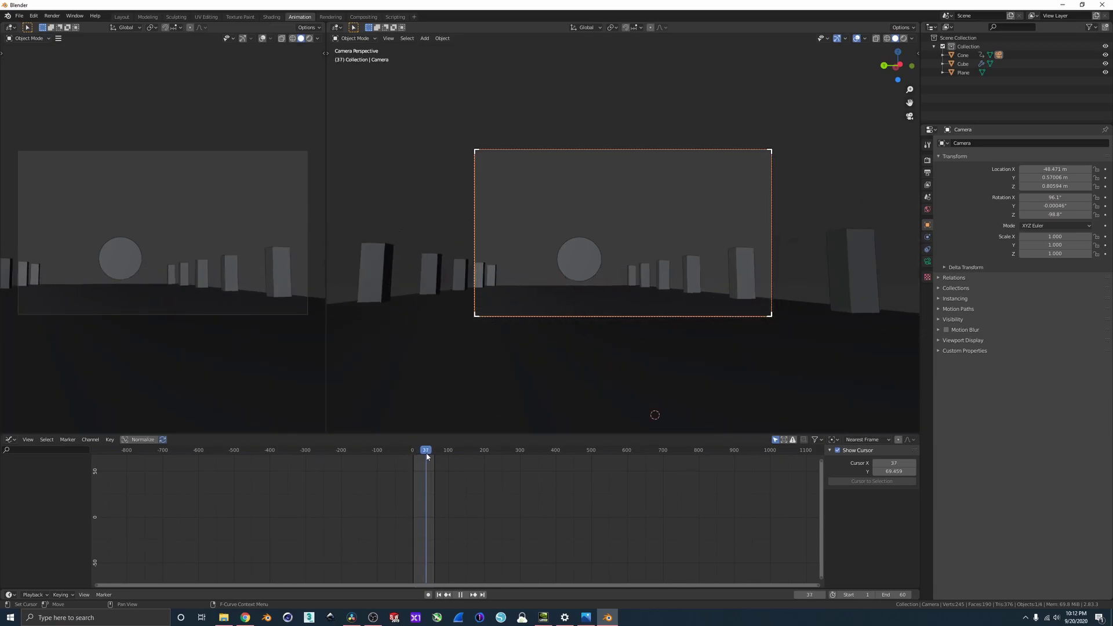
key("space")
left_click(557, 277)
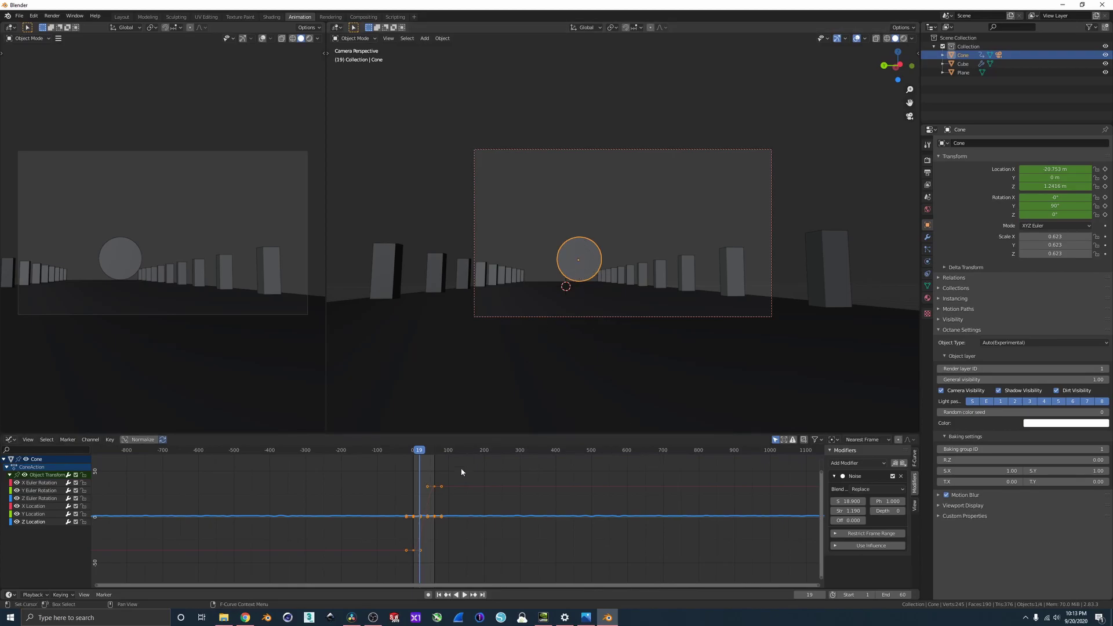
key("space")
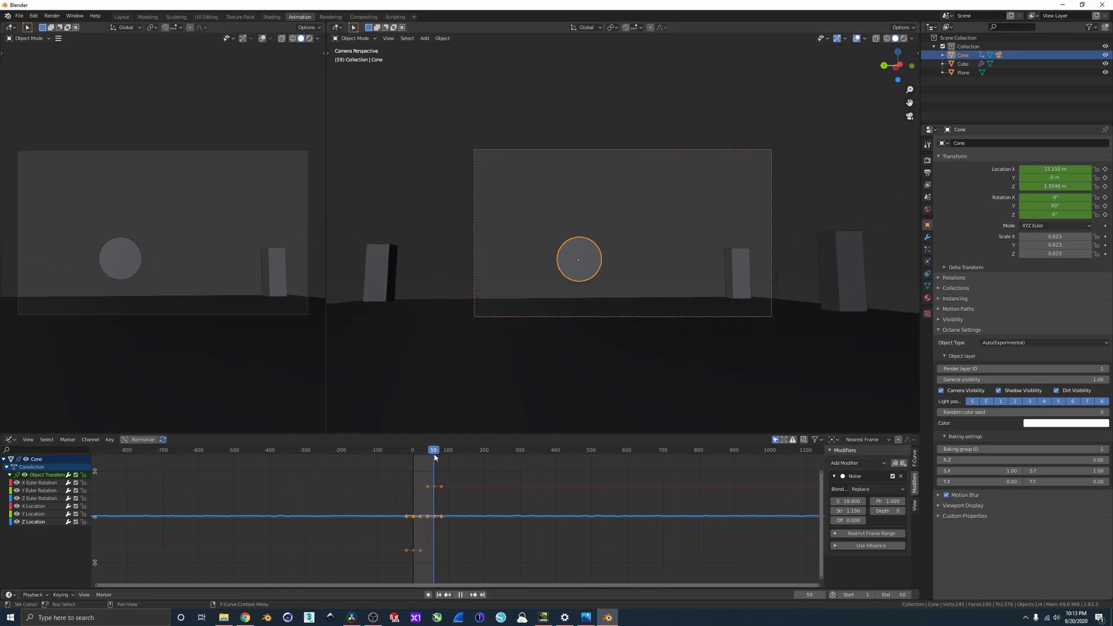
Step: Stop playback at frame 17 and test-render it to check the motion blur from behind the cone
left_click_drag(419, 456, 418, 455)
key("space")
key("F12")
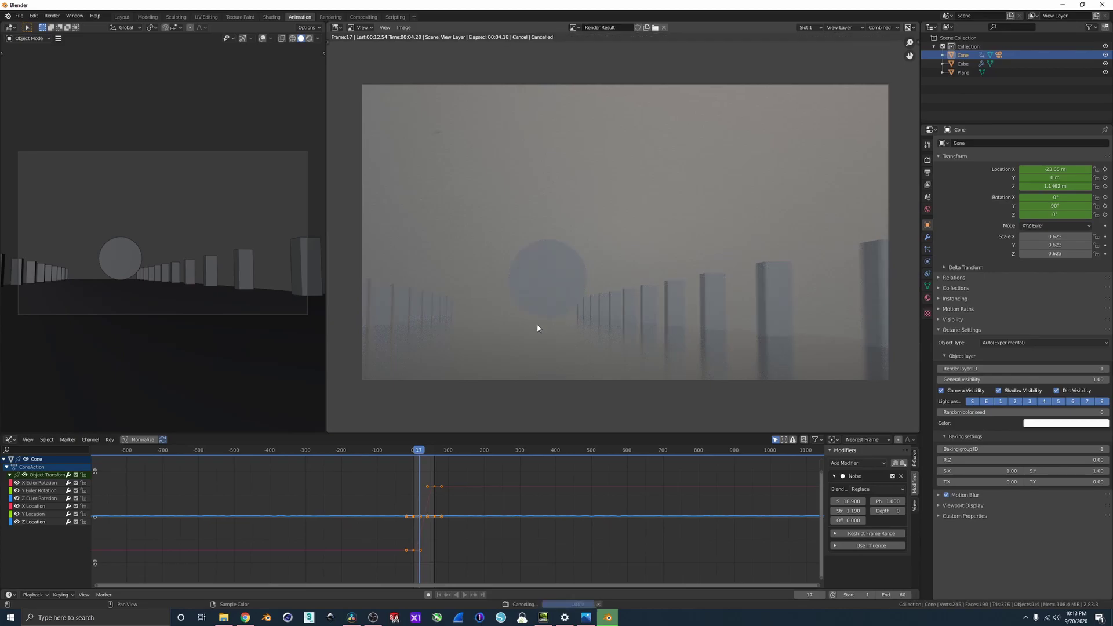
key("Escape")
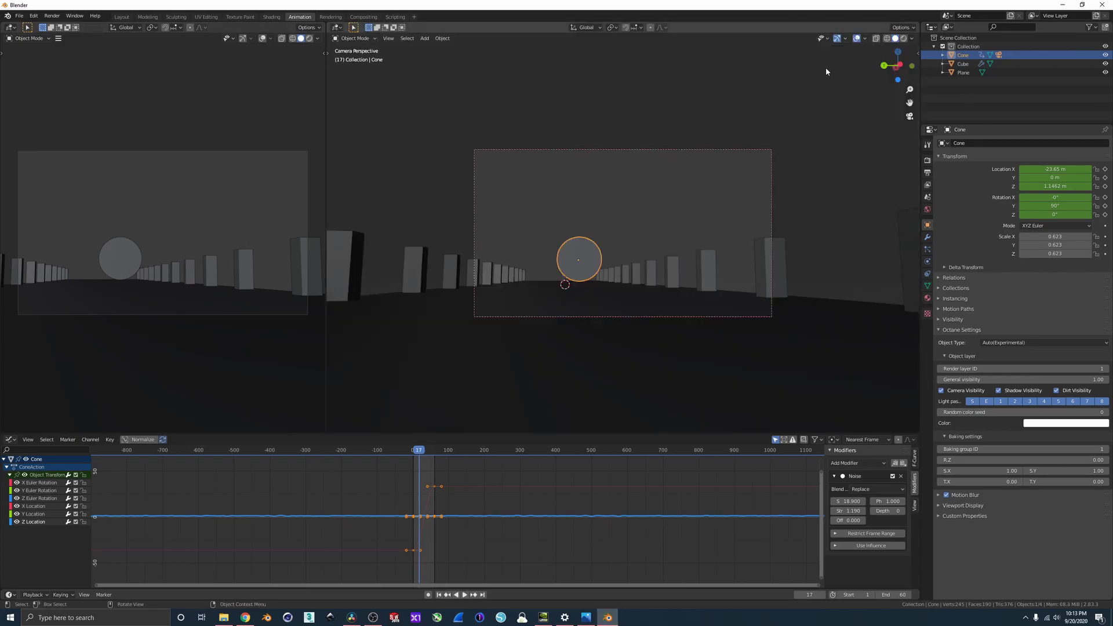
Step: Preview the render in the viewport and show the World node tree in a Shader Editor in place of the small camera view
left_click(902, 38)
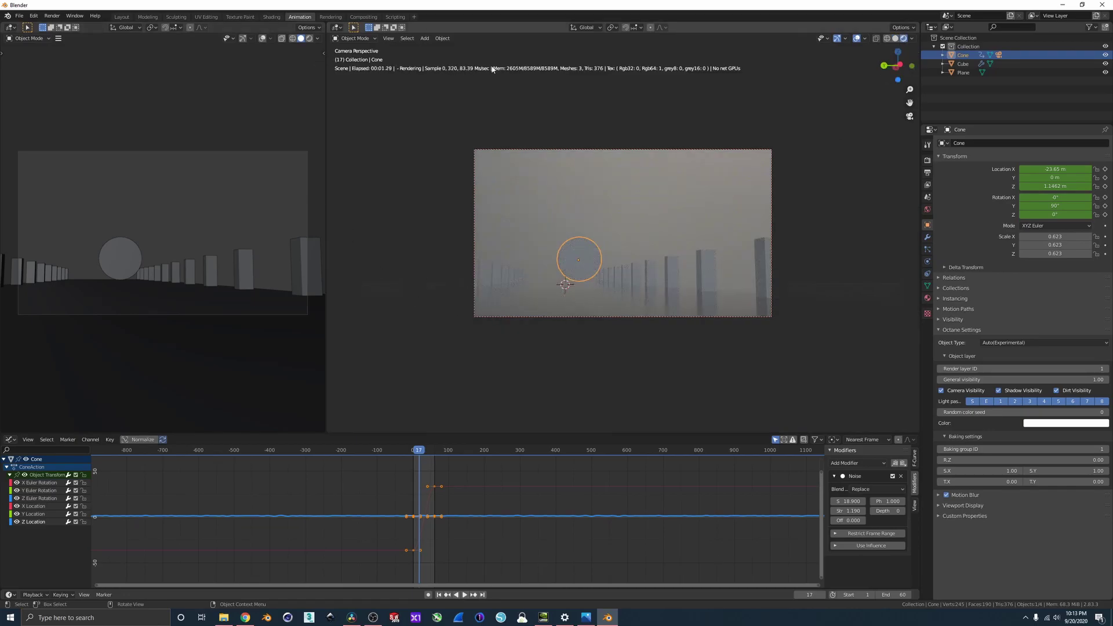
left_click(11, 28)
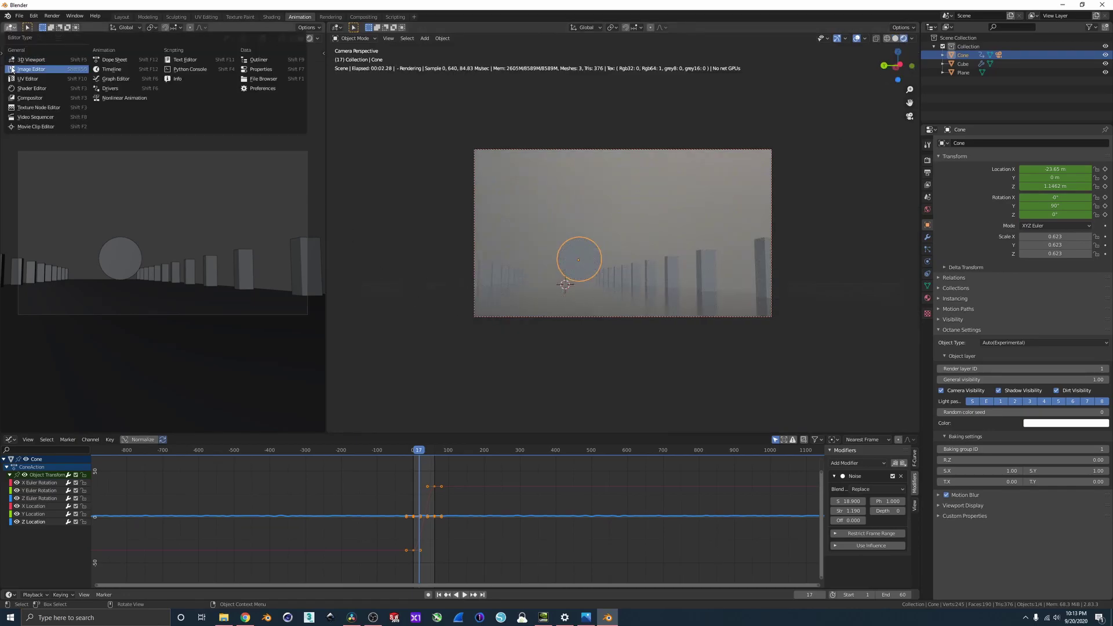
left_click(34, 91)
key("n")
left_click(39, 27)
left_click(39, 47)
Step: Set the X translation of the World's Full Transform node to 5.08 m to shift the HDRI background
scroll(147, 218, "up", 6)
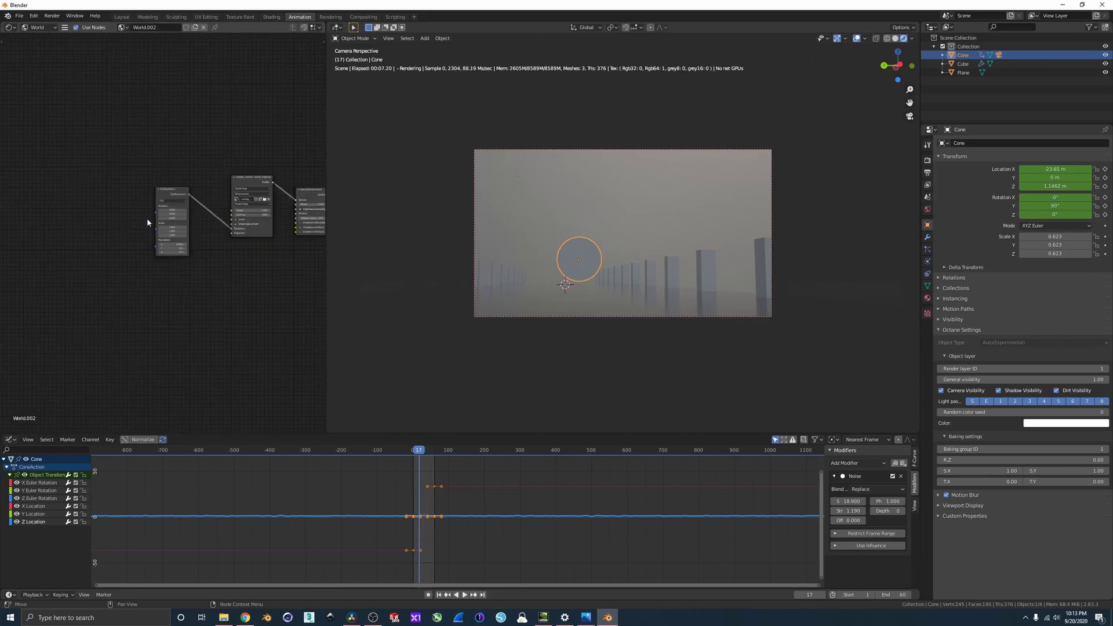
scroll(168, 241, "up", 3)
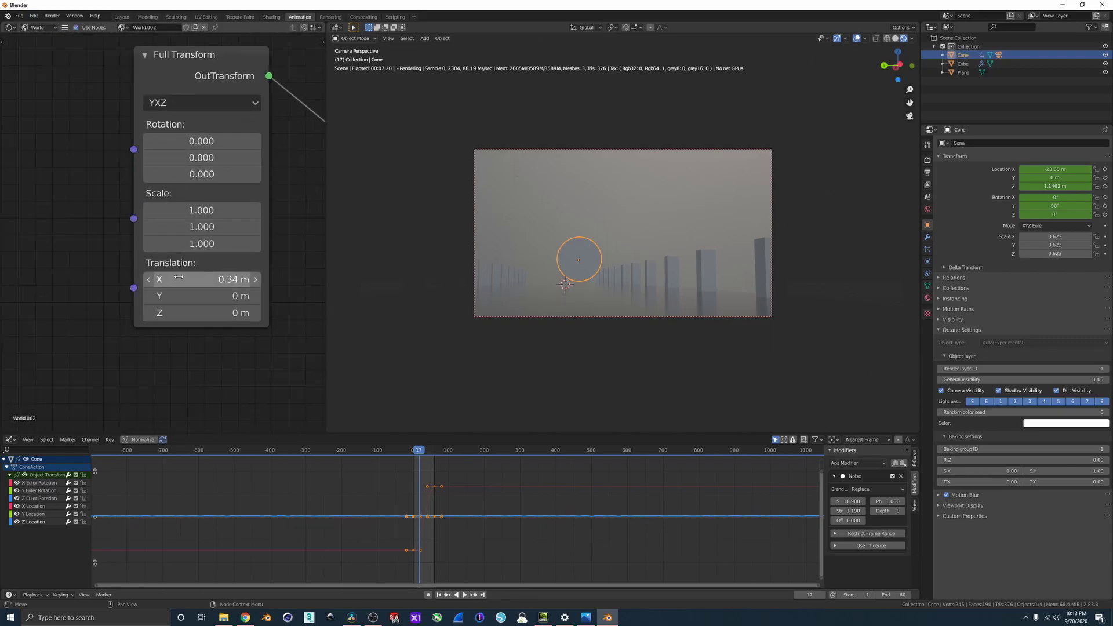
left_click_drag(181, 279, 157, 280)
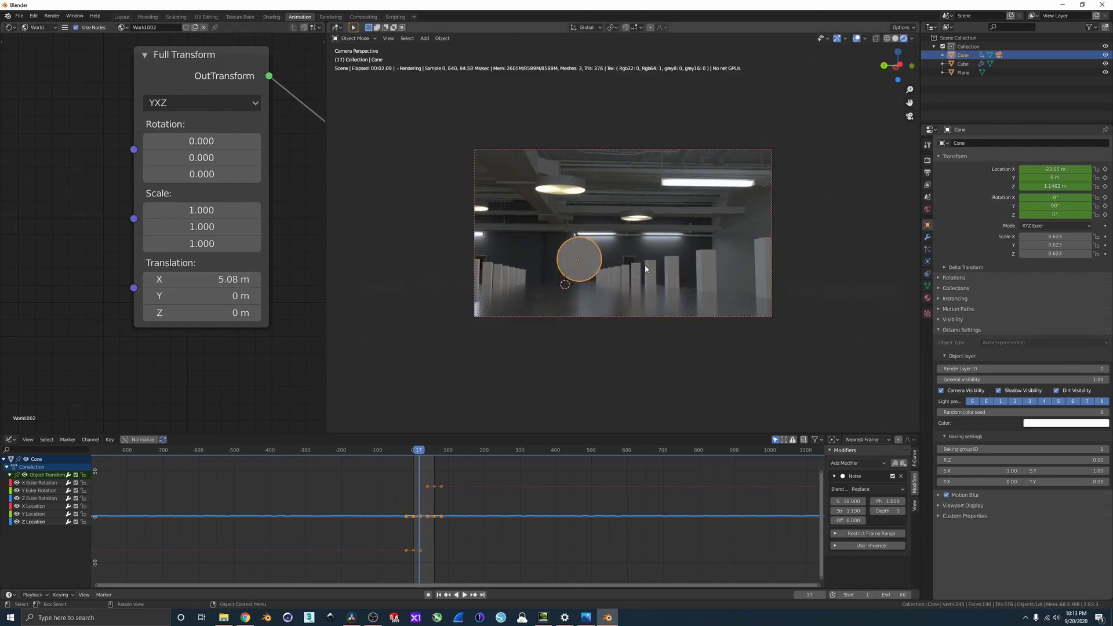
Step: Select the camera, lower it closer to the plane and rotate it to about -86.5° around Z
left_click(689, 317)
key("g")
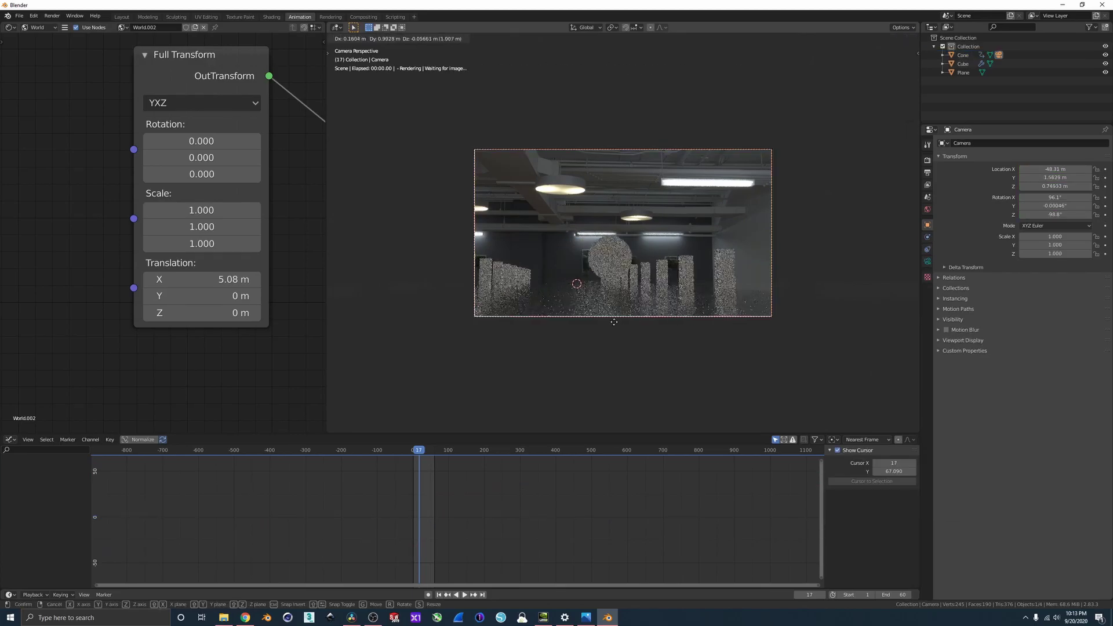
left_click(615, 341)
key("r")
key("z")
left_click(749, 235)
key("g")
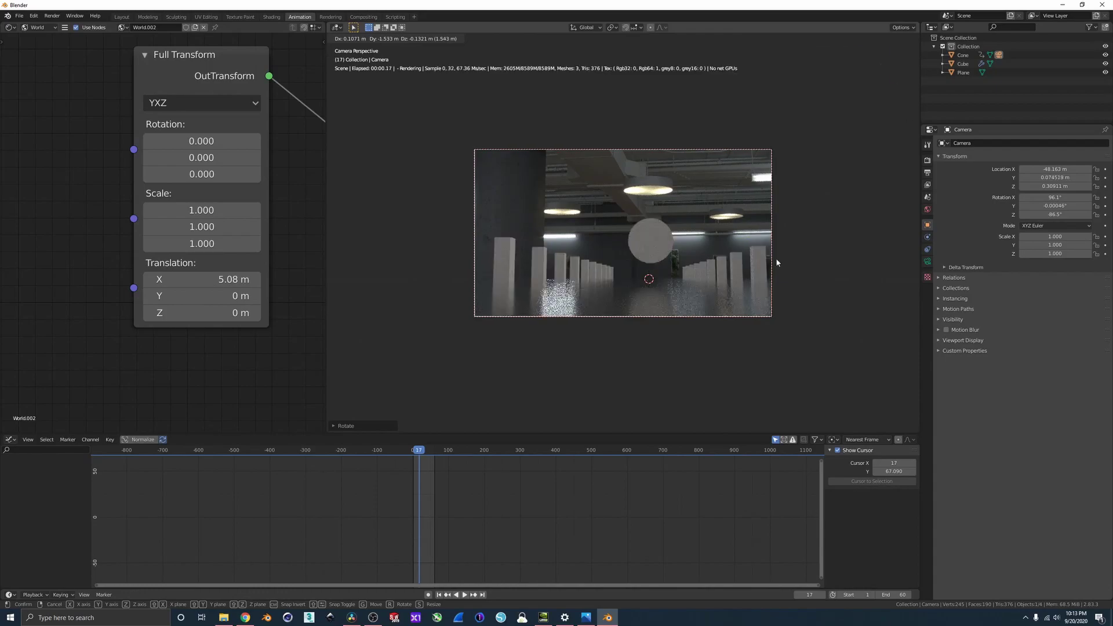
left_click(658, 180)
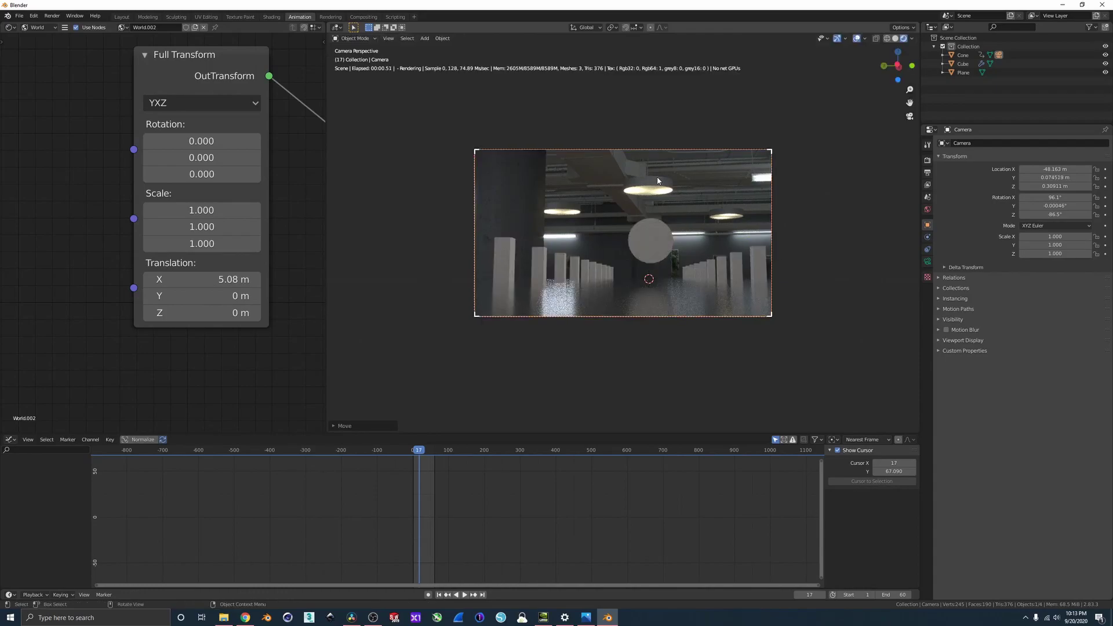
Step: Return the viewport to solid shading and test-render frame 17 with the shifted HDRI background
left_click(895, 38)
key("F12")
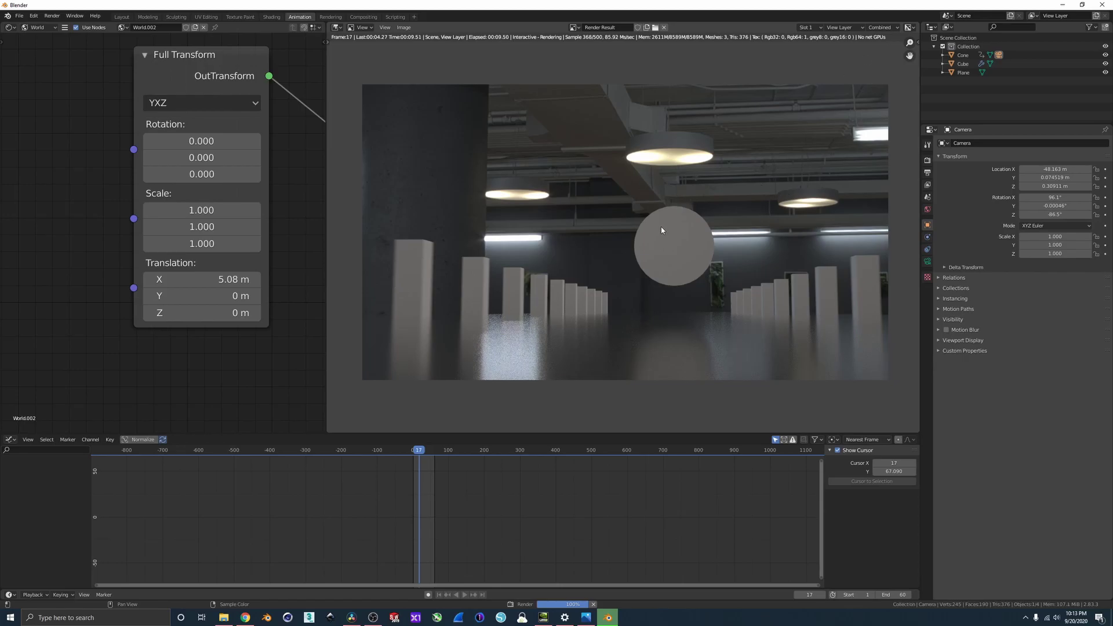
key("Escape")
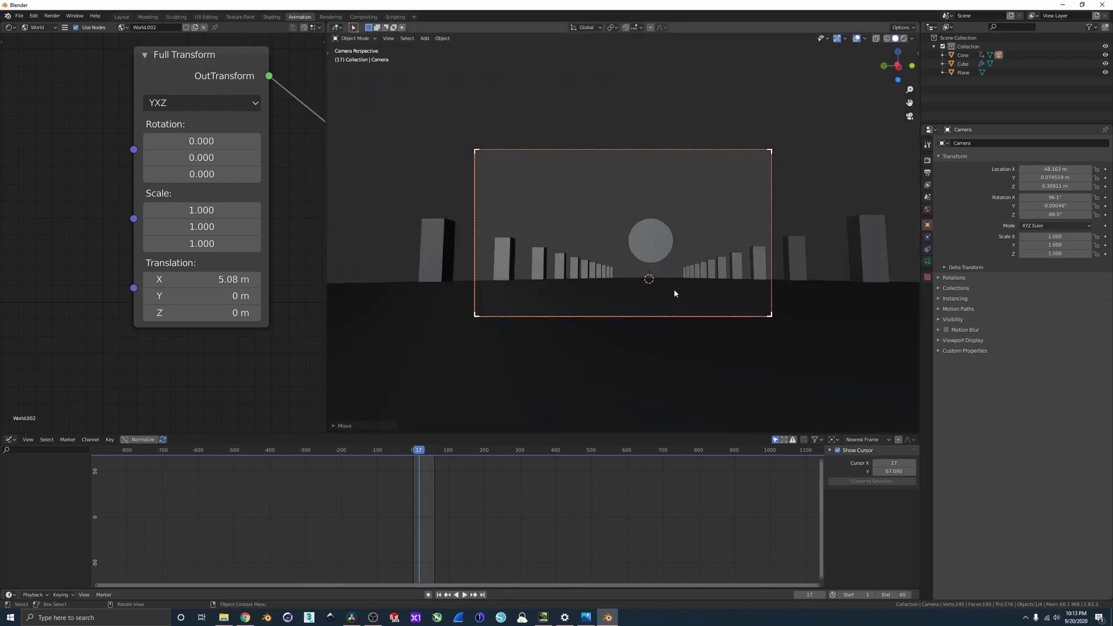
Step: Reposition the camera and rotate it to about -90.5° around Z so the cone sits near the centre of the frame
left_click(659, 239)
left_click(644, 150)
key("g")
left_click(665, 150)
key("r")
left_click(708, 173)
key("g")
left_click(683, 205)
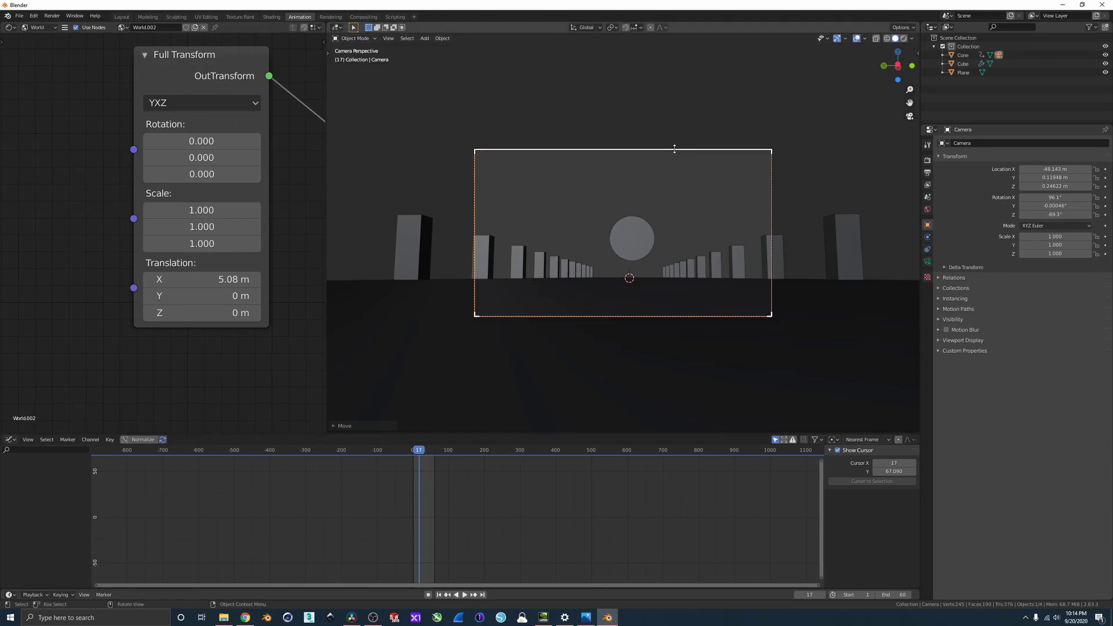
key("r")
key("z")
left_click(798, 177)
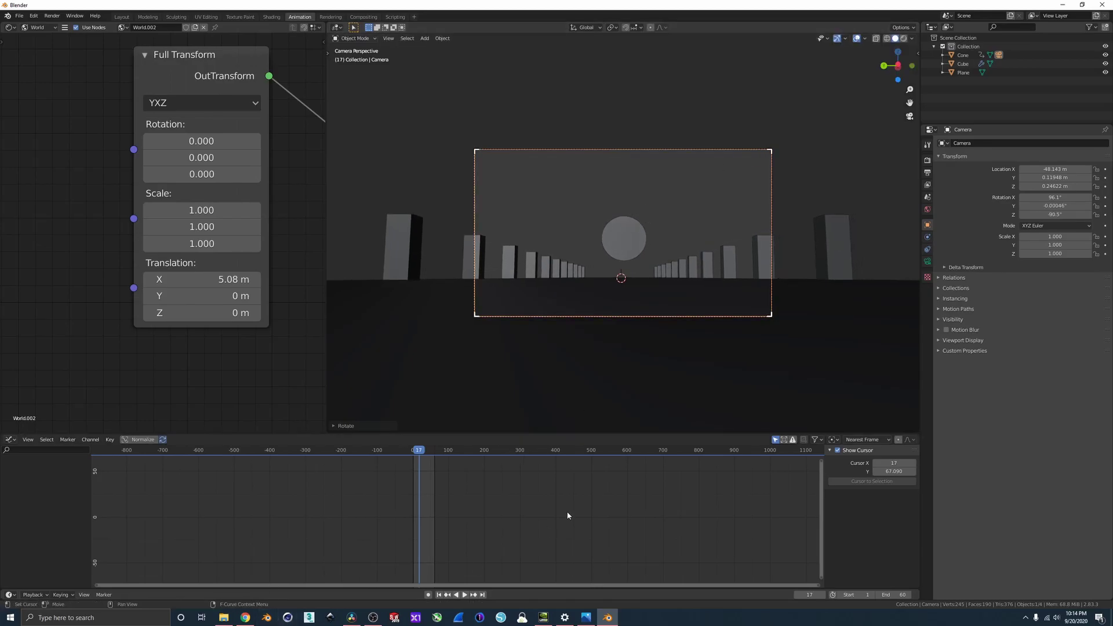
Step: Launch a second Blender instance and expand the Cycles denoising settings
left_click(267, 617)
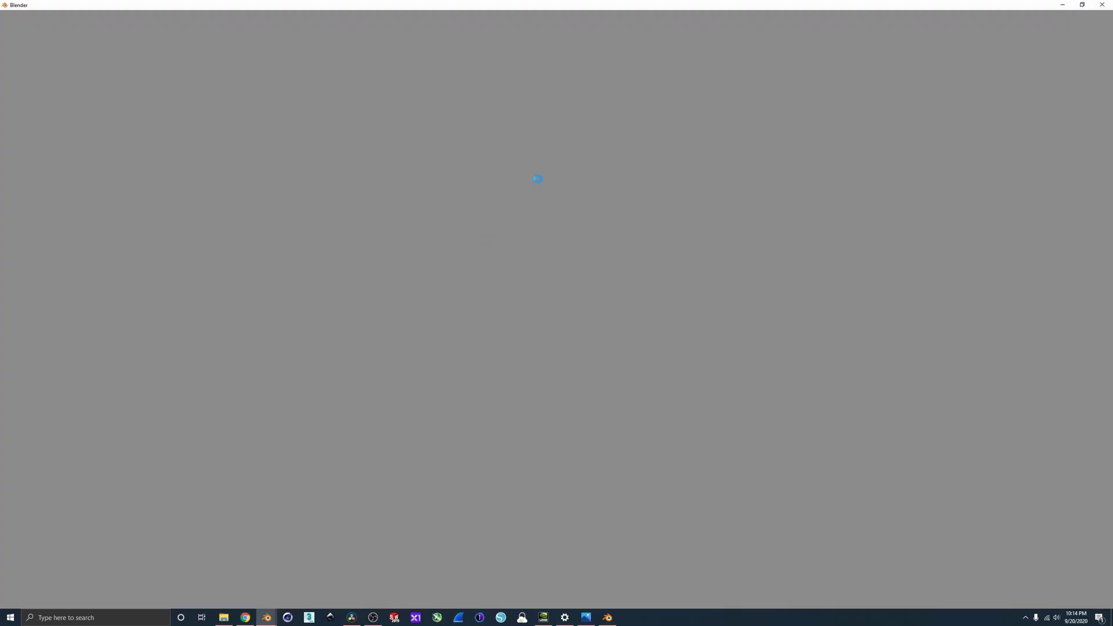
left_click(608, 618)
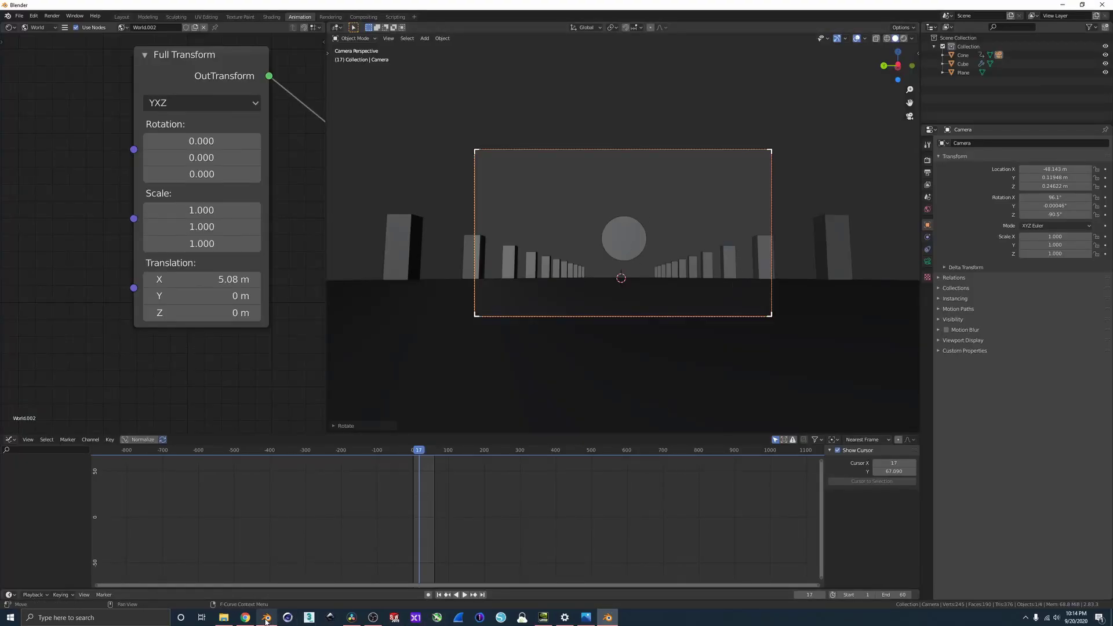
left_click(255, 573)
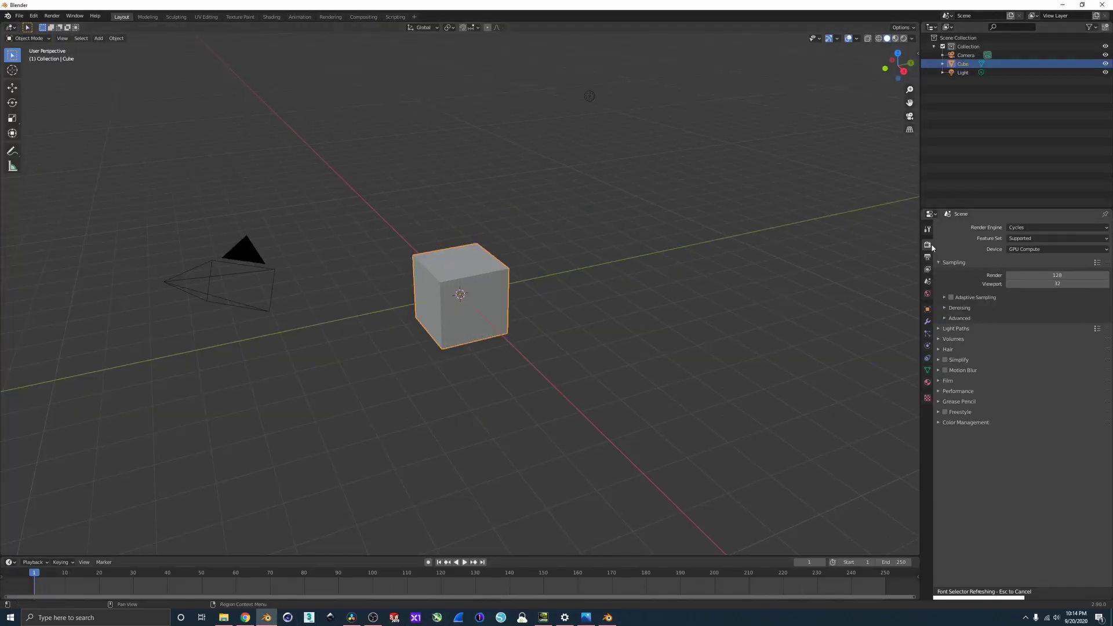
left_click(955, 308)
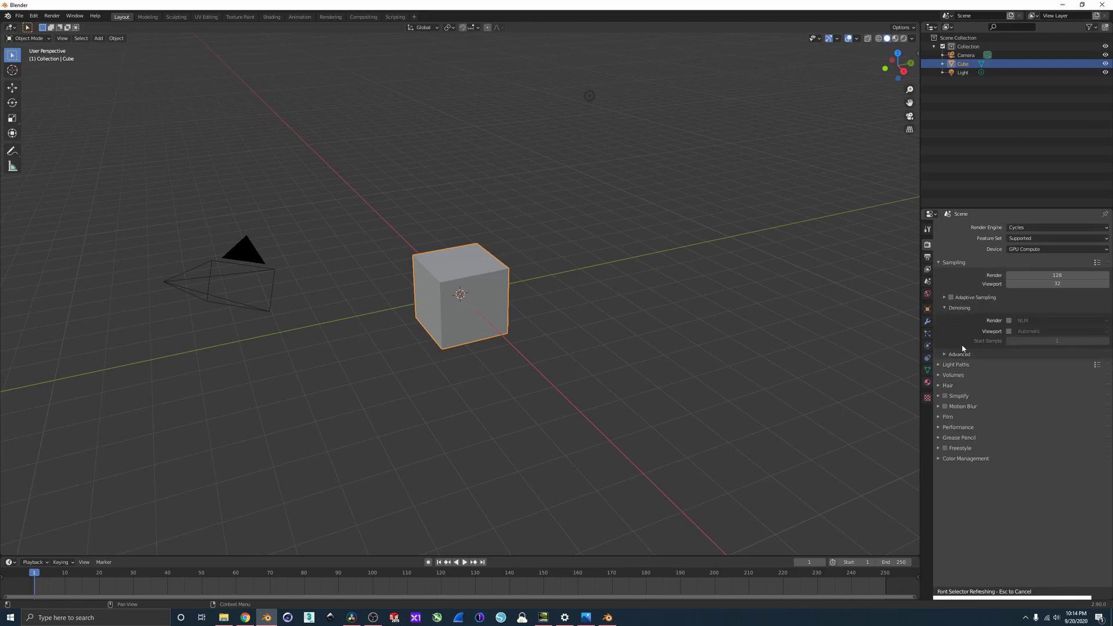
Step: Enable viewport denoising to examine its denoiser options, including OptiX, and close this Blender instance without saving
left_click(1009, 321)
left_click(1012, 320)
left_click(1029, 332)
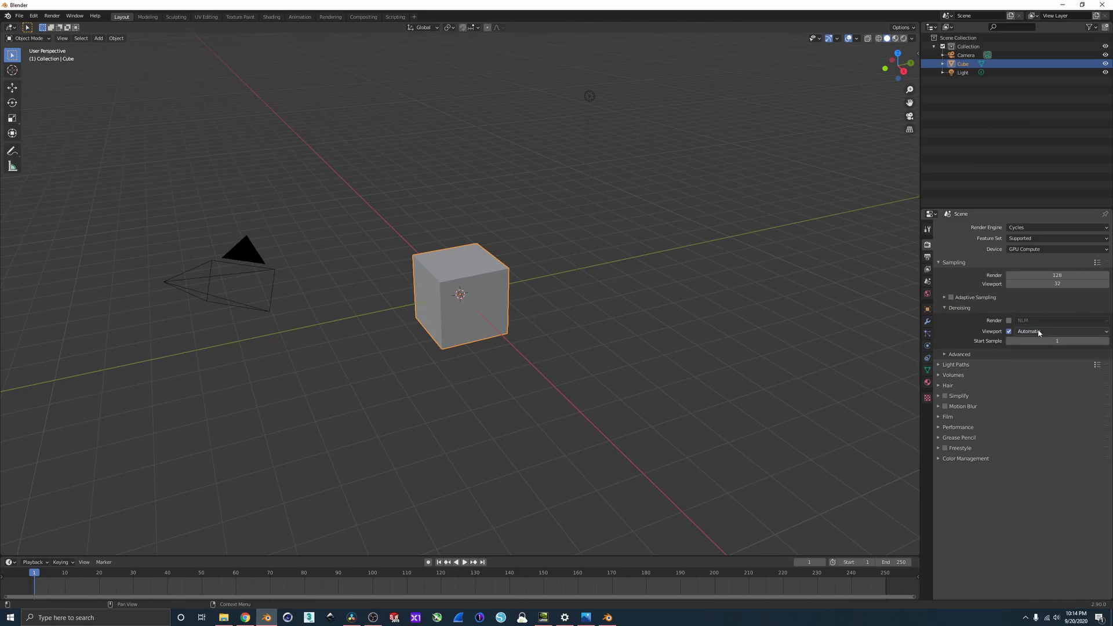
left_click(1038, 332)
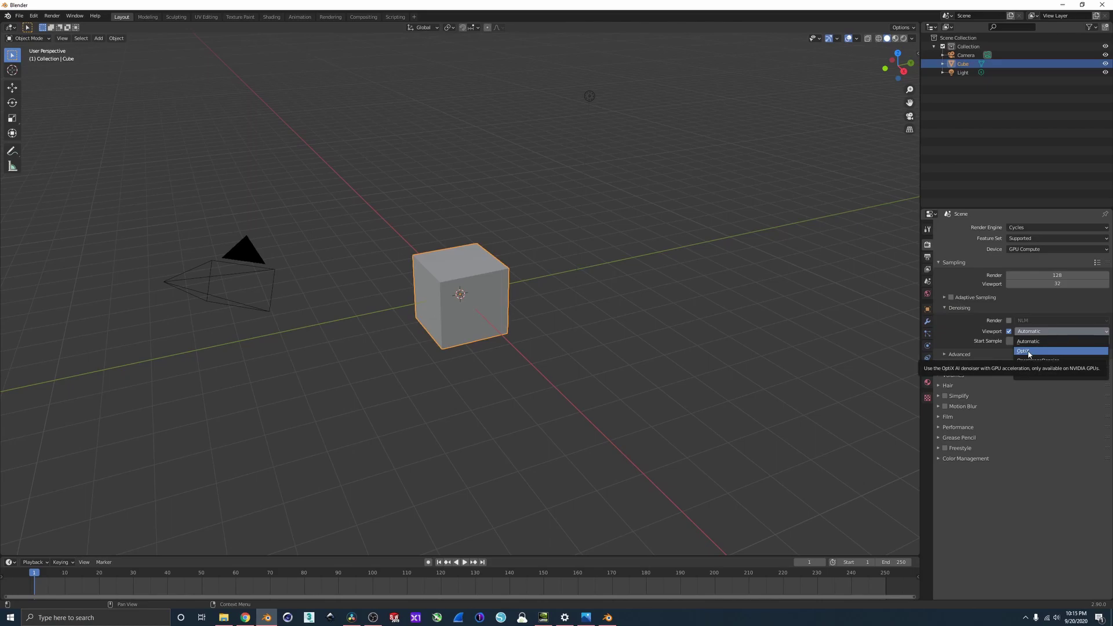
left_click(1102, 4)
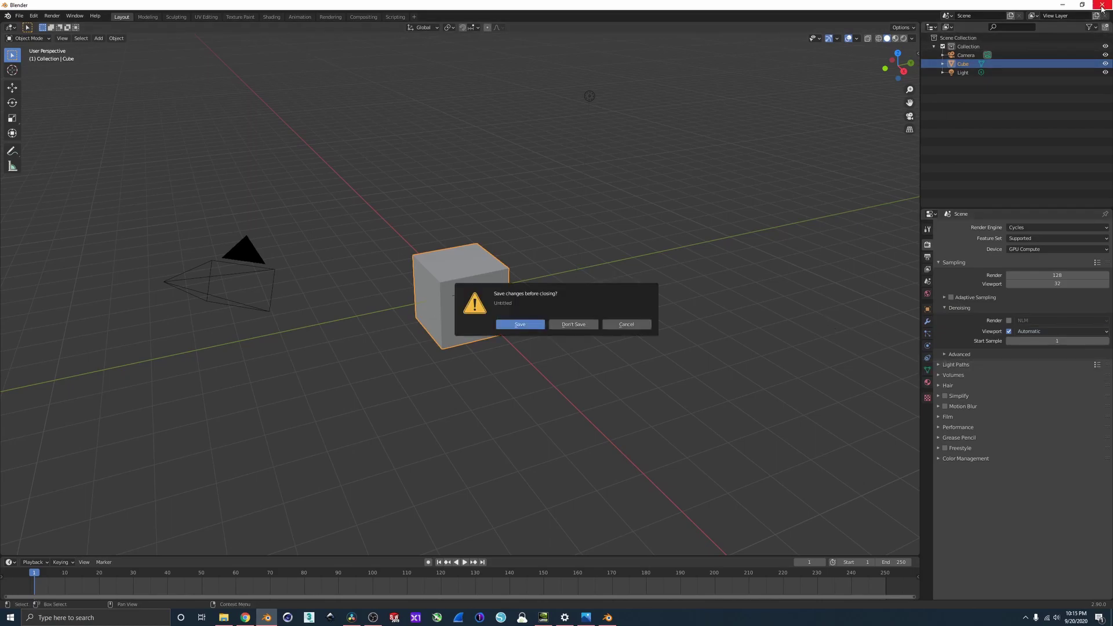
left_click(577, 323)
Step: Select the cone in an angled overhead view and move it higher above the plane
middle_click_drag(592, 210, 594, 233)
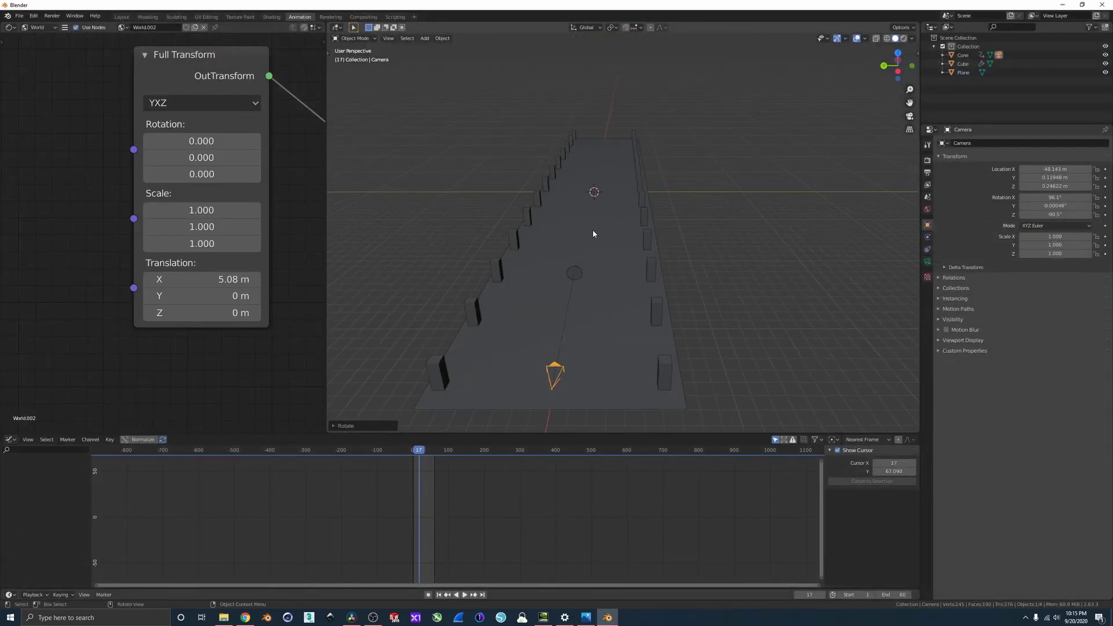
scroll(593, 233, "up", 2)
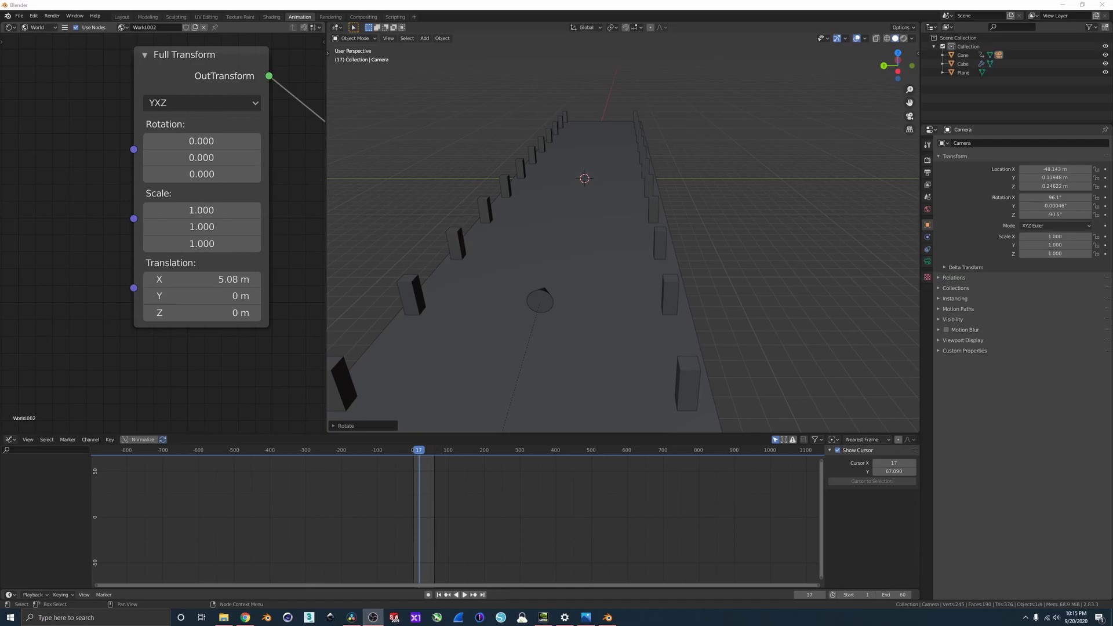
mouse_move(565, 236)
middle_mouse_down()
mouse_move(571, 248)
mouse_move(549, 246)
middle_mouse_up()
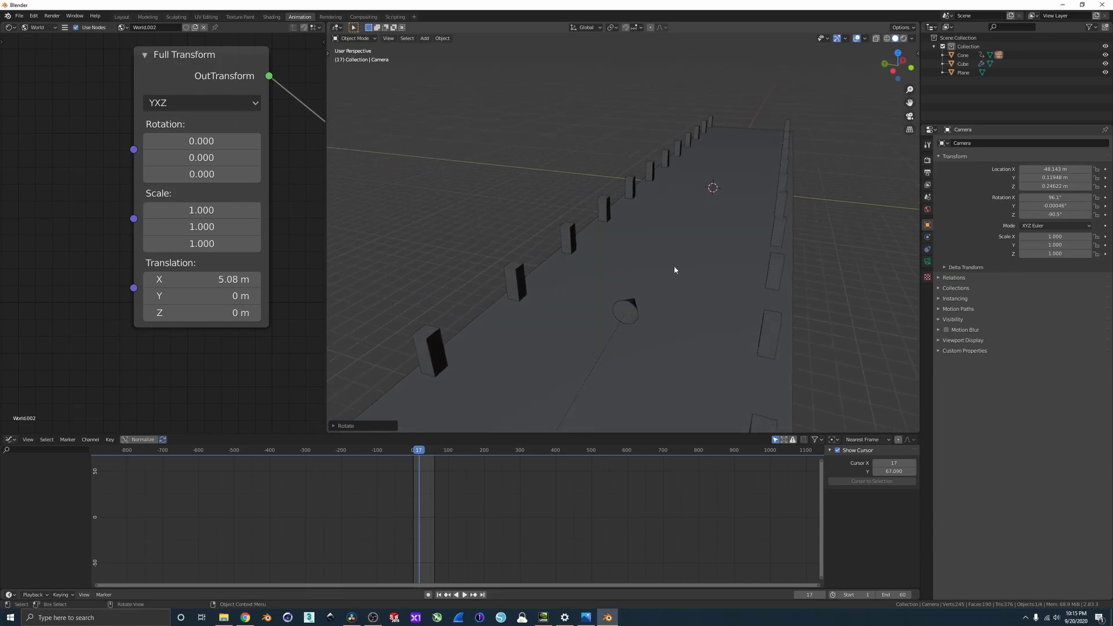
left_click(631, 305)
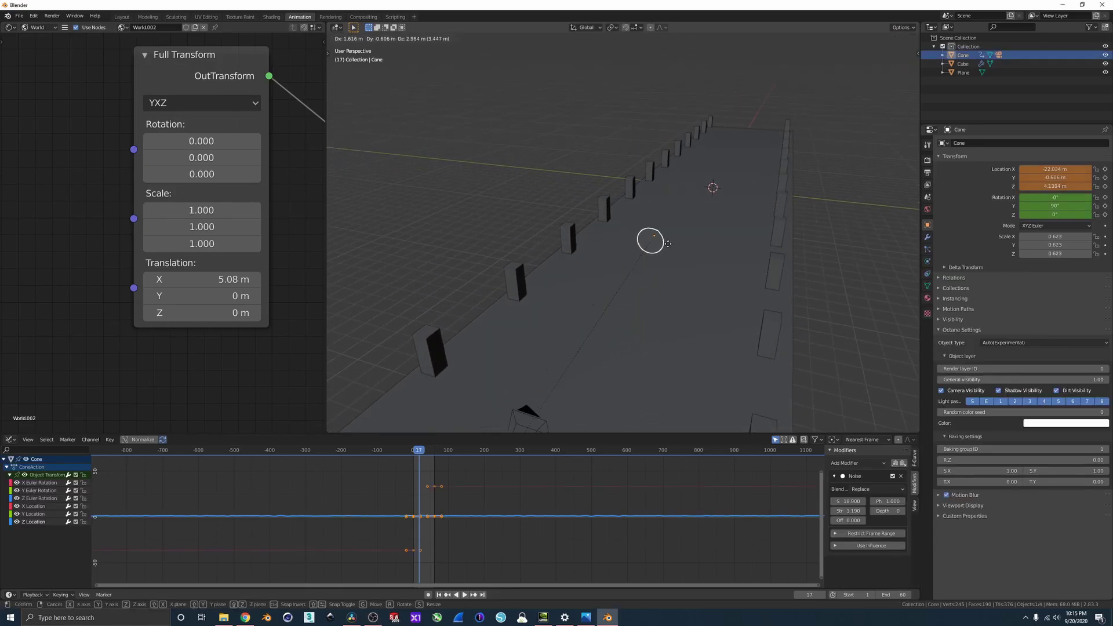